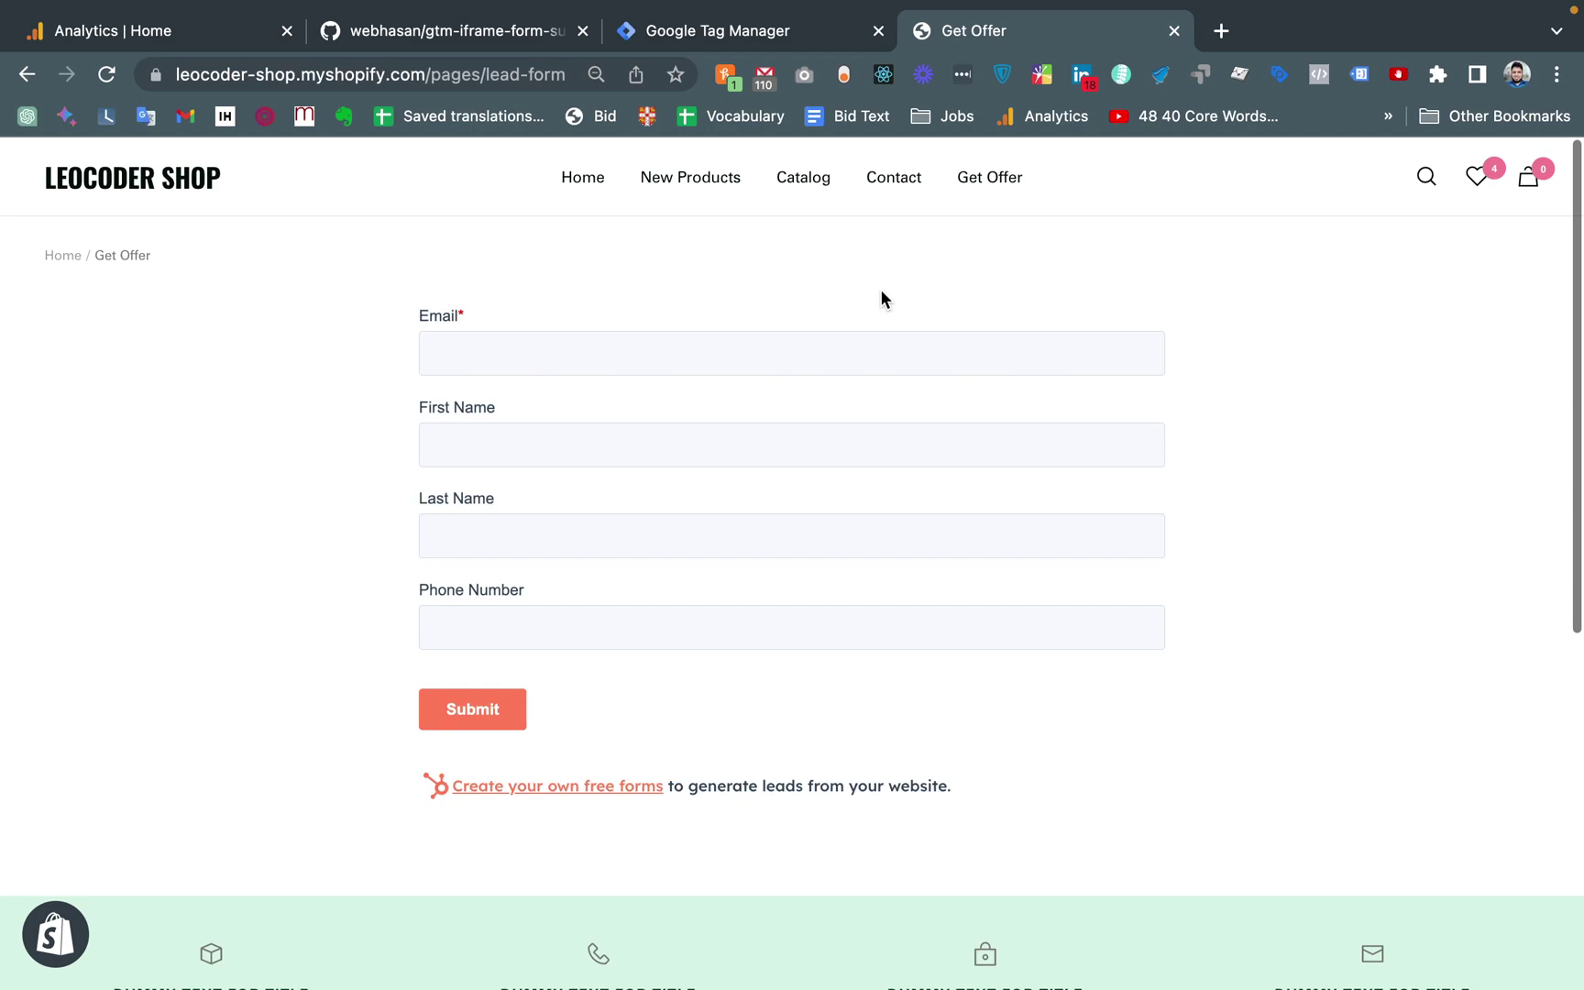
Switch to the GitHub tab showing the gtm-iframe-form-submit repository
{"action": "left_click", "coordinate": [472, 30]}
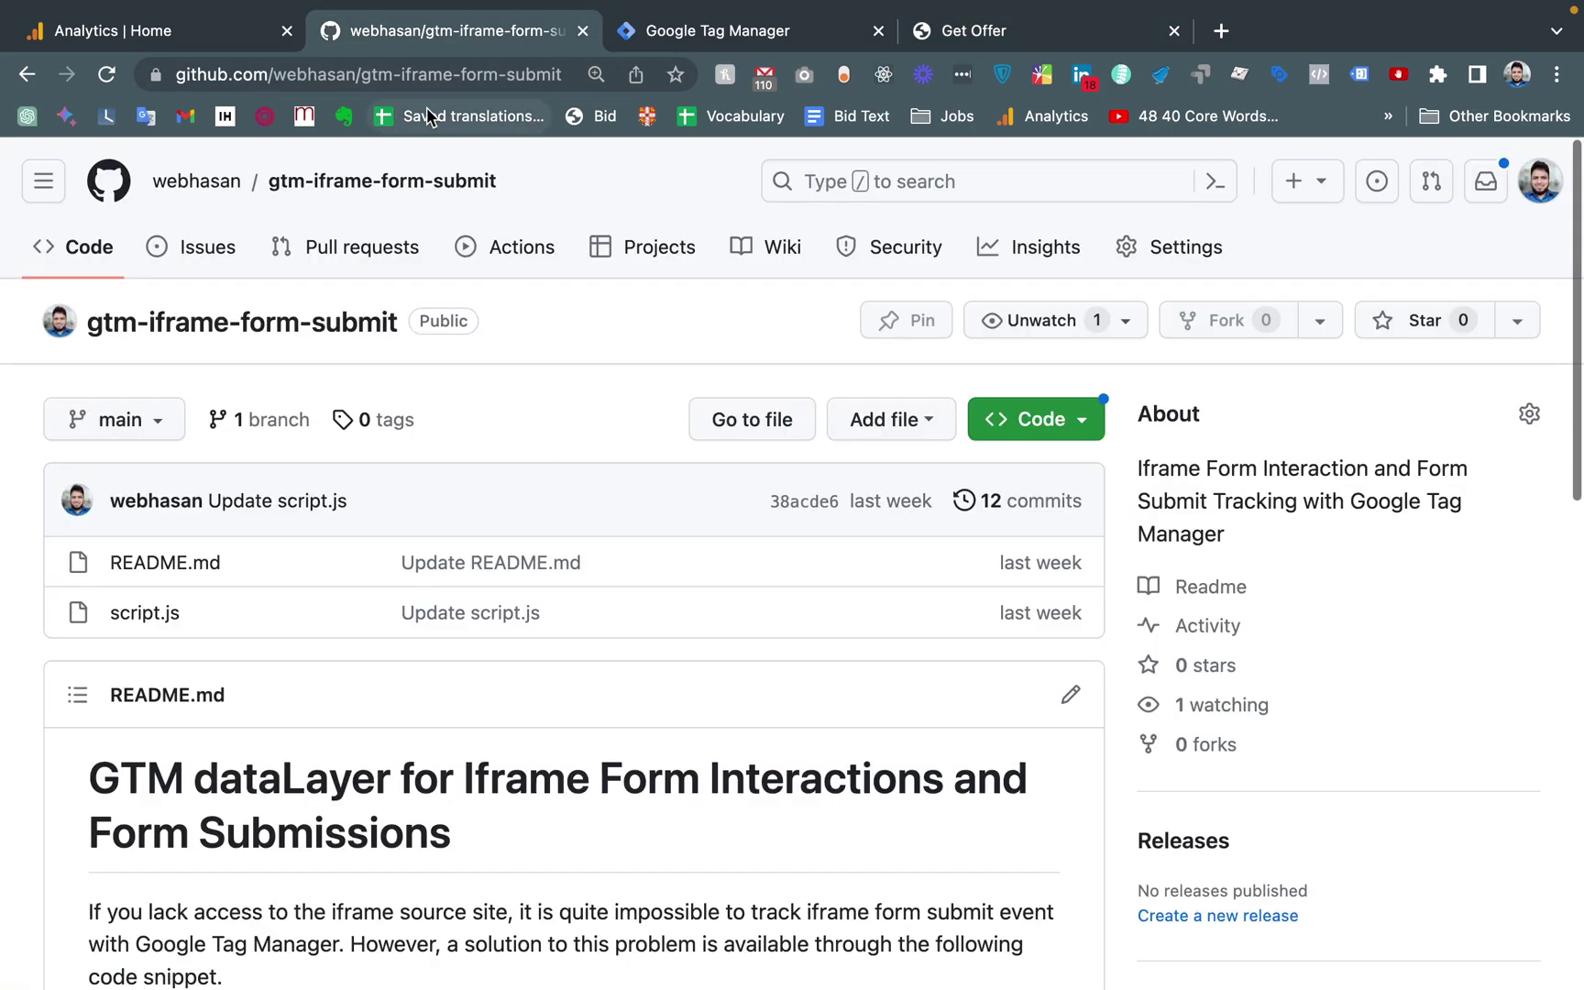
Review the README's How to Implement steps, then go to the Tag Manager tags list
{"action": "scroll", "coordinate": [589, 529], "scroll_direction": "down", "scroll_amount": 2}
{"action": "scroll", "coordinate": [591, 529], "scroll_direction": "down", "scroll_amount": 6}
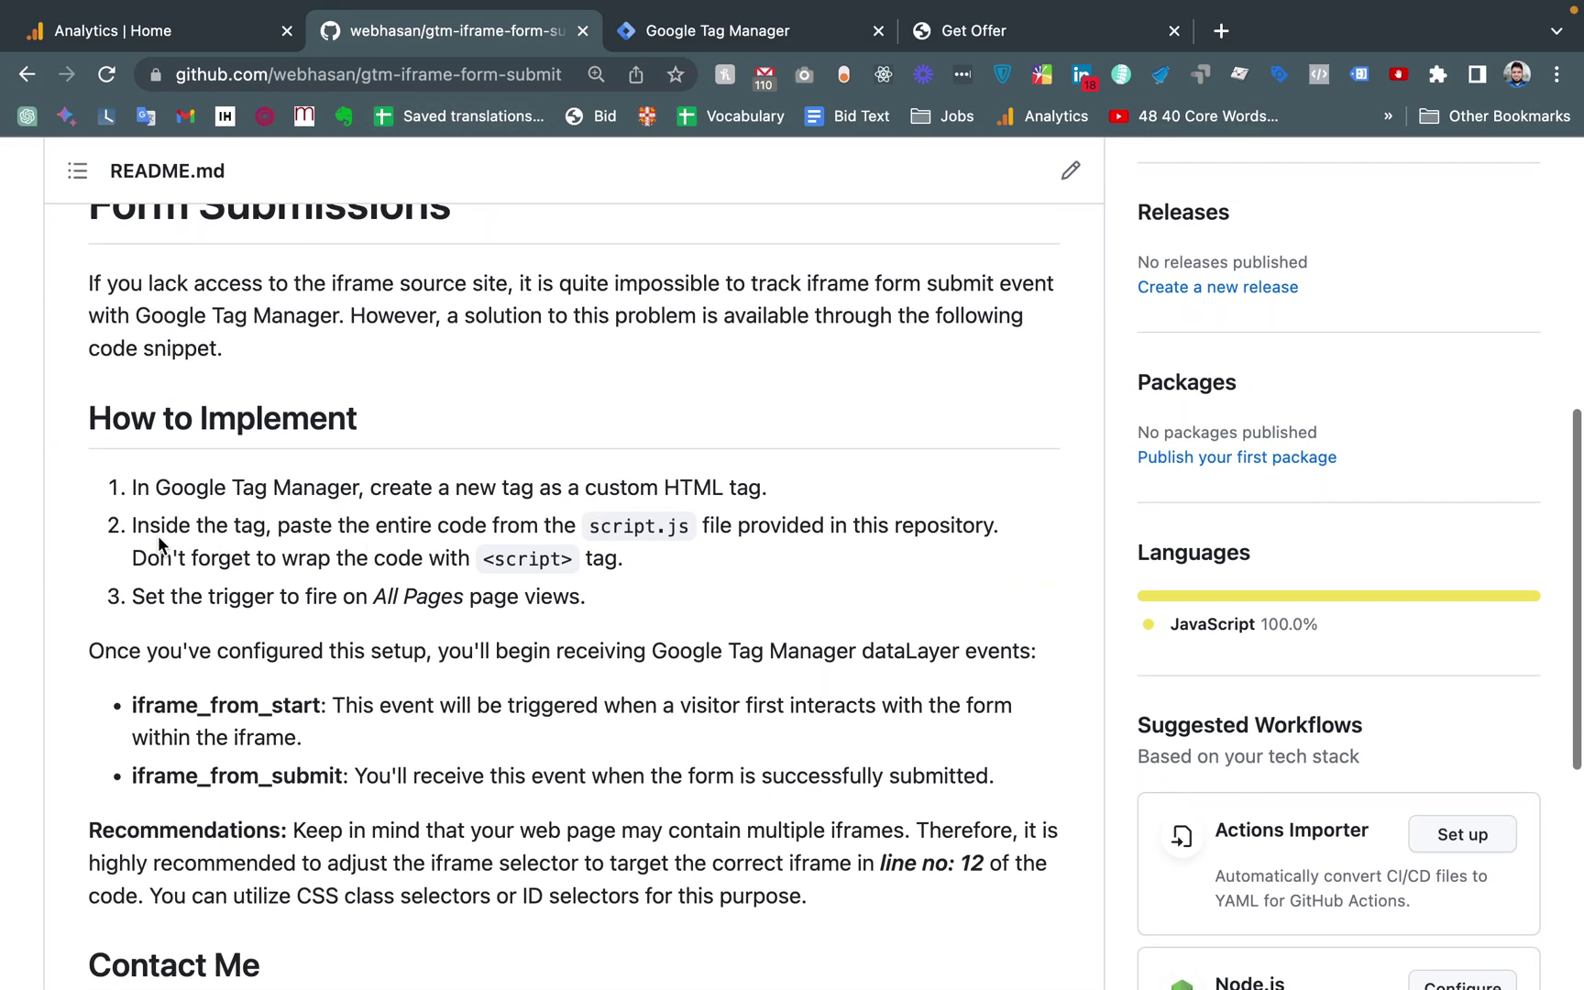
{"action": "left_click_drag", "start_coordinate": [129, 487], "coordinate": [337, 830]}
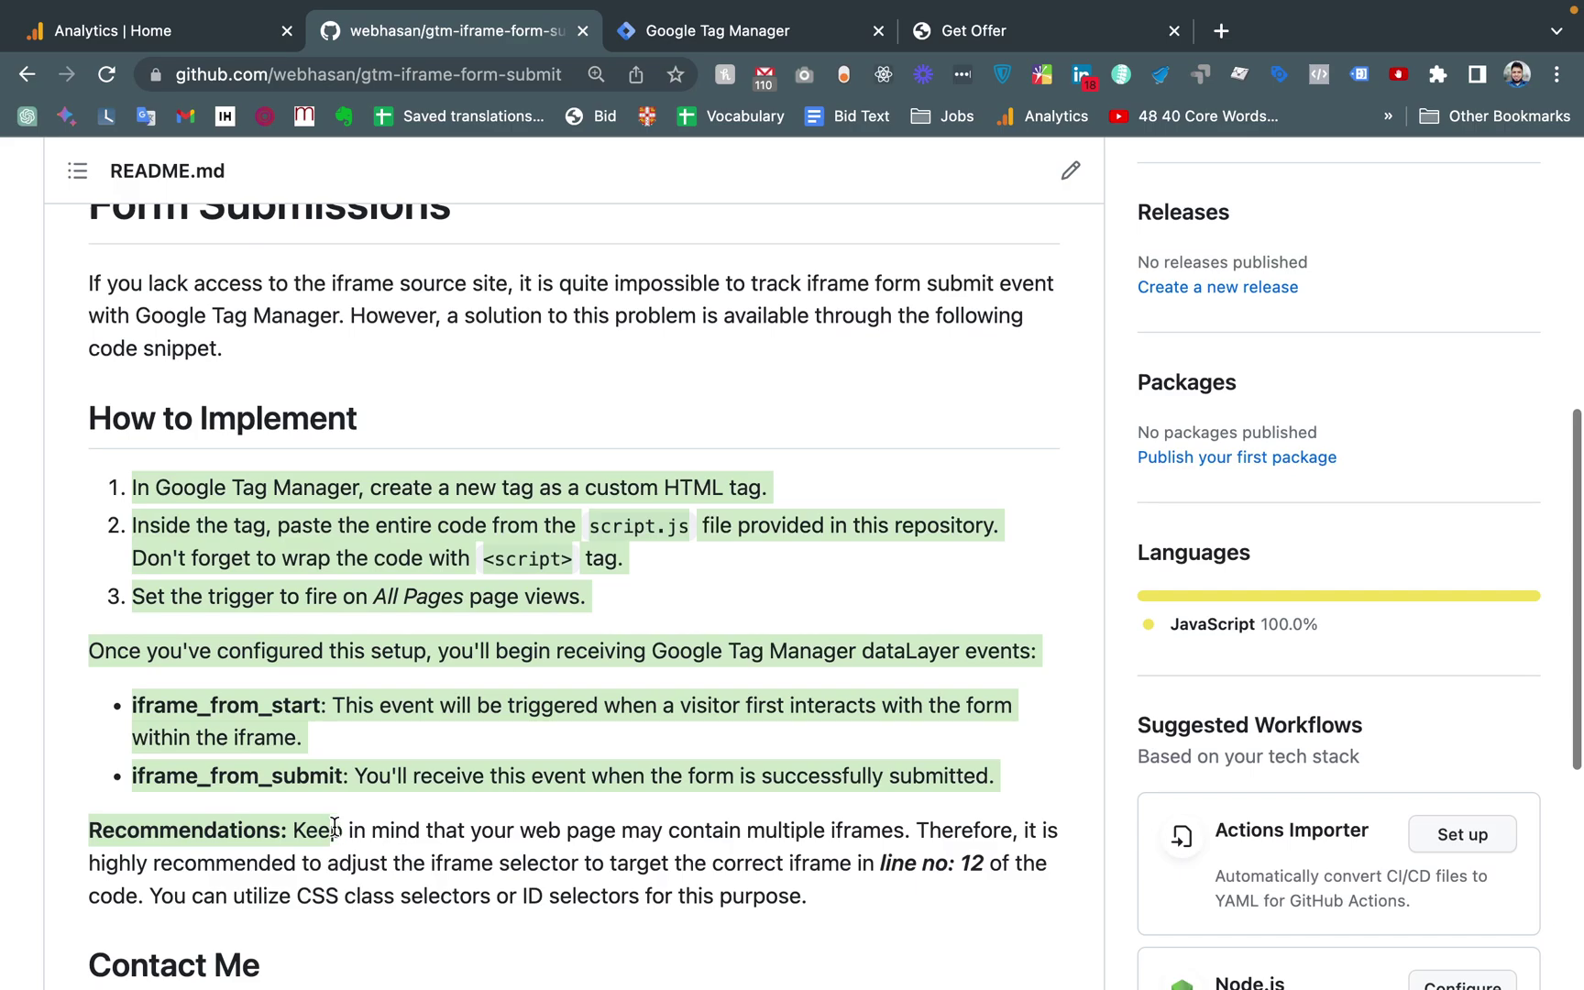
{"action": "scroll", "coordinate": [334, 828], "scroll_direction": "up", "scroll_amount": 5}
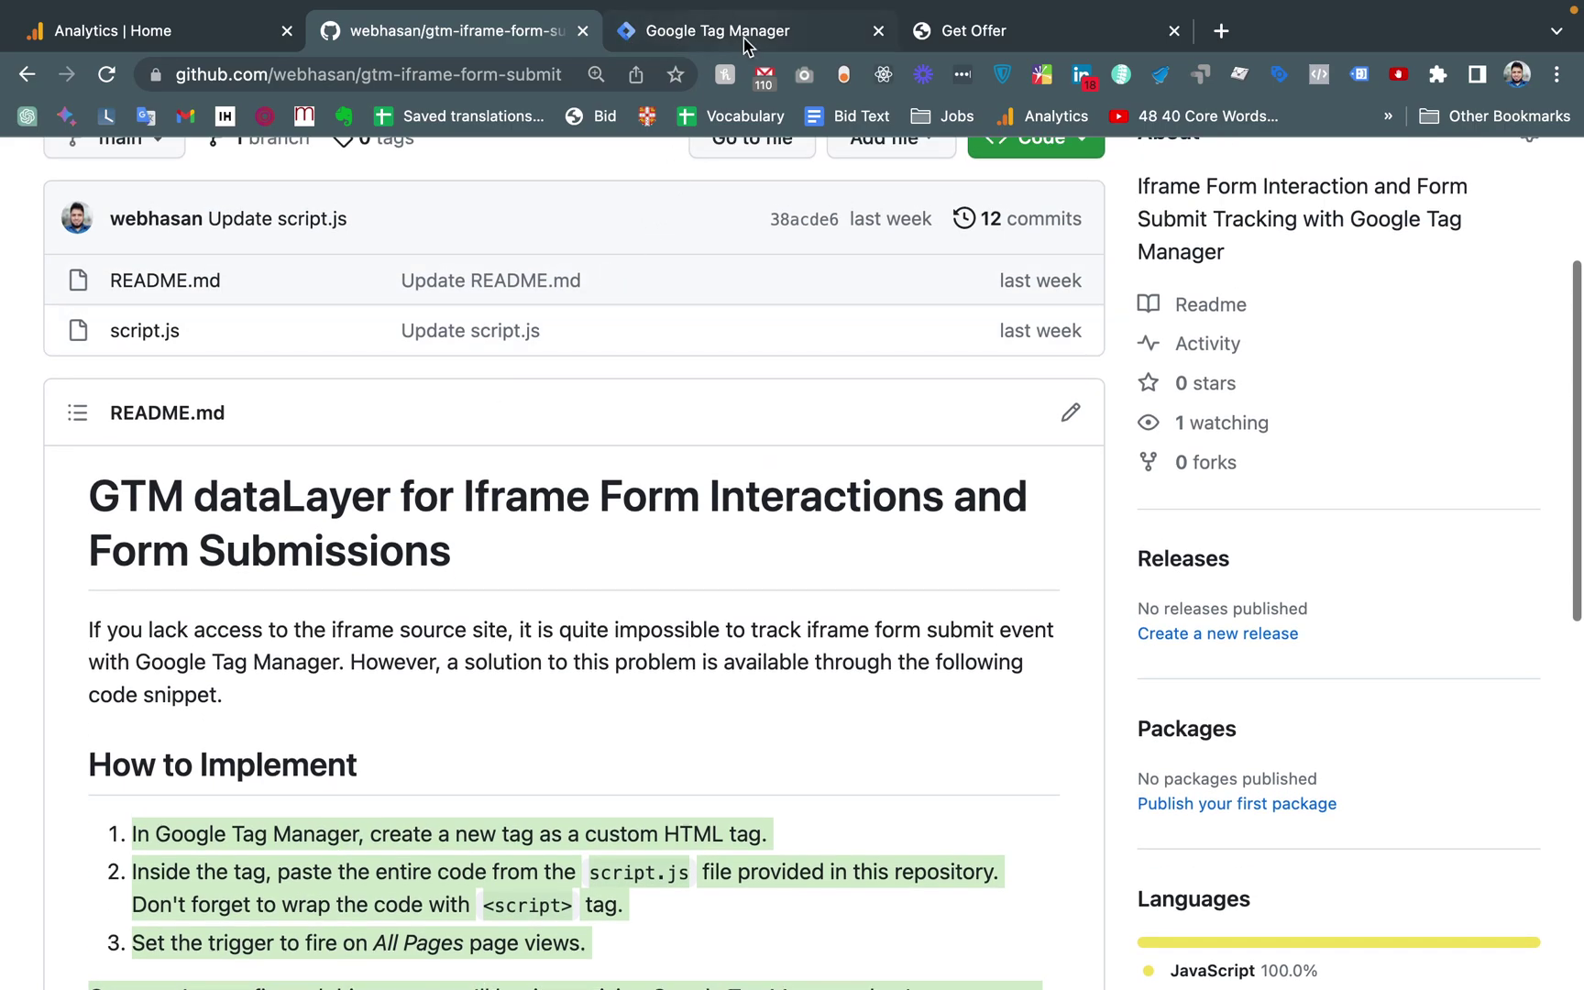
{"action": "left_click", "coordinate": [714, 46]}
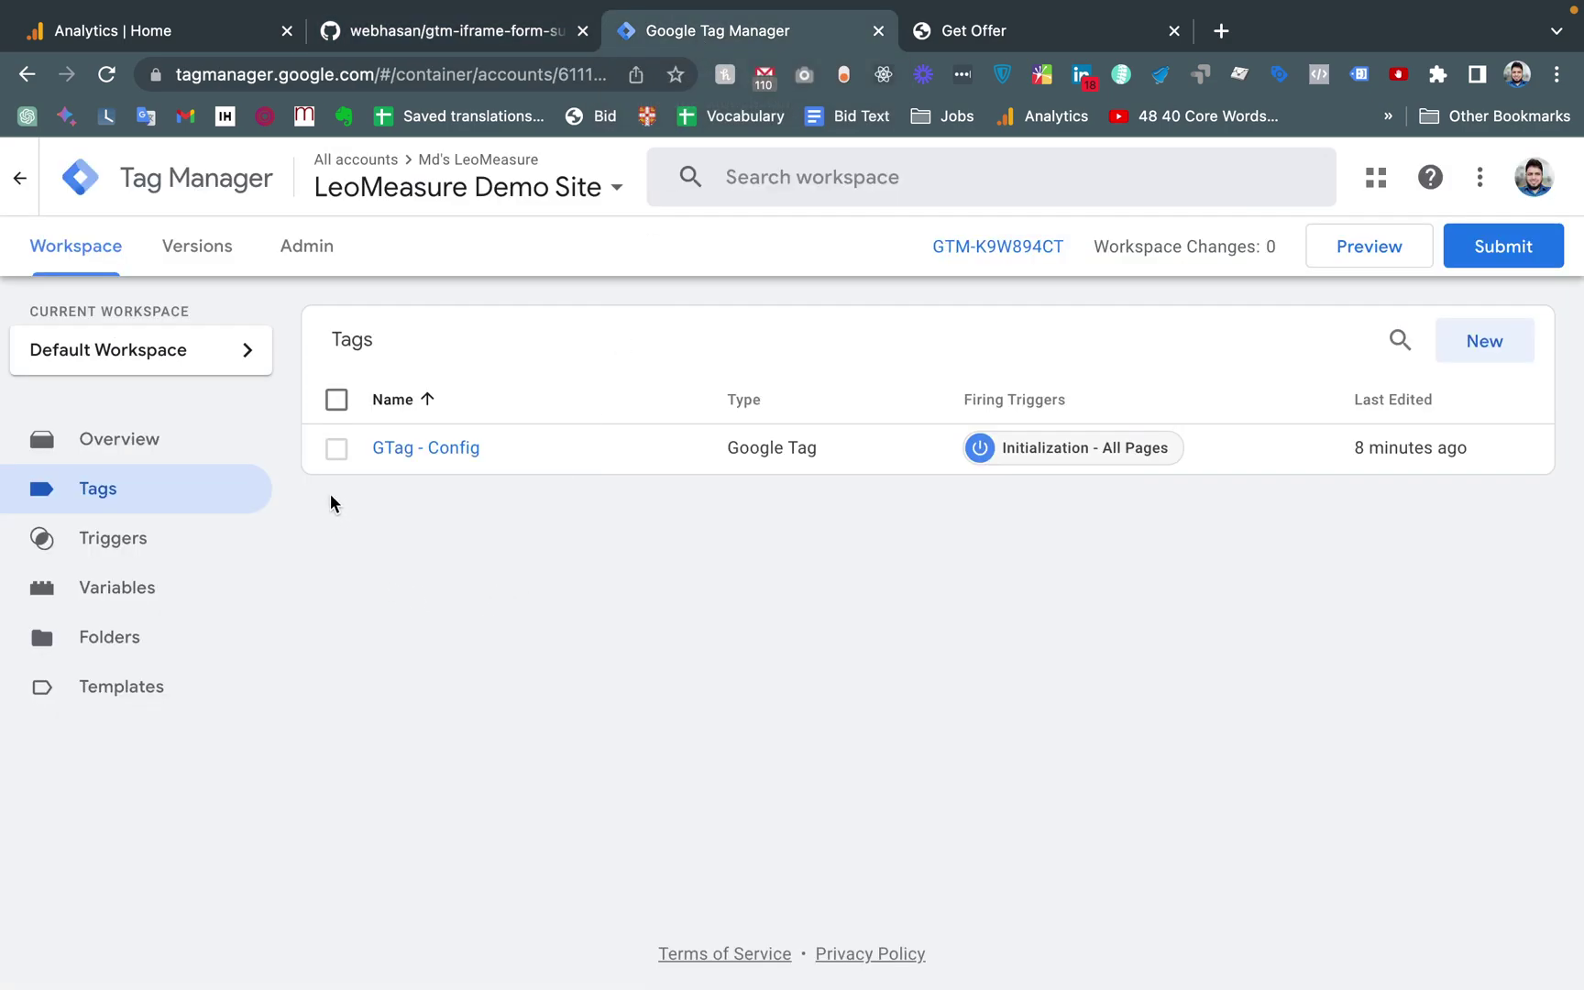
{"action": "left_click", "coordinate": [416, 454]}
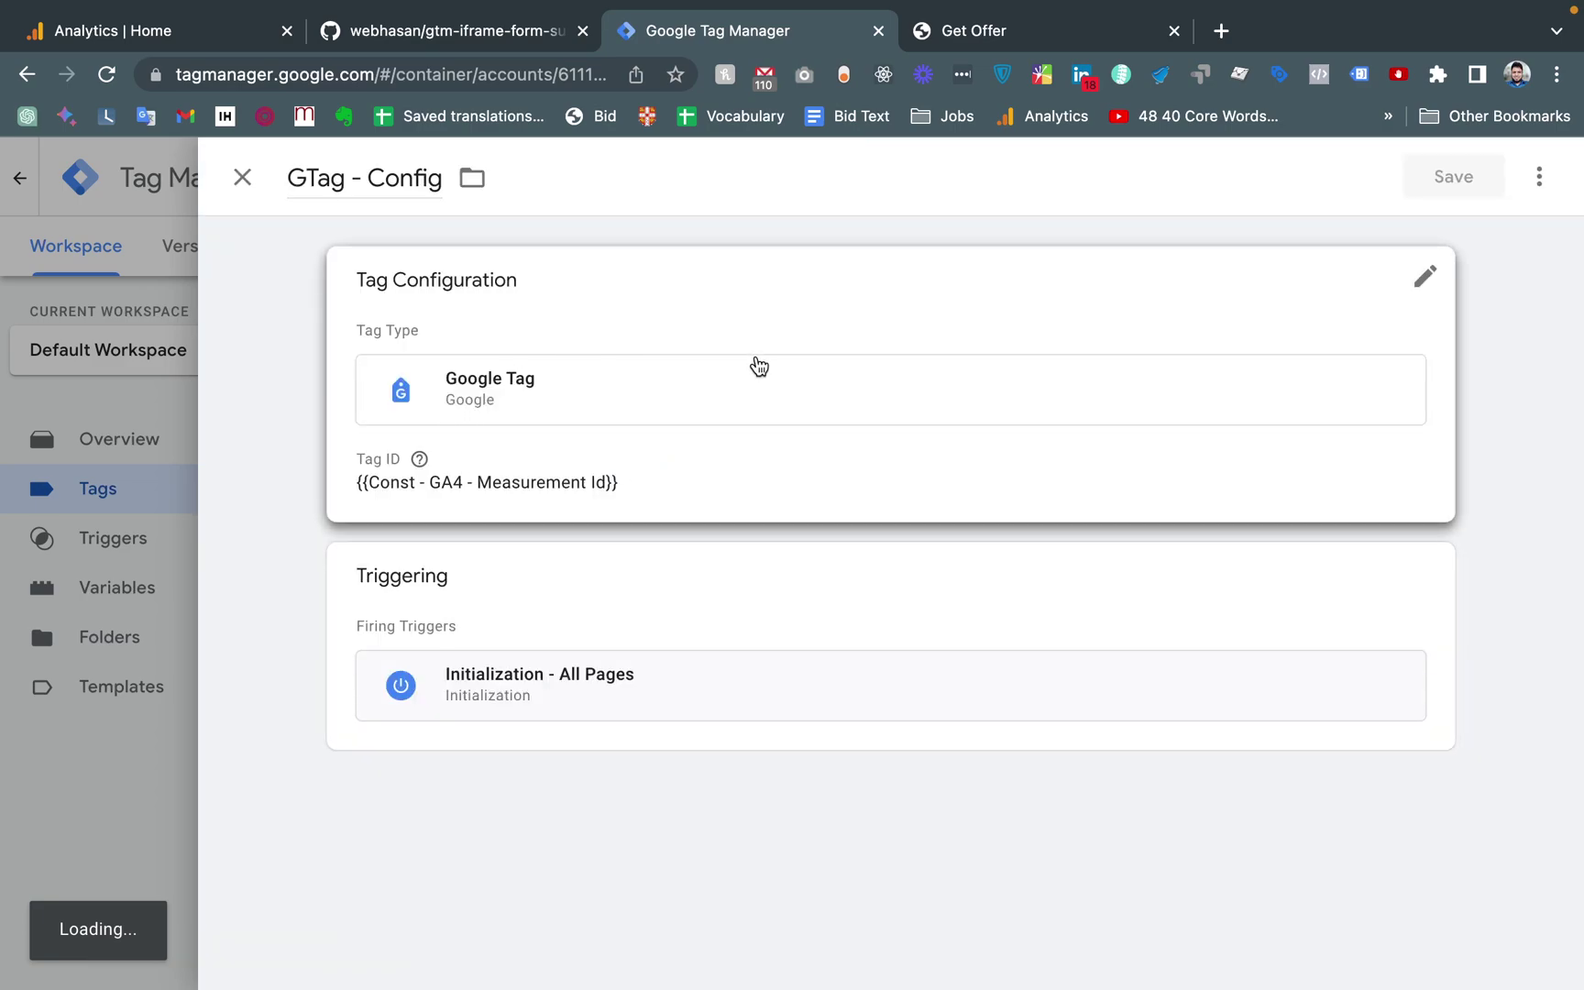
{"action": "left_click", "coordinate": [604, 477]}
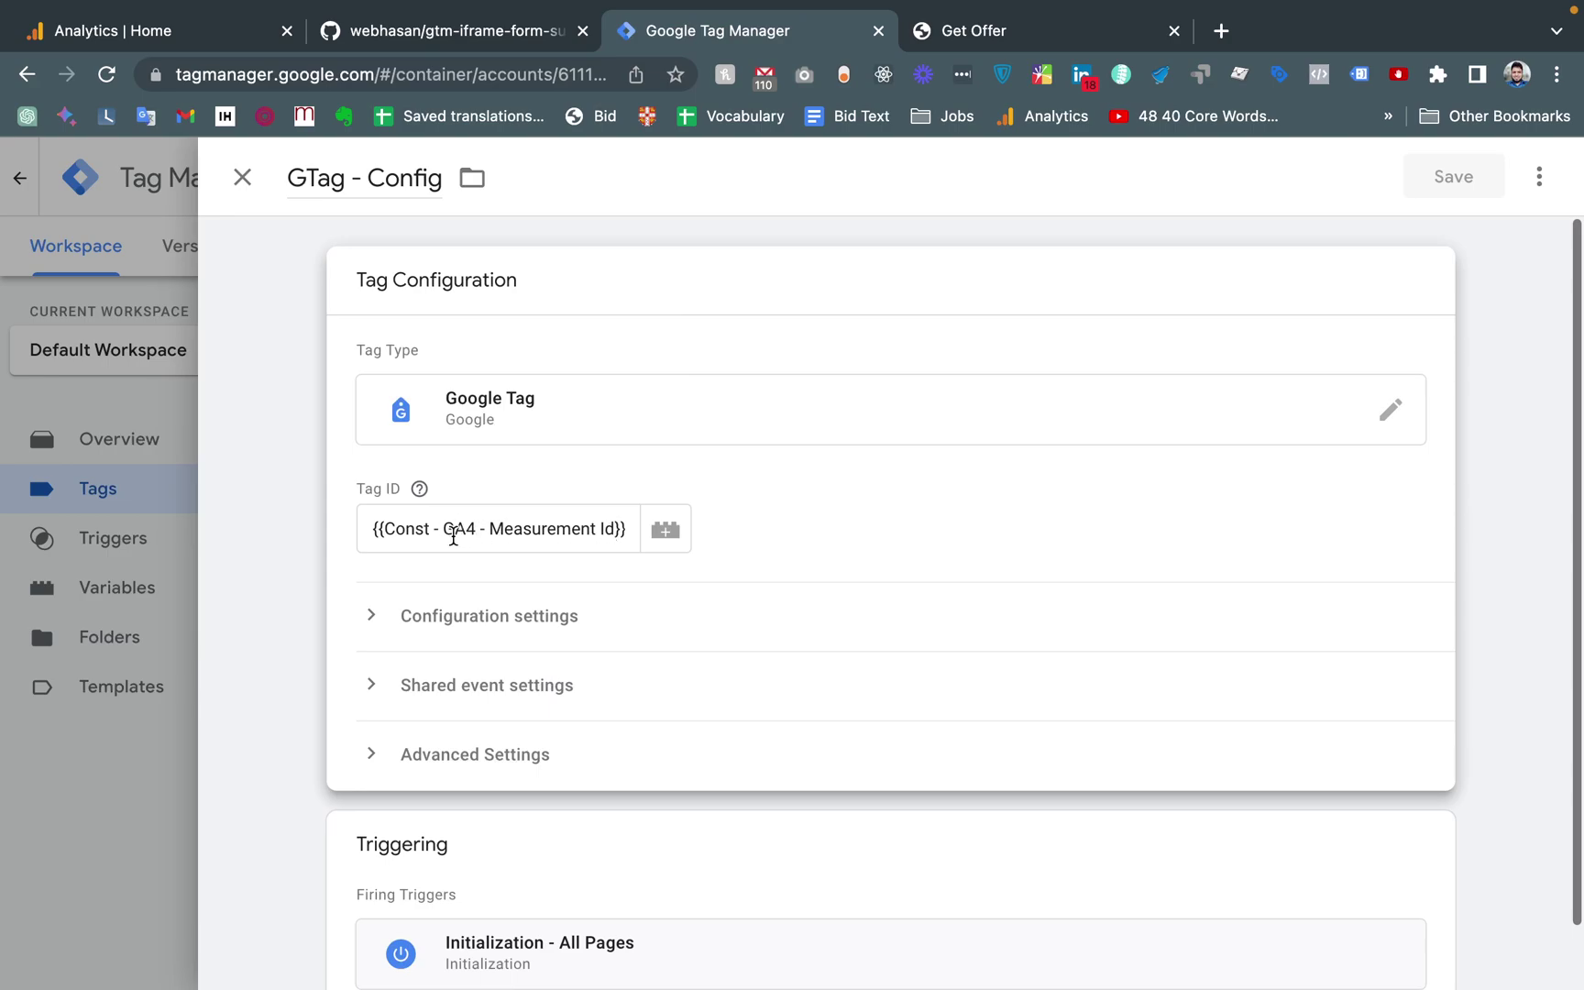
{"action": "left_click", "coordinate": [155, 412]}
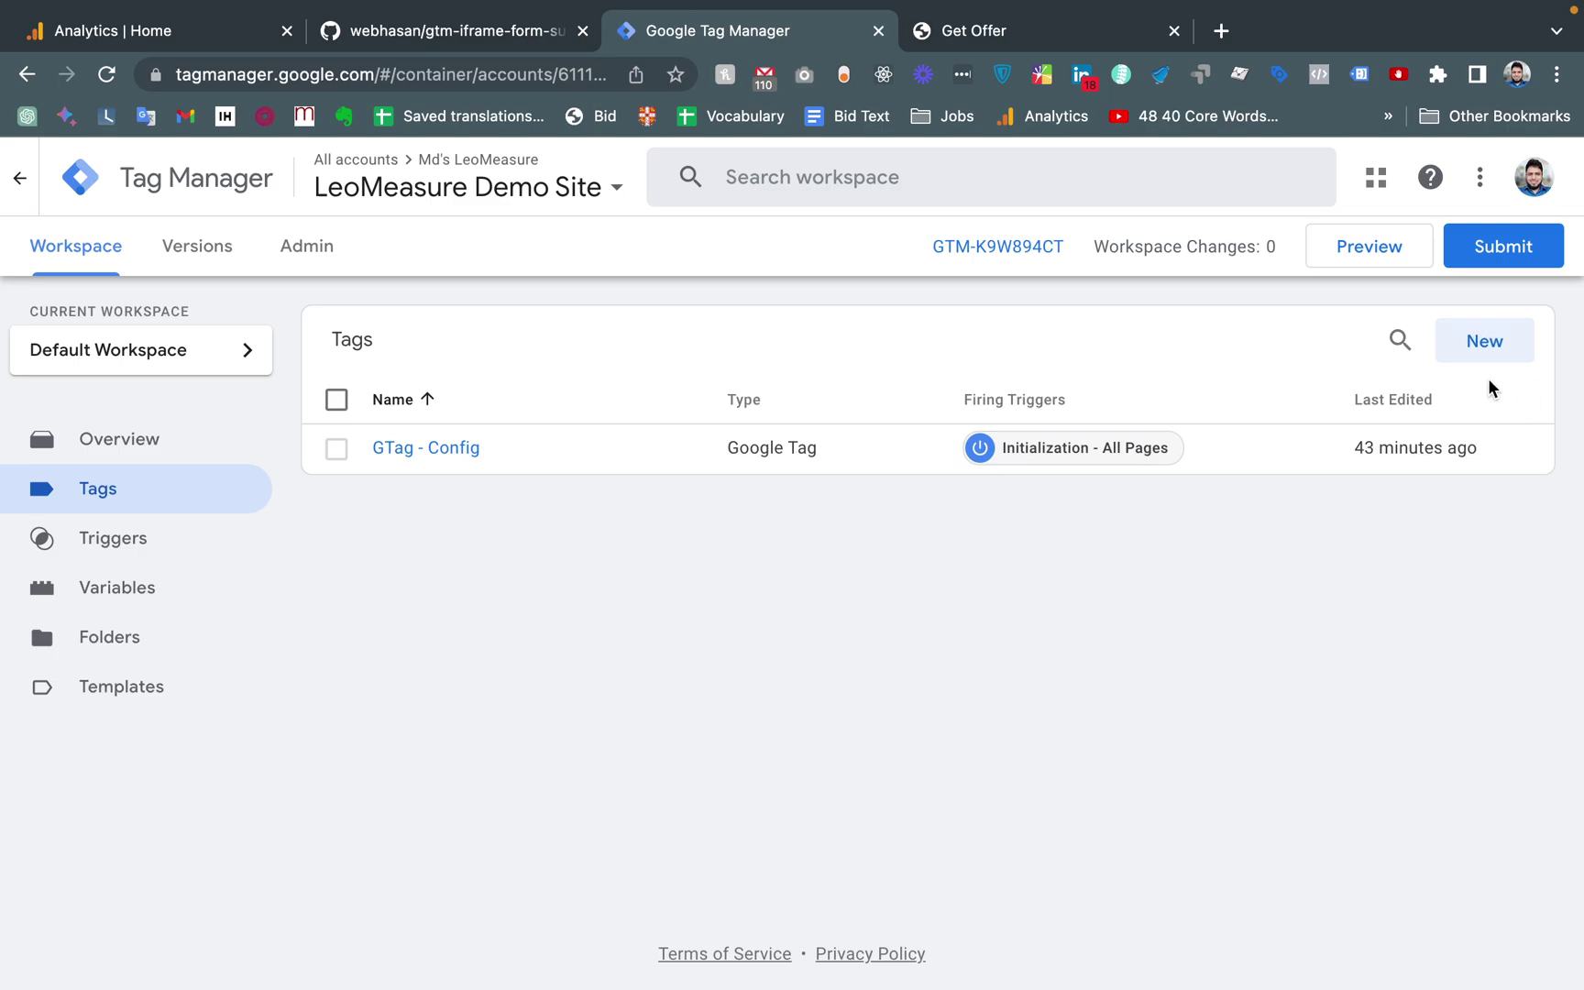
Create a new tag titled 'DataLayer for Iframe Form'
{"action": "left_click", "coordinate": [1472, 339]}
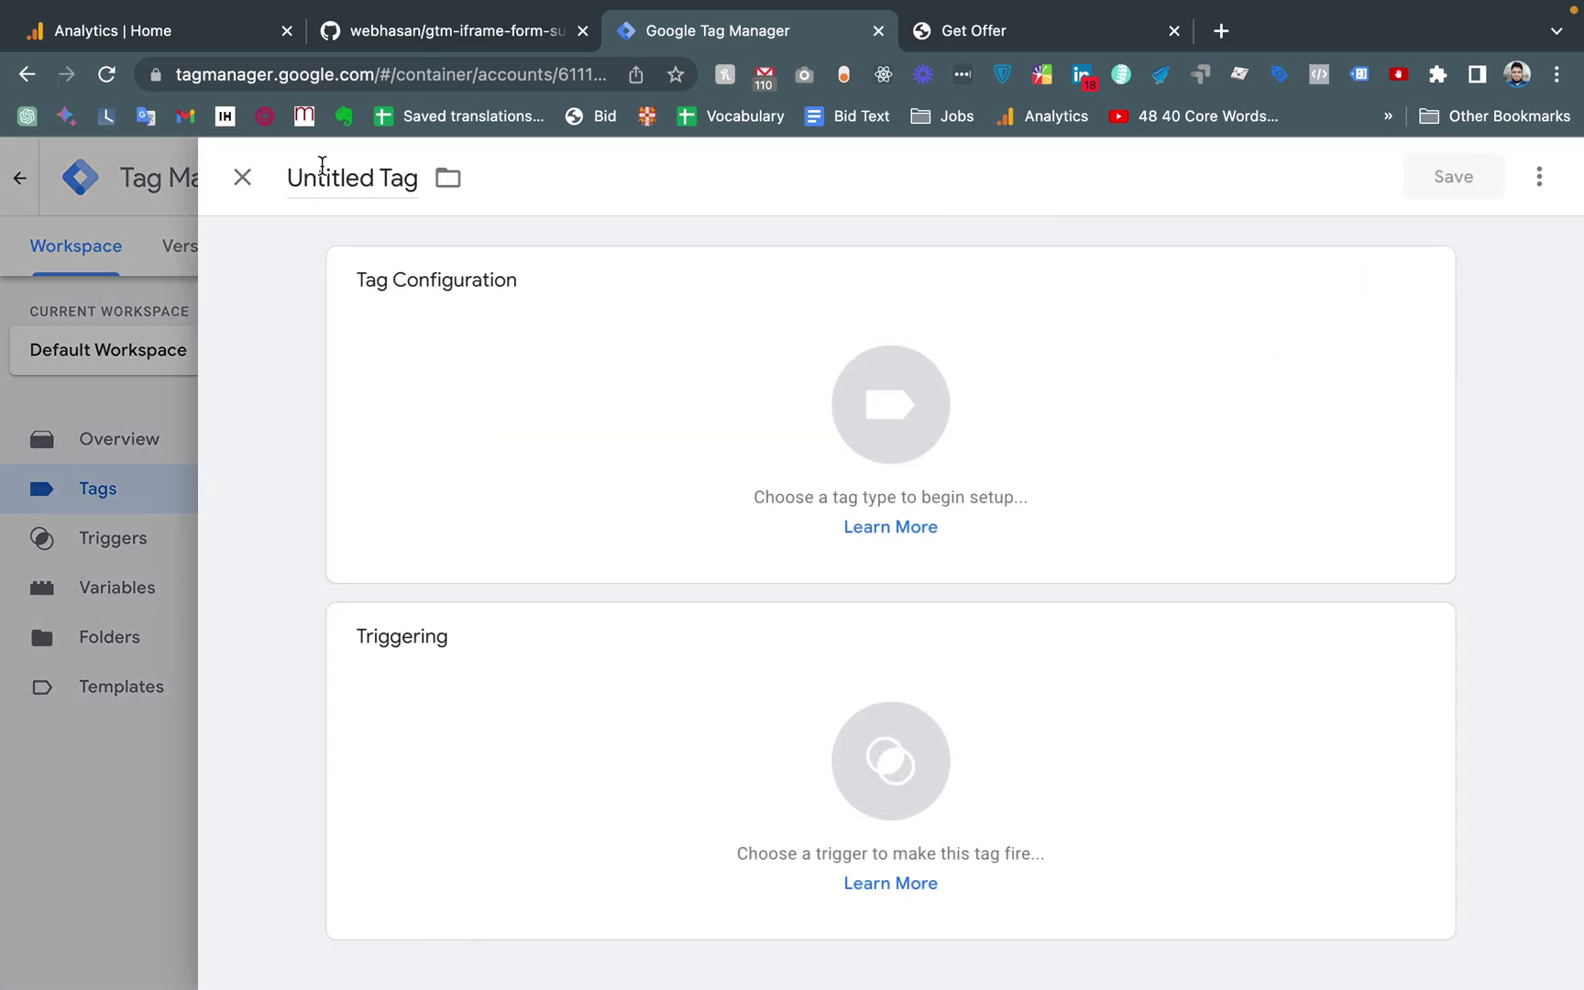
{"action": "left_click", "coordinate": [322, 164]}
{"action": "key", "text": "BackSpace"}
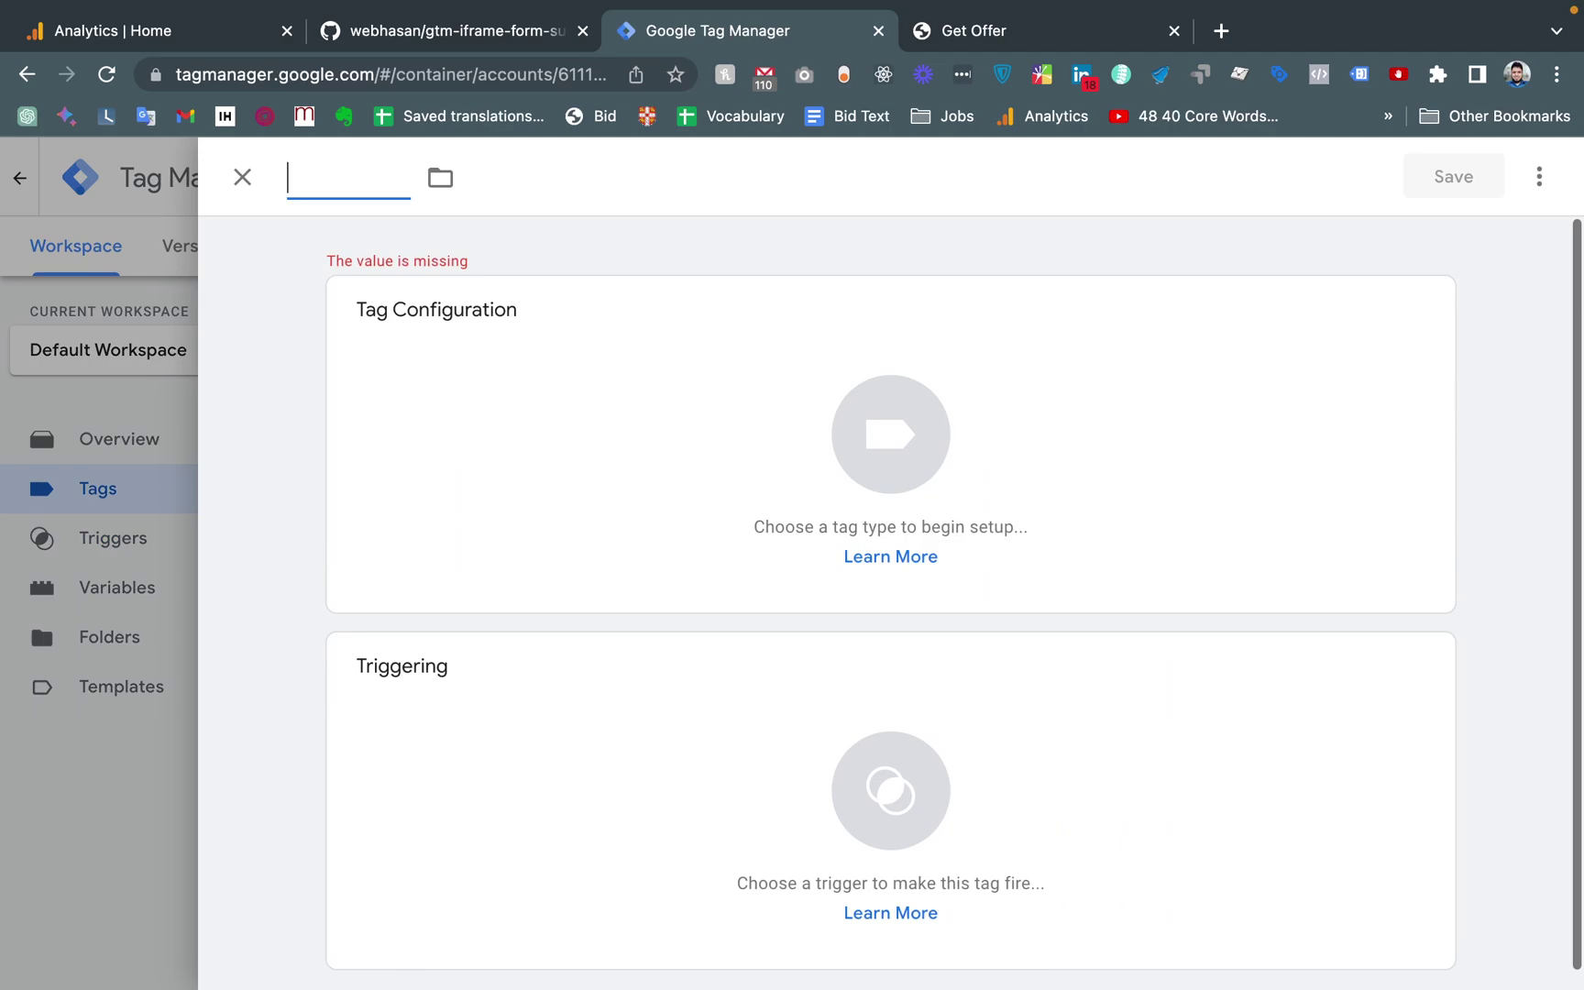
{"action": "type", "text": "Data"}
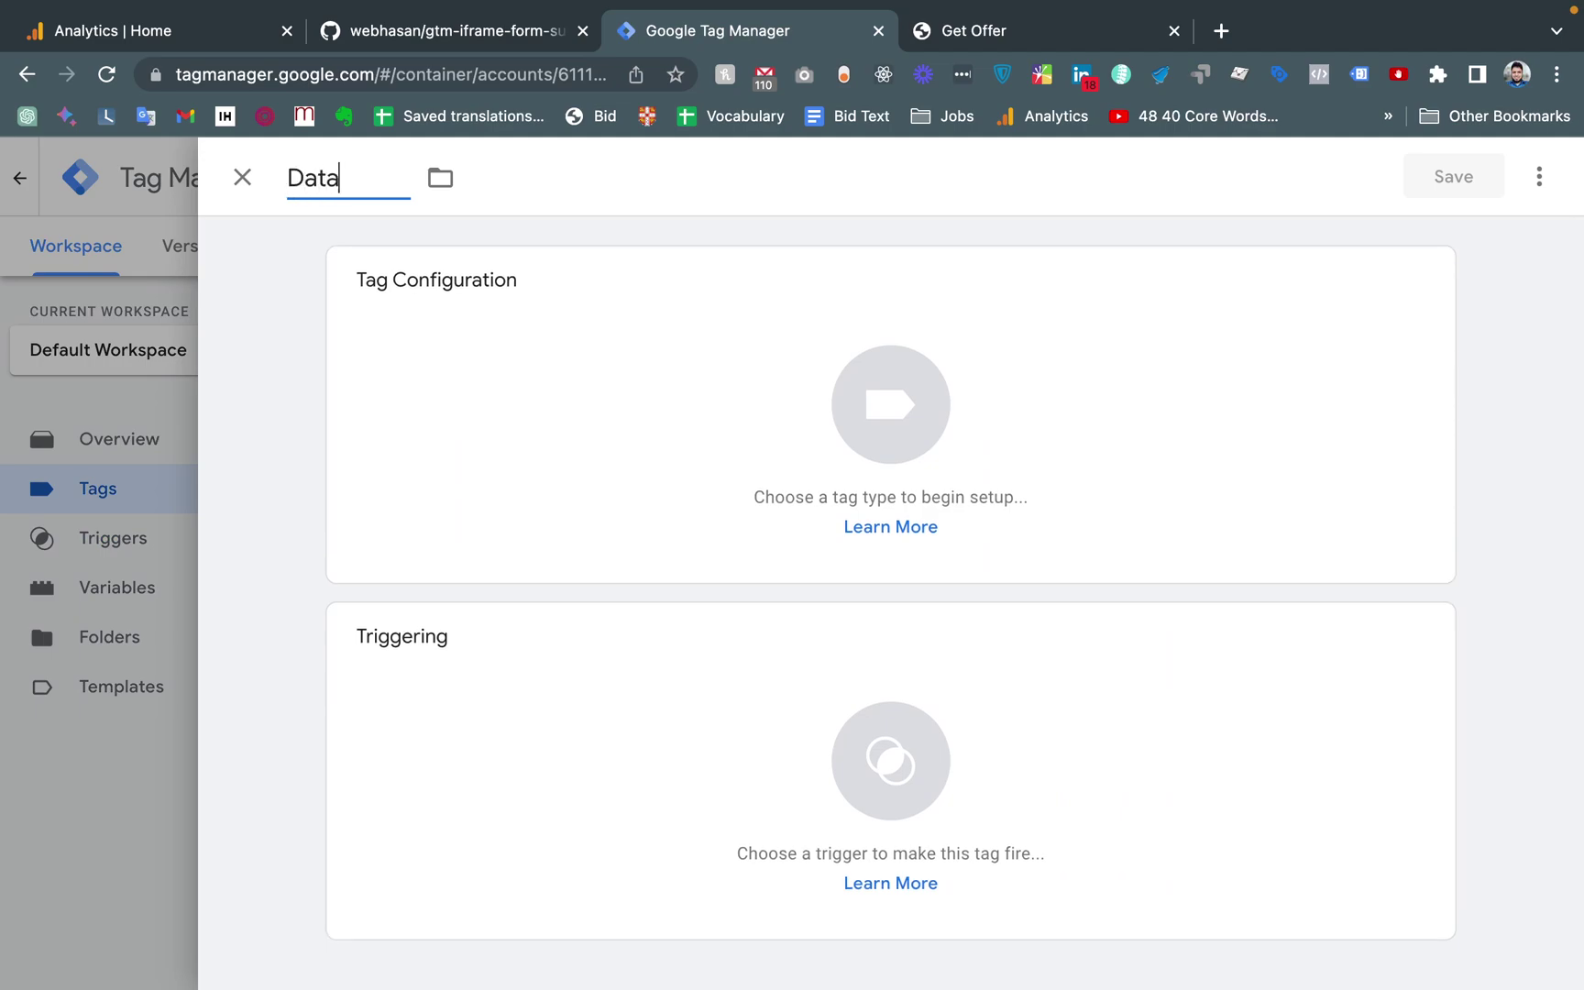
{"action": "type", "text": "Layer for Iframe Form"}
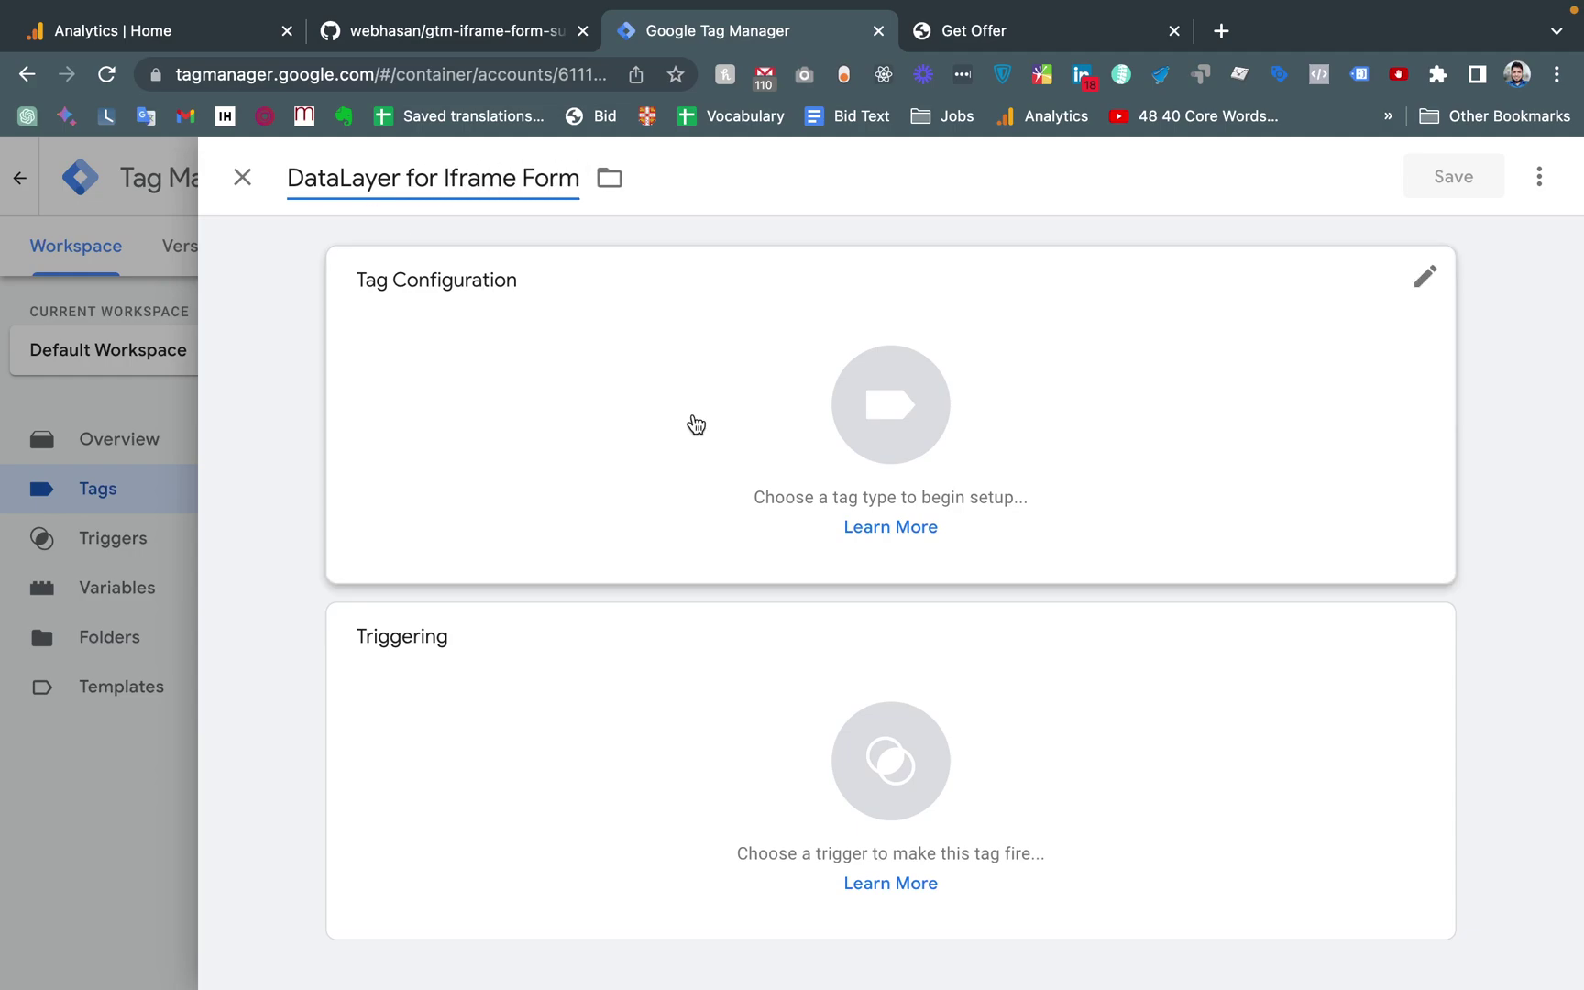
Make it a Custom HTML tag, then return to the GitHub repository
{"action": "left_click", "coordinate": [883, 424]}
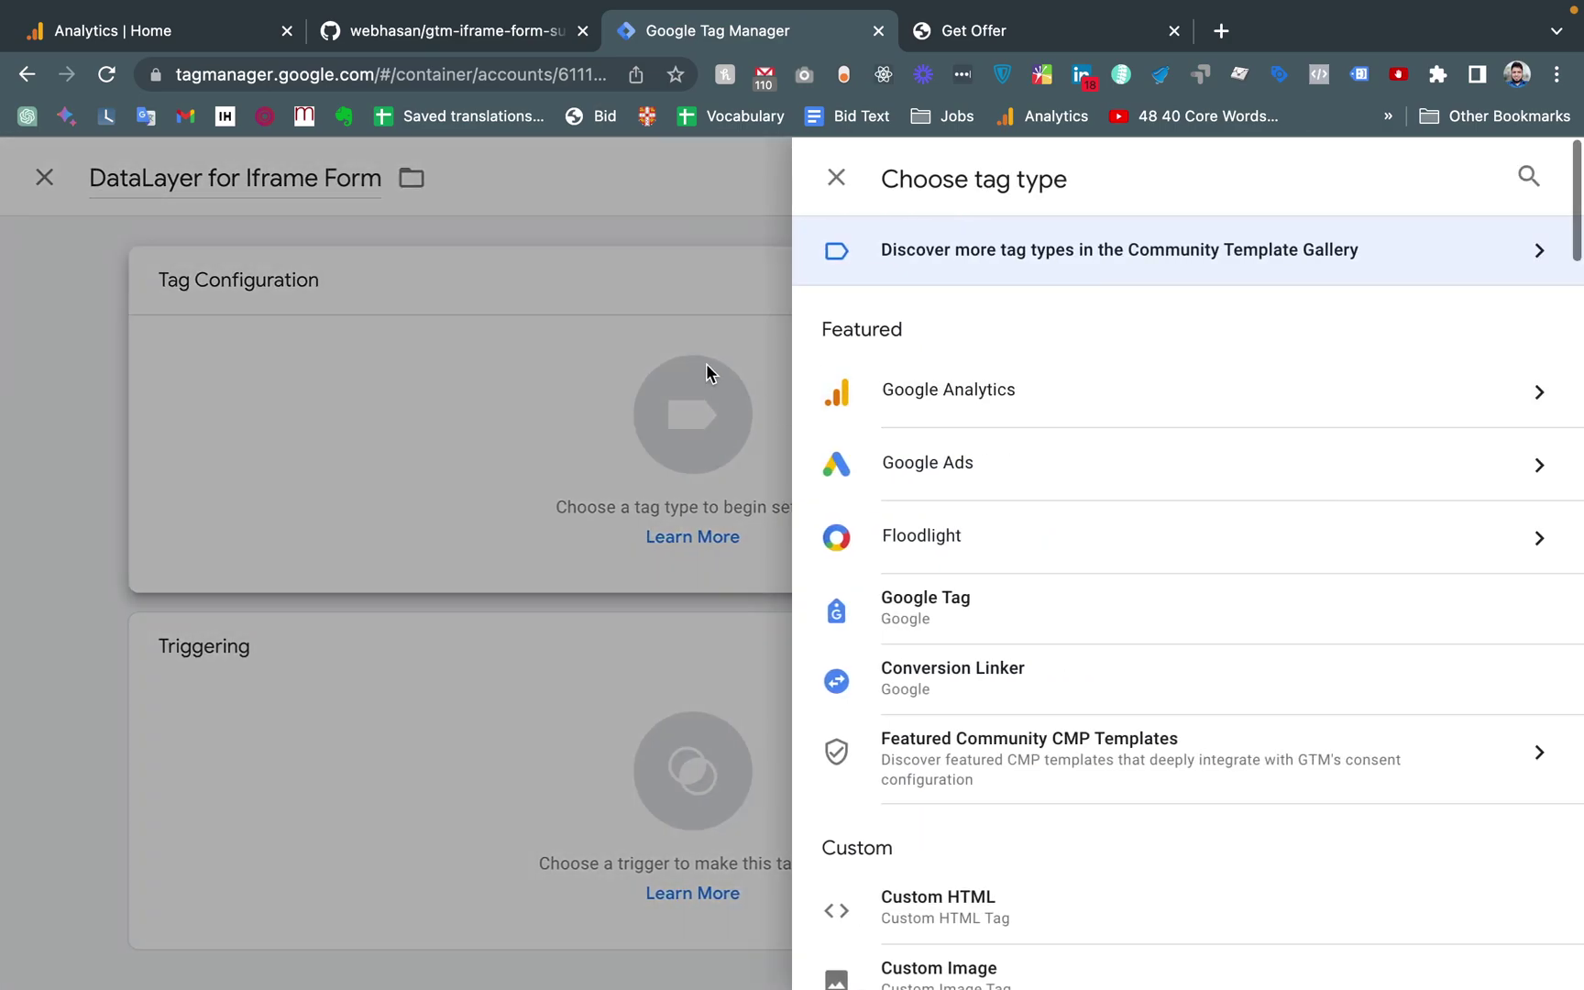
{"action": "left_click", "coordinate": [1528, 176]}
{"action": "type", "text": "html"}
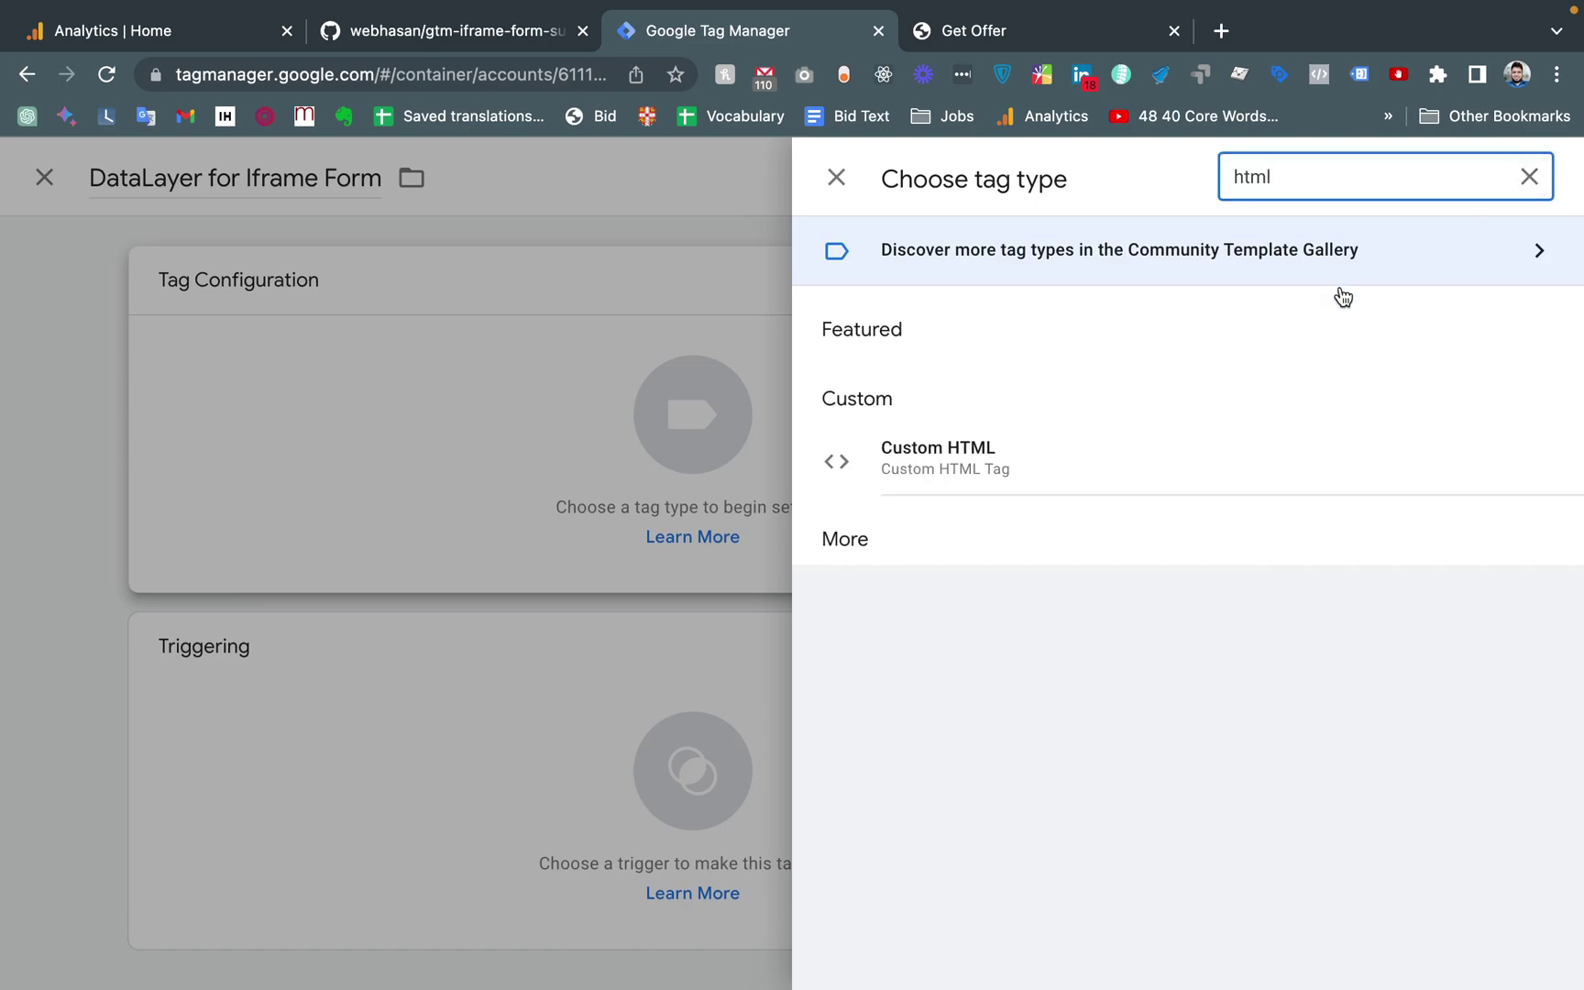
{"action": "left_click", "coordinate": [1011, 453]}
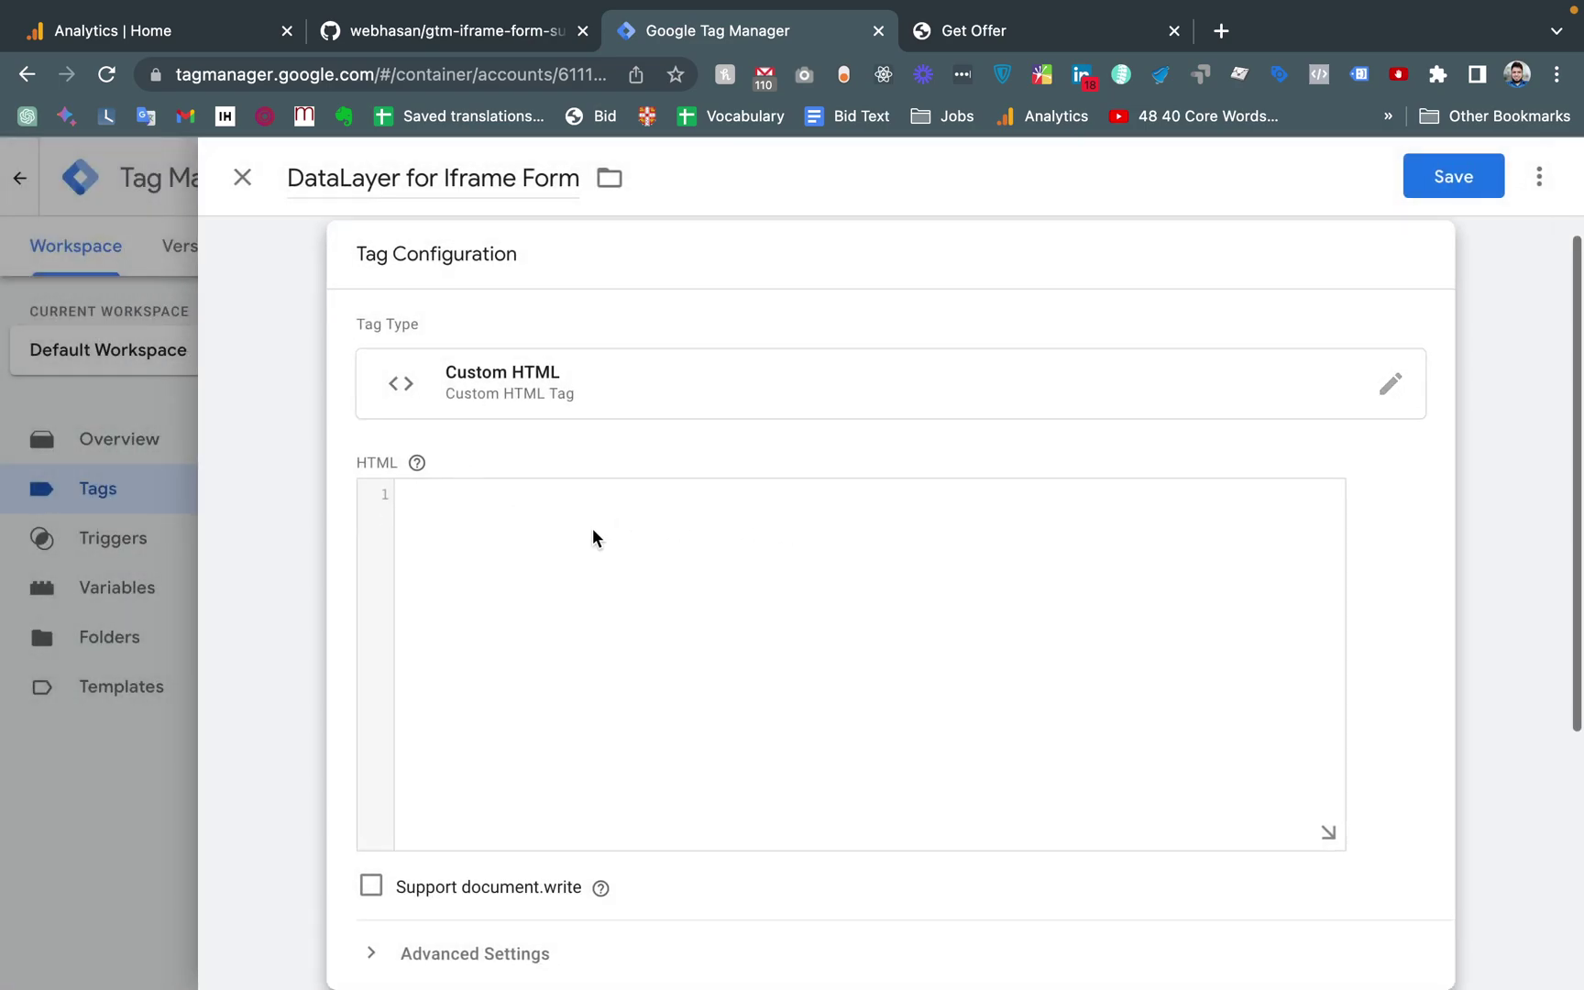
{"action": "left_click", "coordinate": [476, 30]}
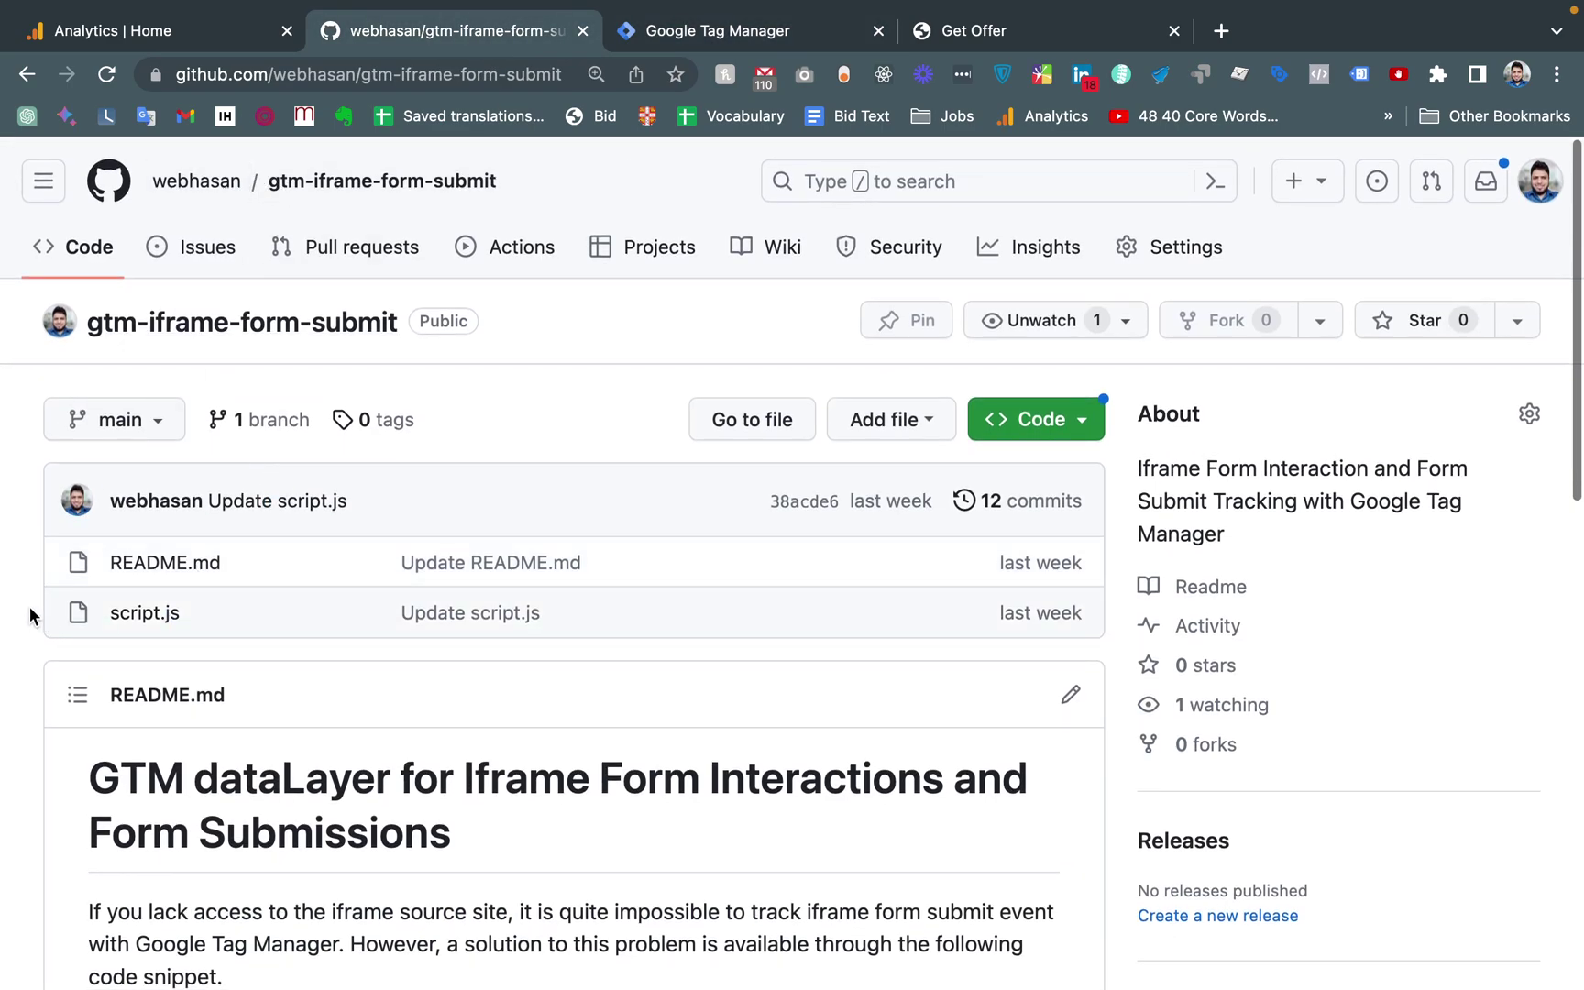
Open script.js on GitHub, copy the raw file contents, and return to the tag editor
{"action": "left_click", "coordinate": [144, 622]}
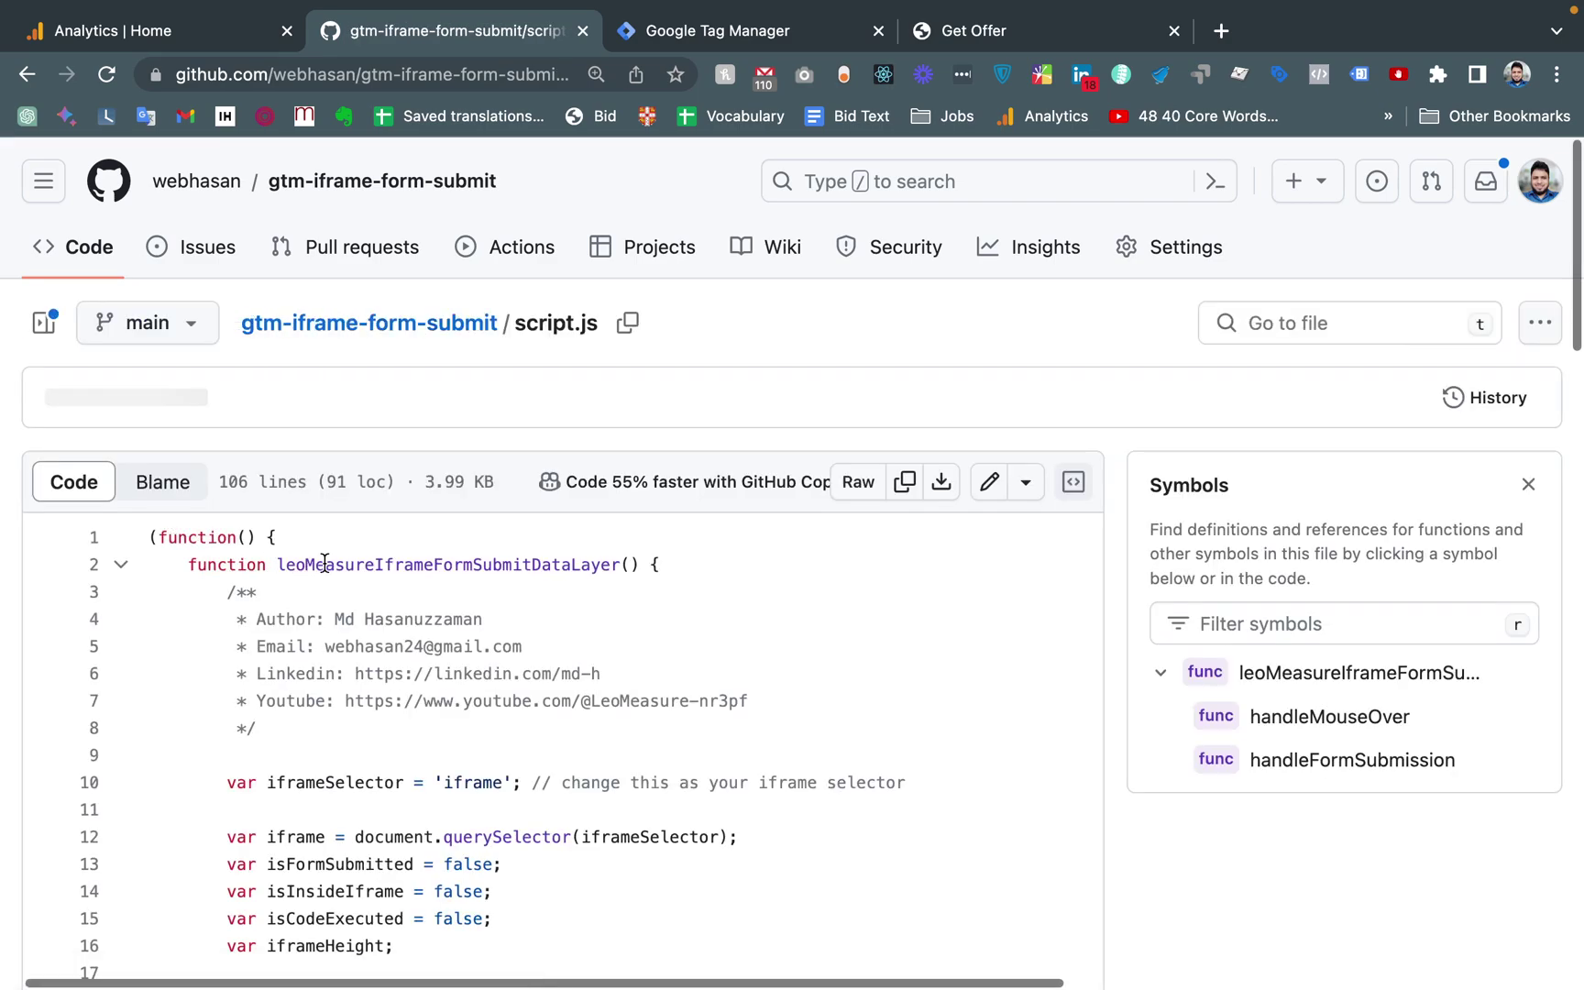
{"action": "scroll", "coordinate": [373, 530], "scroll_direction": "down", "scroll_amount": 3}
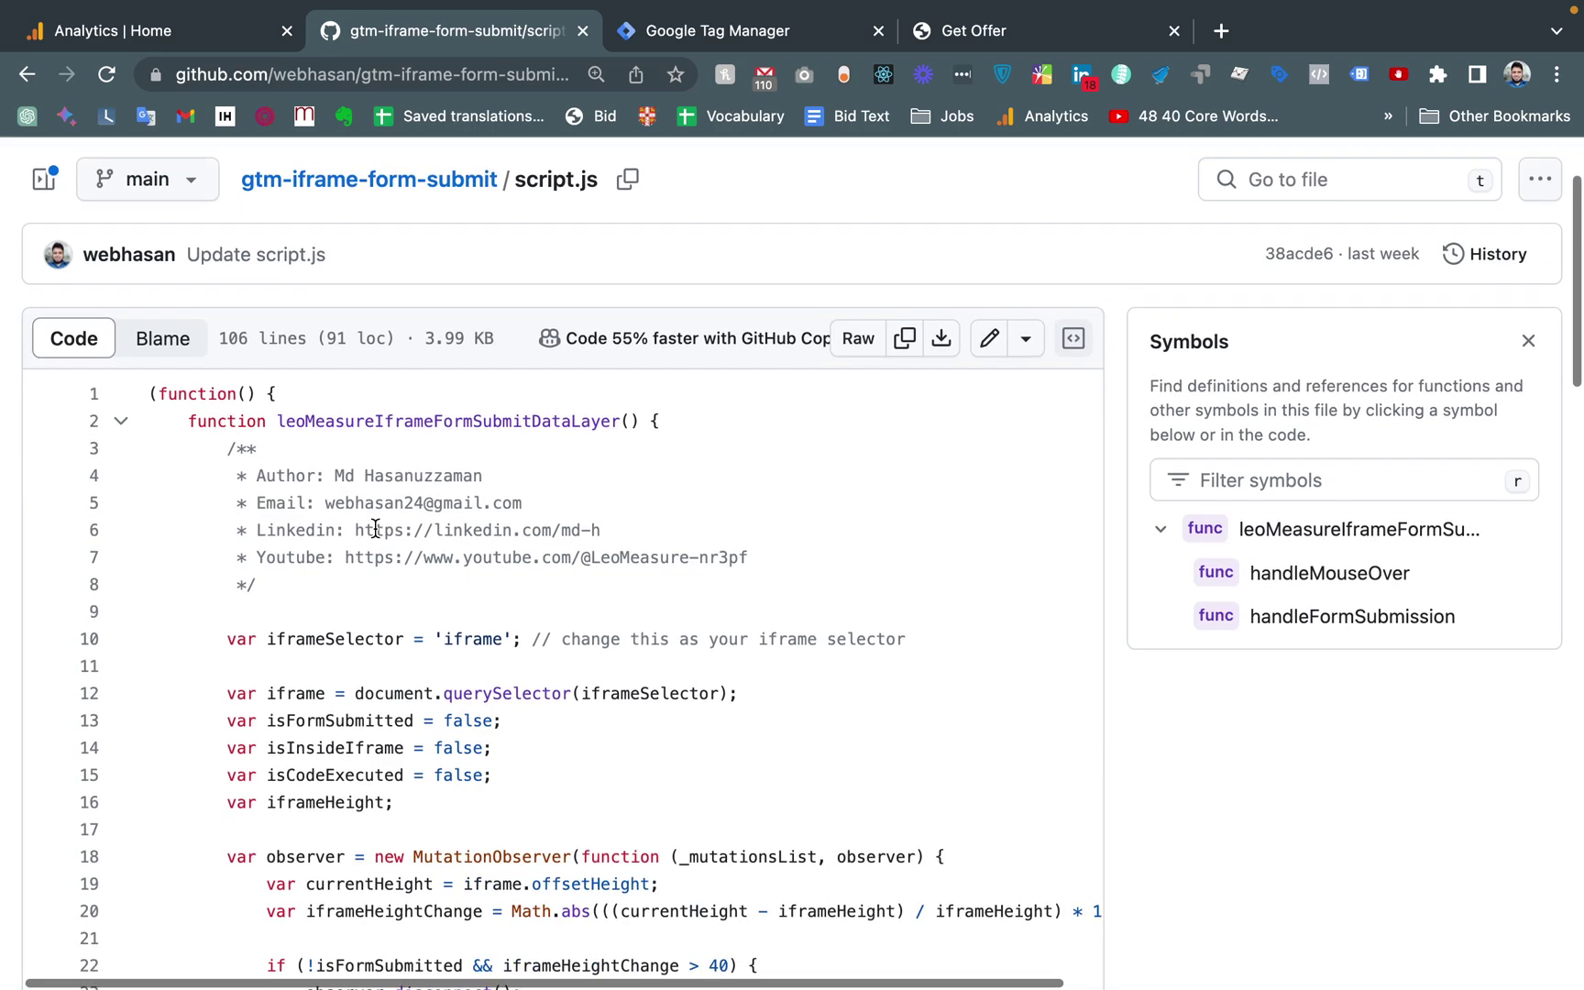
{"action": "scroll", "coordinate": [279, 467], "scroll_direction": "down", "scroll_amount": 5}
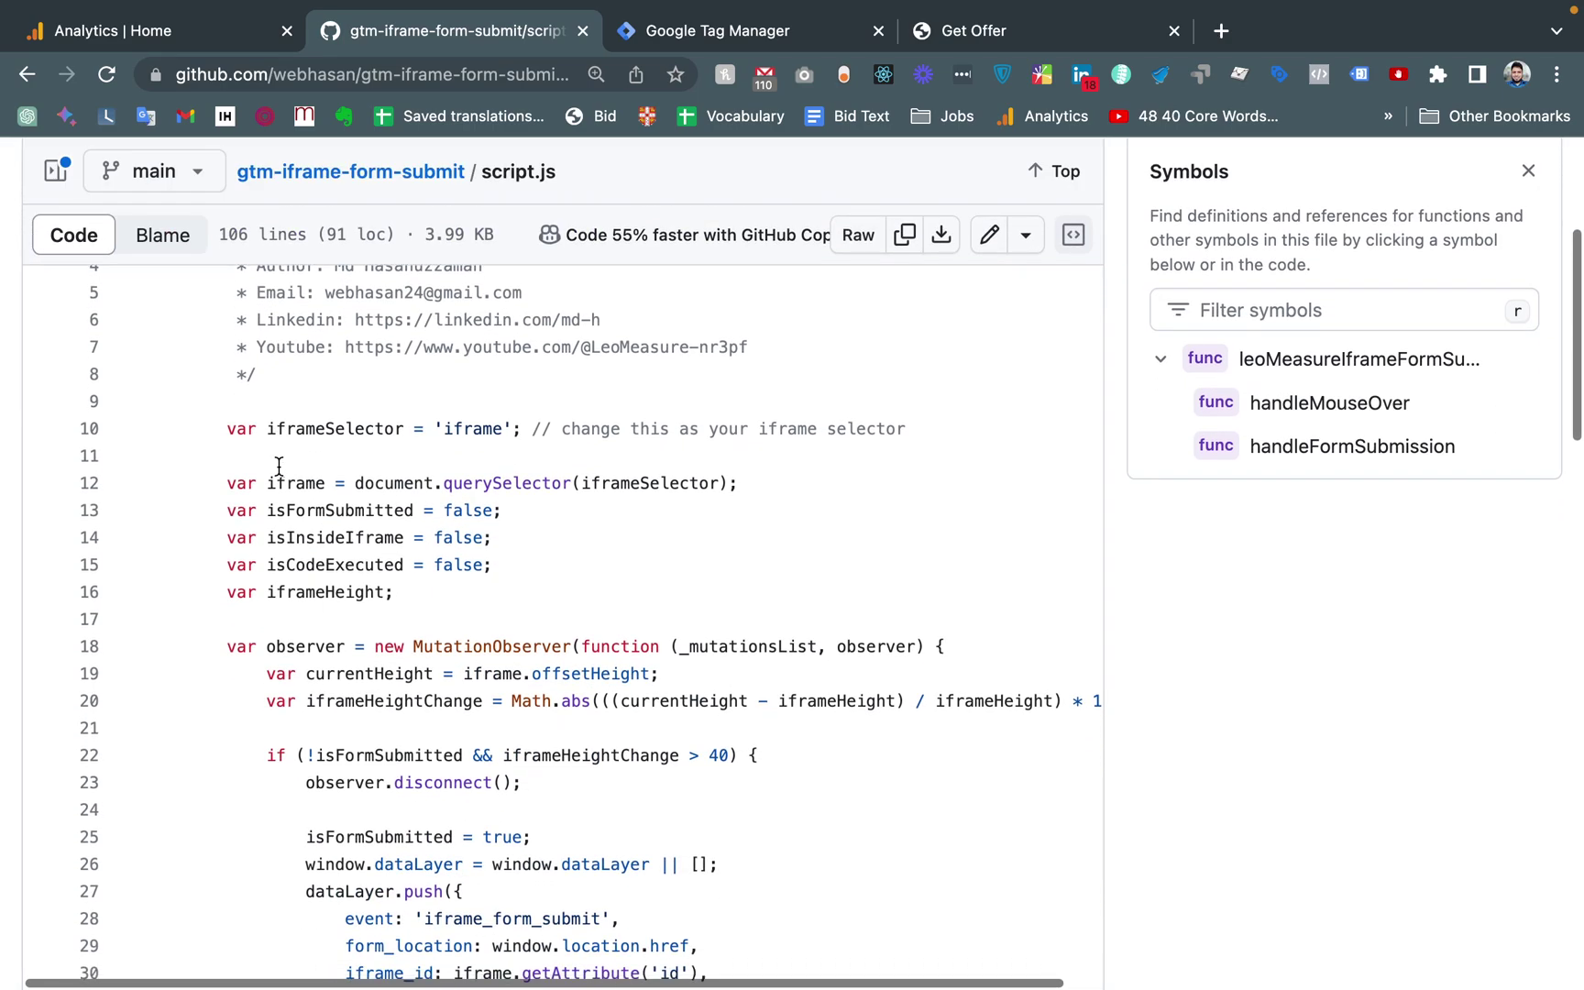
{"action": "scroll", "coordinate": [279, 466], "scroll_direction": "up", "scroll_amount": 8}
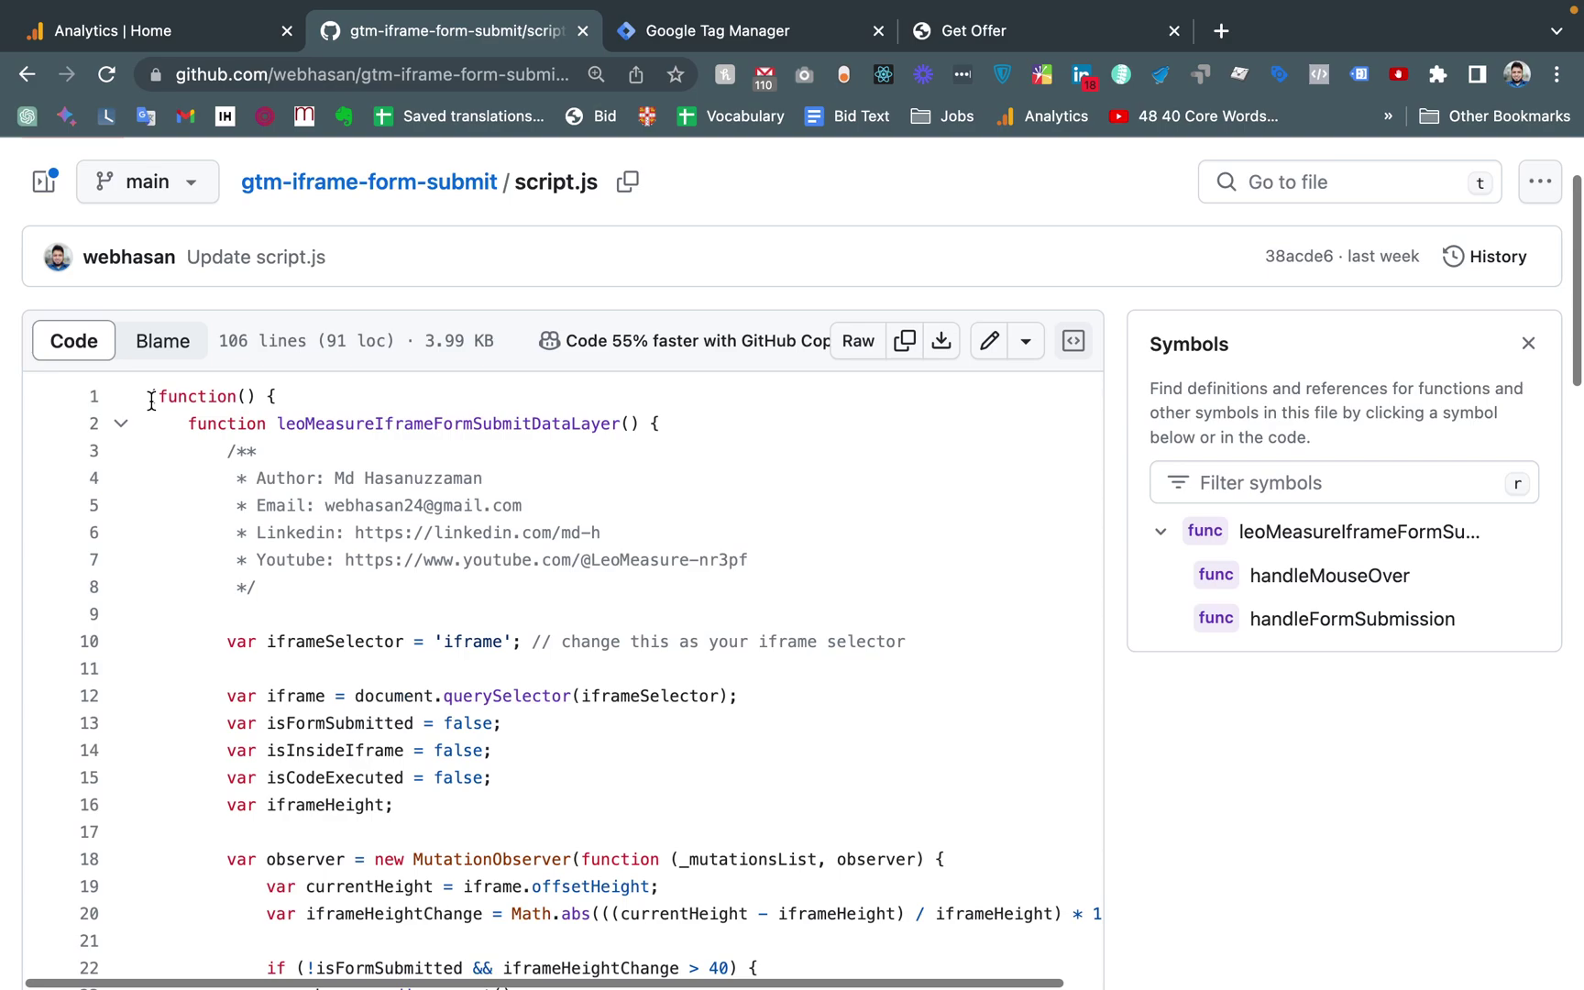
{"action": "left_click", "coordinate": [906, 344]}
{"action": "left_click", "coordinate": [683, 36]}
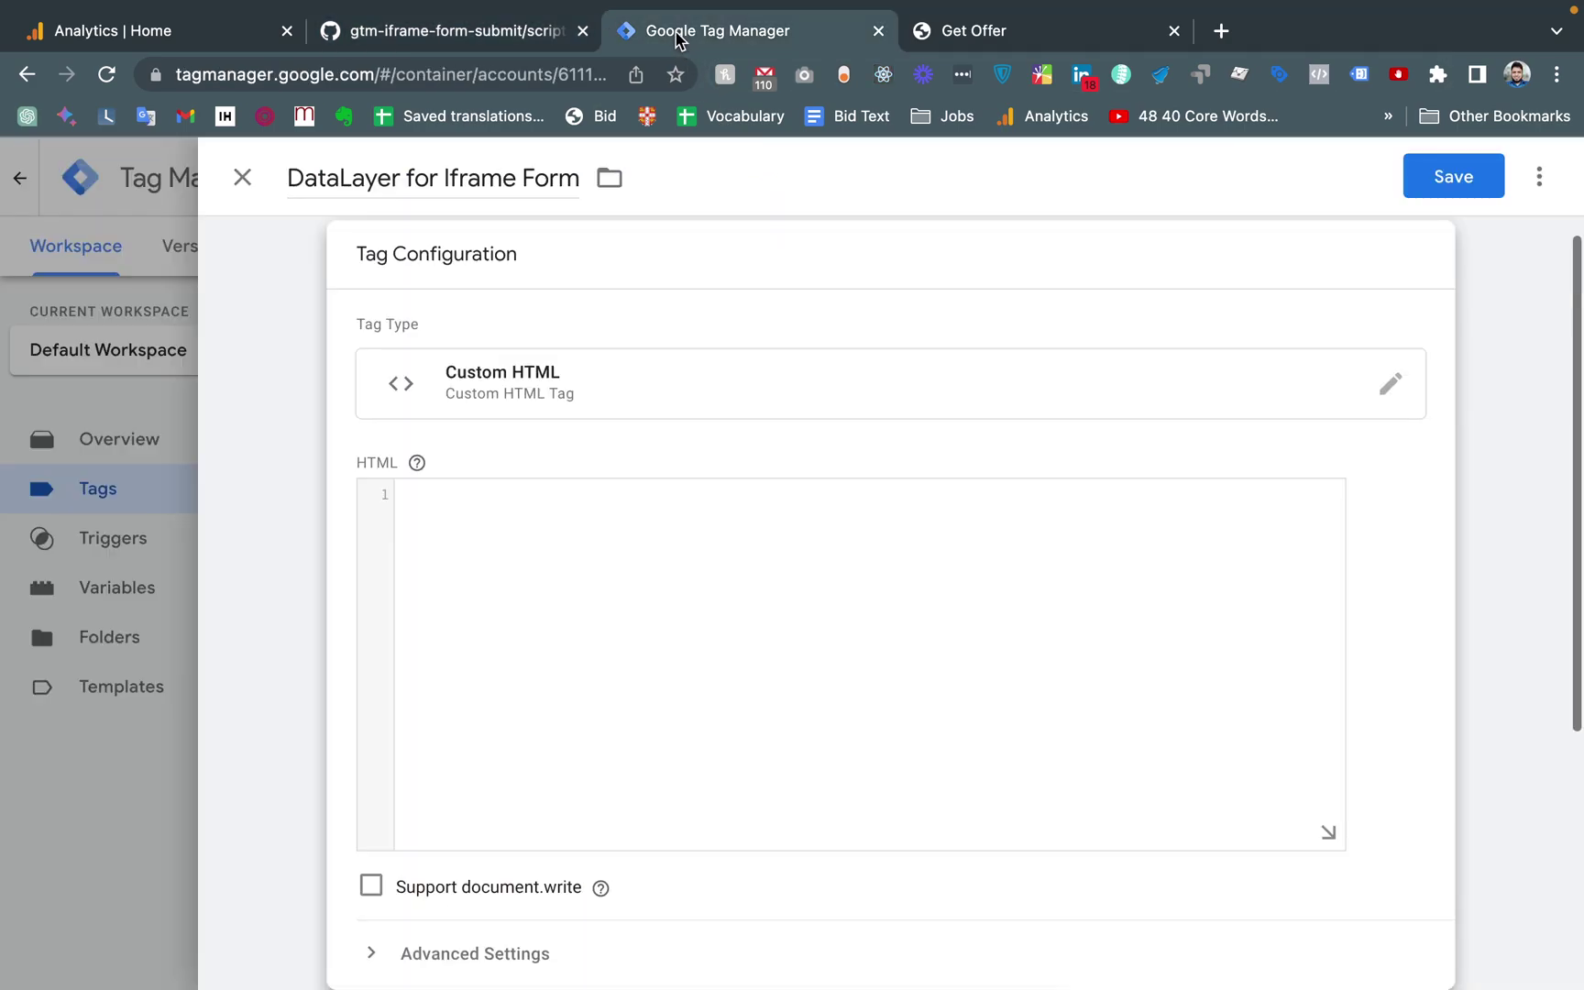
Clear the HTML field and write empty <script> and </script> tags on separate lines
{"action": "left_click", "coordinate": [561, 562]}
{"action": "key", "text": "ctrl+v"}
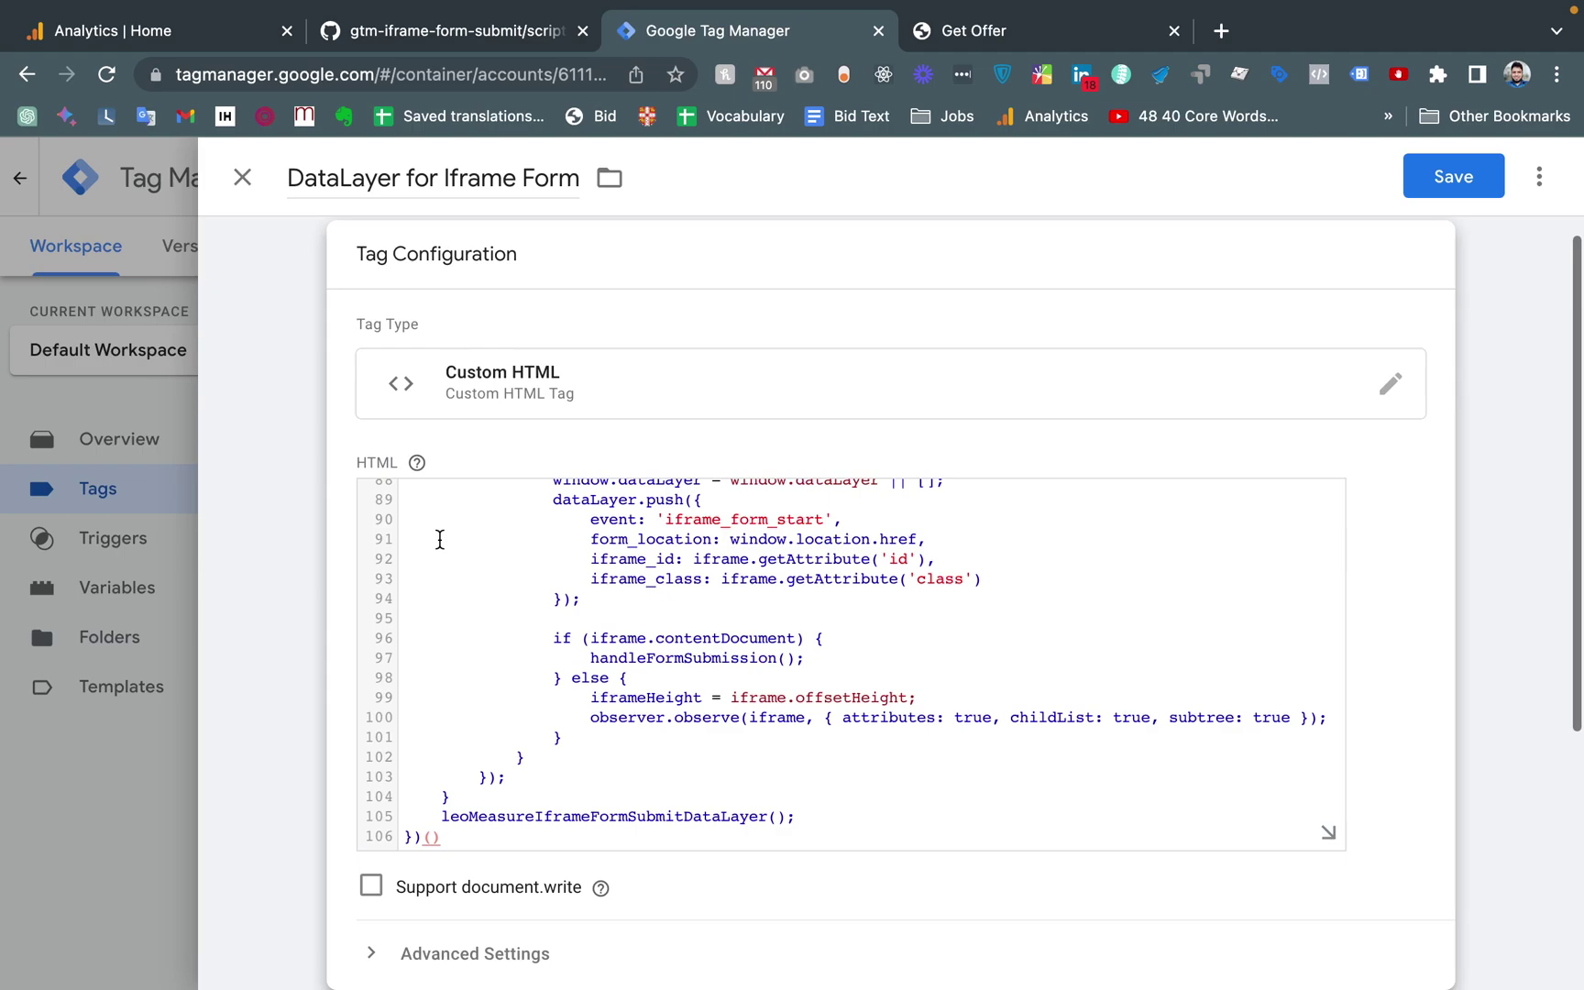
{"action": "key", "text": "super+a"}
{"action": "key", "text": "BackSpace"}
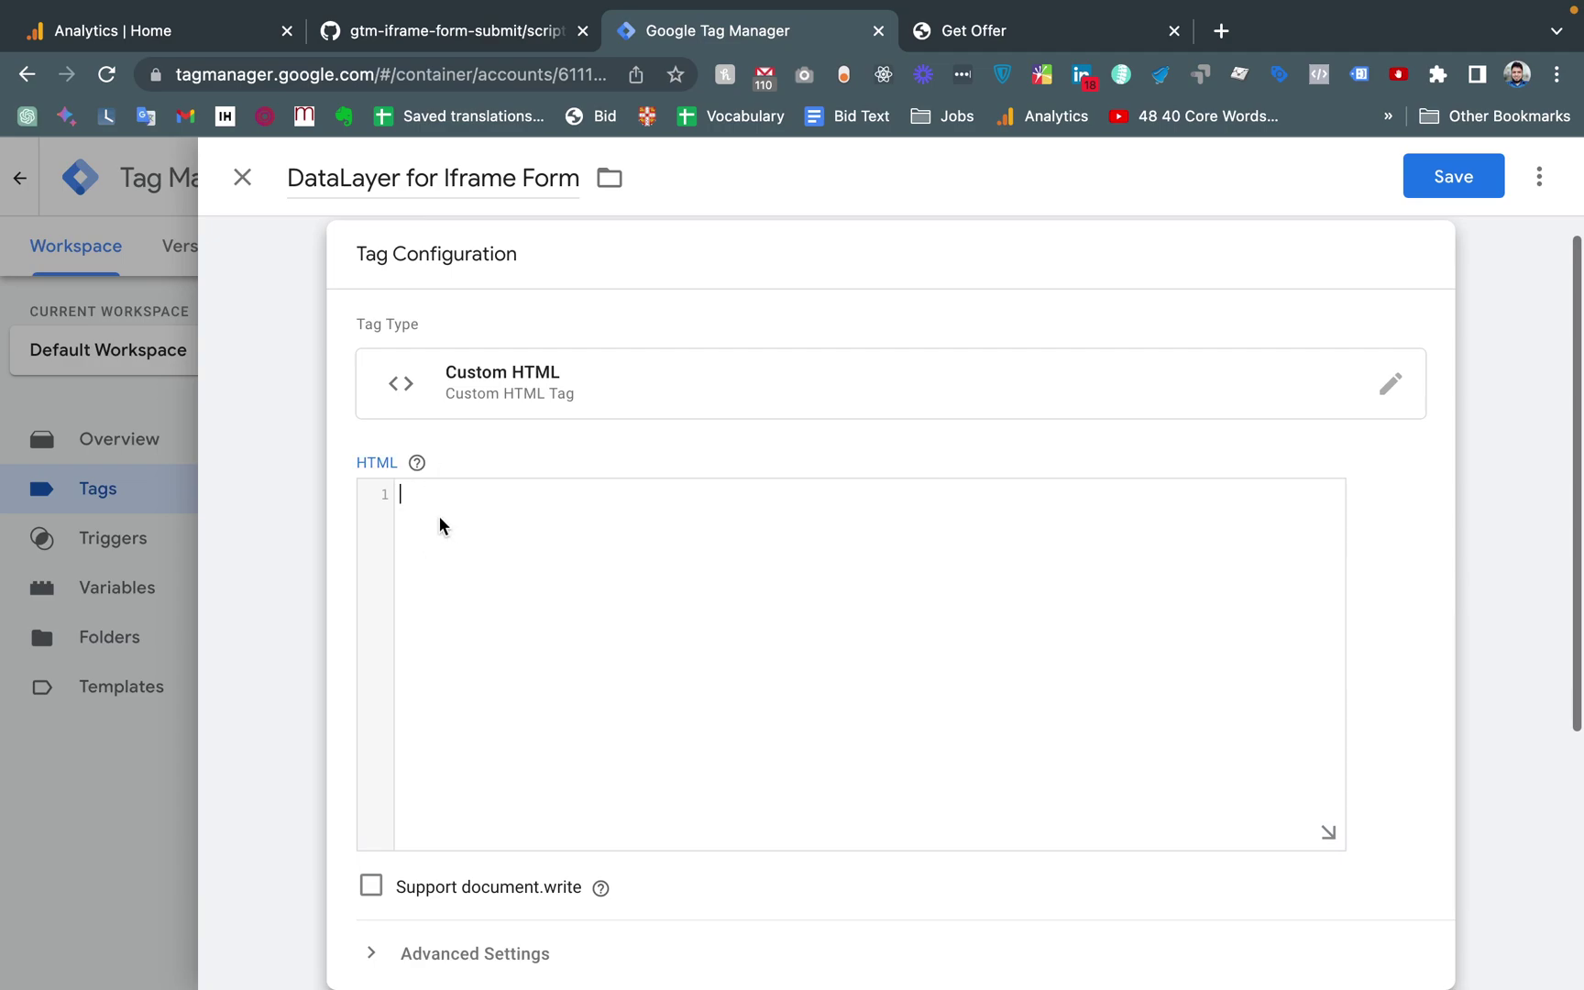
{"action": "type", "text": "<script>"}
{"action": "key", "text": "Return"}
{"action": "key", "text": "Return"}
{"action": "key", "text": "shift+Home"}
{"action": "key", "text": "BackSpace"}
{"action": "type", "text": "</script>"}
Paste the script.js code between the script tags and review it
{"action": "left_click", "coordinate": [444, 517]}
{"action": "key", "text": "shift+Home"}
{"action": "key", "text": "BackSpace"}
{"action": "key", "text": "ctrl+v"}
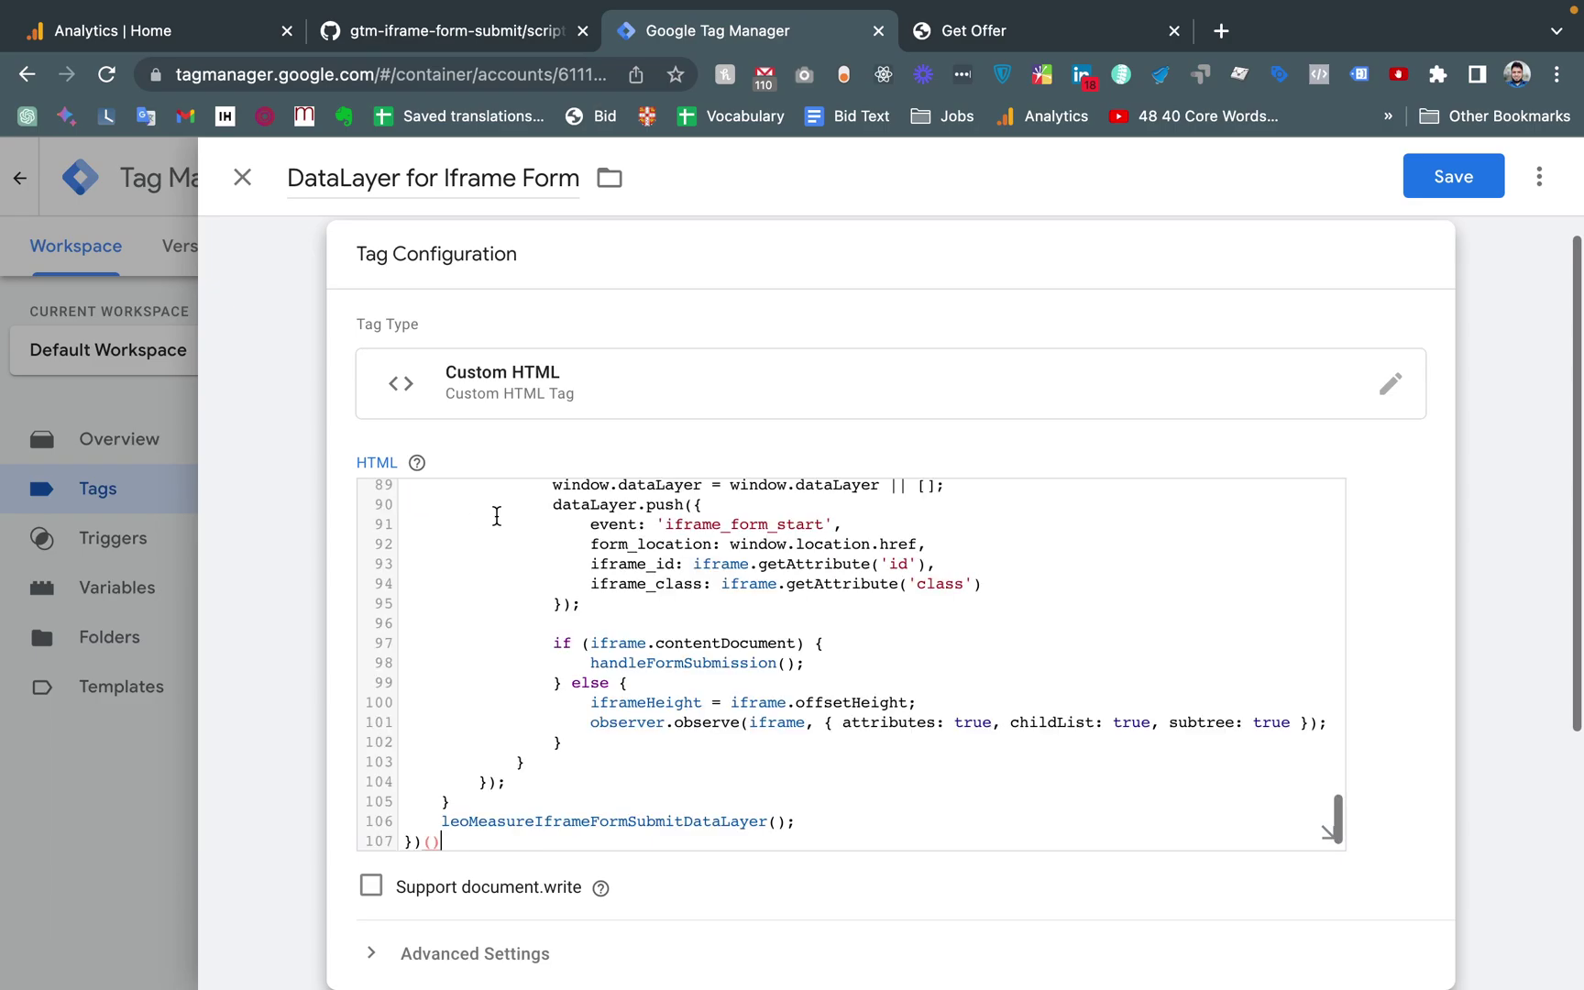
{"action": "scroll", "coordinate": [645, 558], "scroll_direction": "down", "scroll_amount": 1}
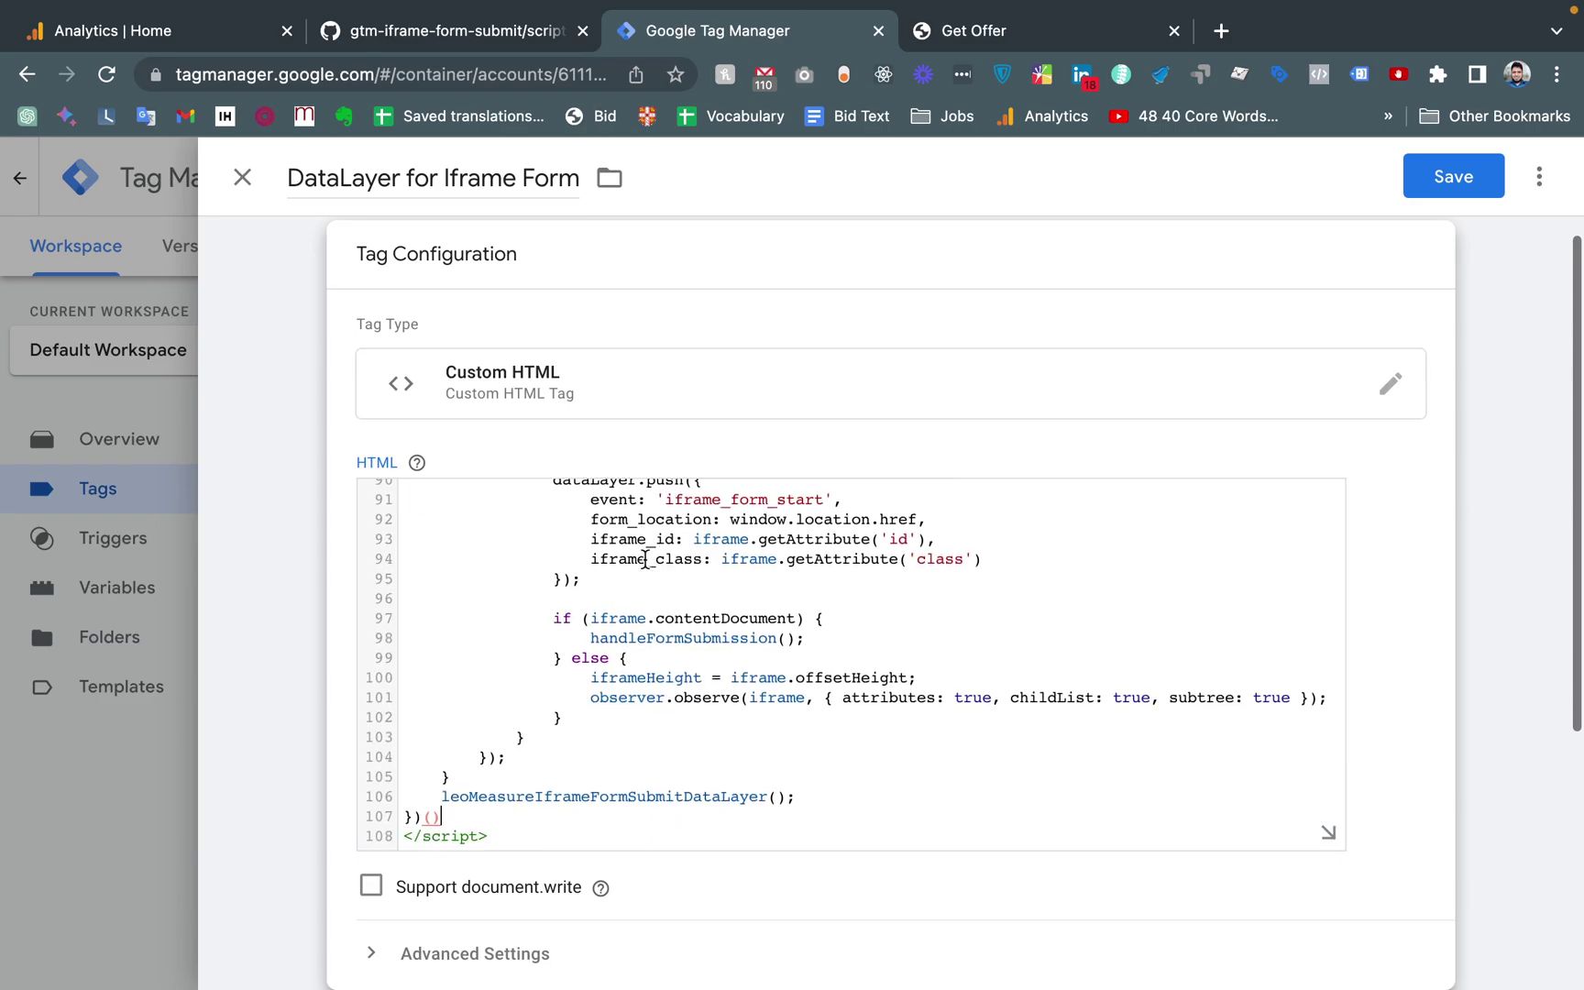
{"action": "scroll", "coordinate": [645, 559], "scroll_direction": "up", "scroll_amount": 12}
{"action": "scroll", "coordinate": [646, 559], "scroll_direction": "up", "scroll_amount": 10}
{"action": "scroll", "coordinate": [645, 559], "scroll_direction": "down", "scroll_amount": 14}
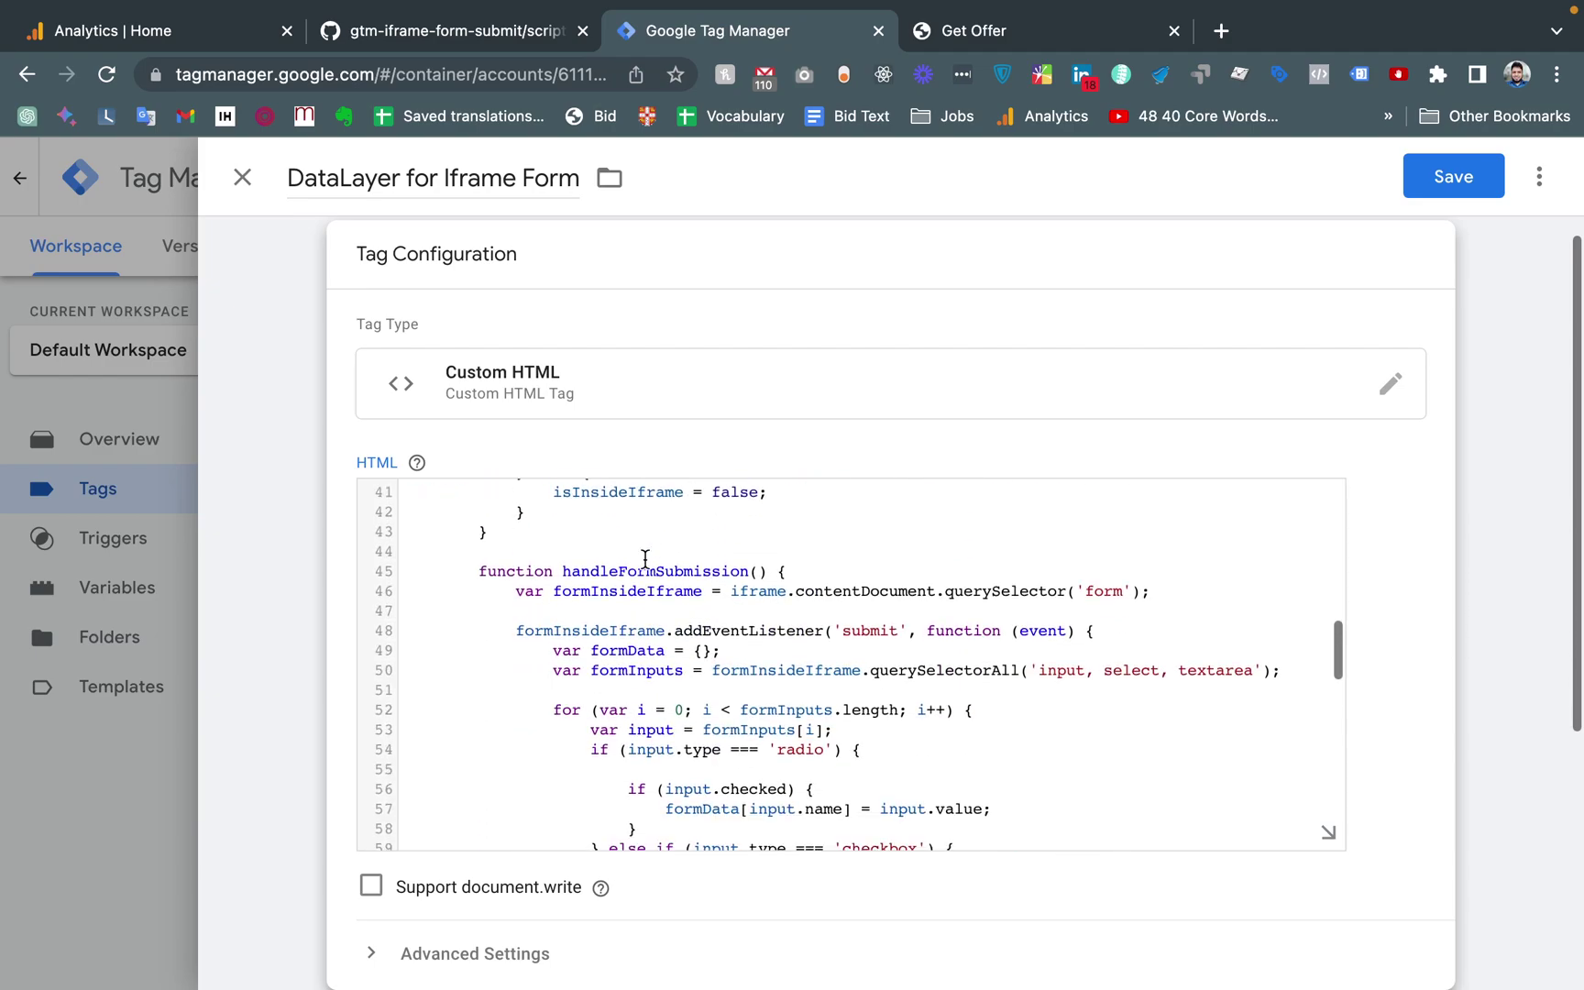
{"action": "scroll", "coordinate": [727, 390], "scroll_direction": "down", "scroll_amount": 3}
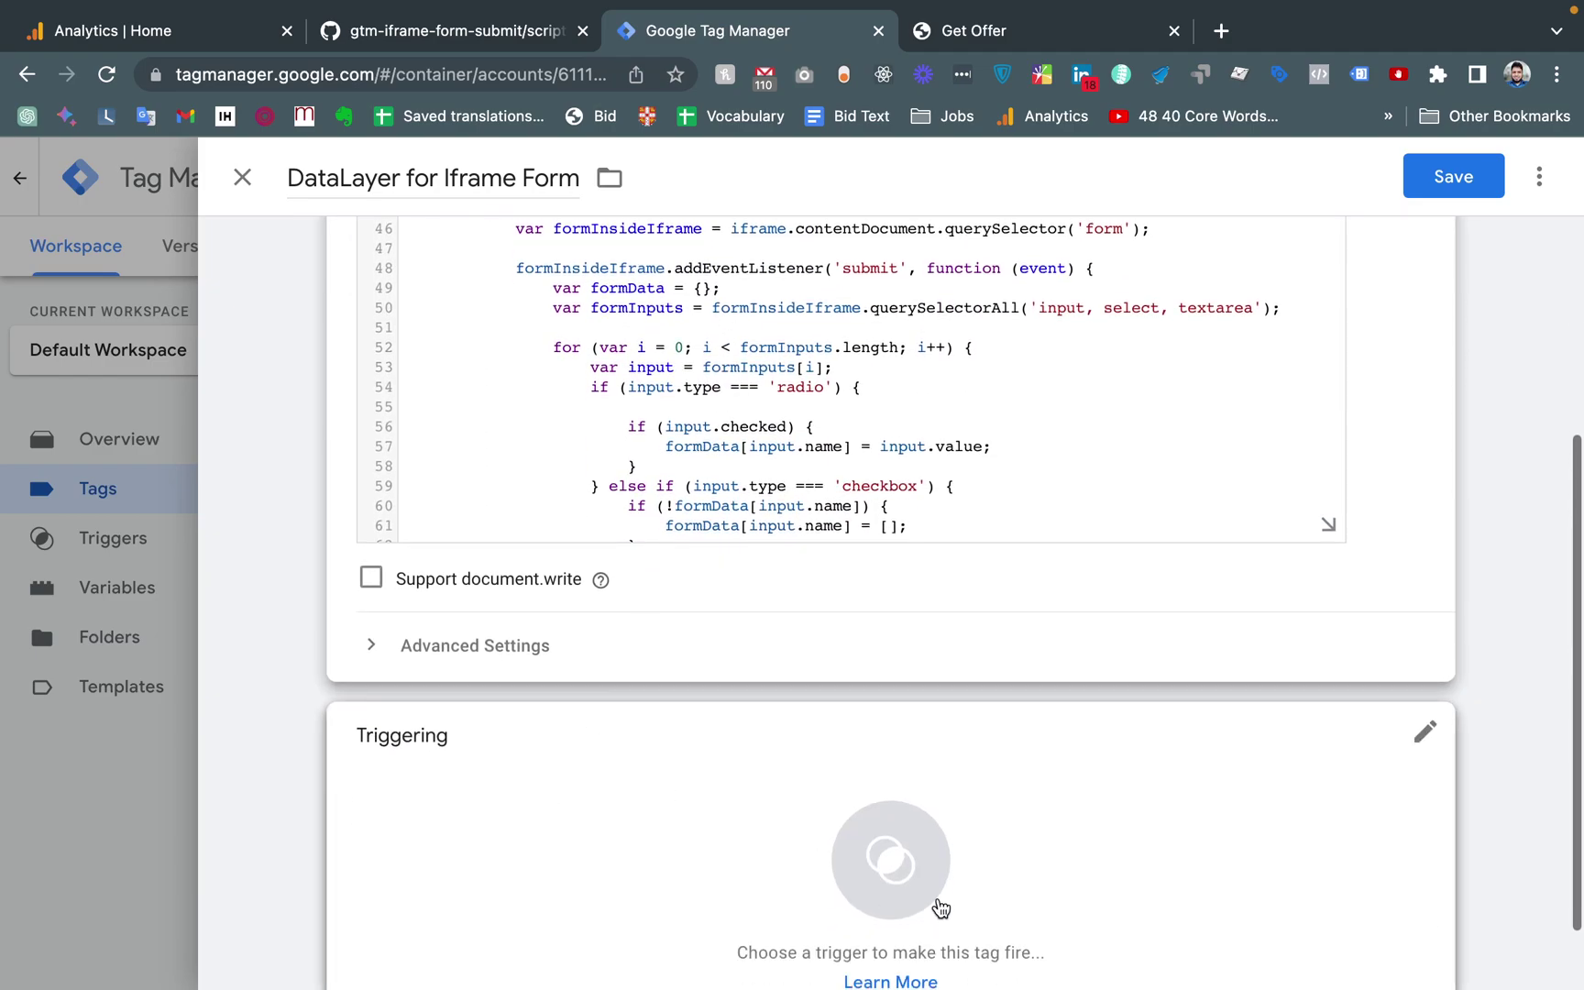
Give the DataLayer for Iframe Form tag an All Pages trigger and save it
{"action": "left_click", "coordinate": [911, 871]}
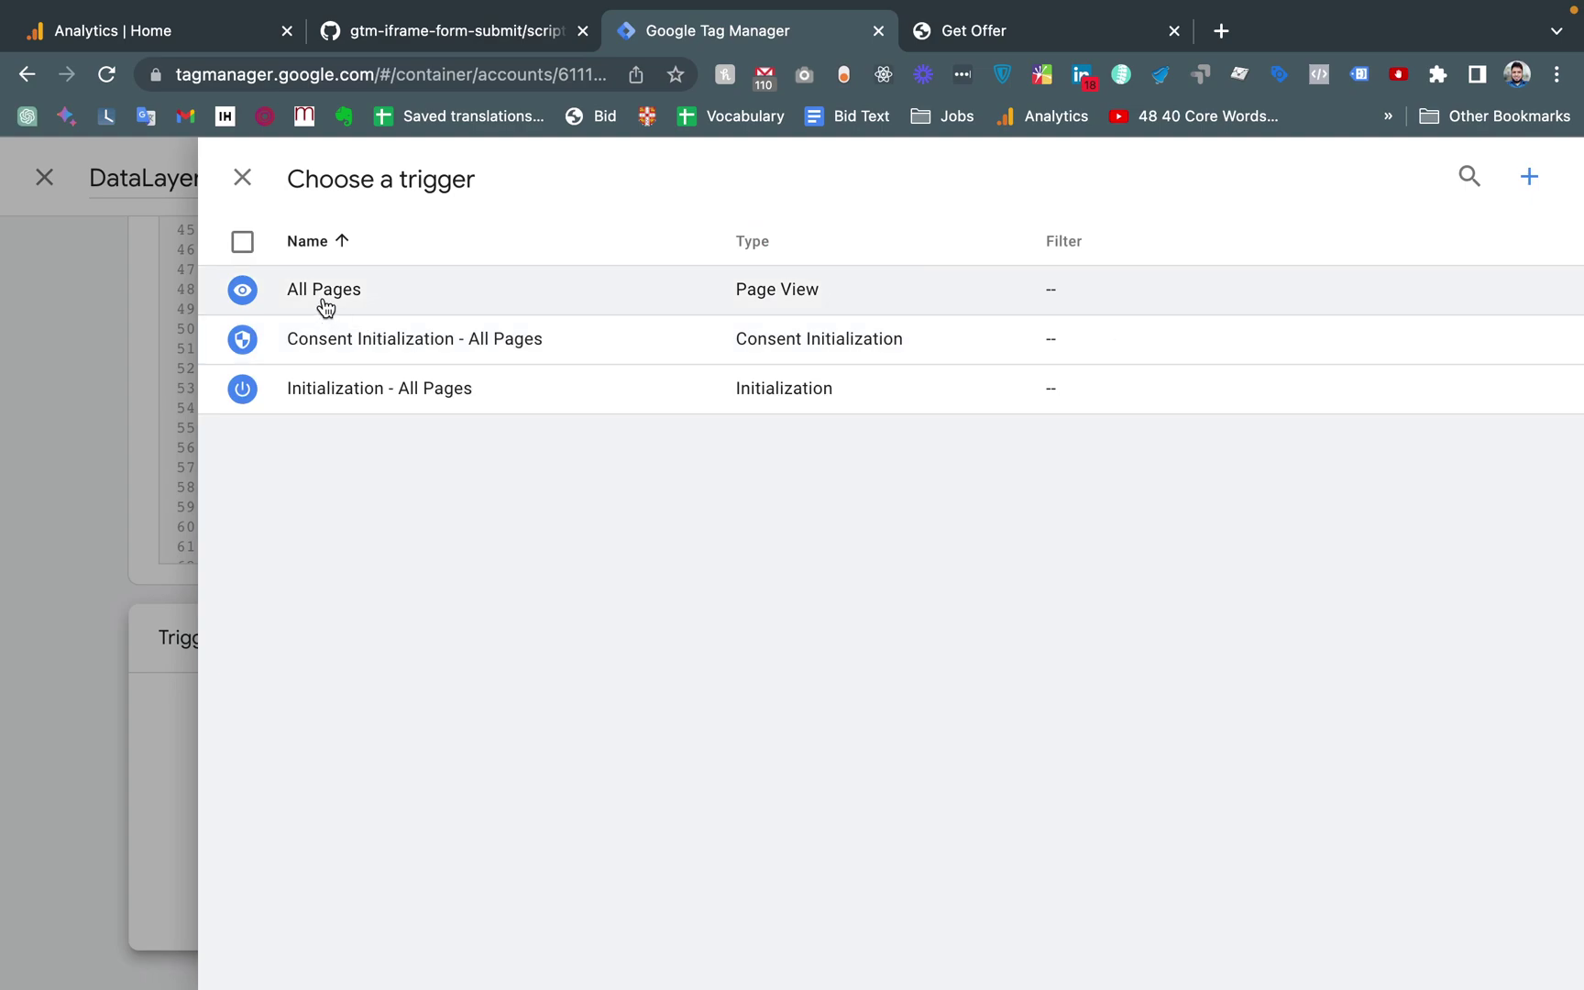
{"action": "left_click", "coordinate": [322, 291]}
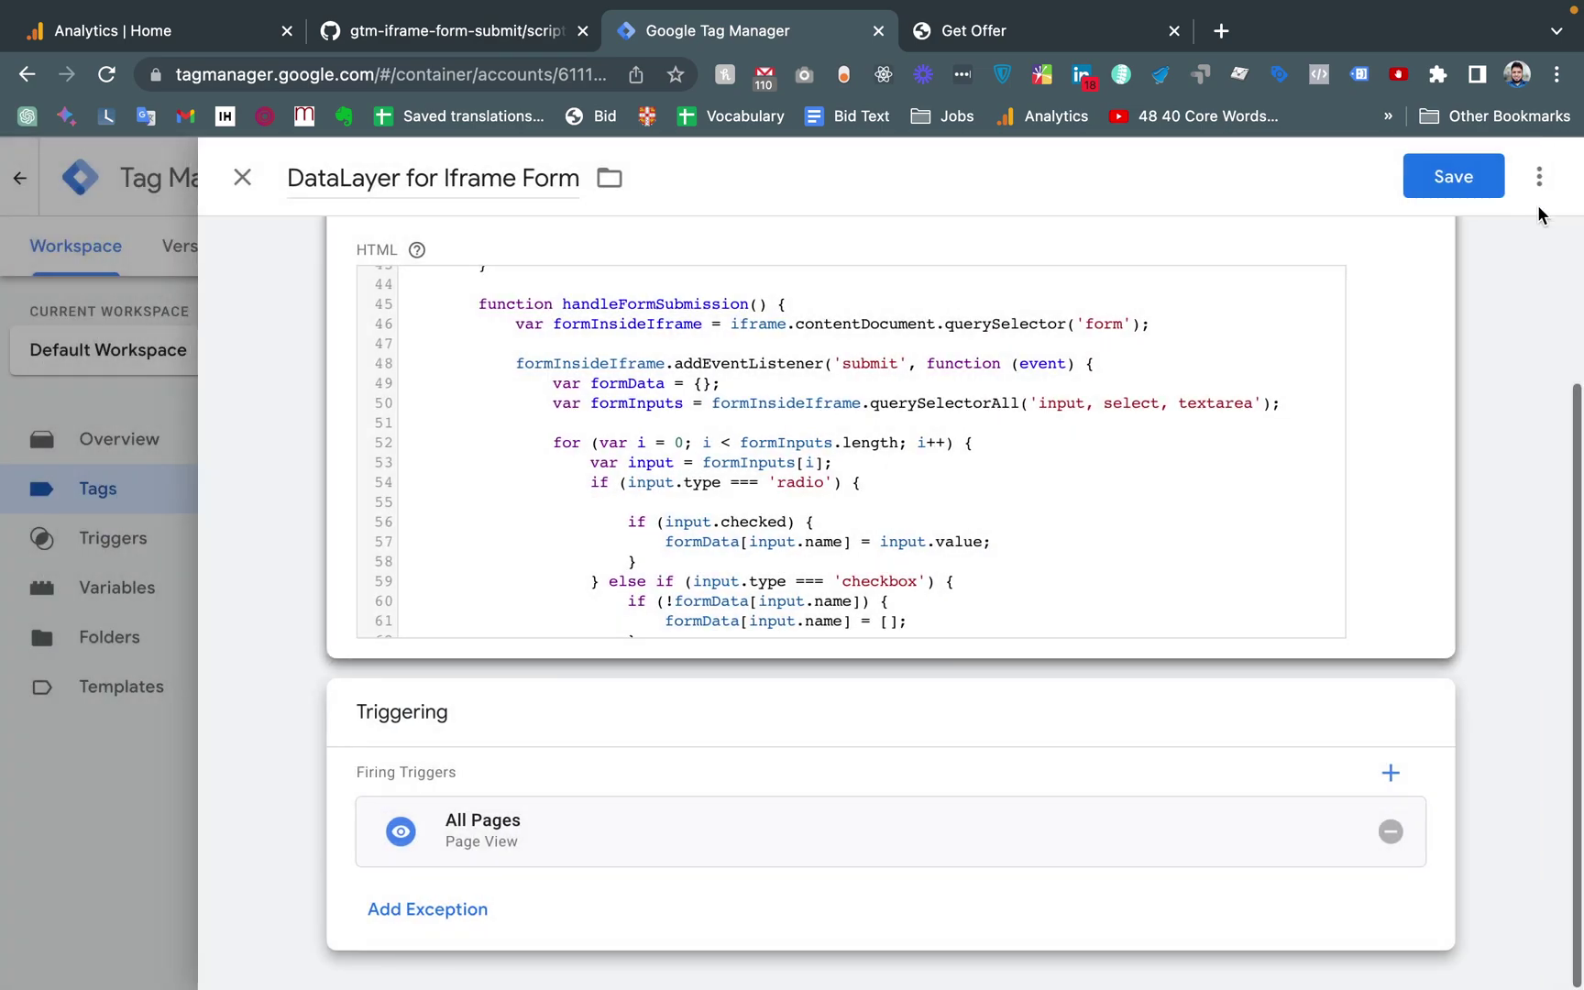
{"action": "left_click", "coordinate": [1461, 181]}
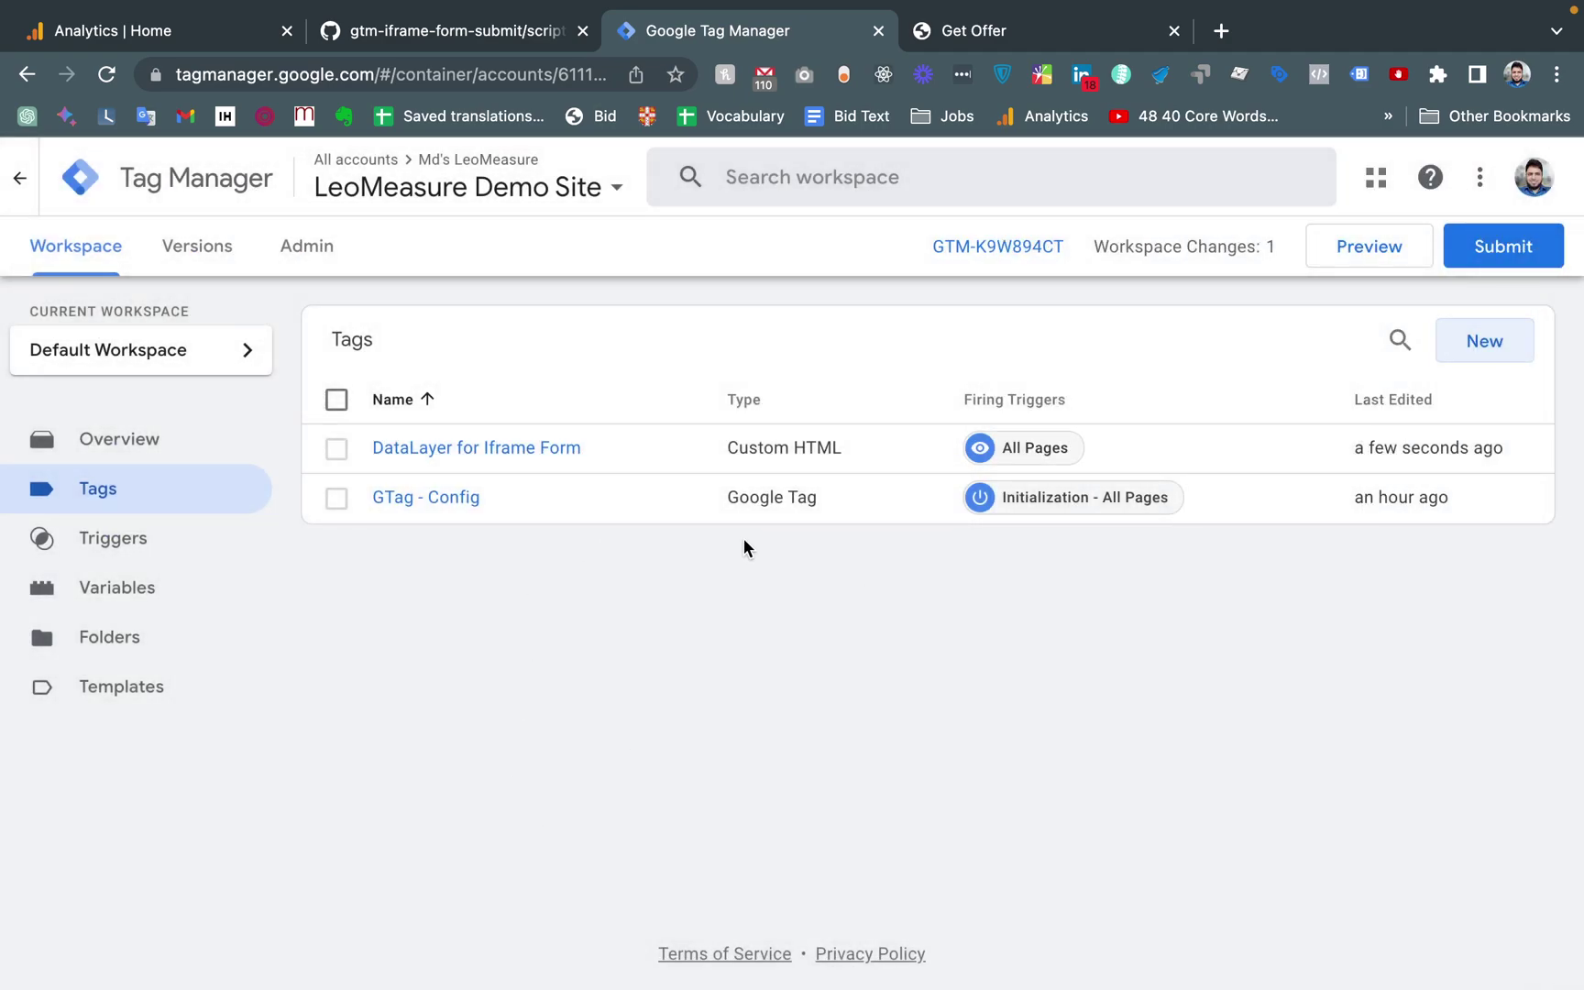
Start Preview, connect Tag Assistant to the shop, open Get Offer, and inspect the Email field
{"action": "left_click", "coordinate": [1371, 247]}
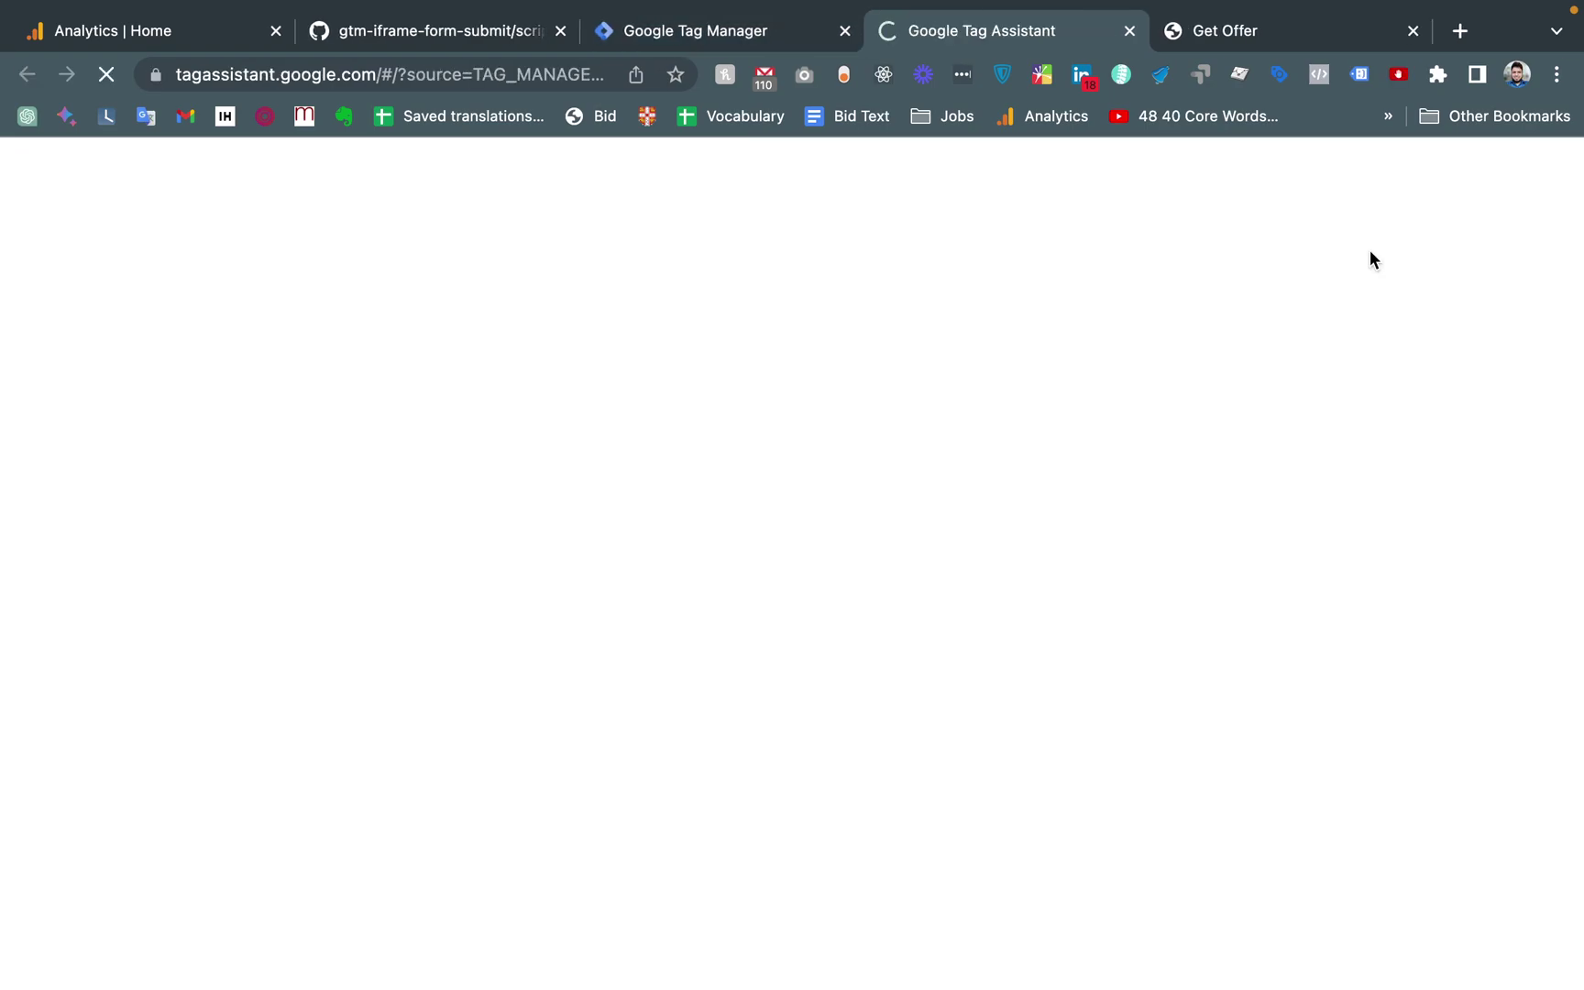
{"action": "left_click", "coordinate": [789, 804]}
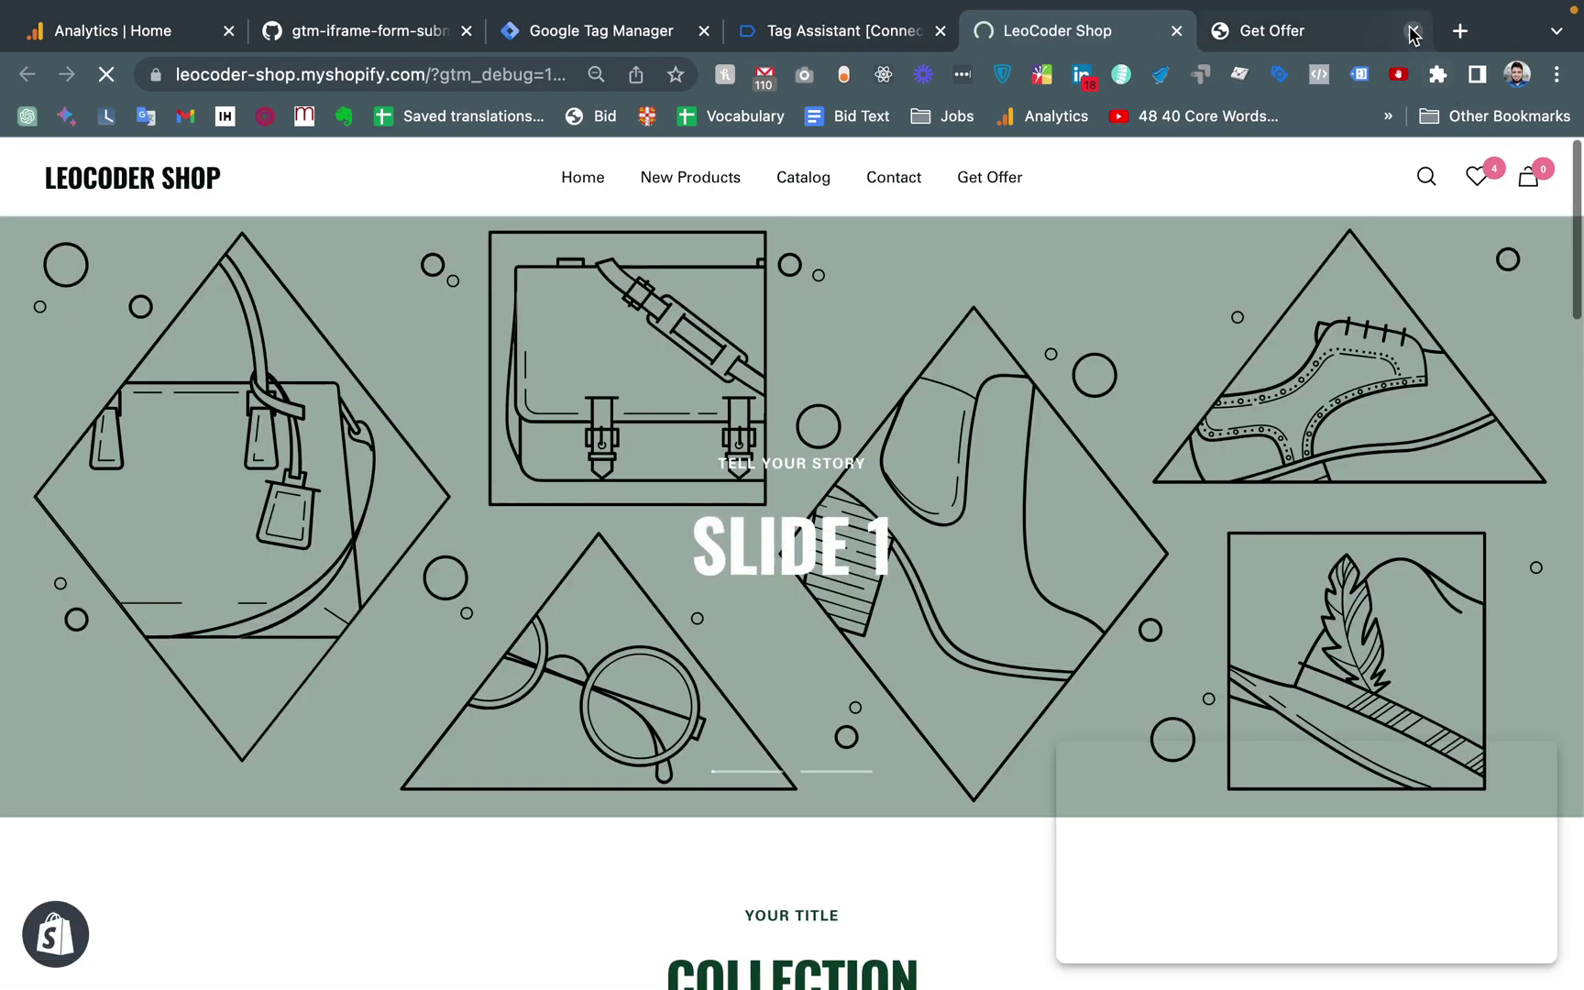
{"action": "left_click", "coordinate": [1413, 30]}
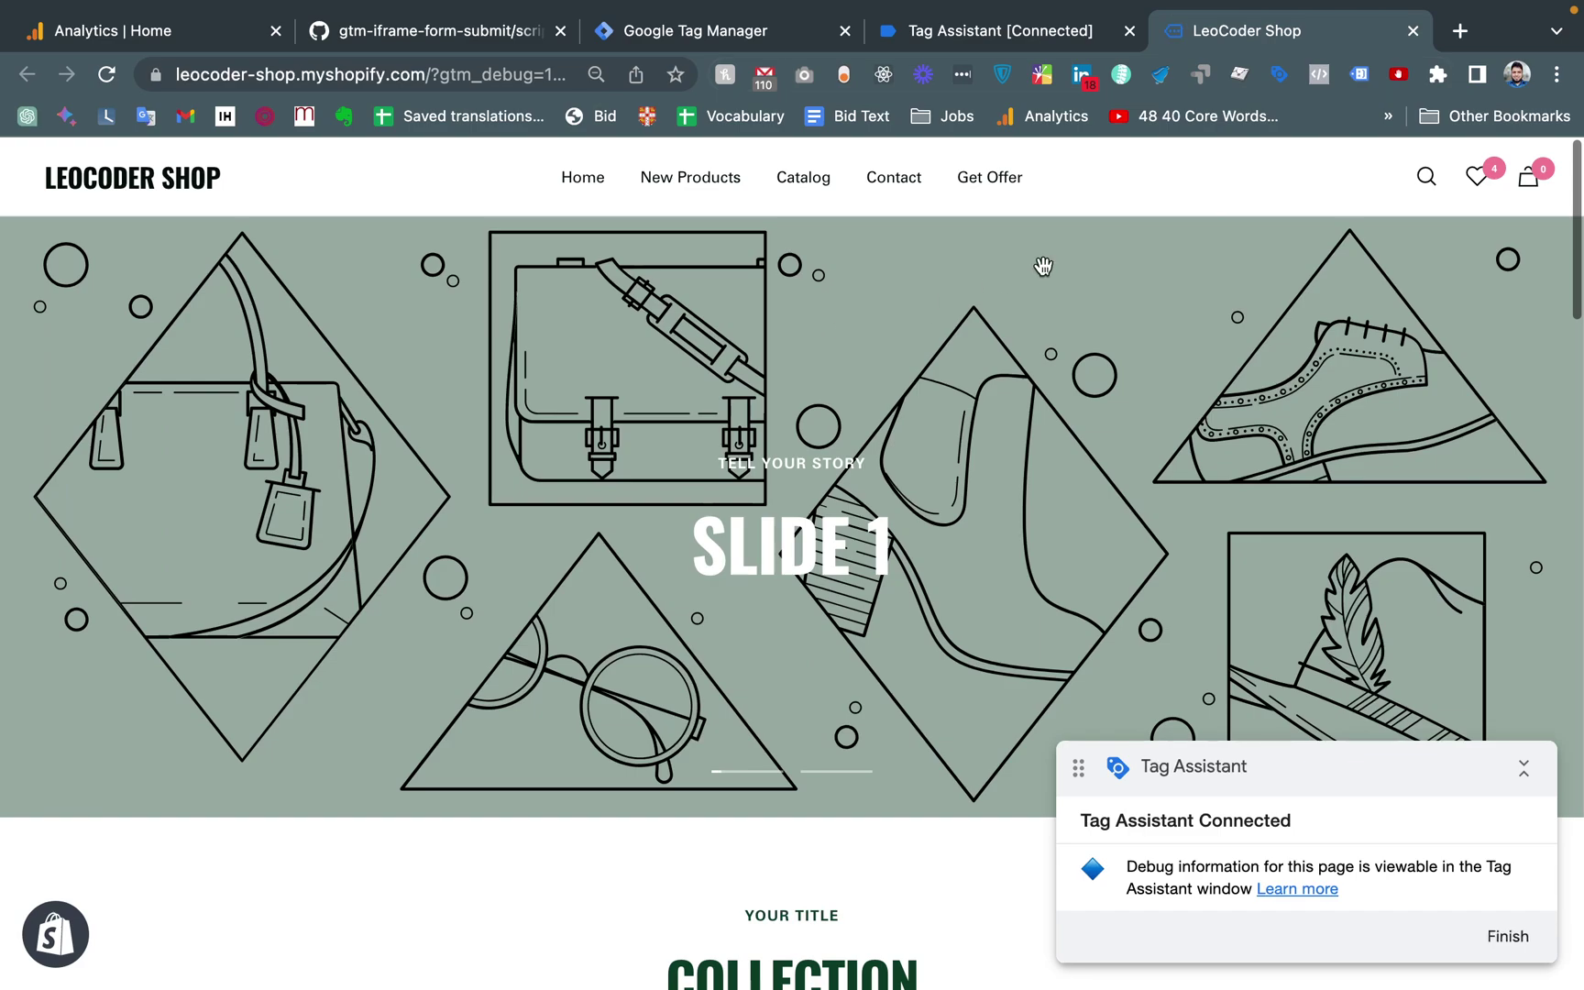
{"action": "left_click", "coordinate": [972, 186]}
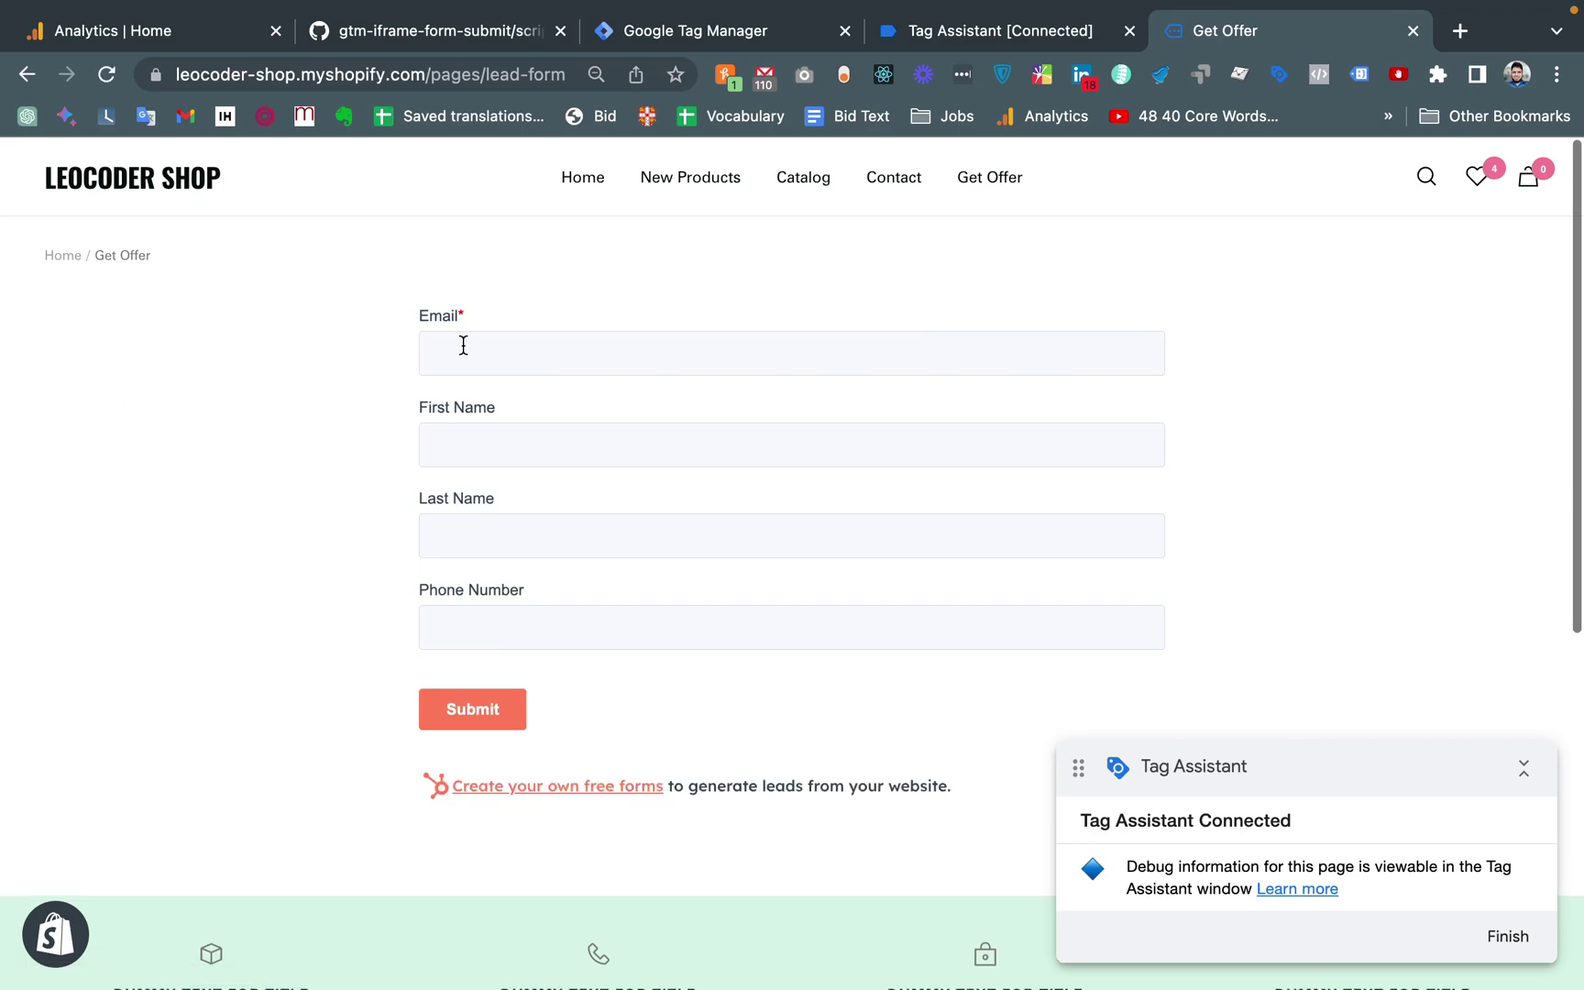
{"action": "right_click", "coordinate": [463, 345]}
{"action": "left_click", "coordinate": [548, 693]}
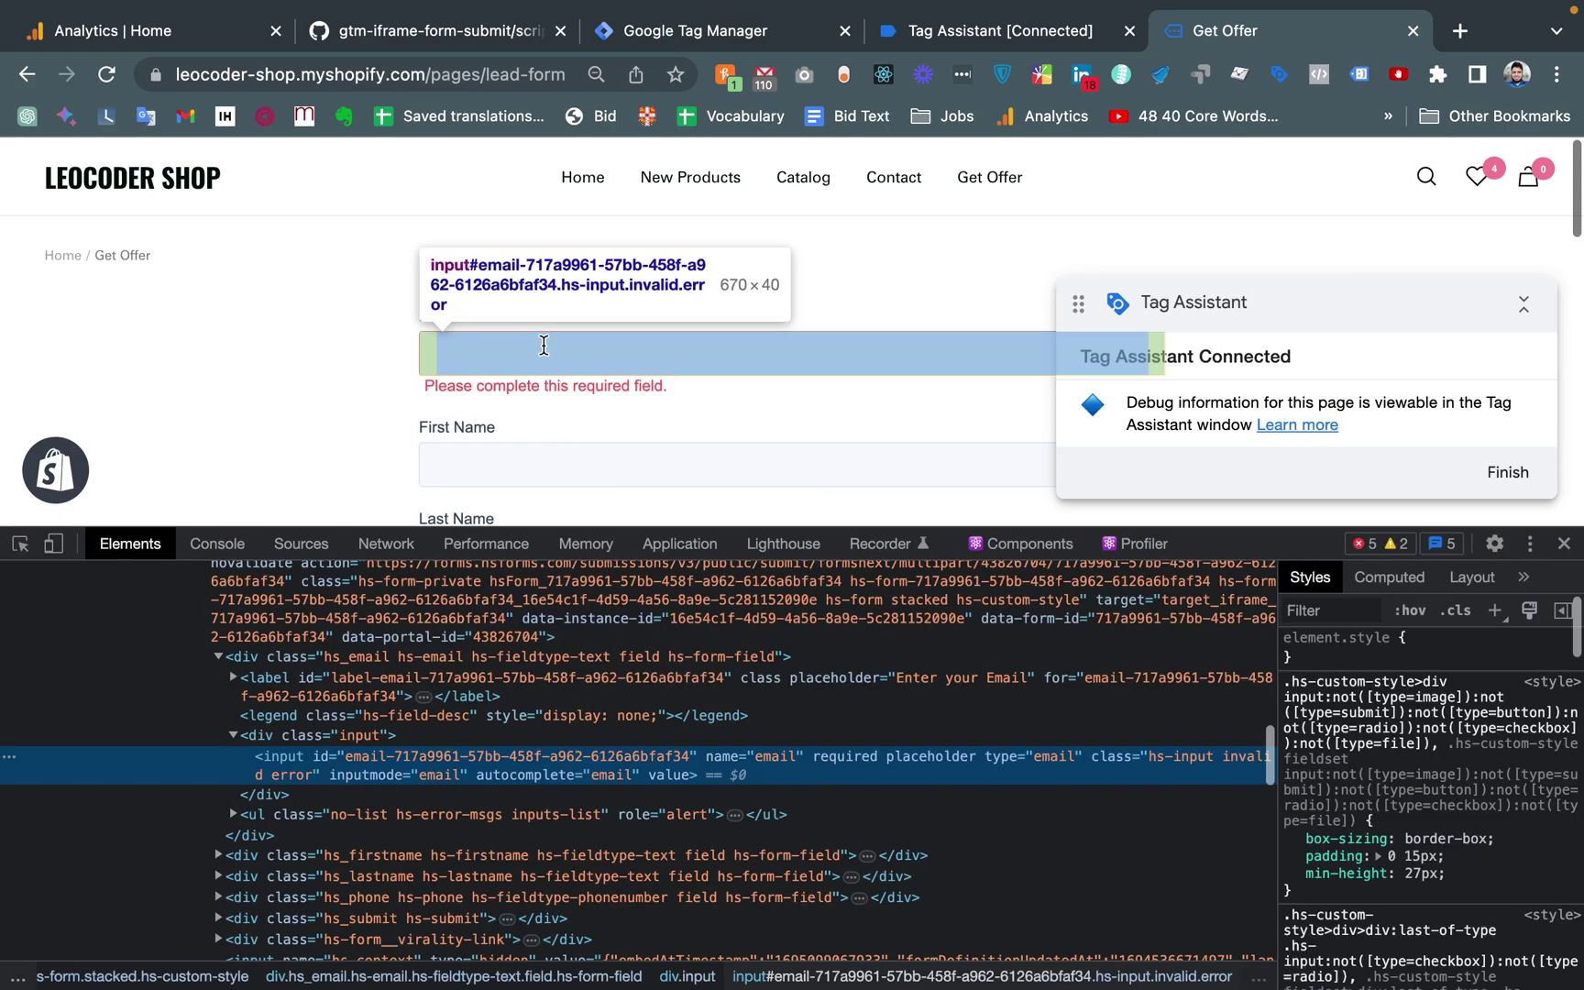
{"action": "scroll", "coordinate": [287, 701], "scroll_direction": "up", "scroll_amount": 4}
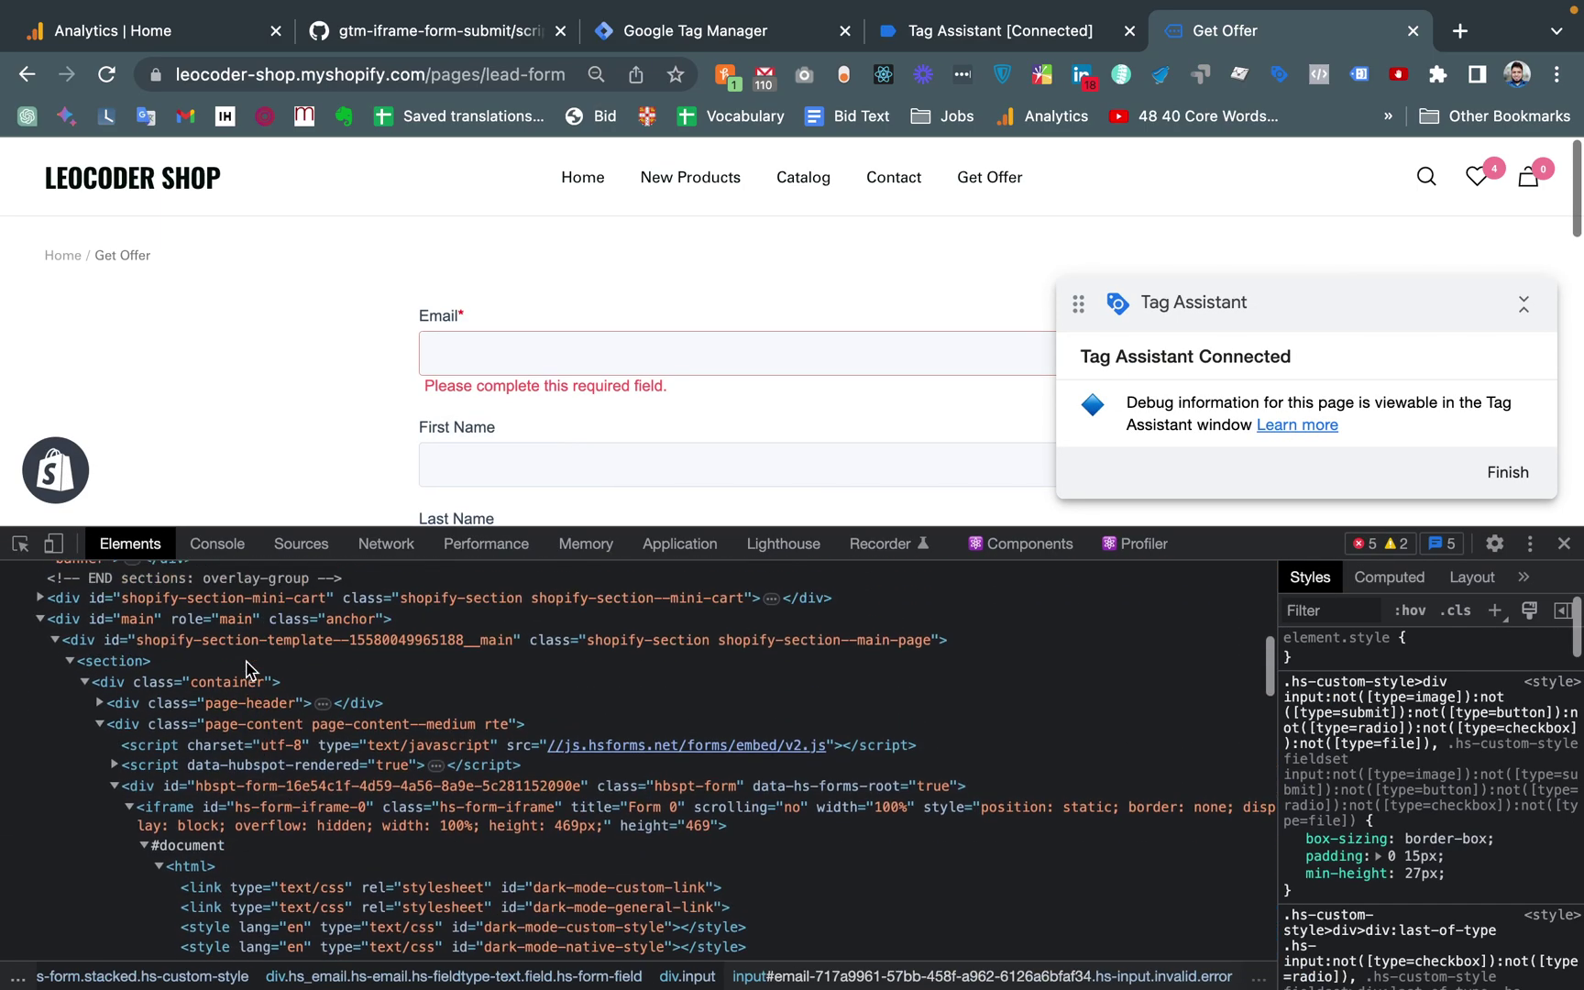
{"action": "scroll", "coordinate": [245, 669], "scroll_direction": "down", "scroll_amount": 5}
{"action": "scroll", "coordinate": [247, 669], "scroll_direction": "down", "scroll_amount": 2}
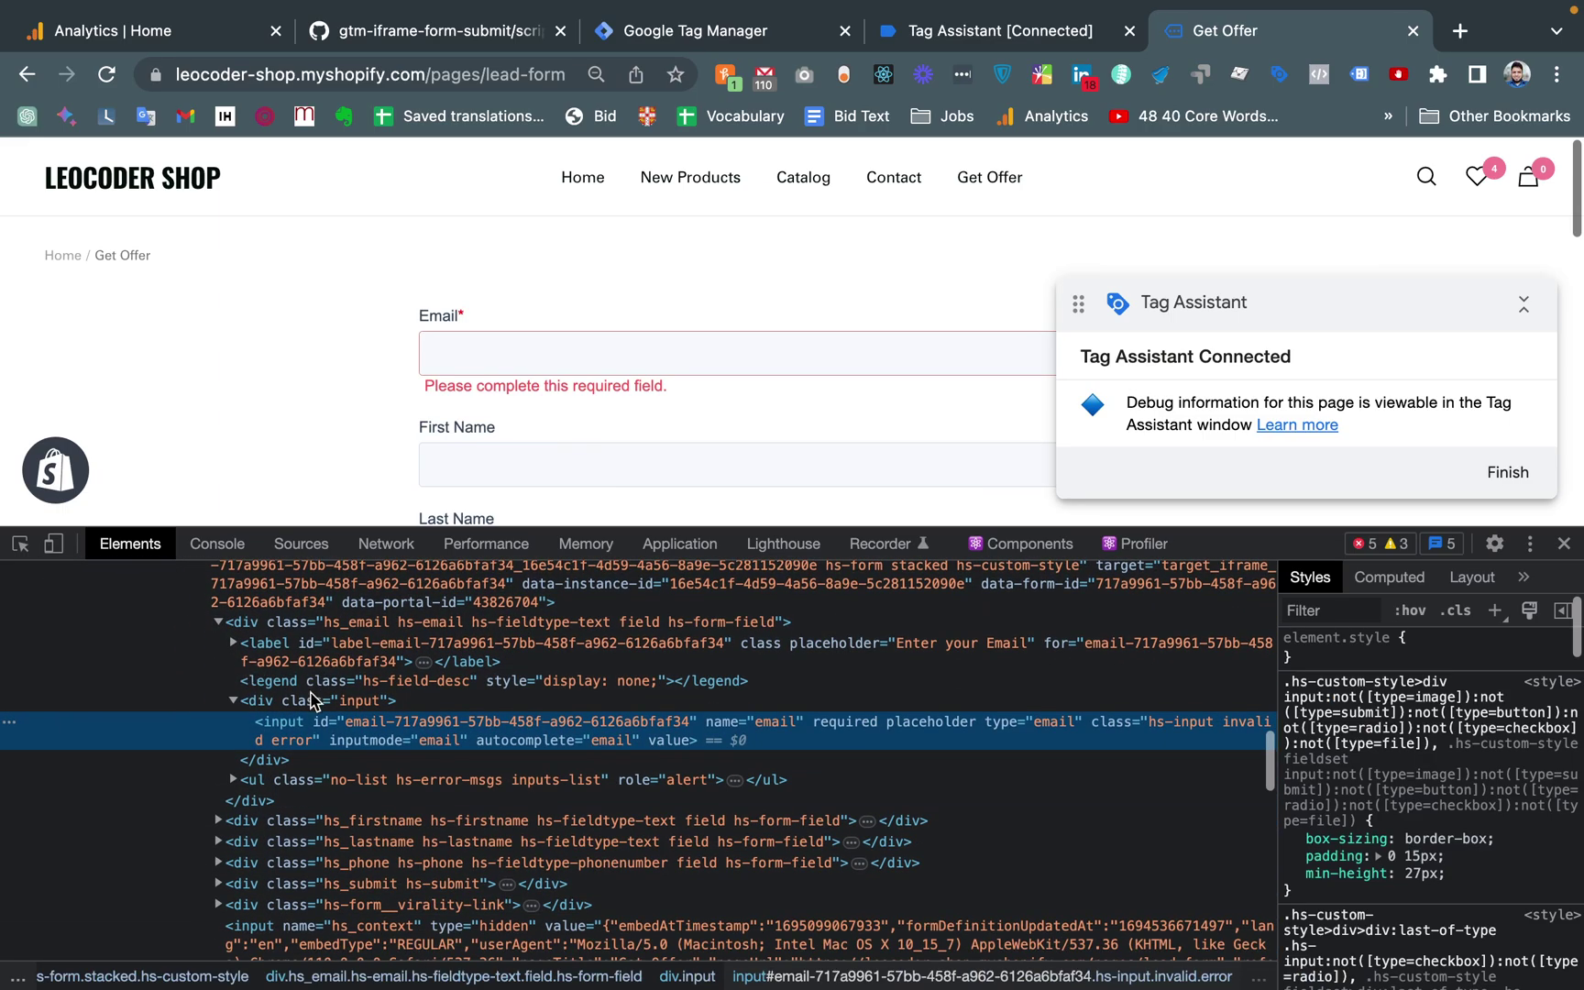
{"action": "left_click", "coordinate": [314, 701]}
{"action": "scroll", "coordinate": [314, 701], "scroll_direction": "up", "scroll_amount": 6}
{"action": "scroll", "coordinate": [313, 701], "scroll_direction": "up", "scroll_amount": 15}
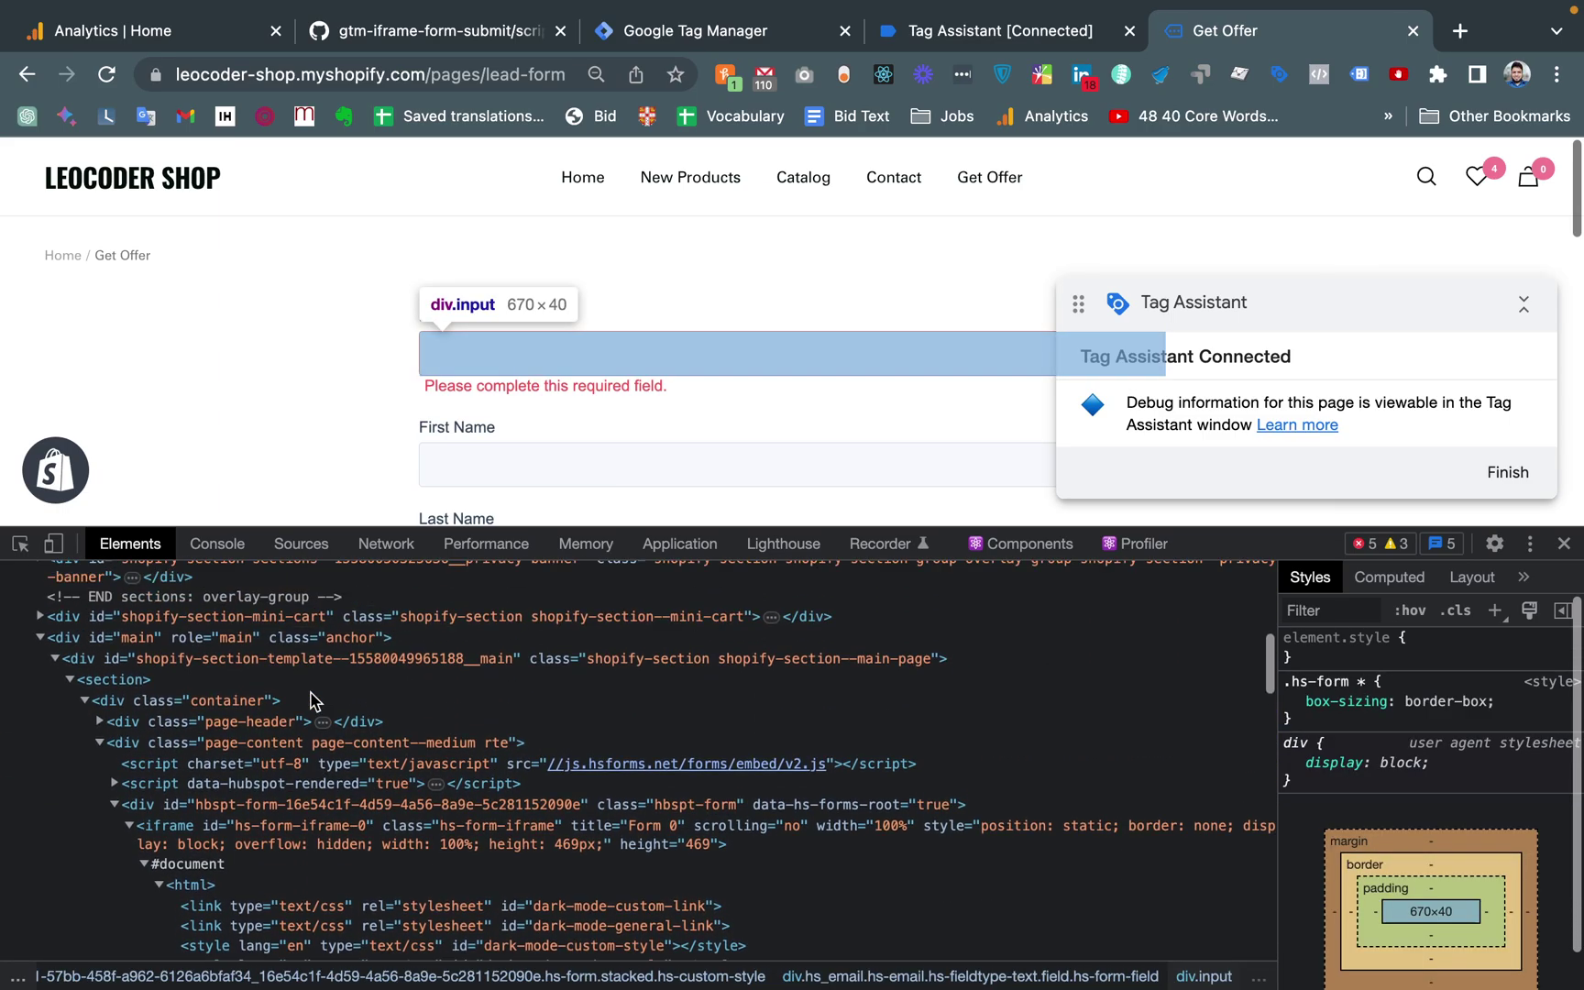
{"action": "scroll", "coordinate": [313, 701], "scroll_direction": "up", "scroll_amount": 1}
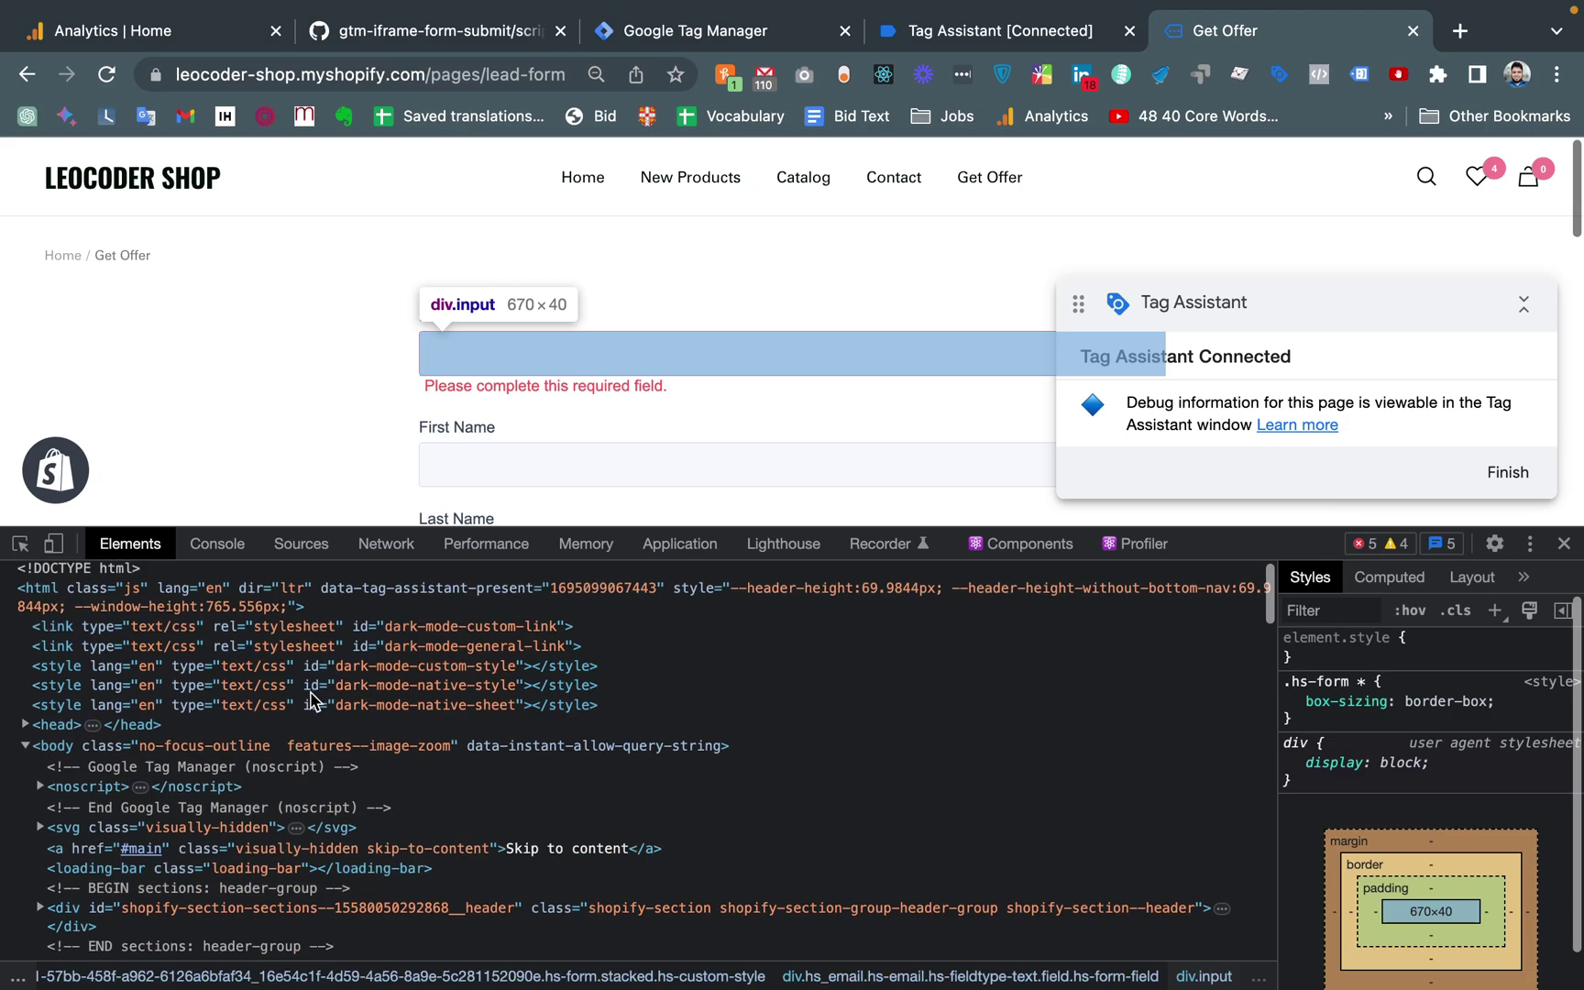
{"action": "left_click", "coordinate": [20, 541]}
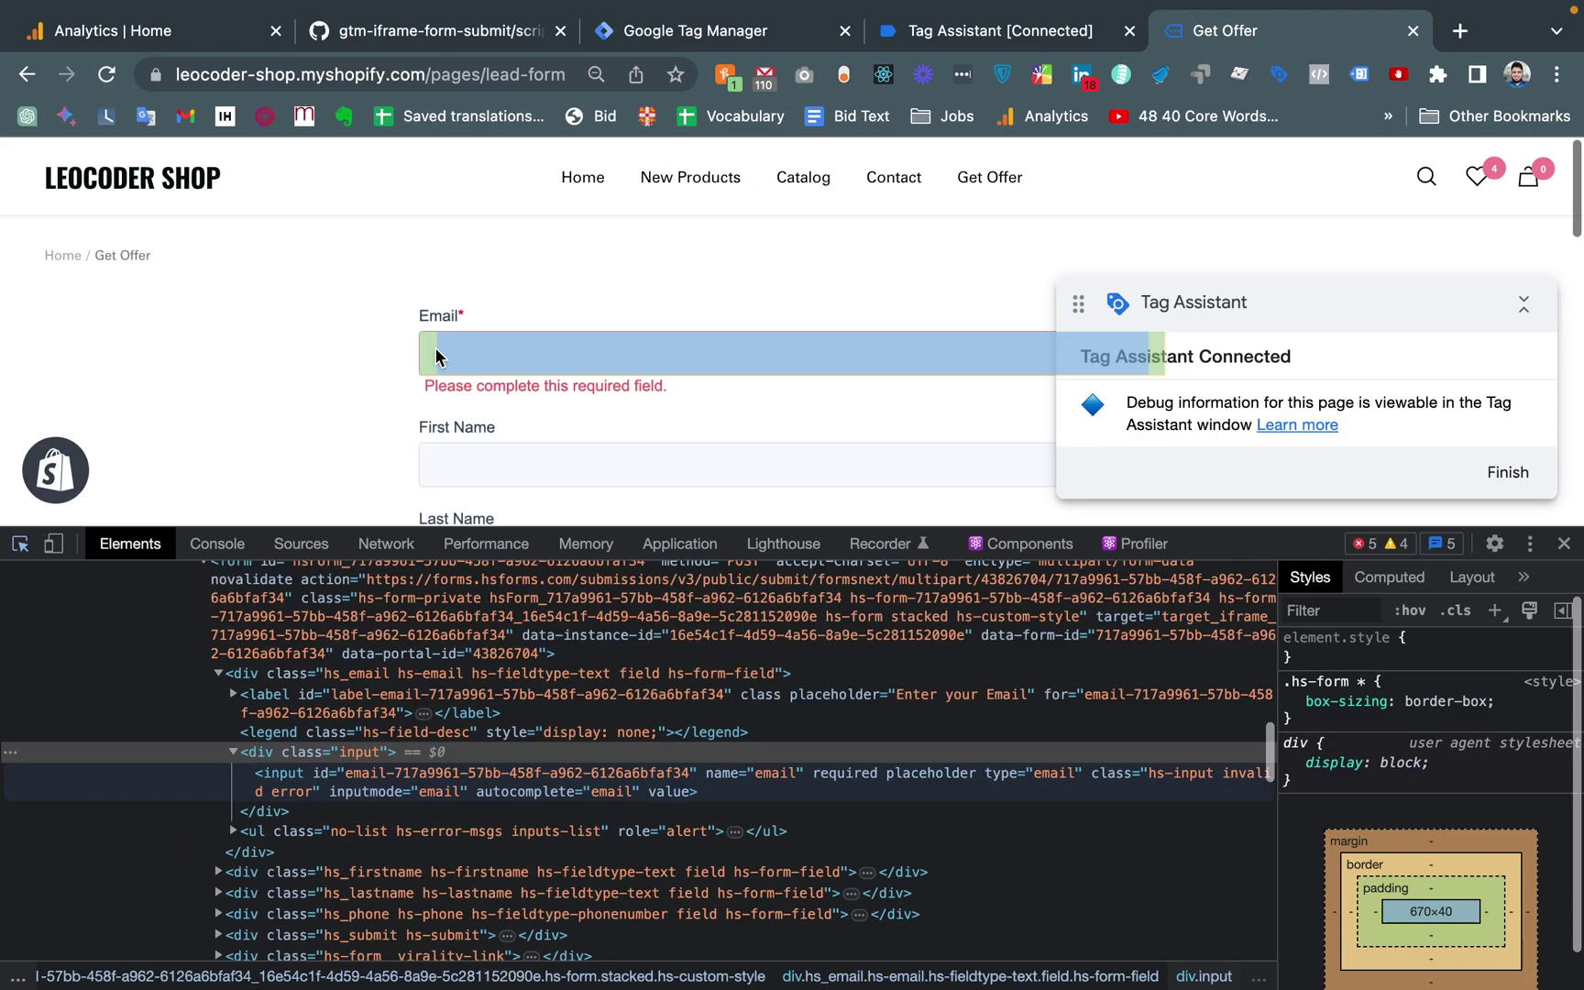
{"action": "left_click", "coordinate": [440, 316]}
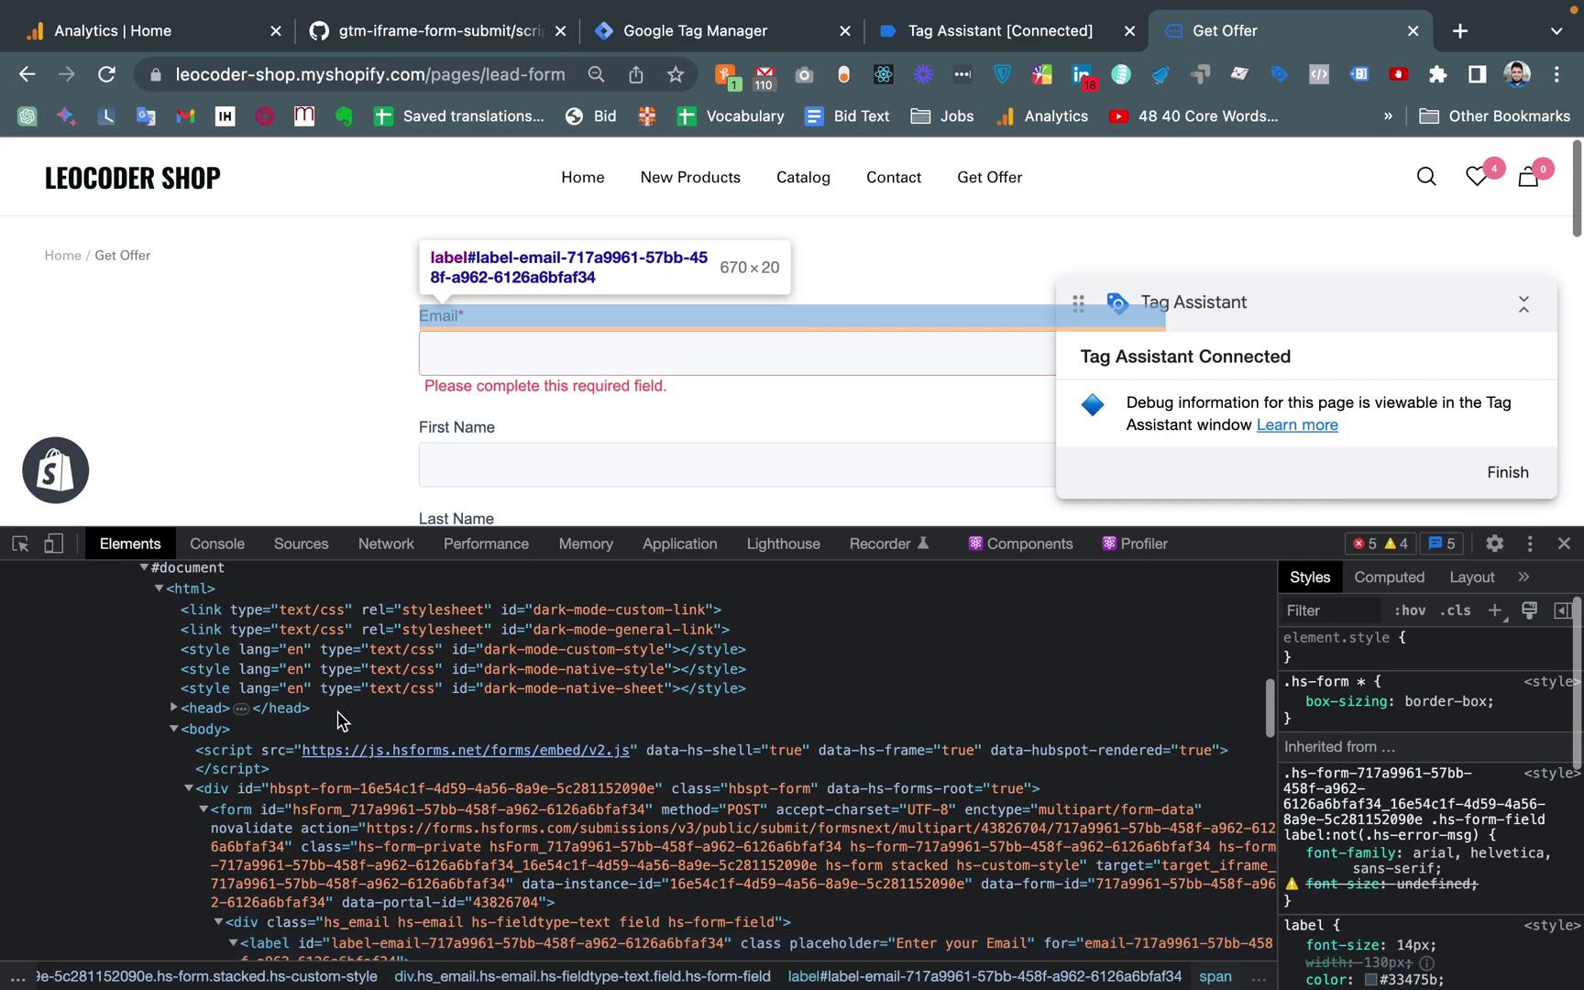
{"action": "scroll", "coordinate": [293, 756], "scroll_direction": "up", "scroll_amount": 4}
{"action": "left_click", "coordinate": [183, 632]}
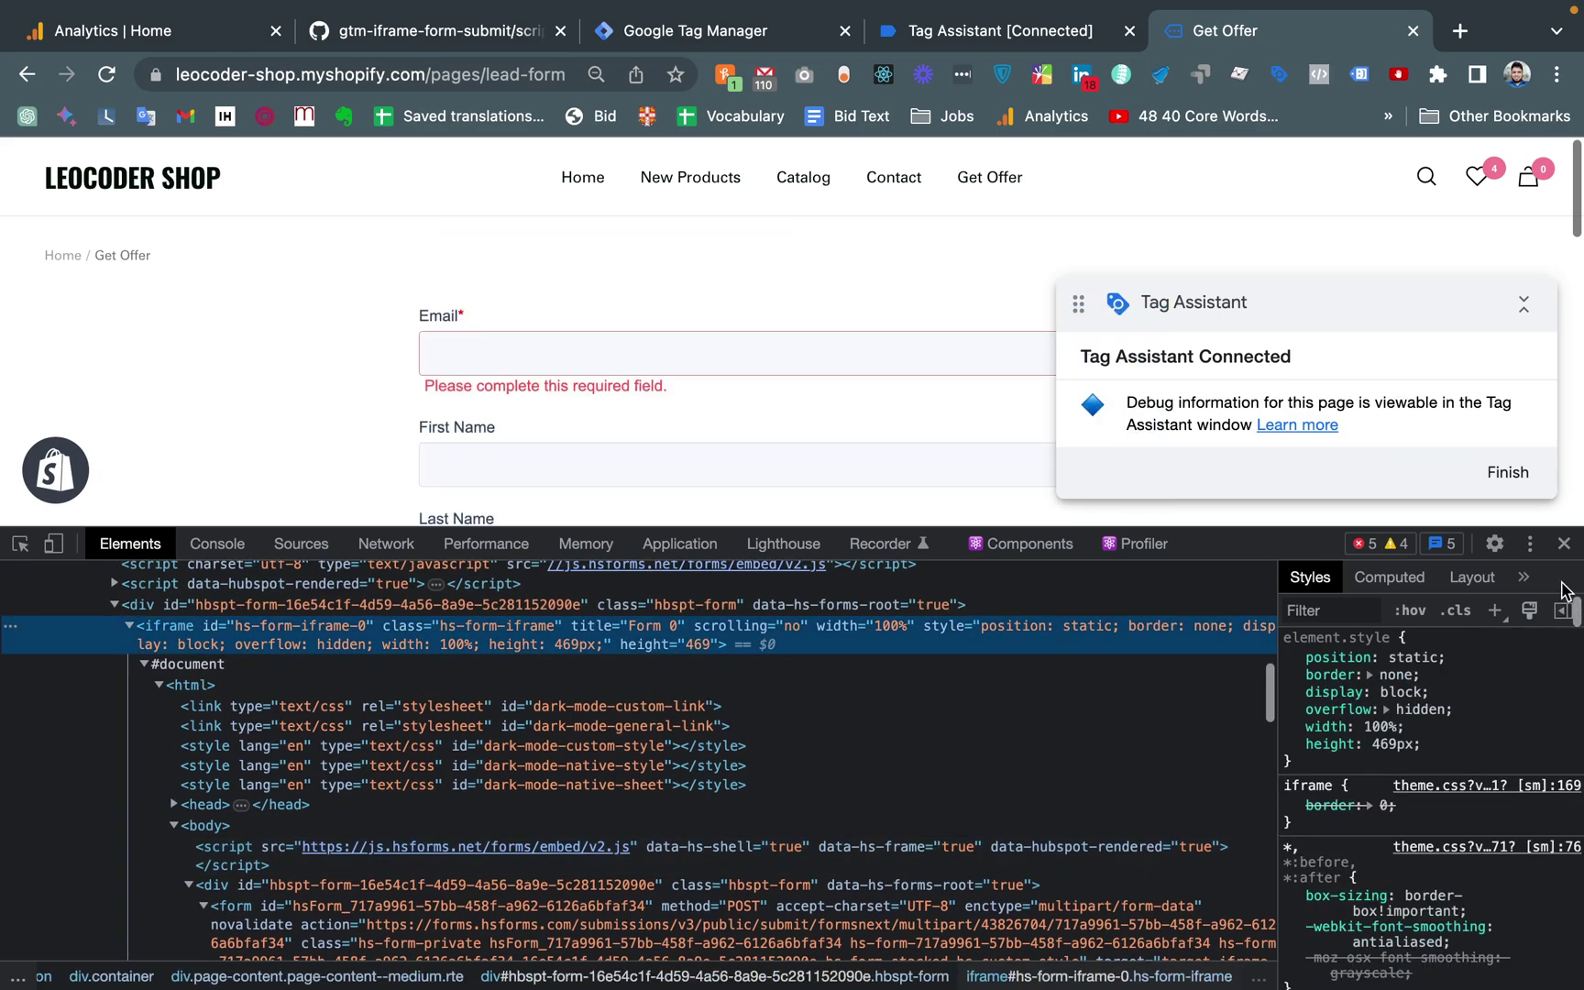
{"action": "left_click", "coordinate": [1564, 542]}
{"action": "left_click", "coordinate": [315, 350]}
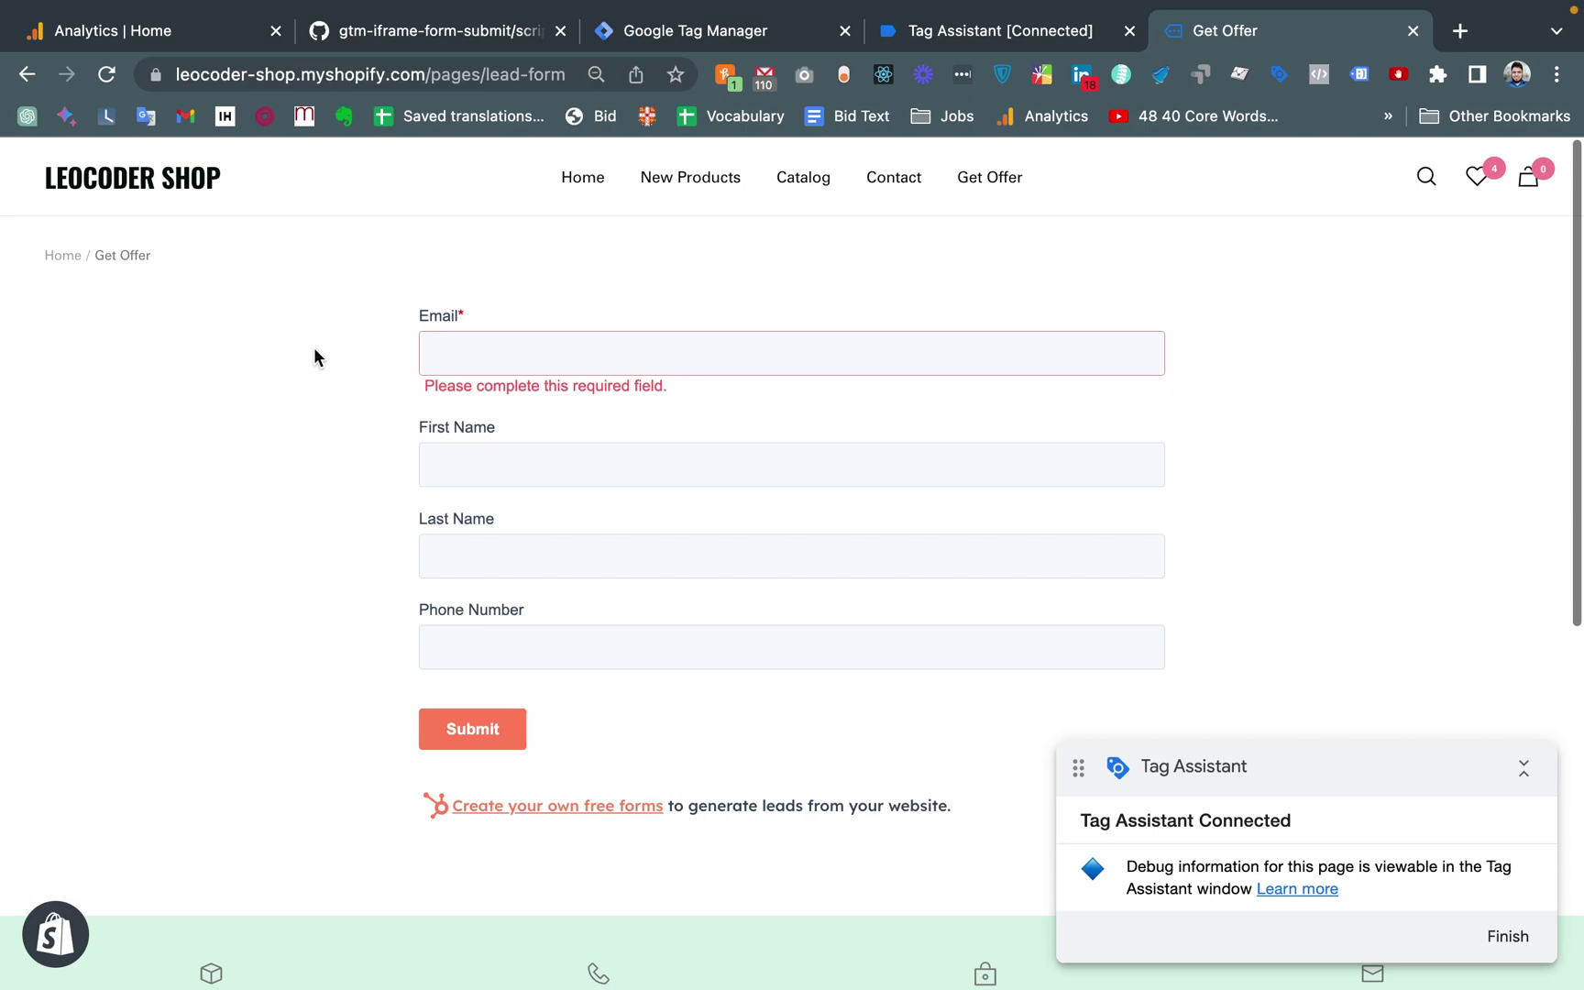
Reload the Get Offer page and confirm in Tag Assistant that DataLayer for Iframe Form fired once
{"action": "key", "text": "super+r"}
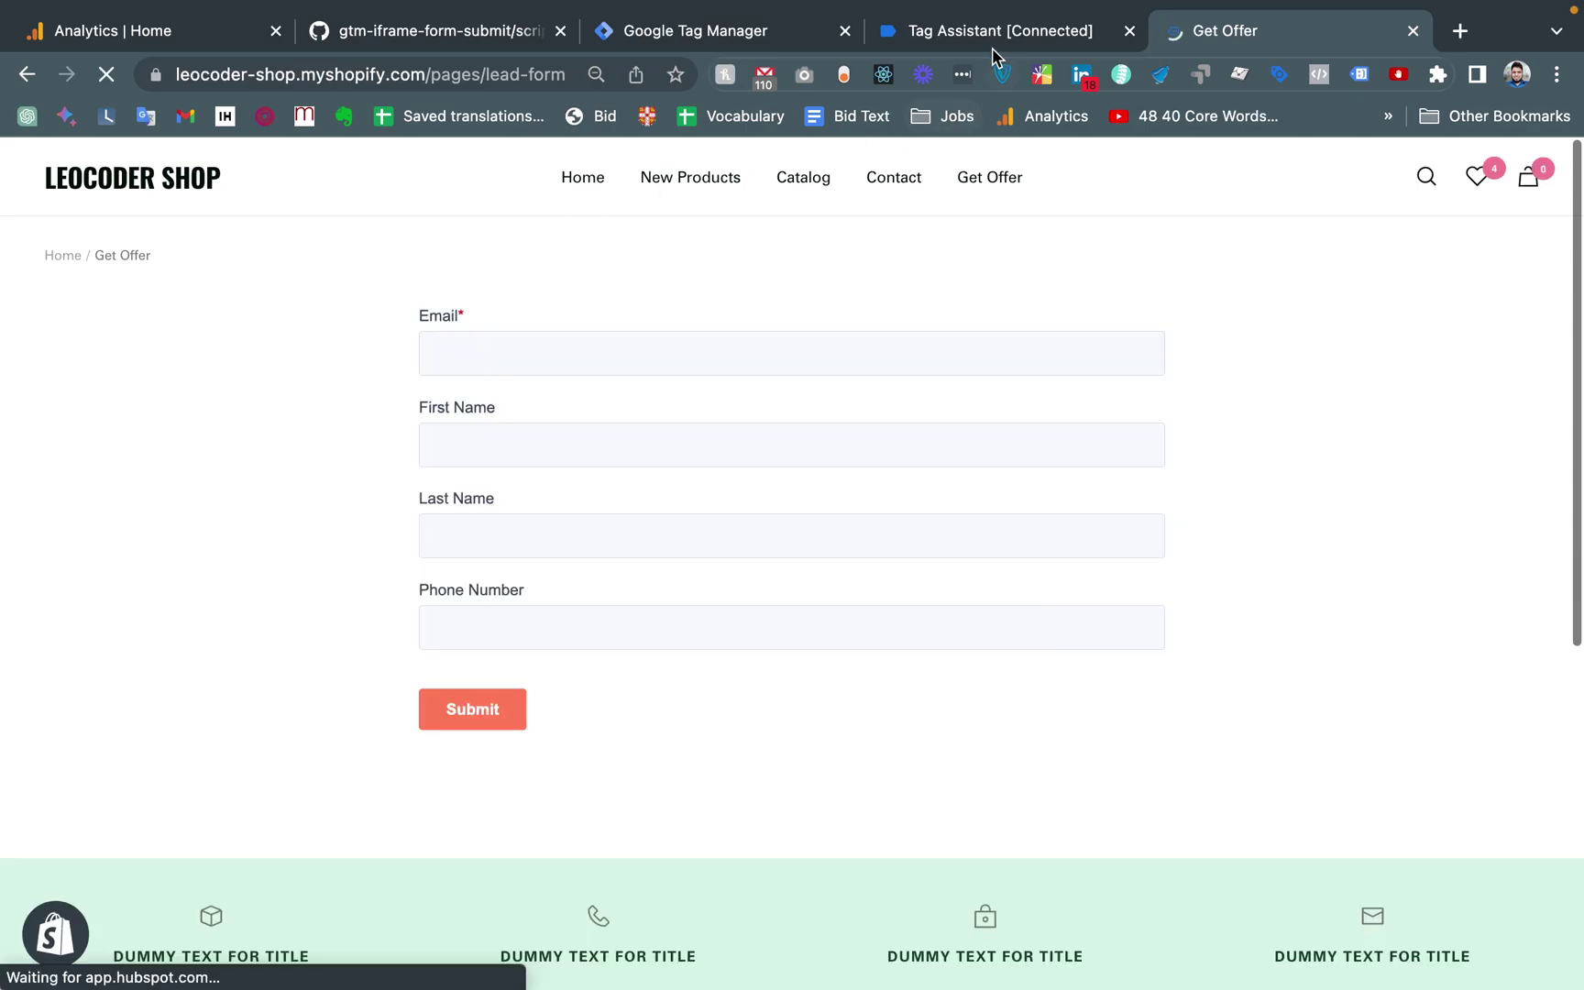
{"action": "left_click", "coordinate": [991, 48]}
{"action": "left_click", "coordinate": [788, 609]}
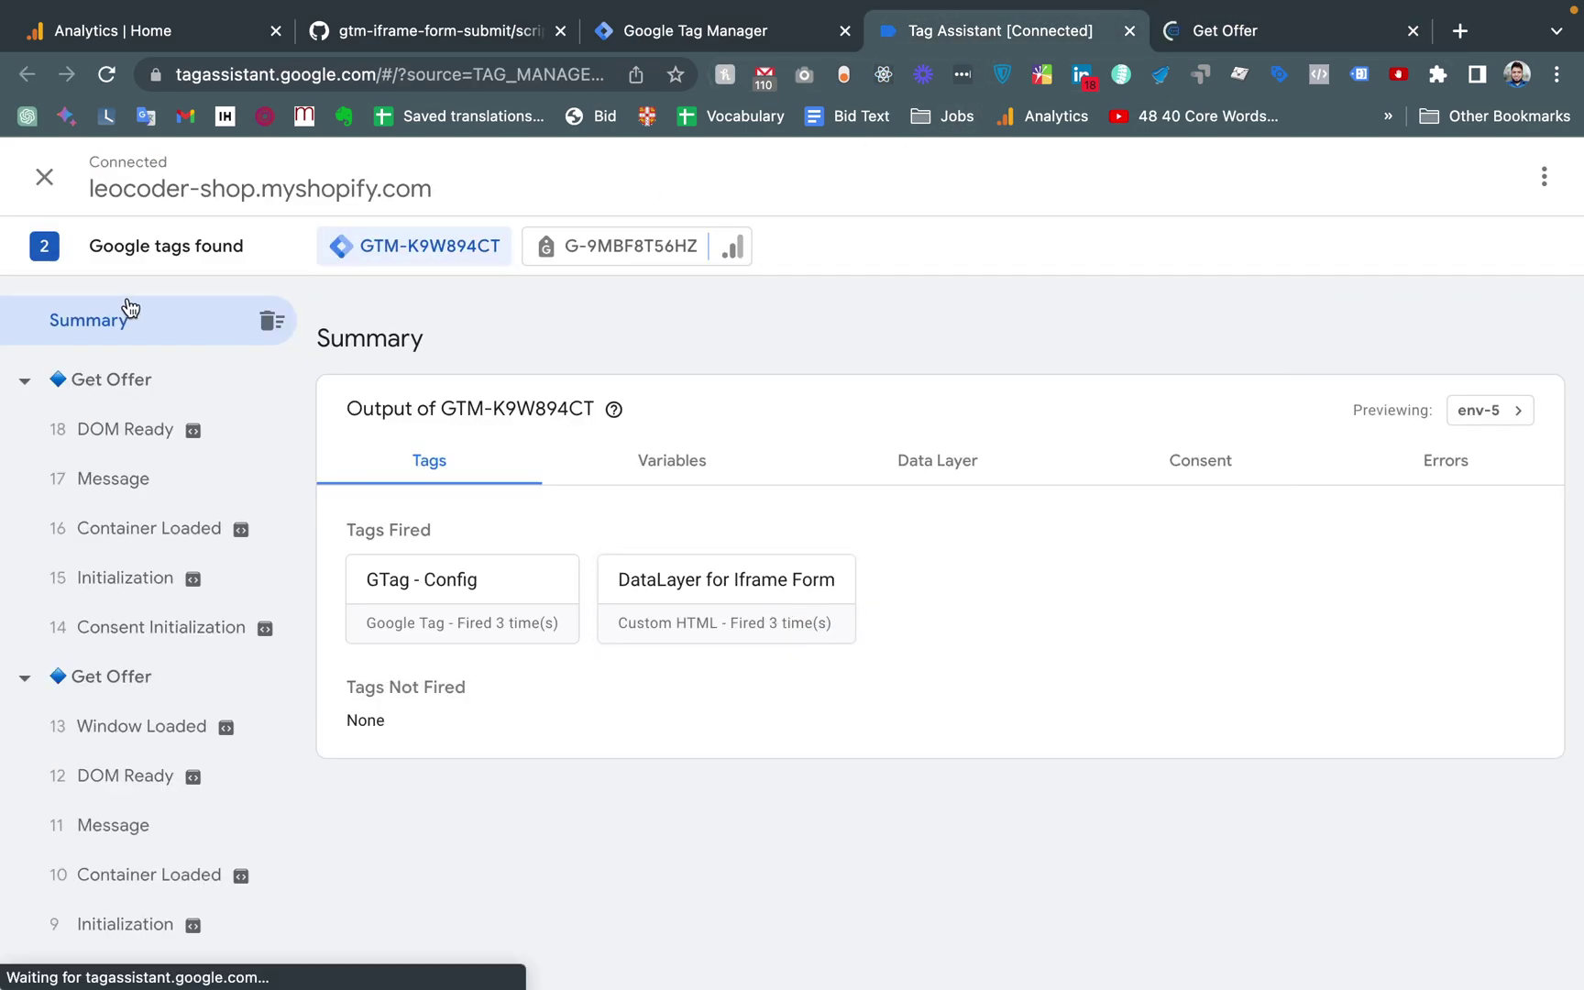
{"action": "left_click", "coordinate": [136, 380]}
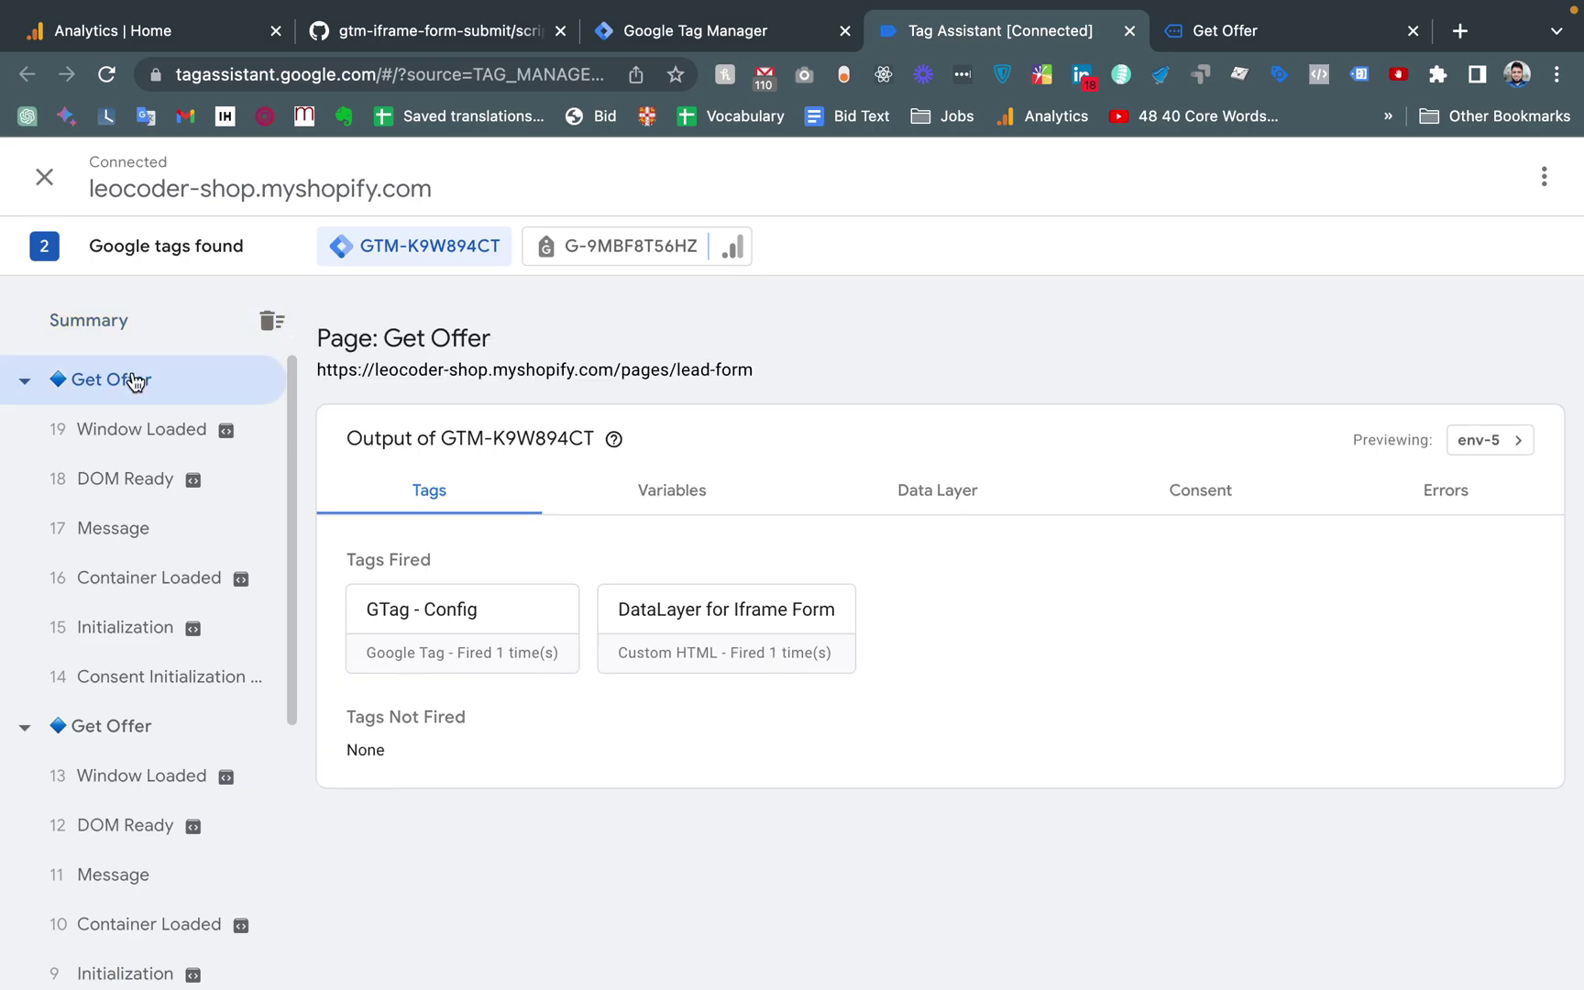
{"action": "left_click", "coordinate": [1256, 39]}
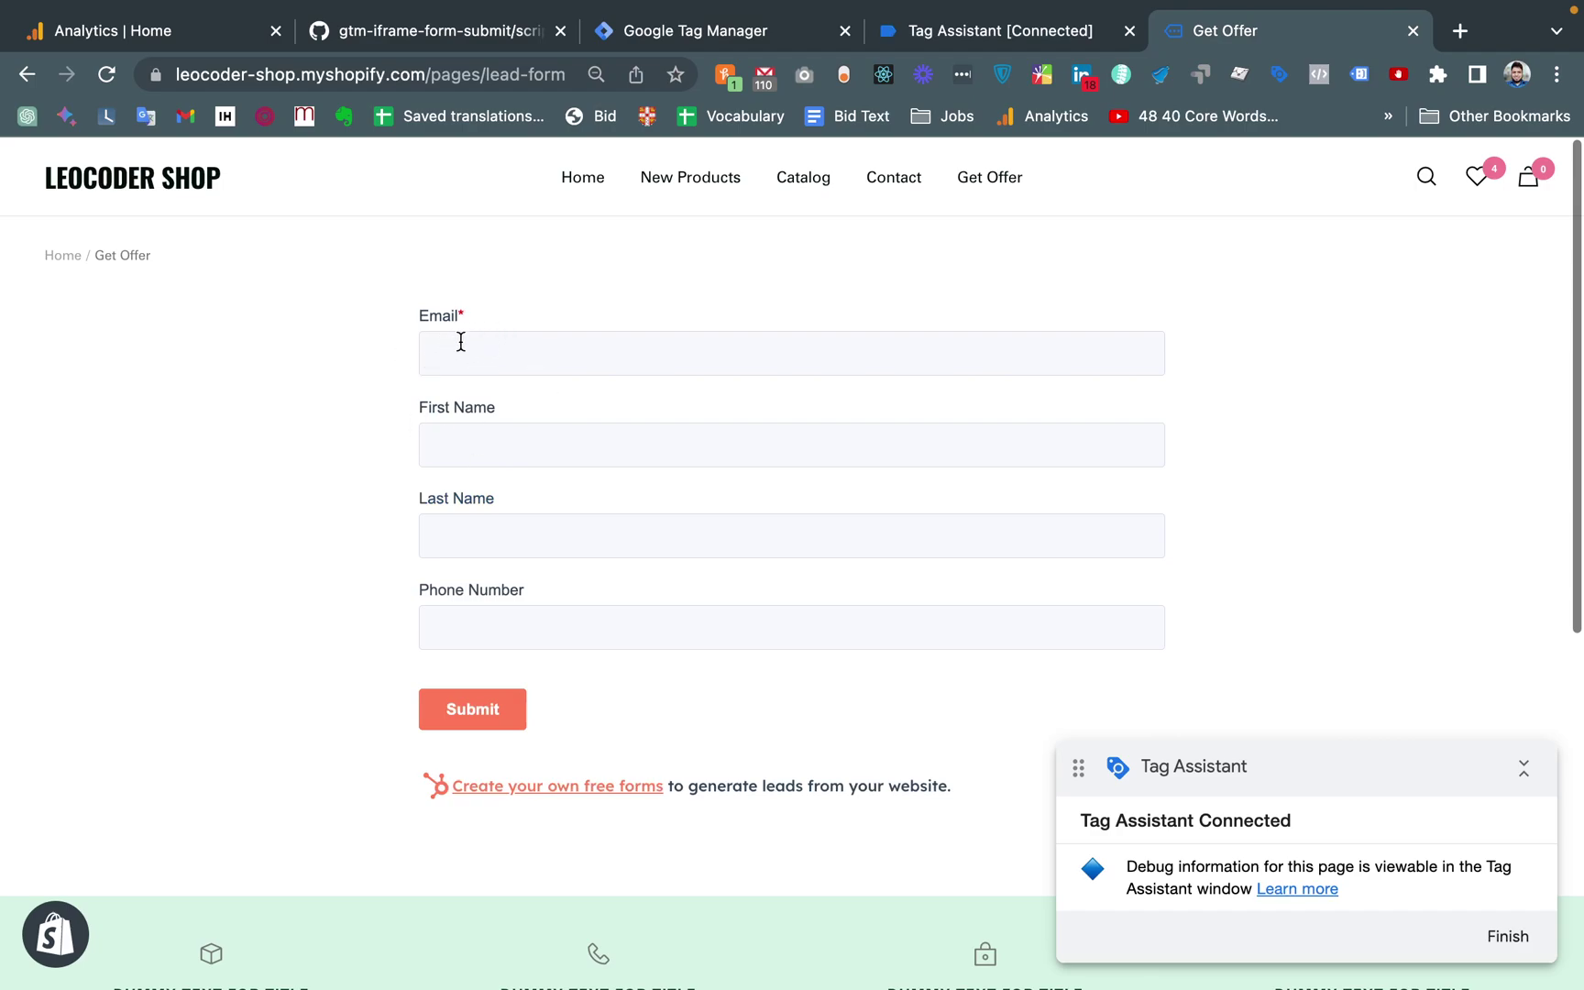
Focus the Email field and check the iframe_form_start event details in Tag Assistant
{"action": "left_click", "coordinate": [525, 357]}
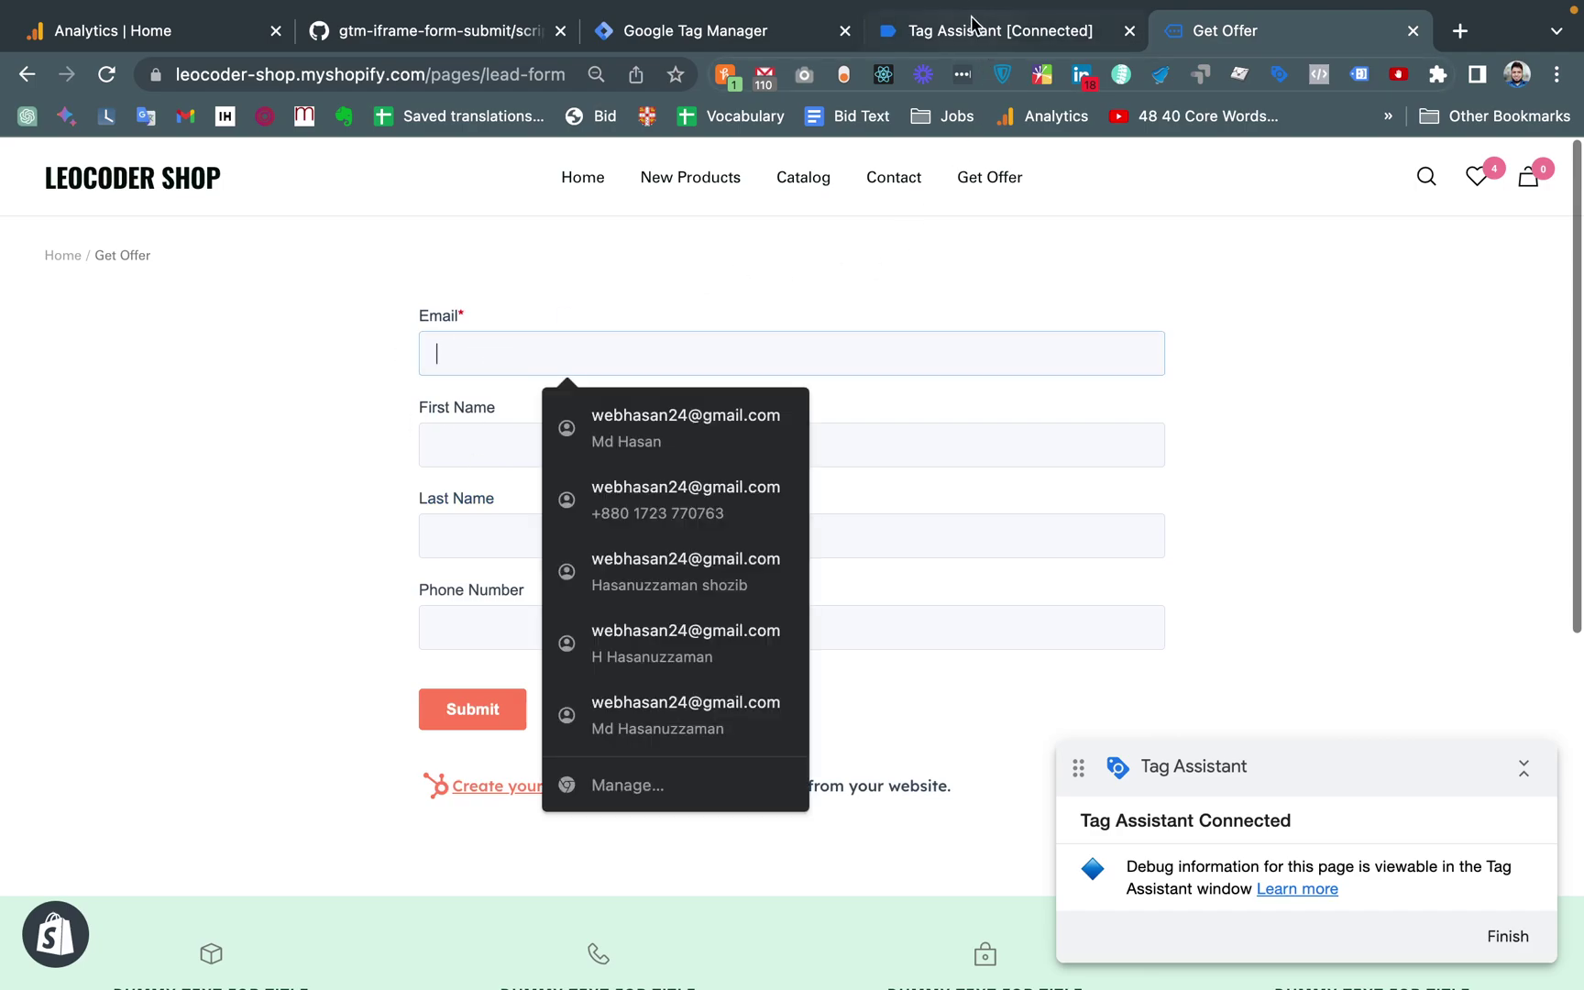
{"action": "left_click", "coordinate": [958, 24]}
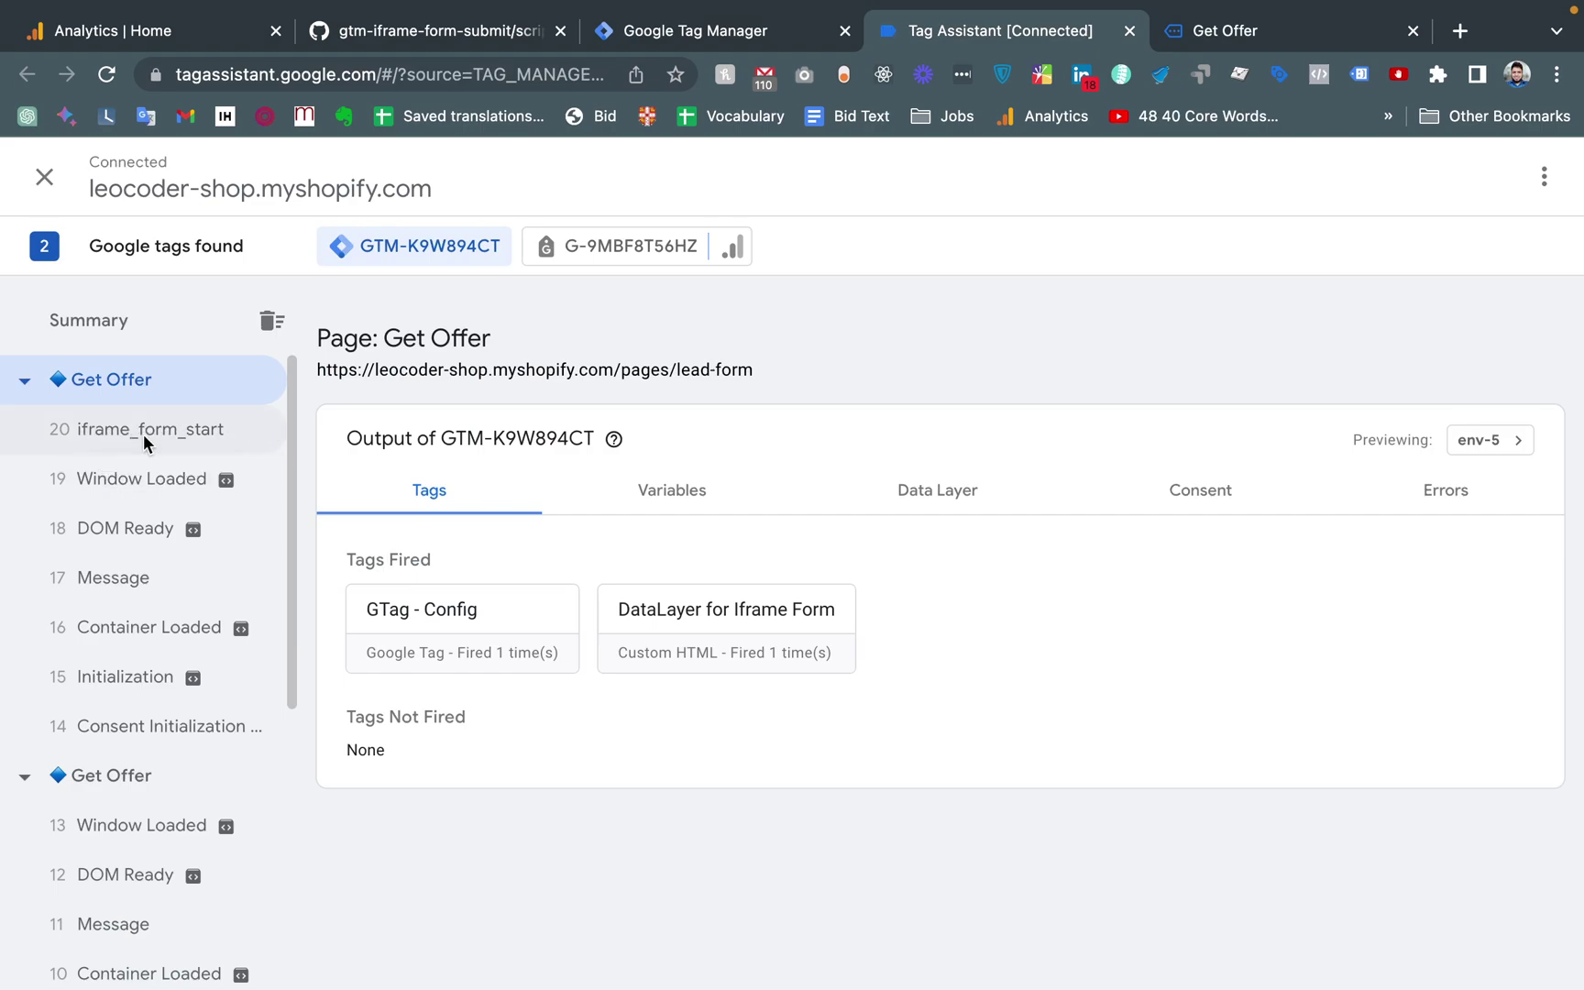
{"action": "left_click", "coordinate": [144, 433]}
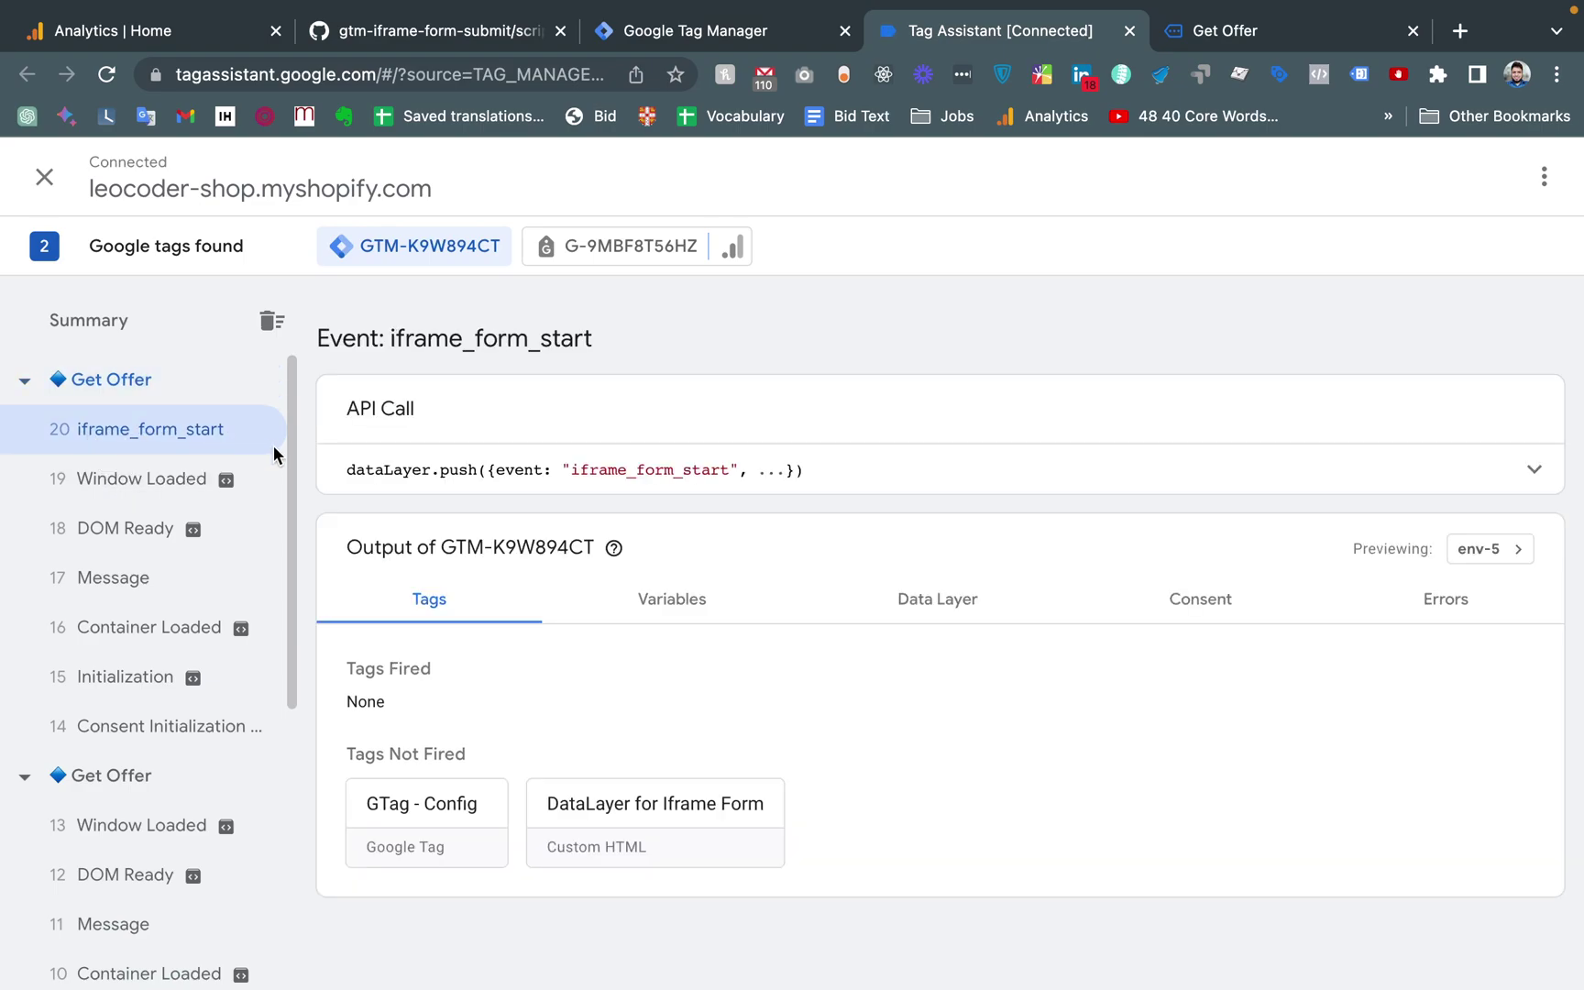
{"action": "left_click", "coordinate": [1282, 27]}
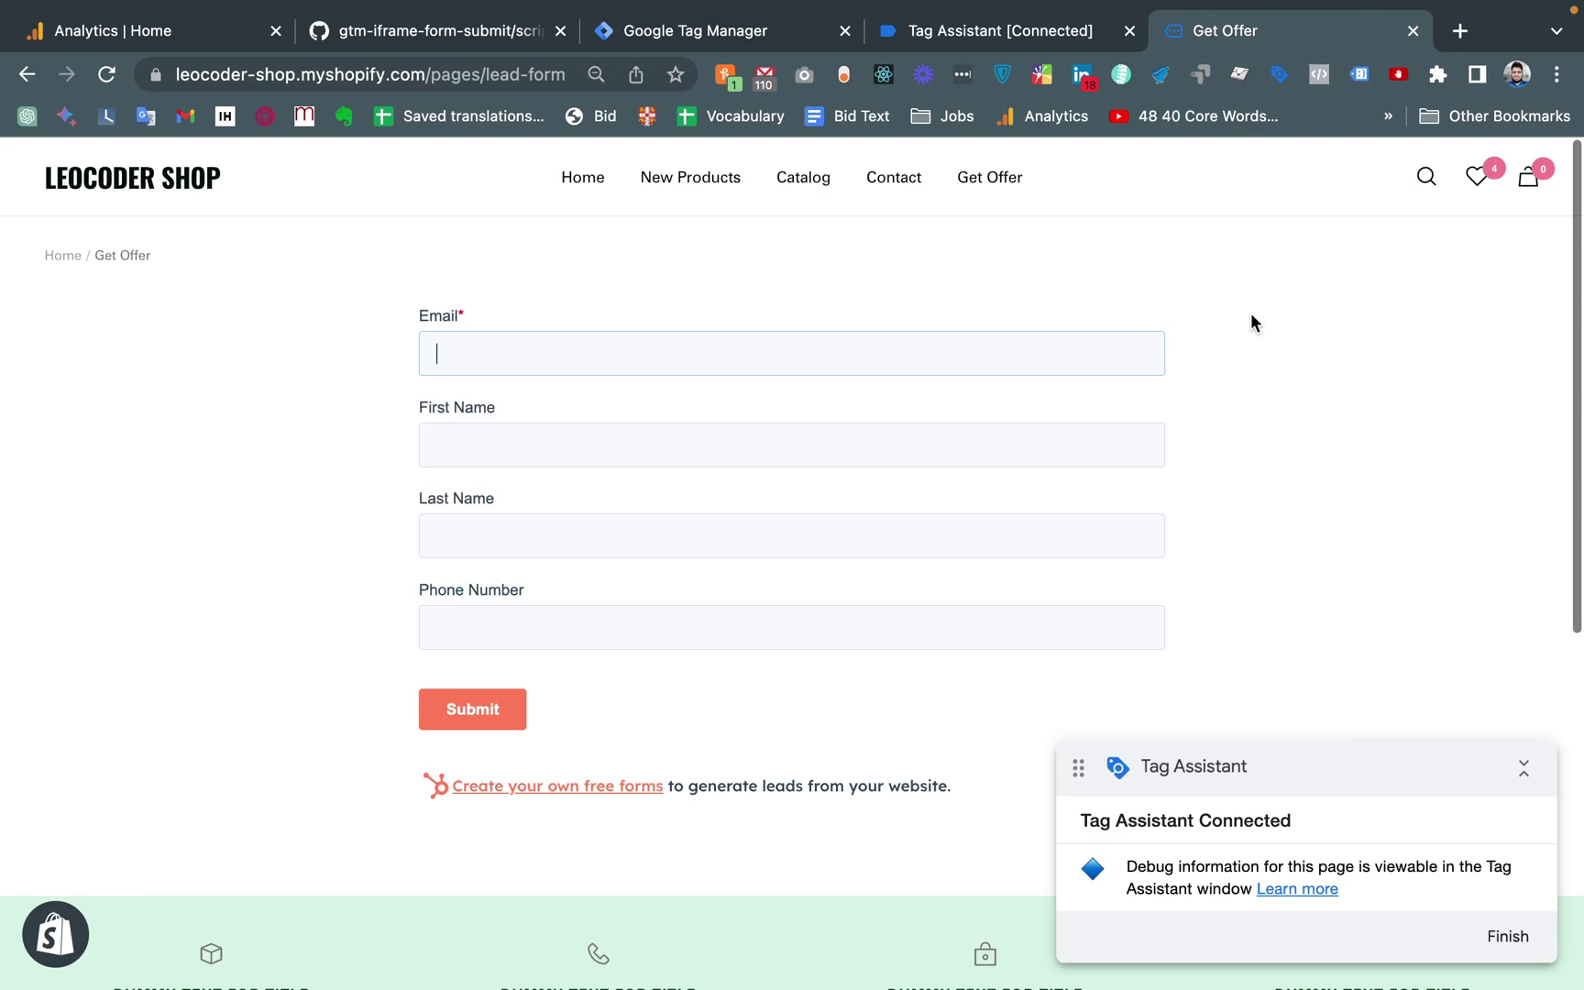
{"action": "left_click", "coordinate": [990, 31]}
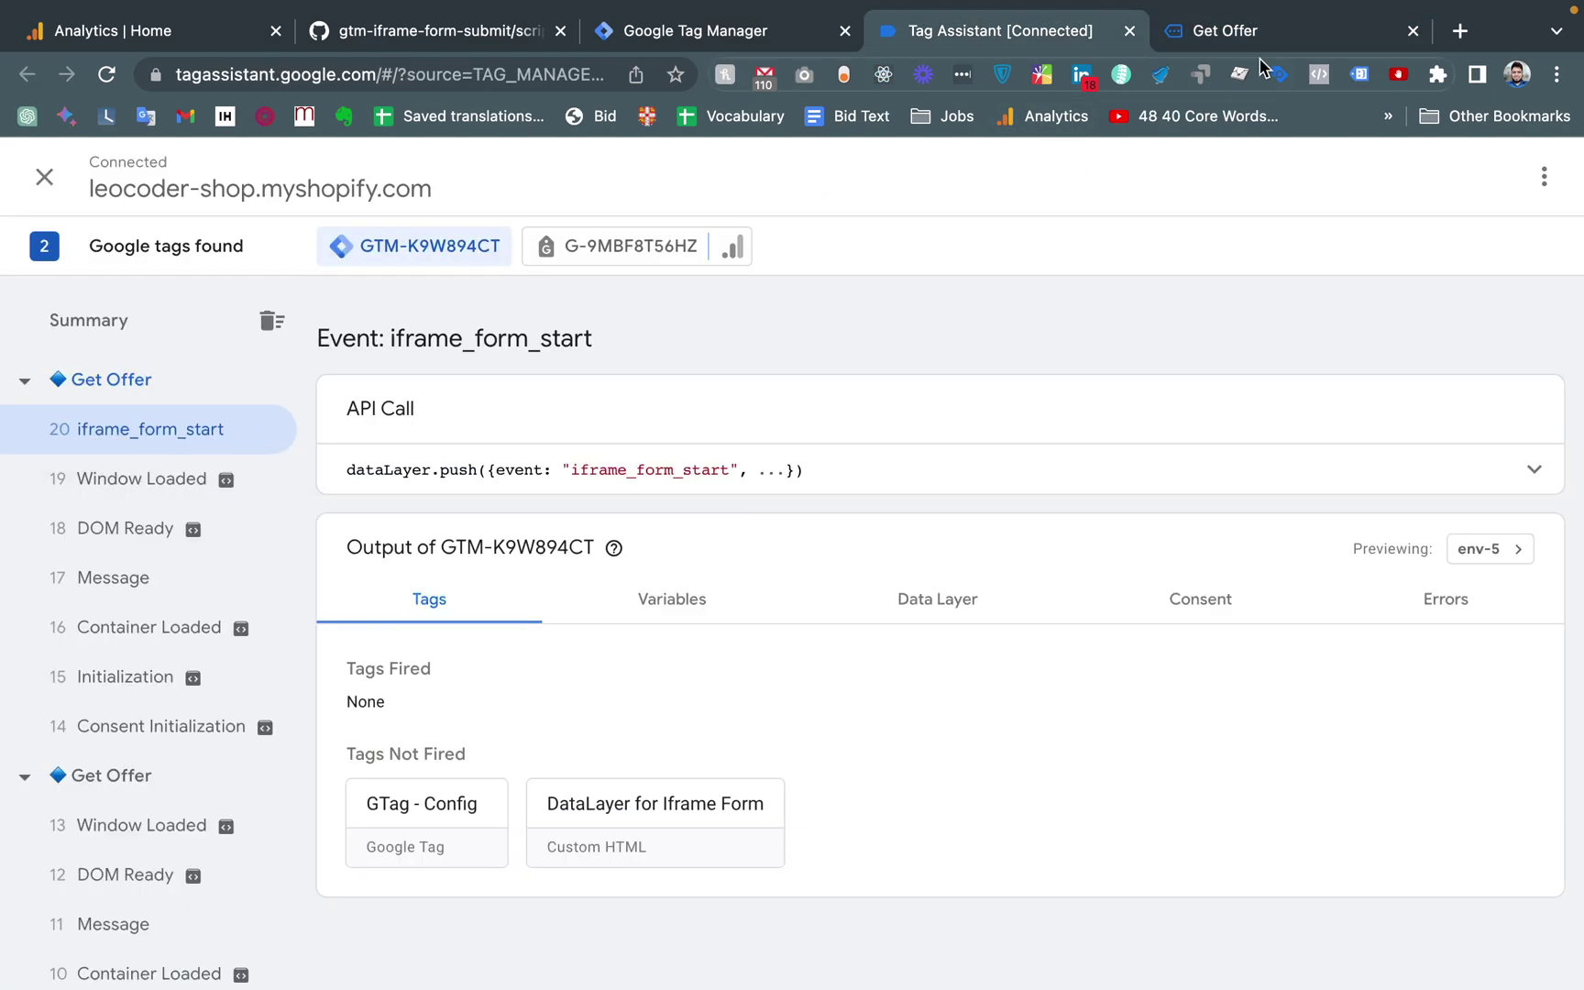
{"action": "left_click", "coordinate": [1228, 35]}
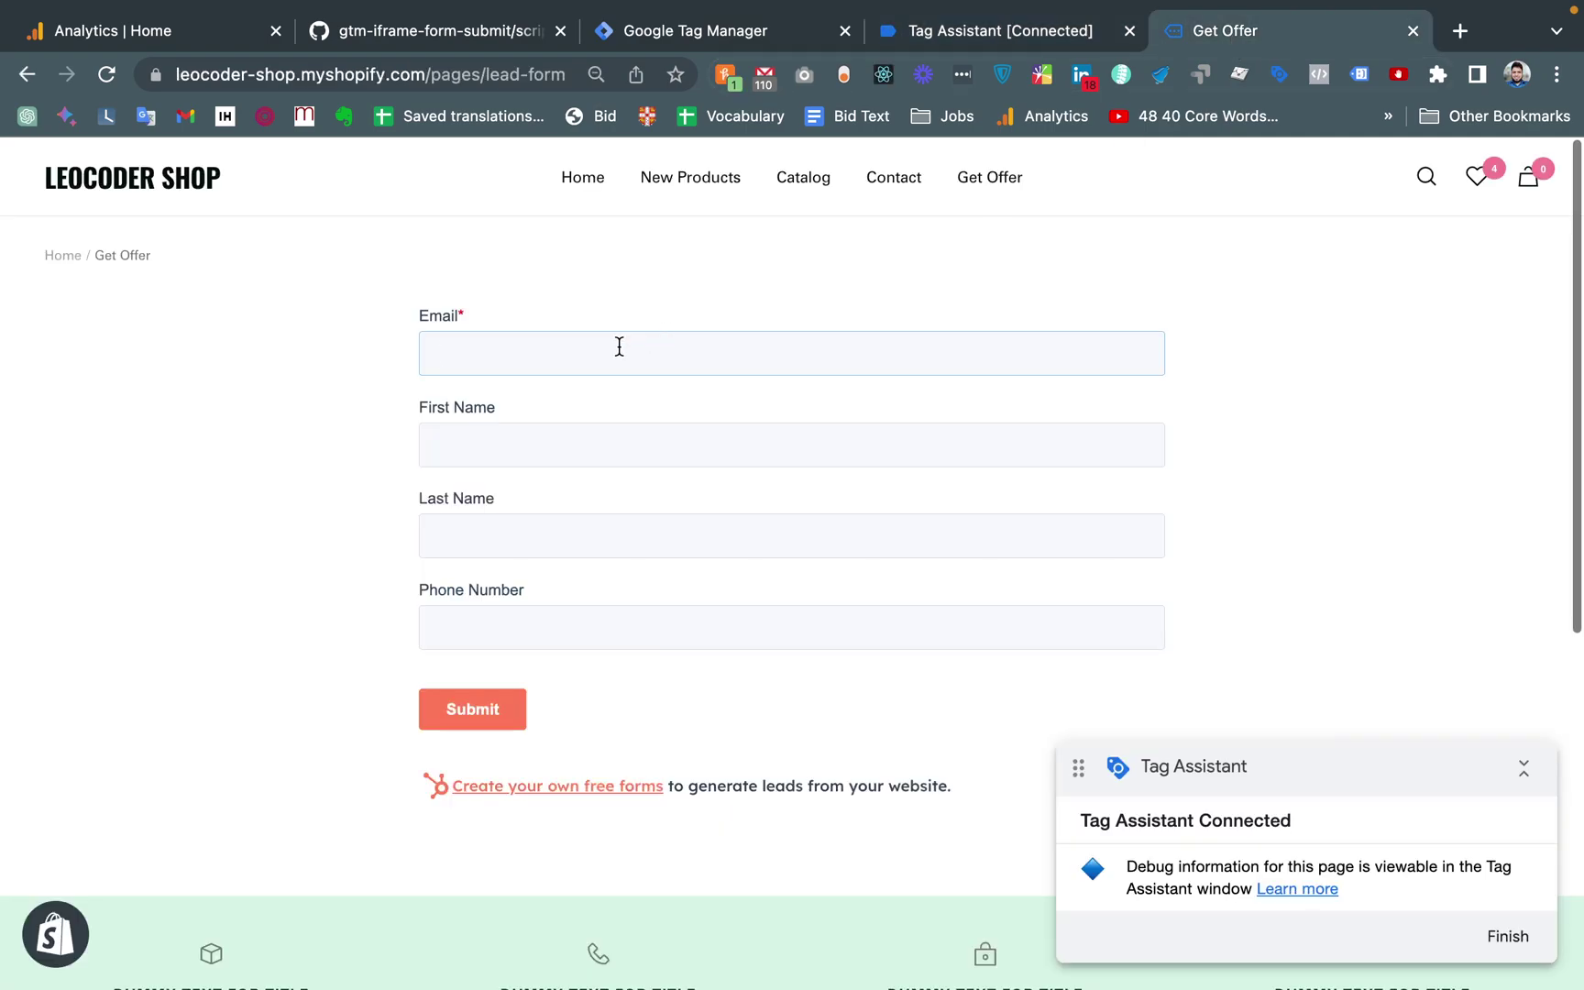
Fill the form with a test email, first name, last name and phone number
{"action": "key", "text": "Tab"}
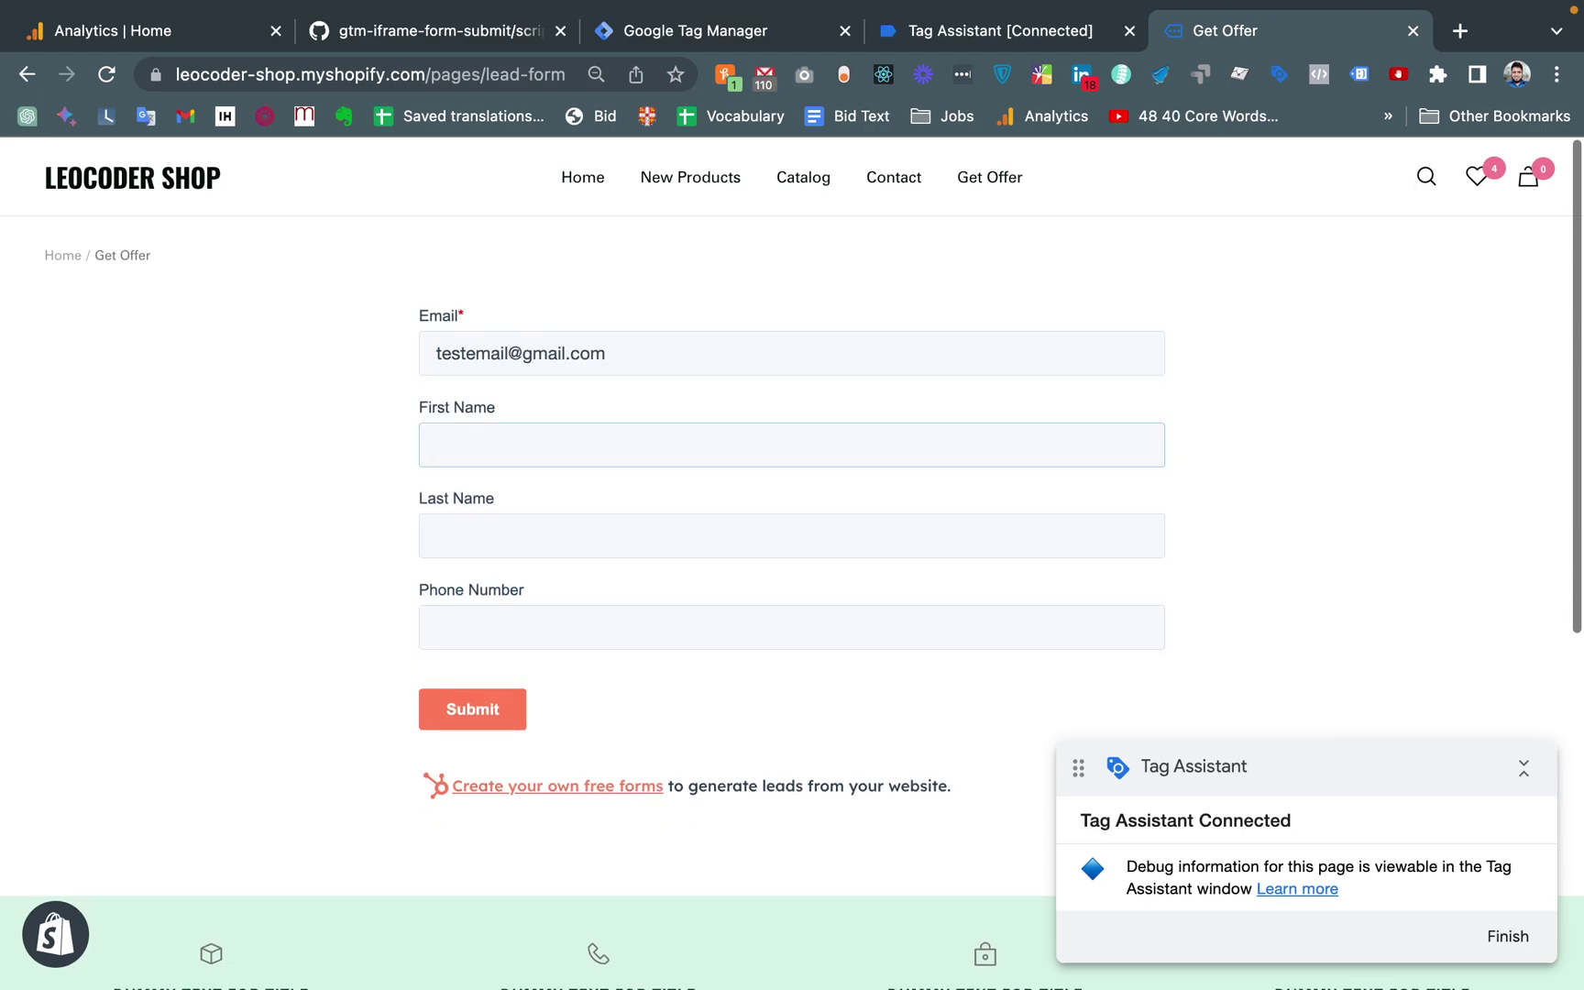
{"action": "key", "text": "Tab"}
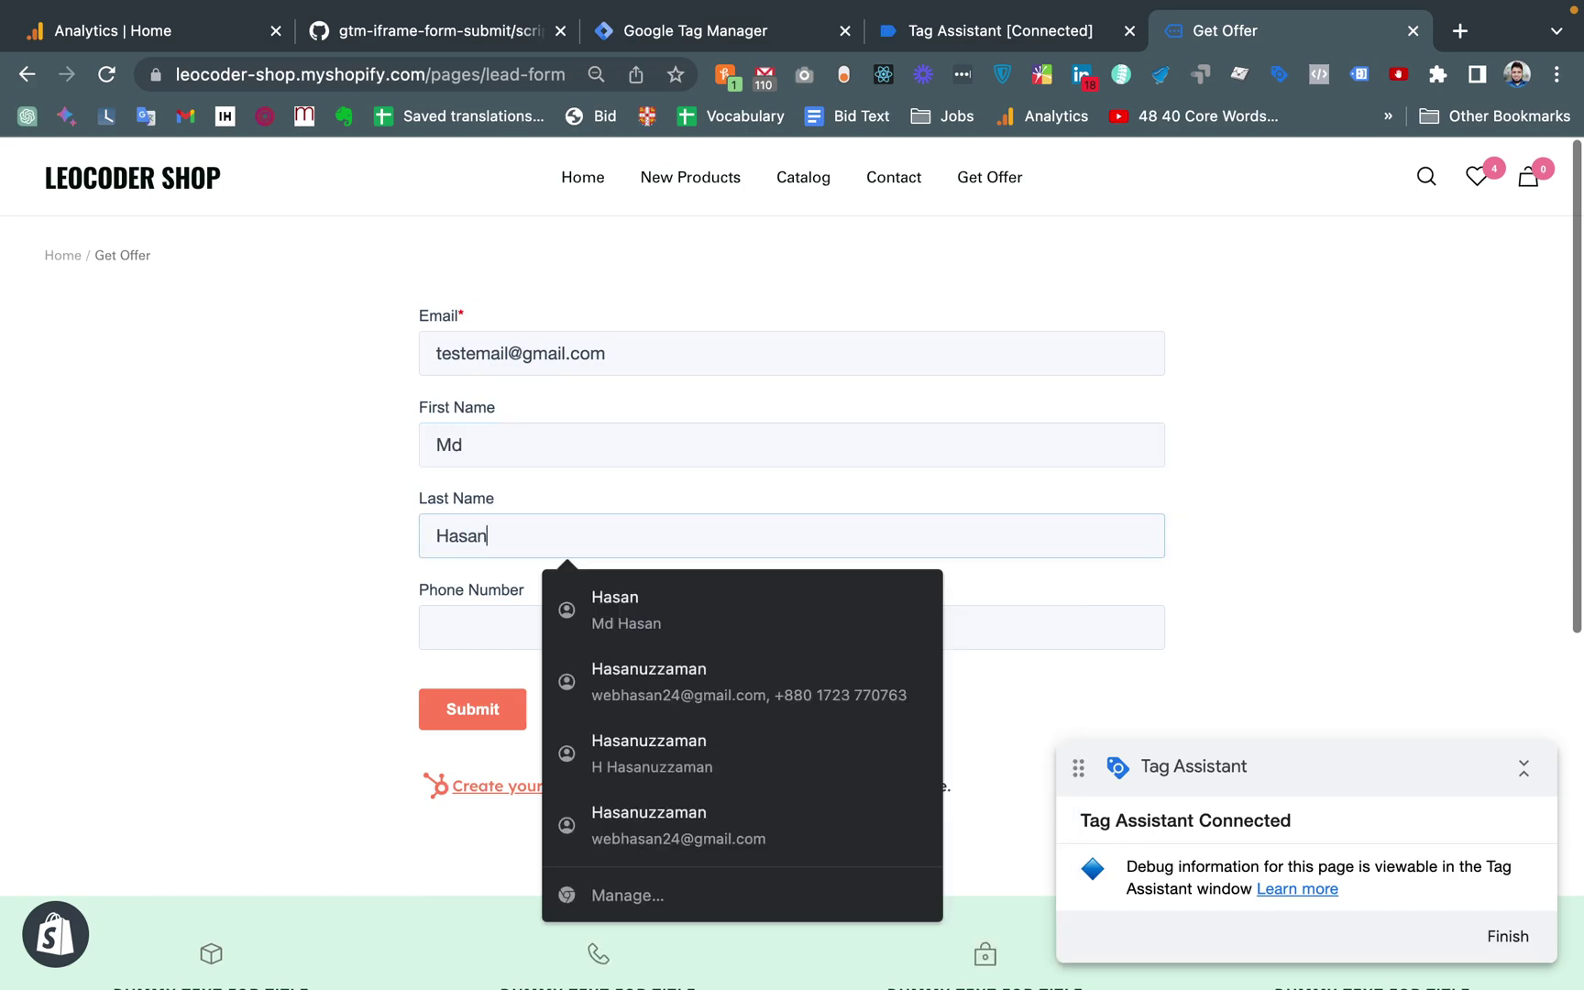
{"action": "key", "text": "Tab"}
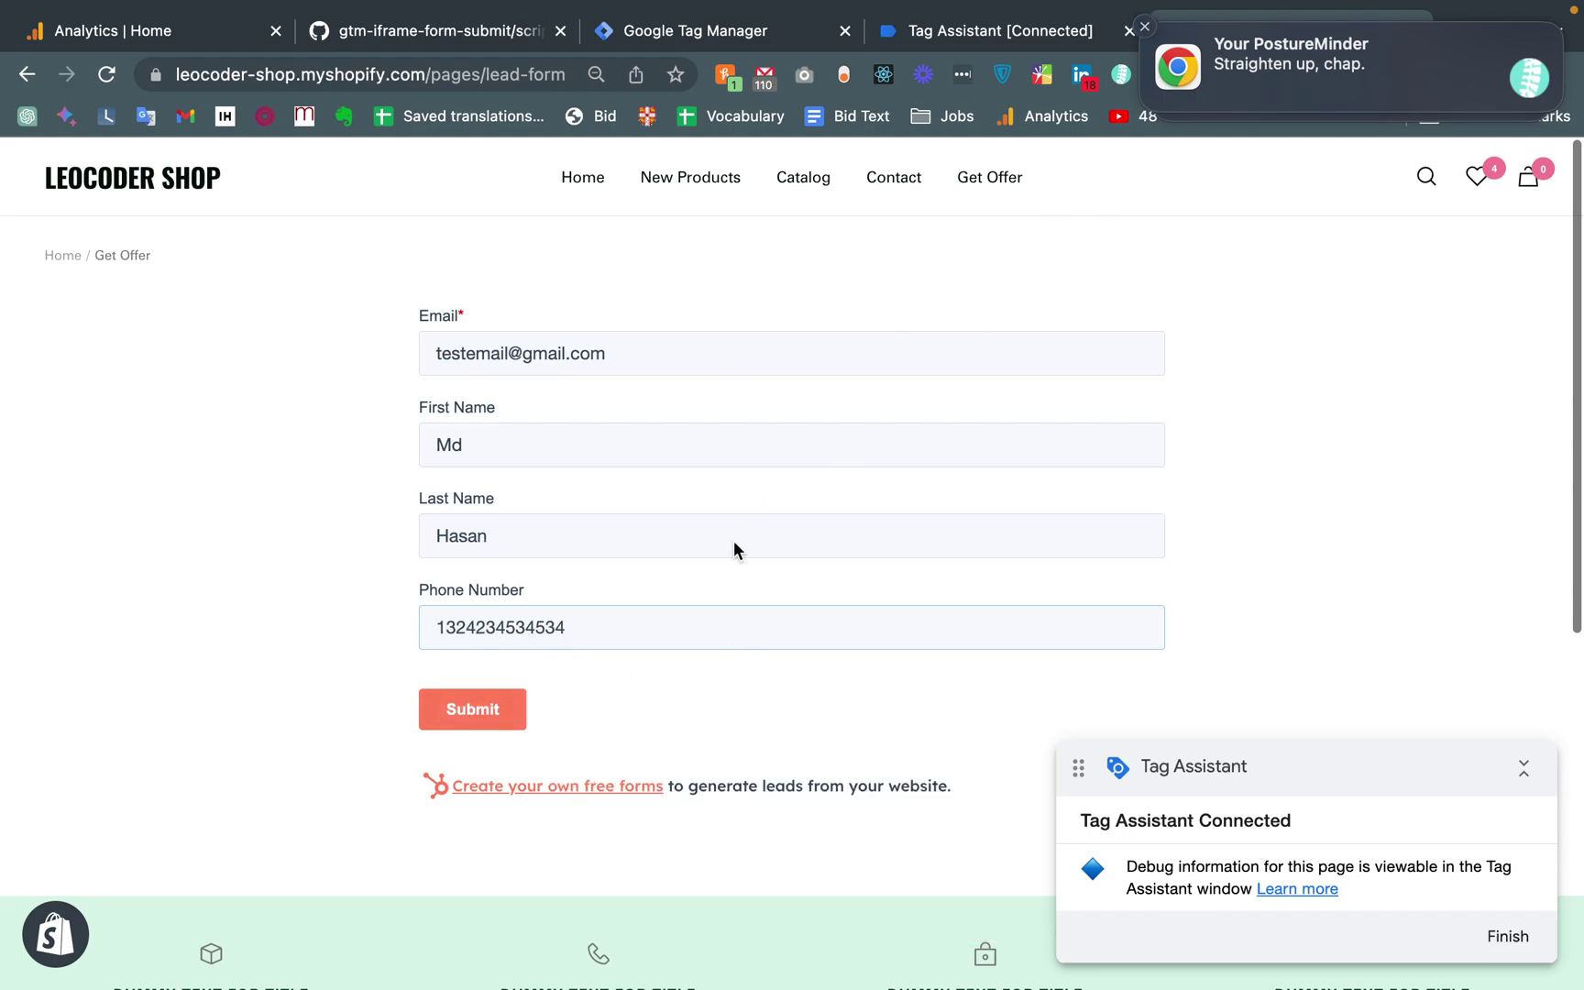
Submit the lead form and switch to Tag Assistant to check the submission
{"action": "left_click", "coordinate": [1145, 37]}
{"action": "left_click", "coordinate": [454, 723]}
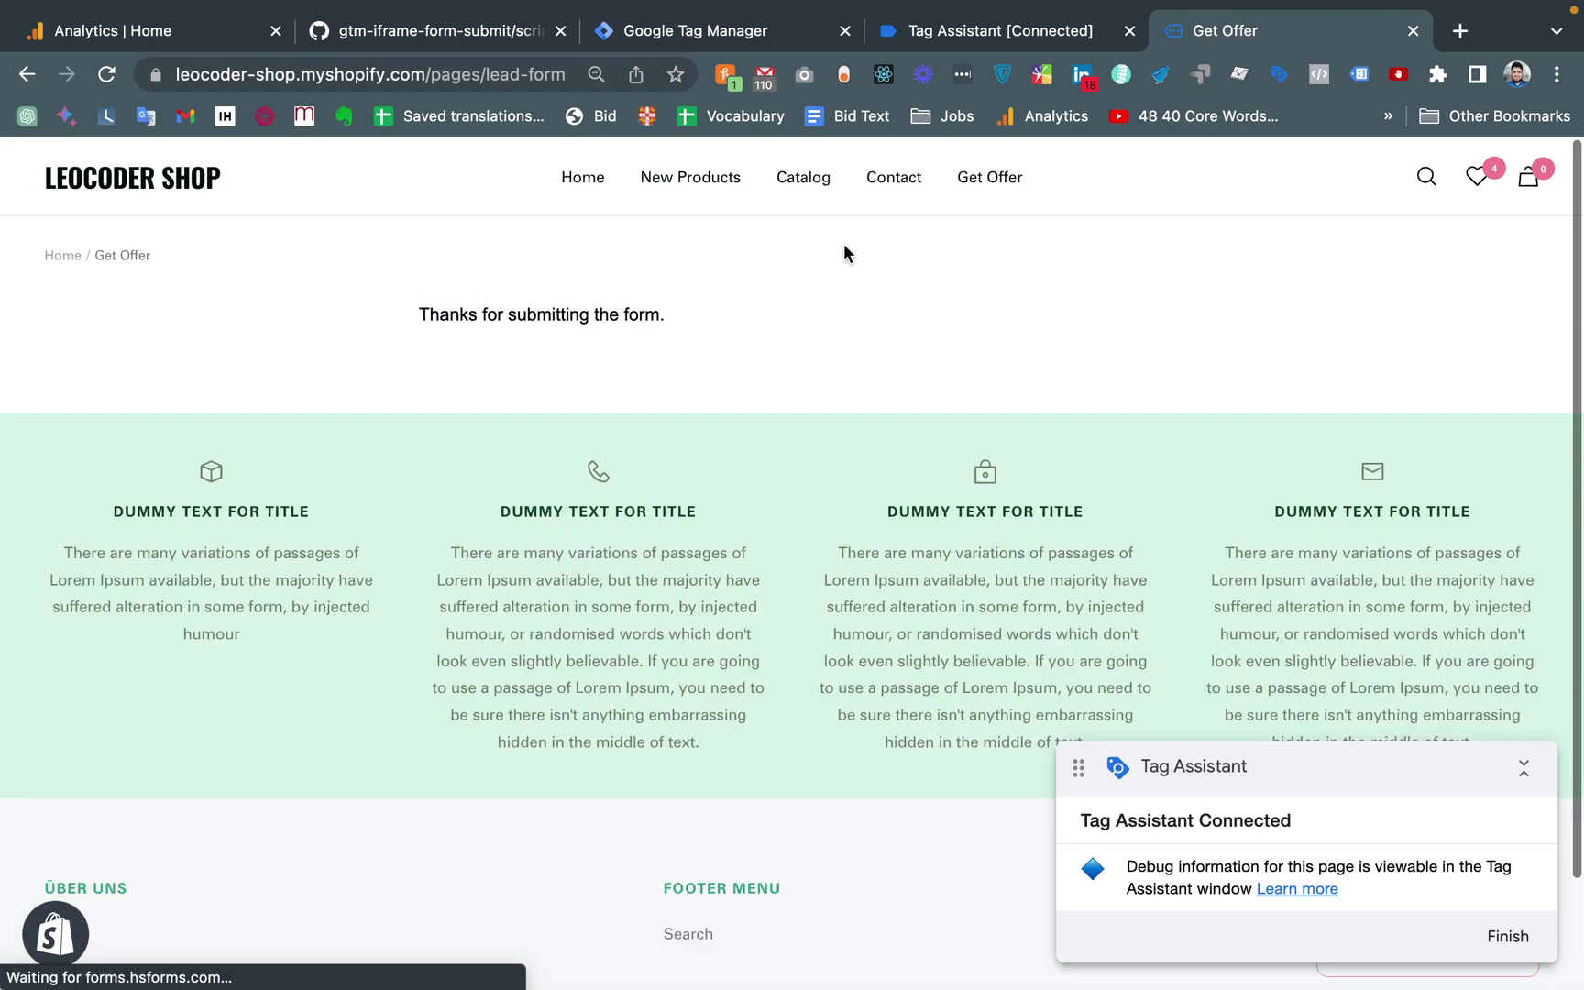
{"action": "left_click", "coordinate": [1064, 29]}
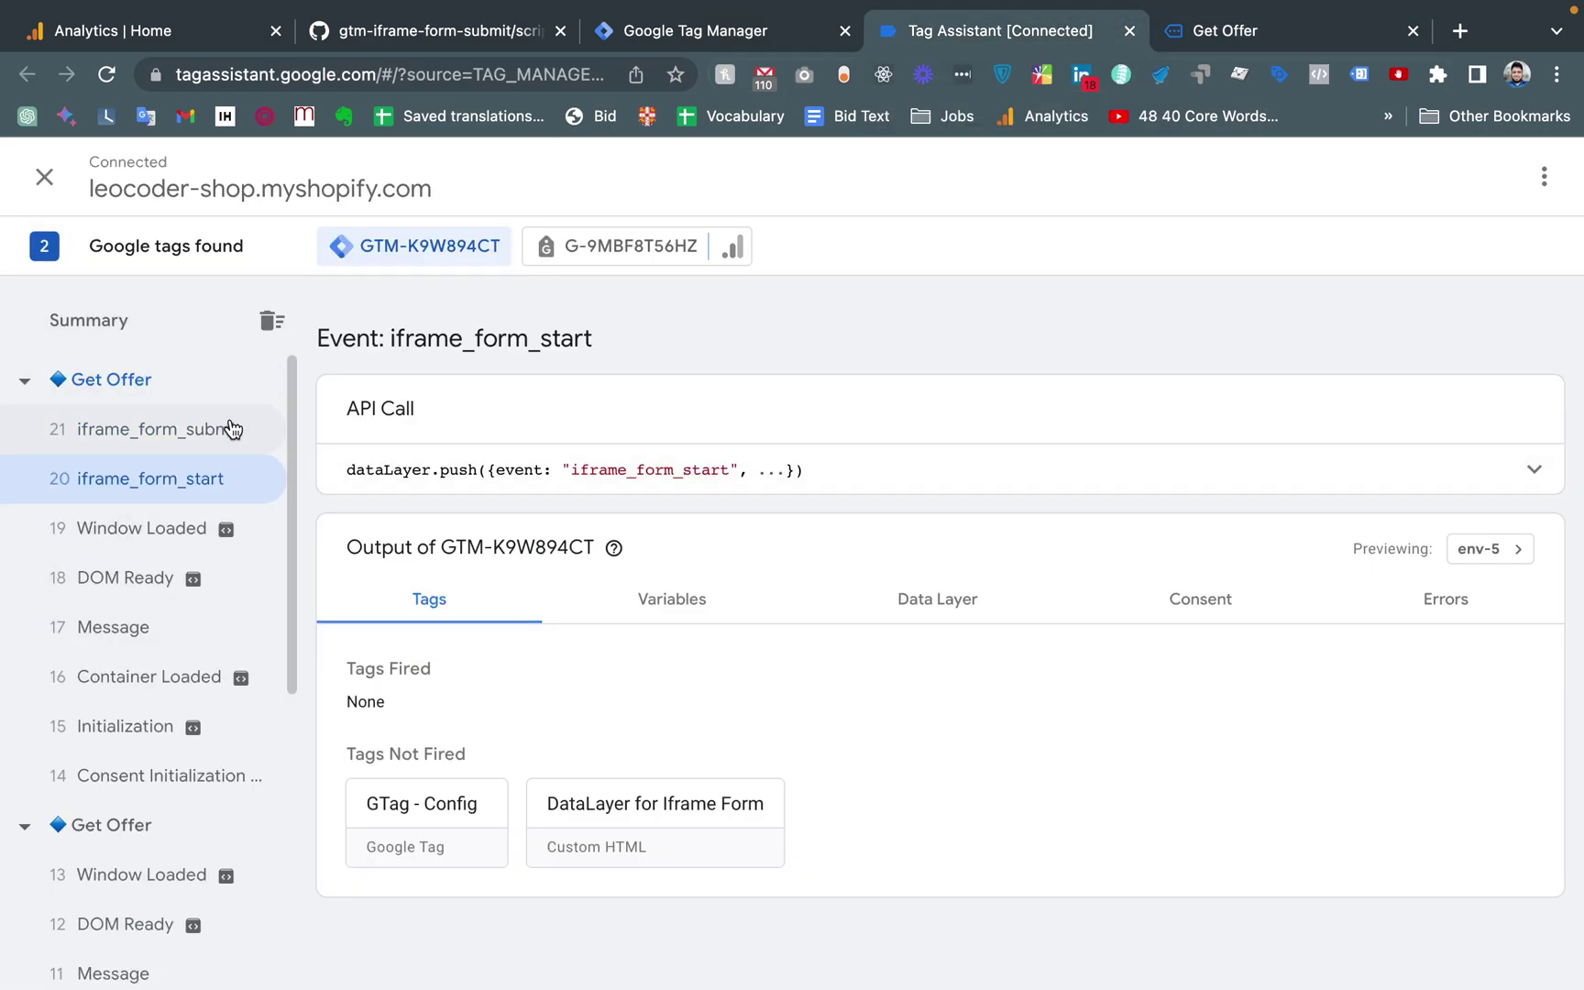
Open the iframe_form_submit event and expand its full dataLayer push in the API Call row
{"action": "left_click", "coordinate": [123, 439]}
{"action": "left_click", "coordinate": [1054, 474]}
{"action": "left_click_drag", "start_coordinate": [423, 548], "coordinate": [594, 644]}
{"action": "left_click", "coordinate": [482, 512]}
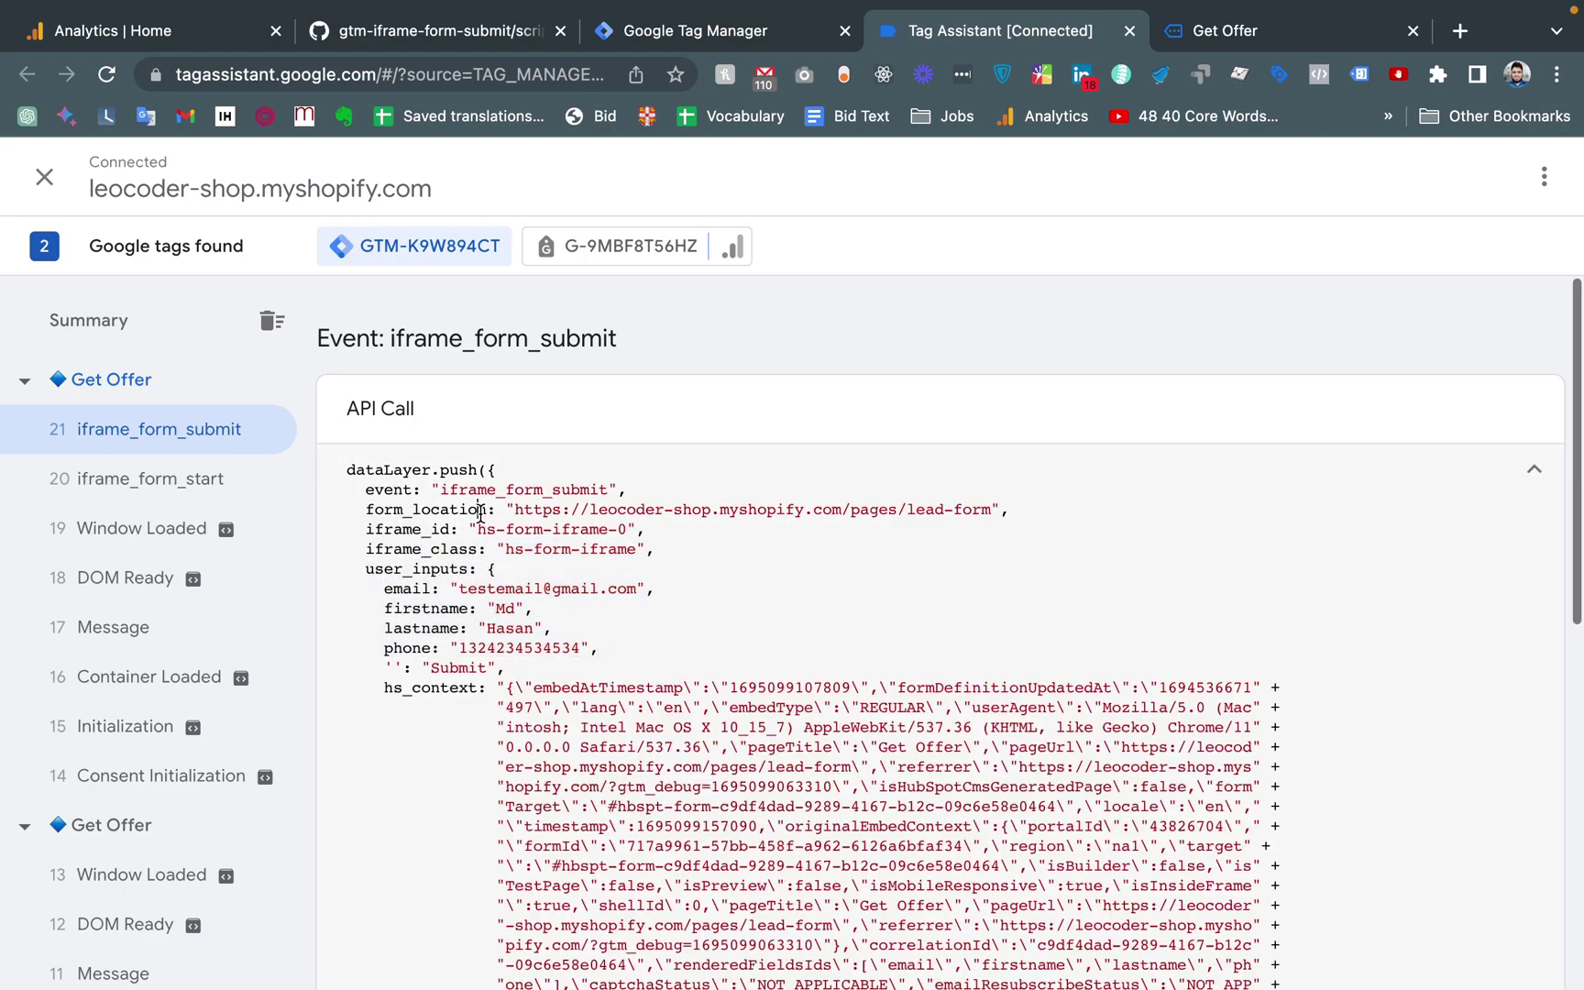
Highlight the form_location, iframe_class and user_inputs lines of the iframe_form_submit push
{"action": "left_click_drag", "start_coordinate": [351, 506], "coordinate": [532, 509]}
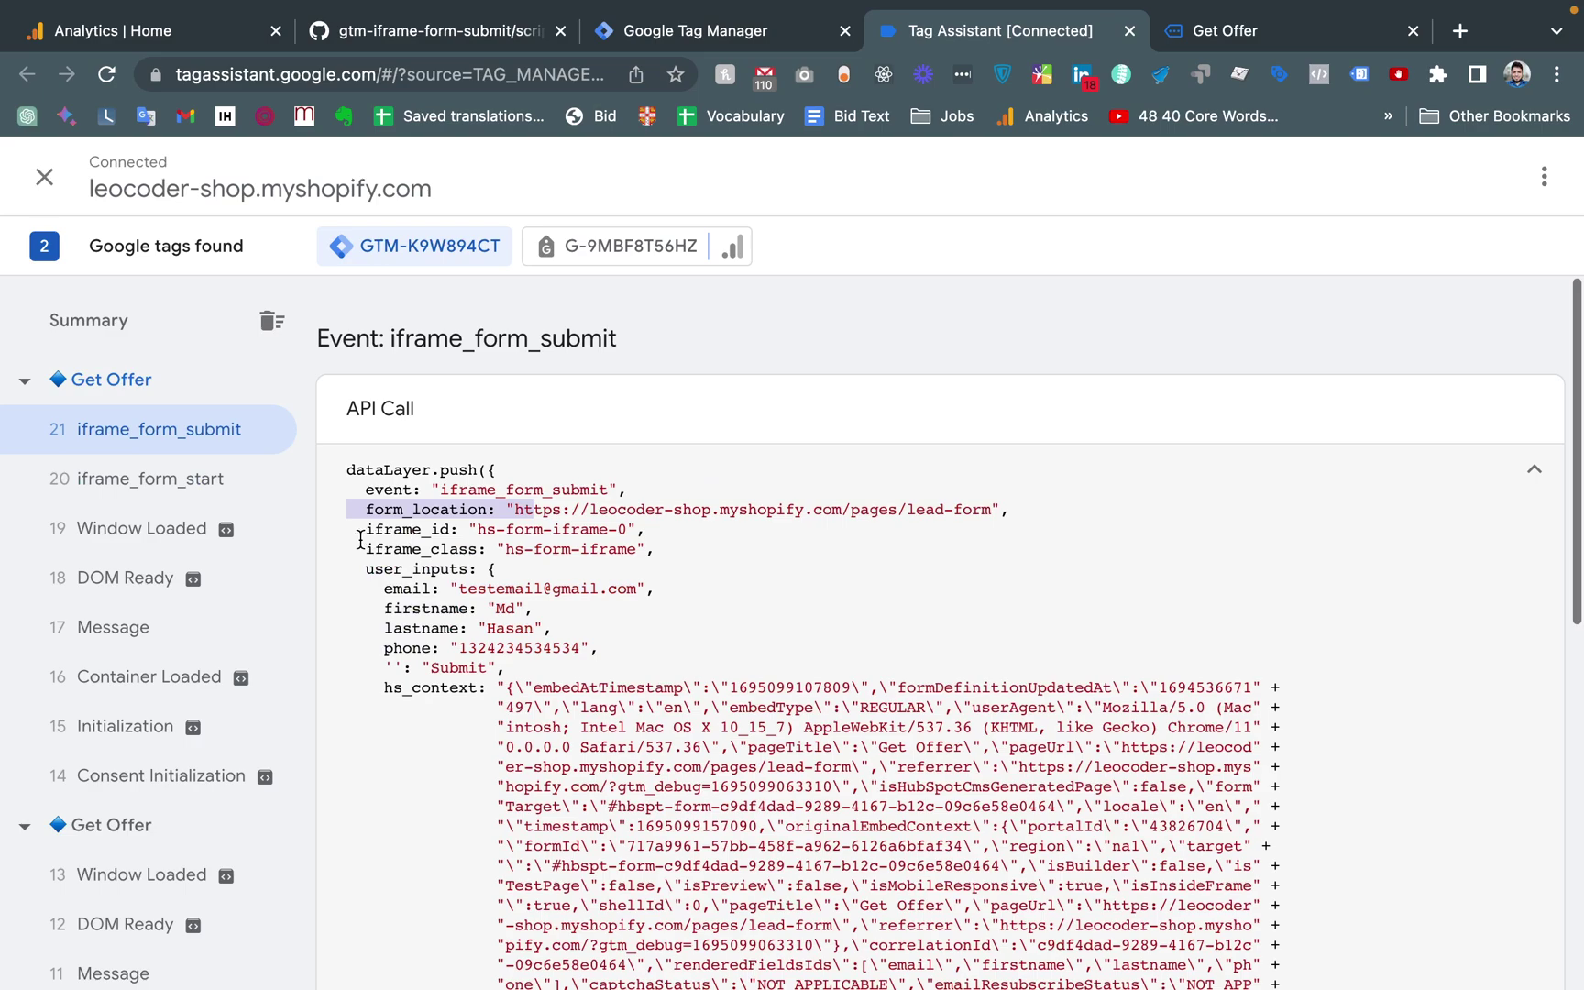
{"action": "left_click_drag", "start_coordinate": [357, 536], "coordinate": [480, 548]}
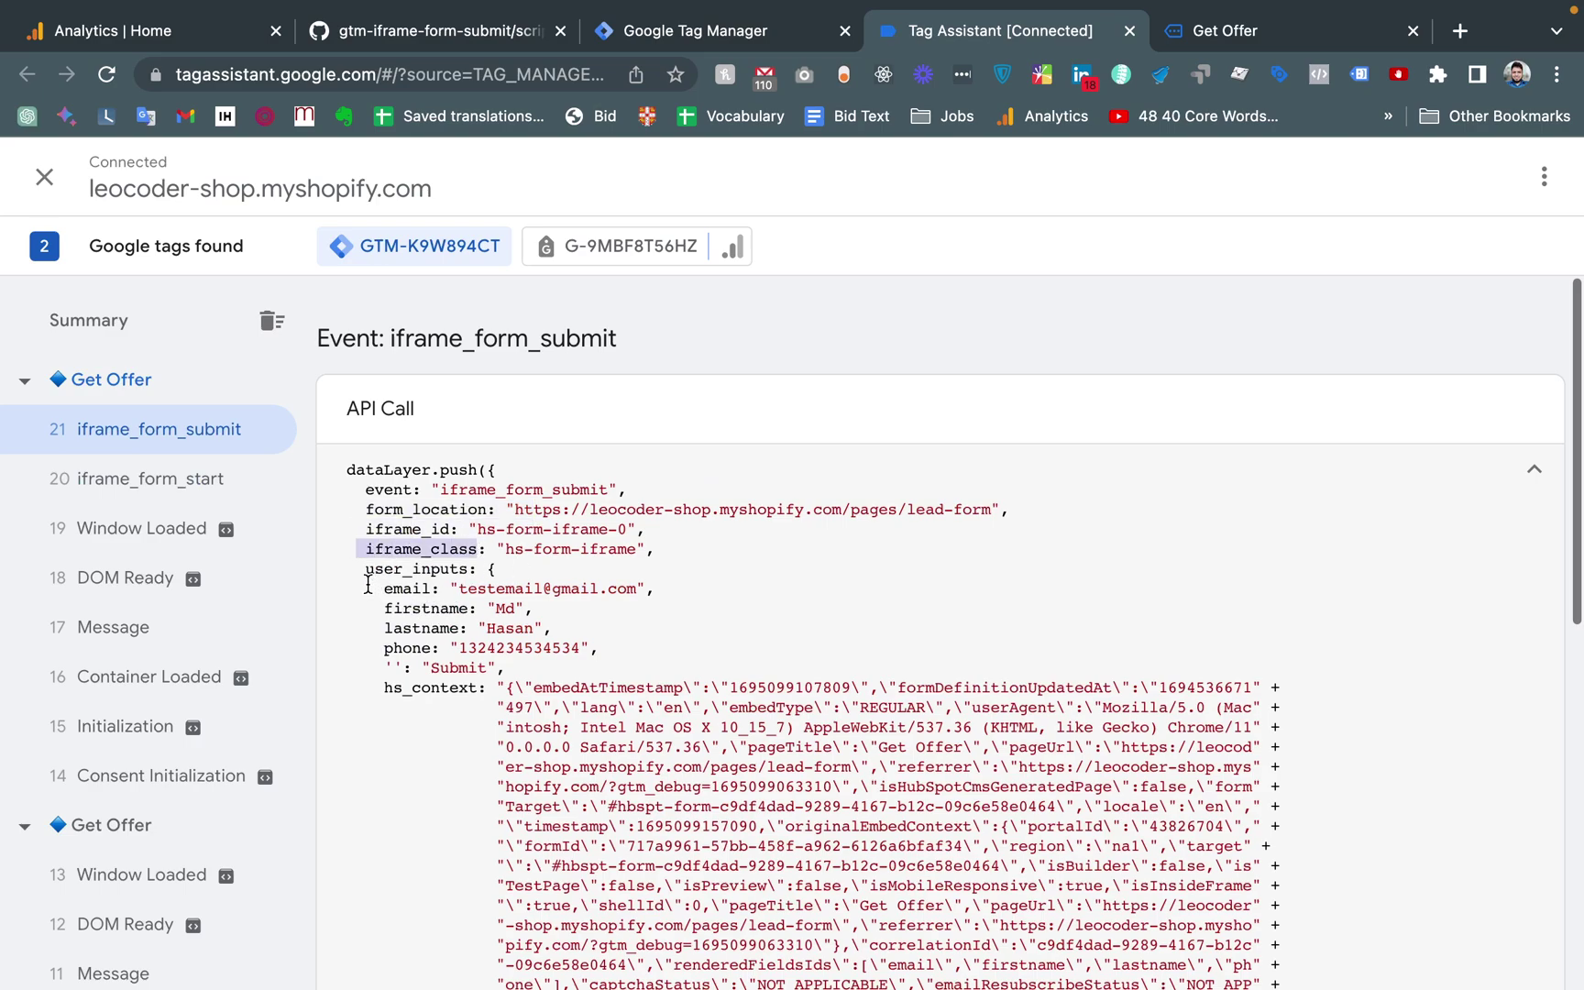
{"action": "left_click_drag", "start_coordinate": [357, 566], "coordinate": [536, 667]}
{"action": "scroll", "coordinate": [536, 664], "scroll_direction": "down", "scroll_amount": 1}
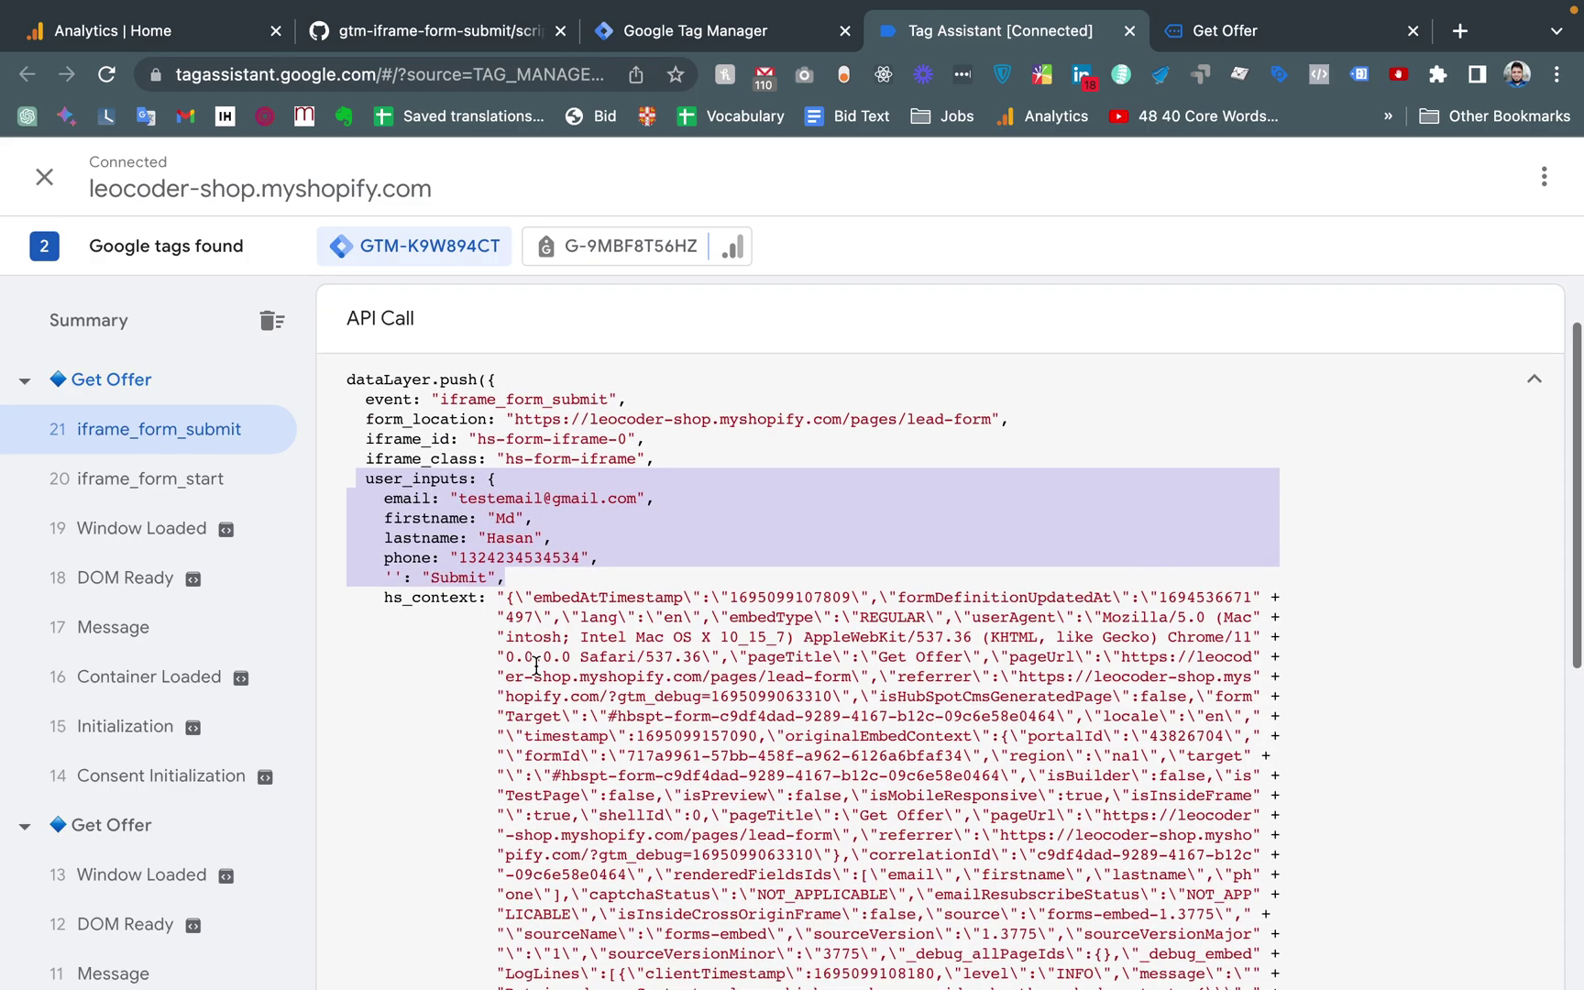
{"action": "scroll", "coordinate": [536, 665], "scroll_direction": "down", "scroll_amount": 3}
{"action": "scroll", "coordinate": [536, 660], "scroll_direction": "up", "scroll_amount": 4}
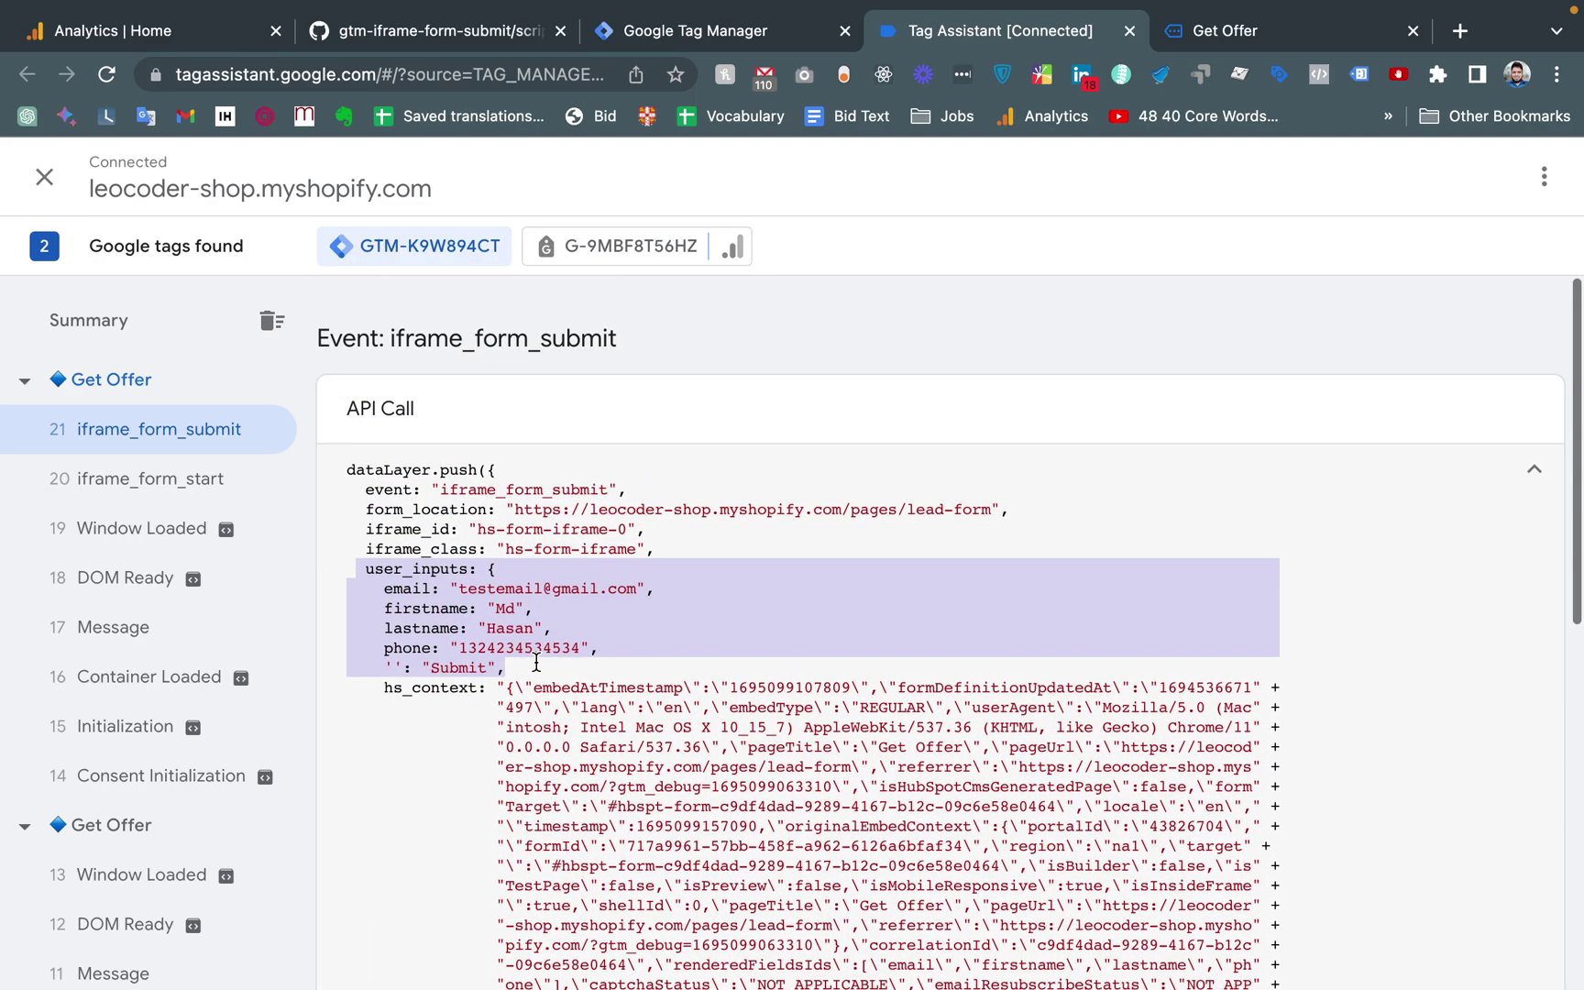
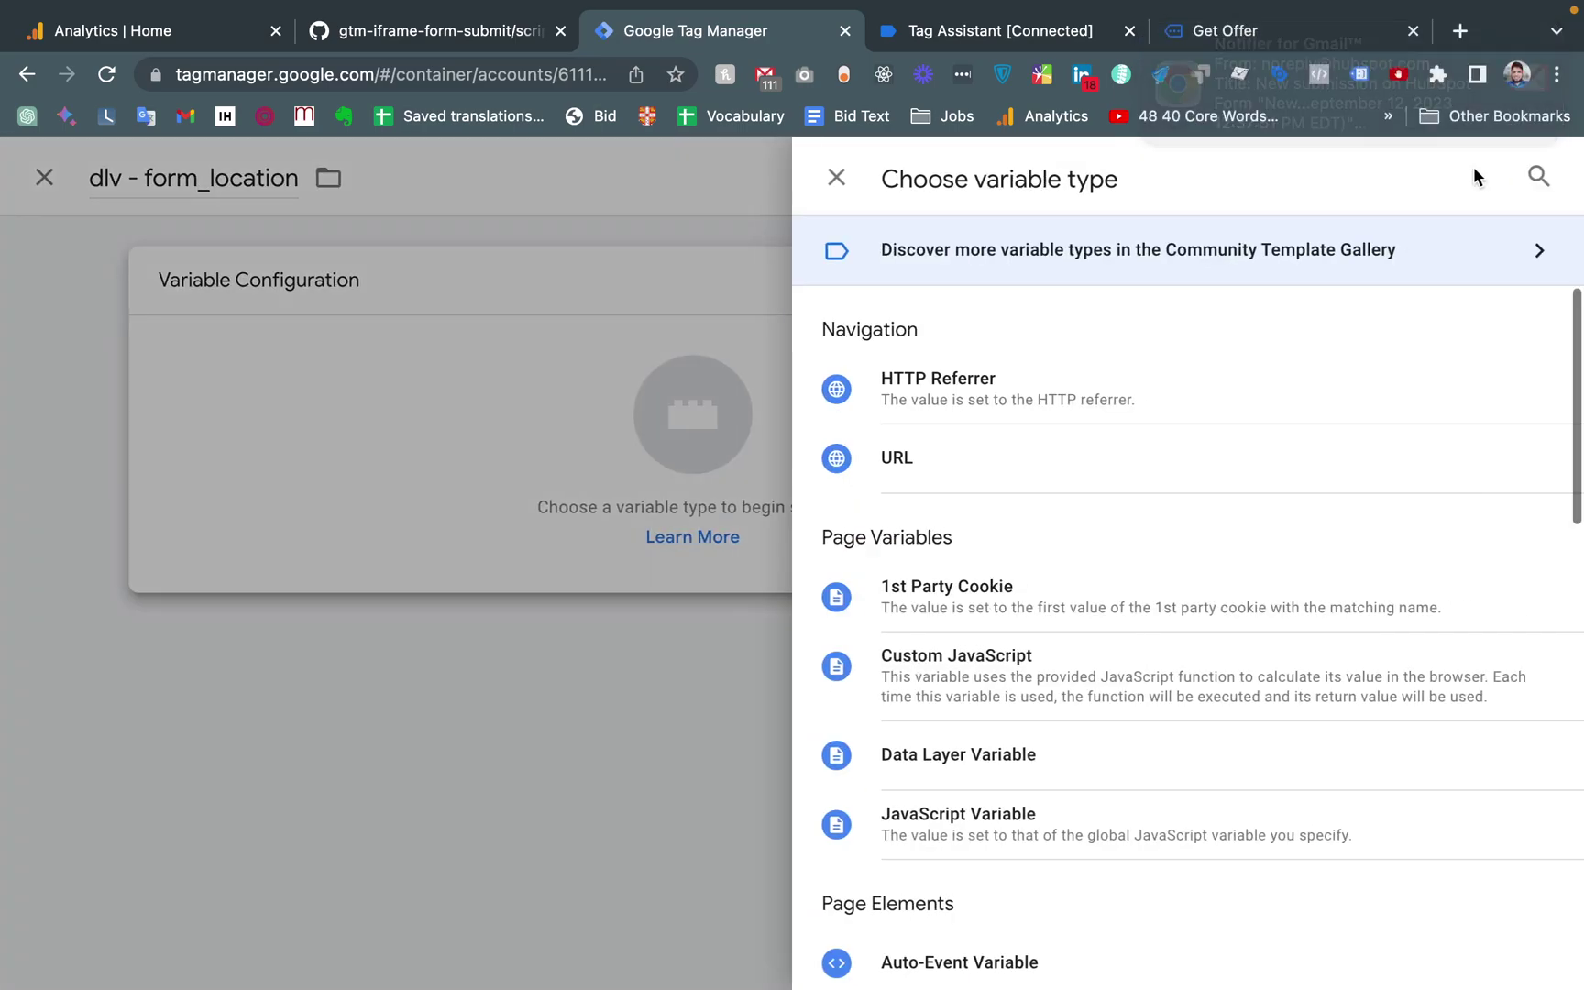
Choose the Data Layer Variable type and copy the form_location key from Tag Assistant
{"action": "left_click", "coordinate": [1539, 176]}
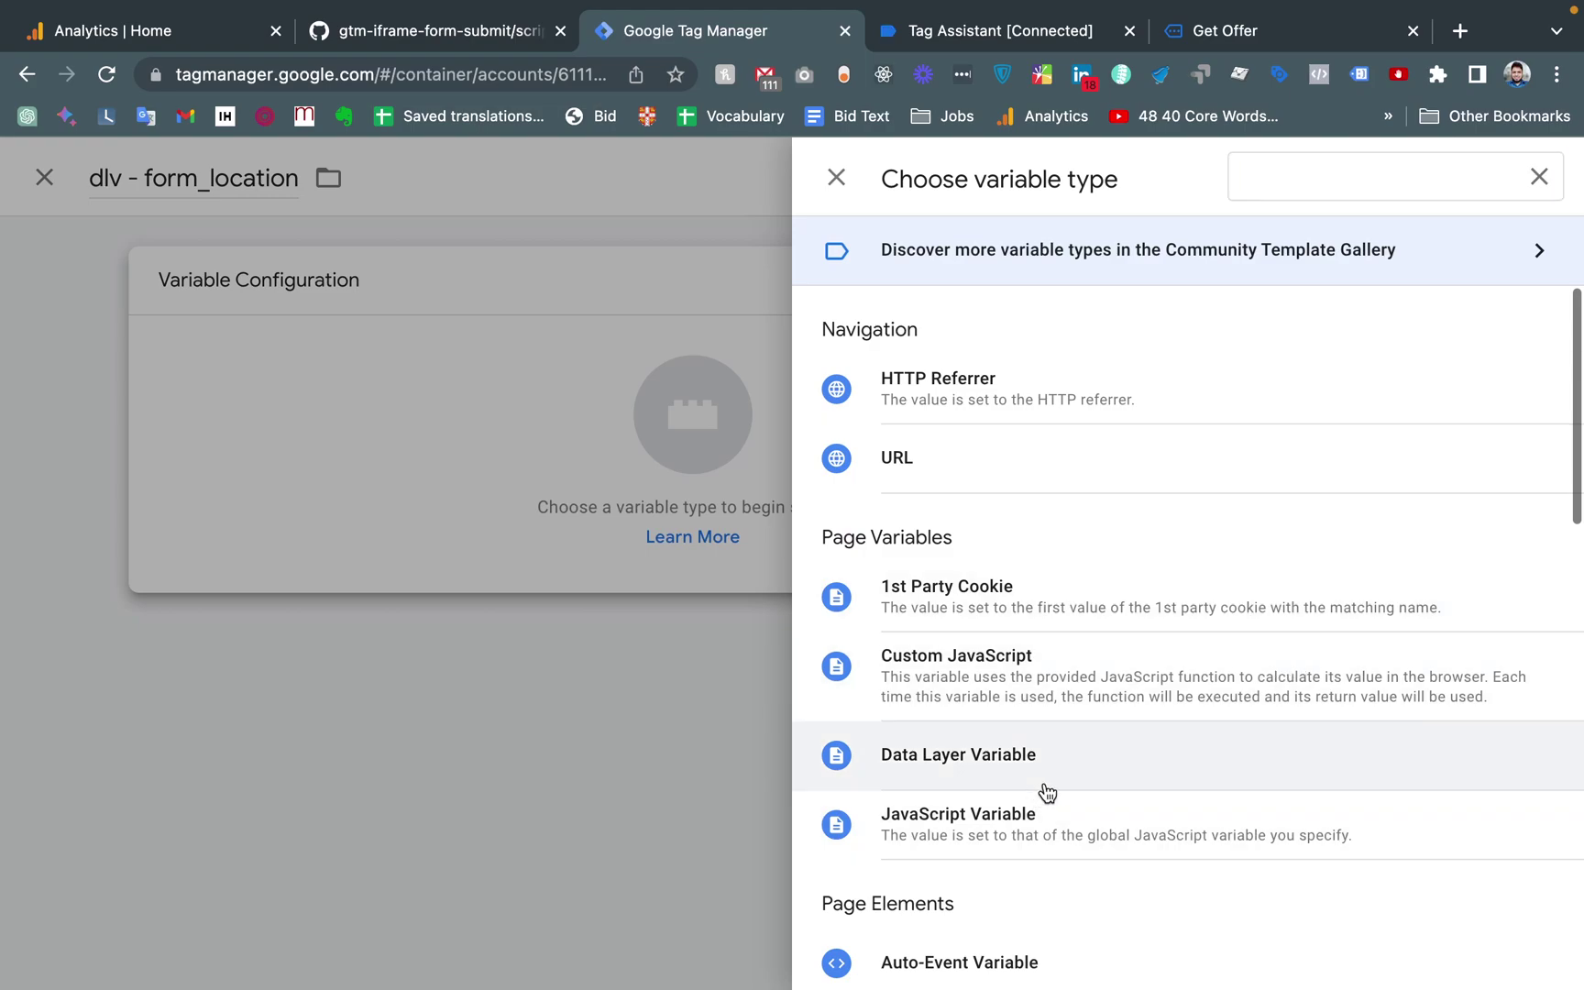
{"action": "left_click", "coordinate": [1021, 764]}
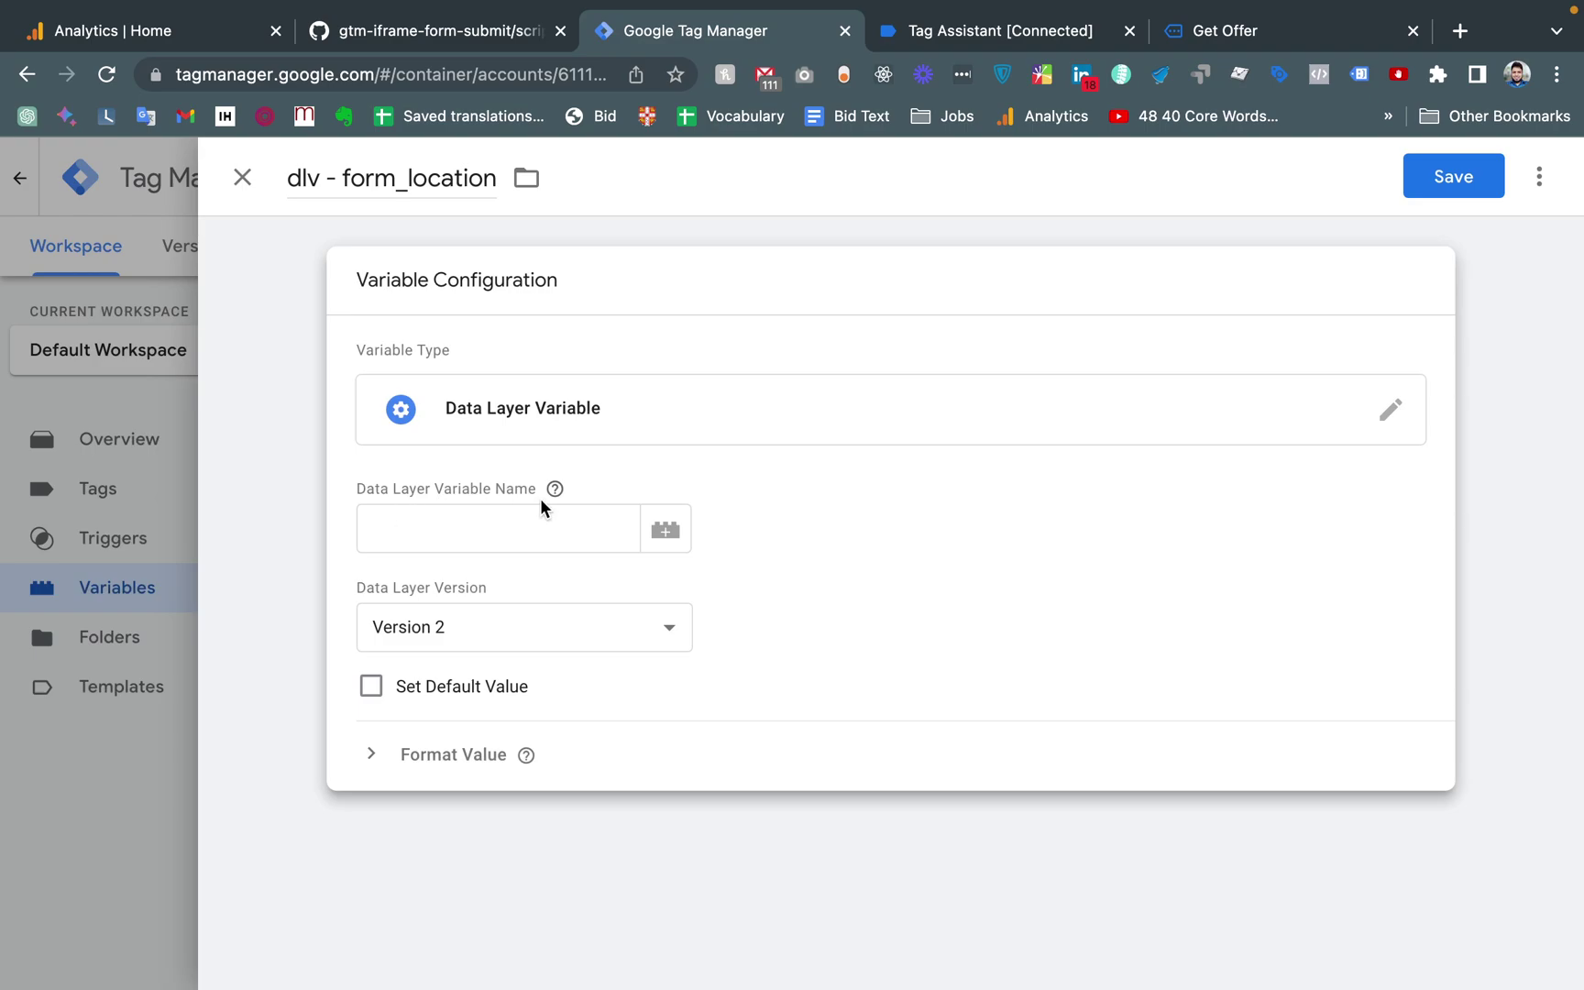
{"action": "left_click", "coordinate": [1078, 32]}
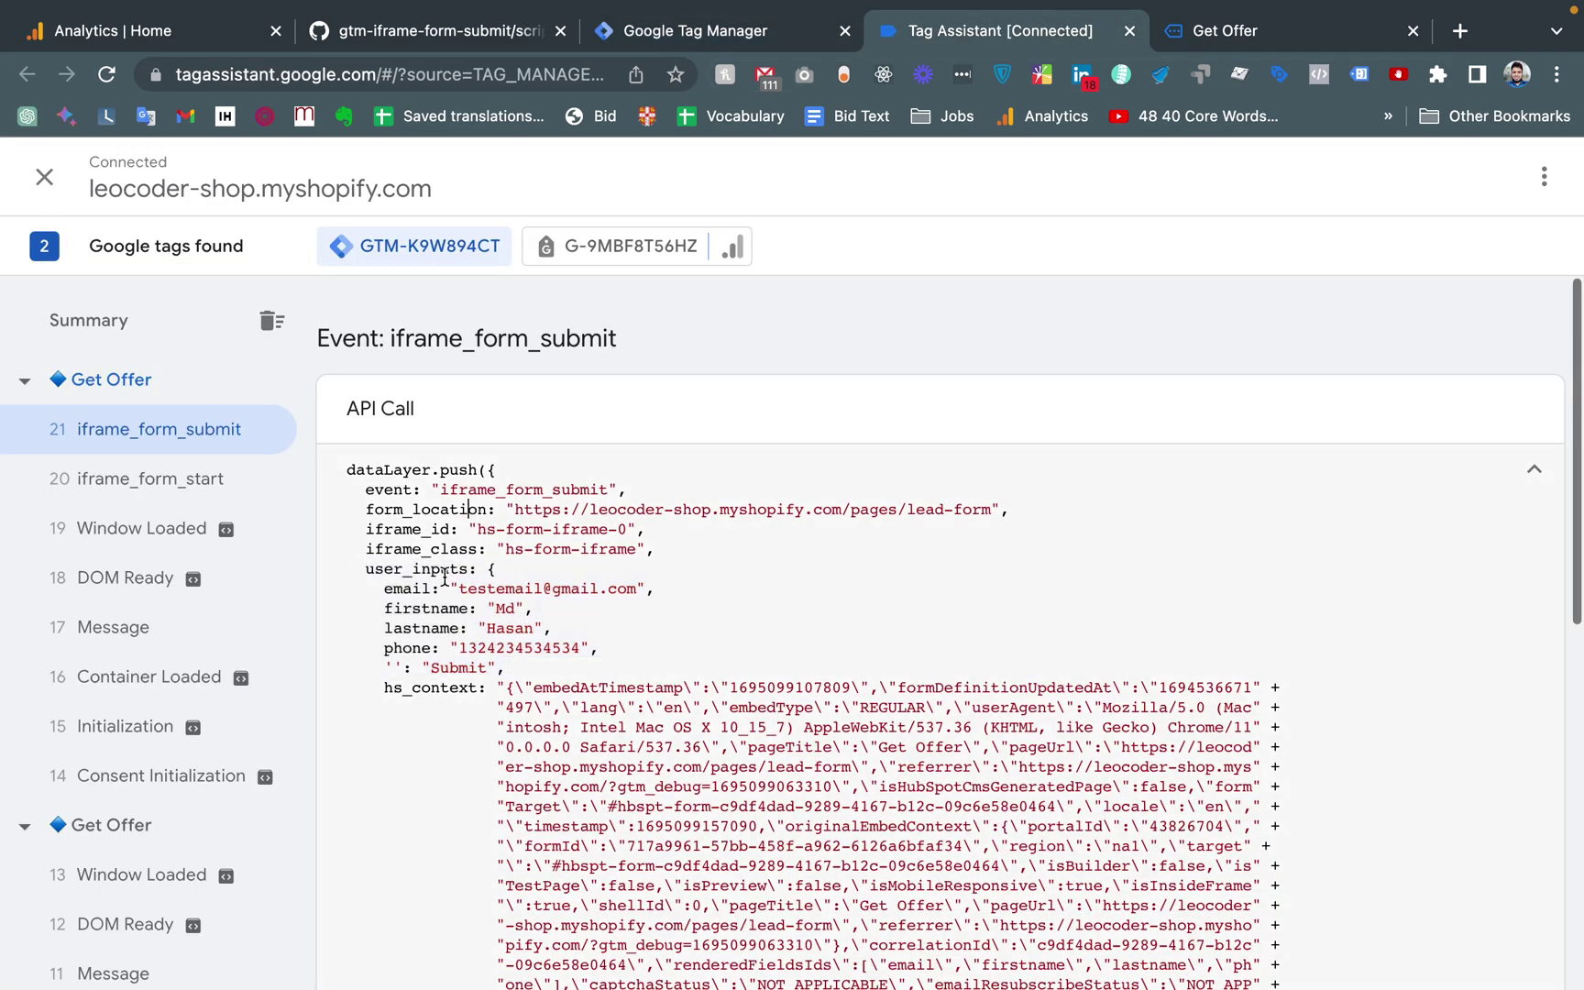
{"action": "double_click", "coordinate": [440, 512]}
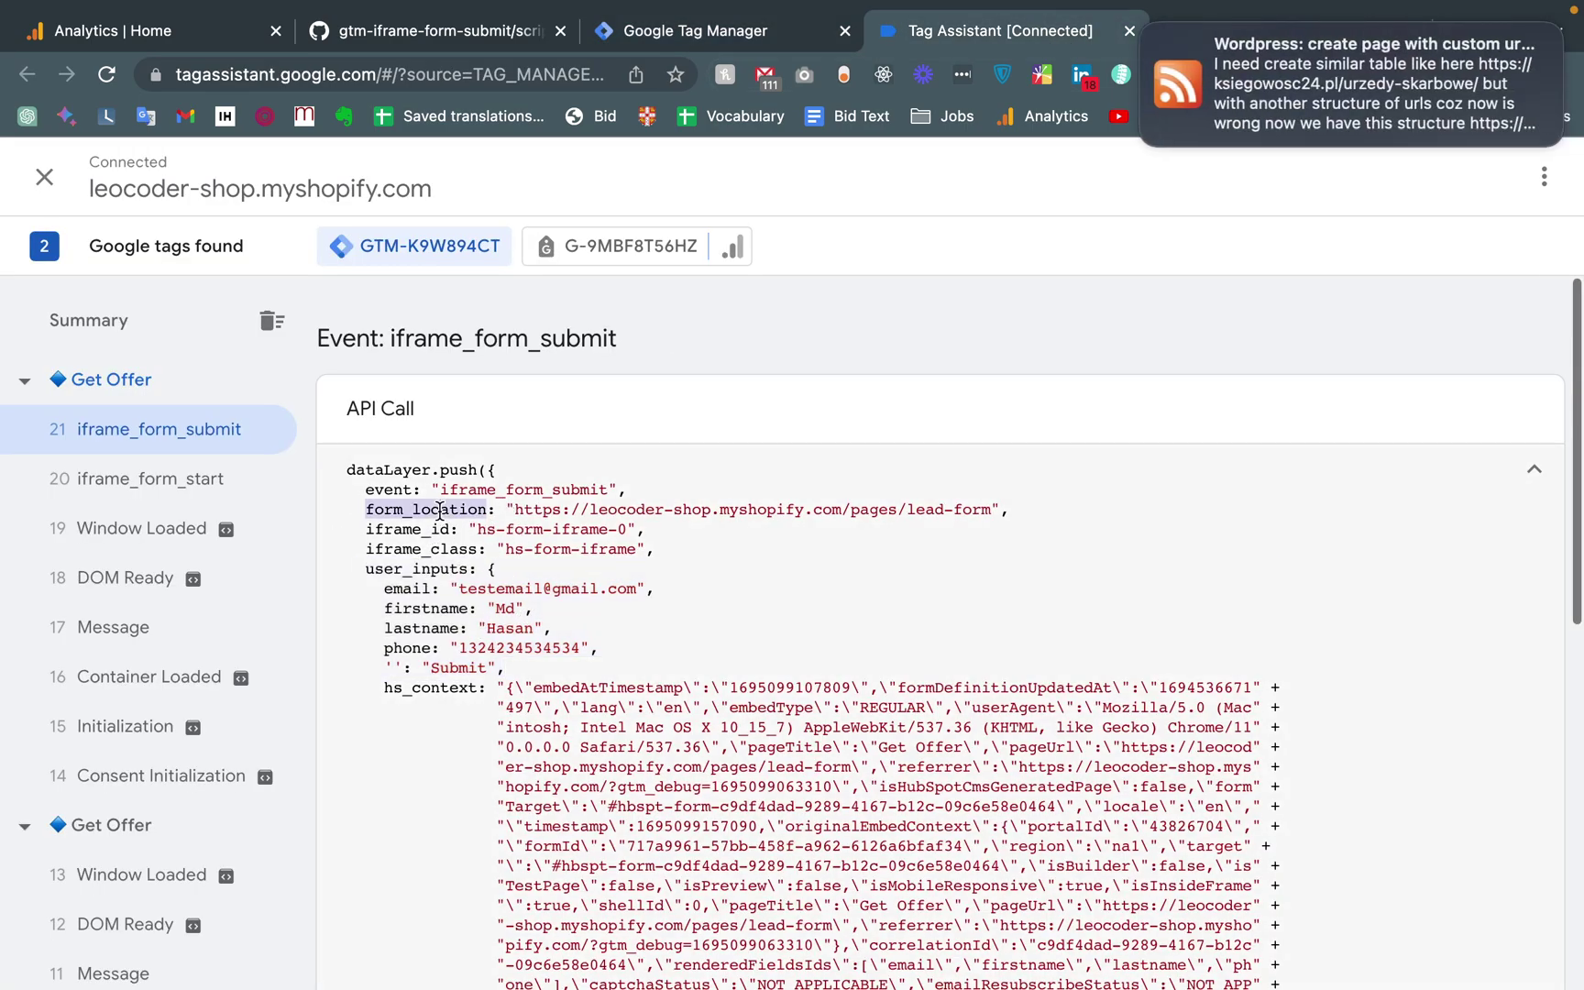
{"action": "left_click", "coordinate": [1504, 44]}
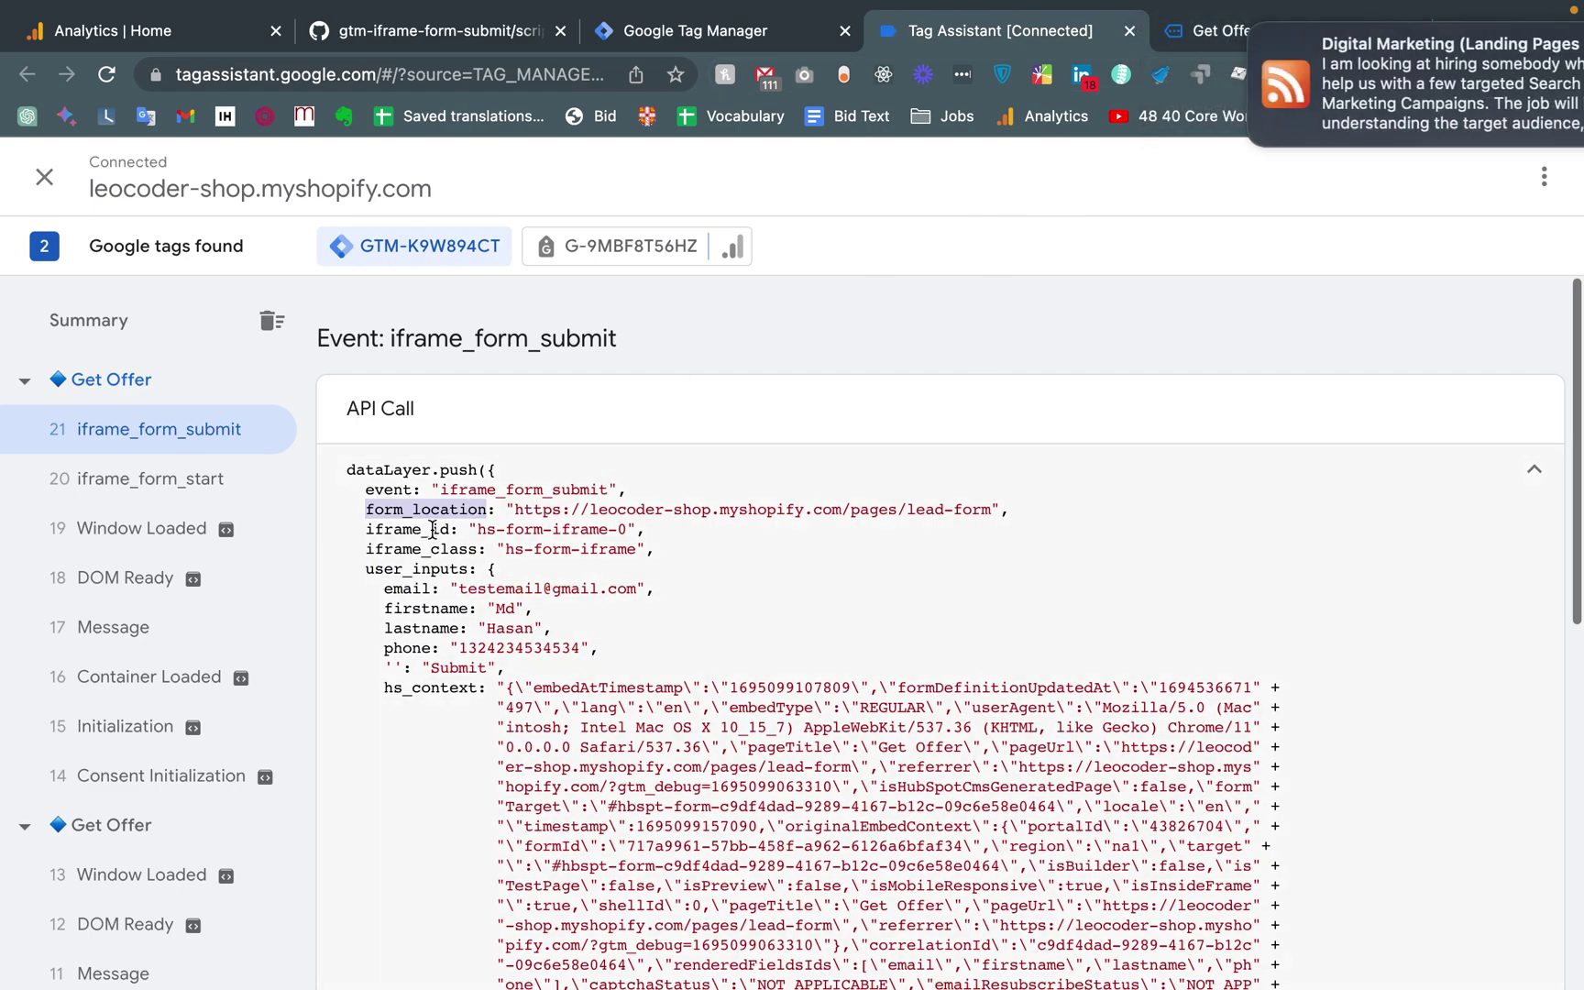
{"action": "mouse_move", "coordinate": [1274, 30]}
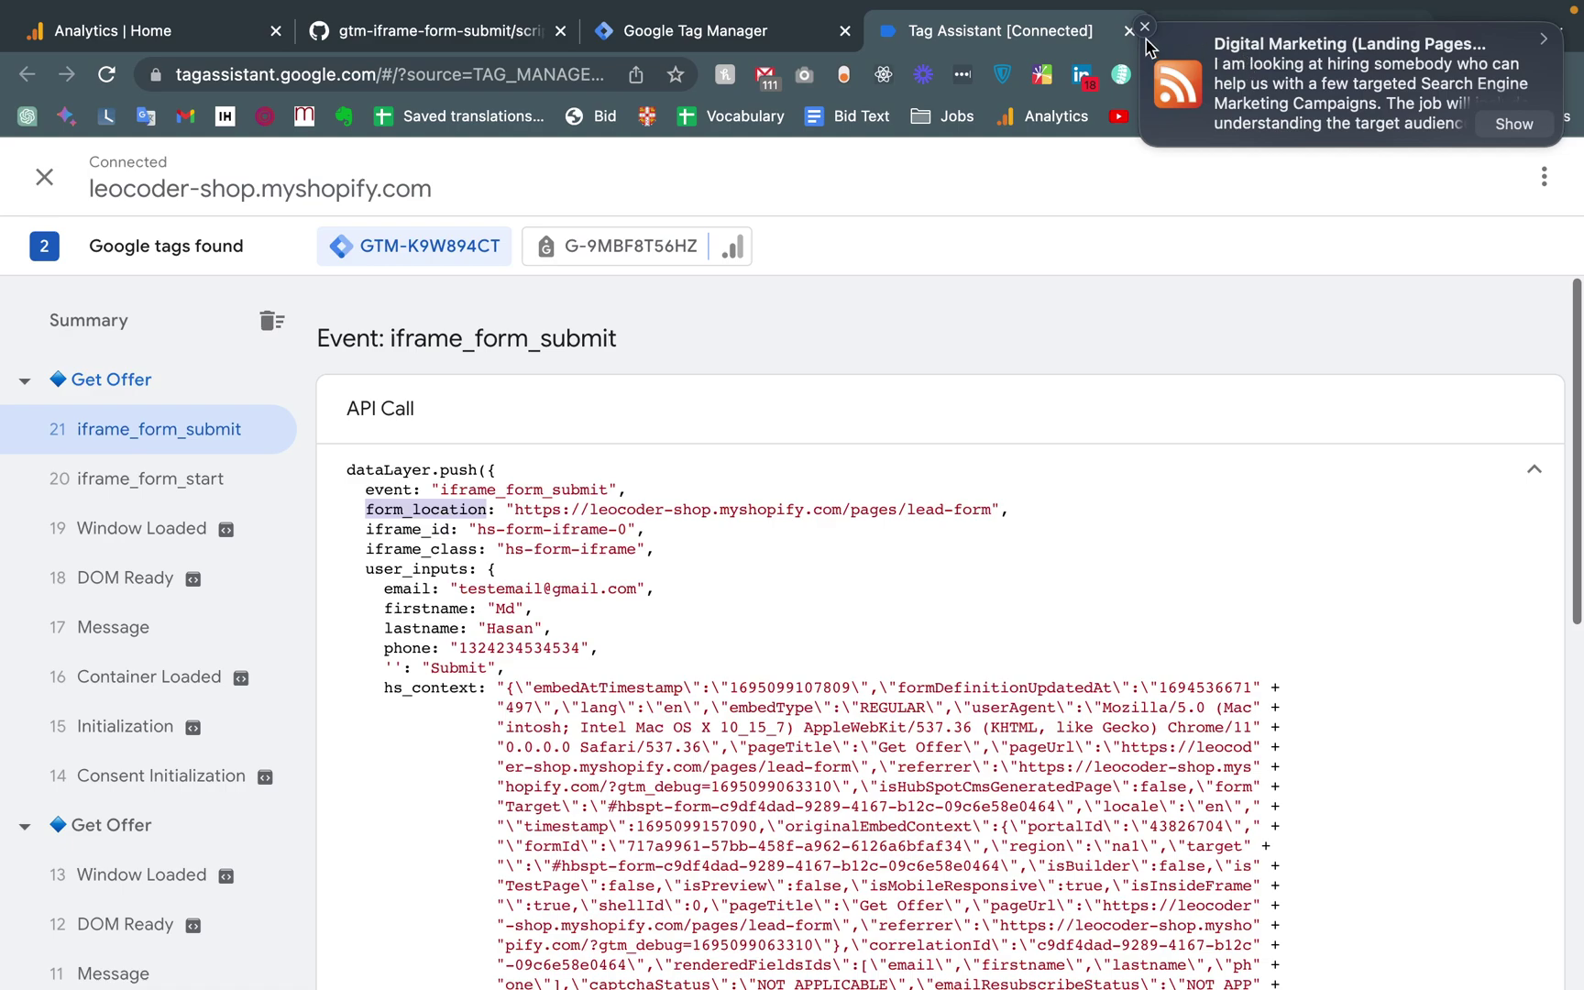
{"action": "left_click", "coordinate": [1145, 27]}
{"action": "left_click_drag", "start_coordinate": [366, 568], "coordinate": [489, 567]}
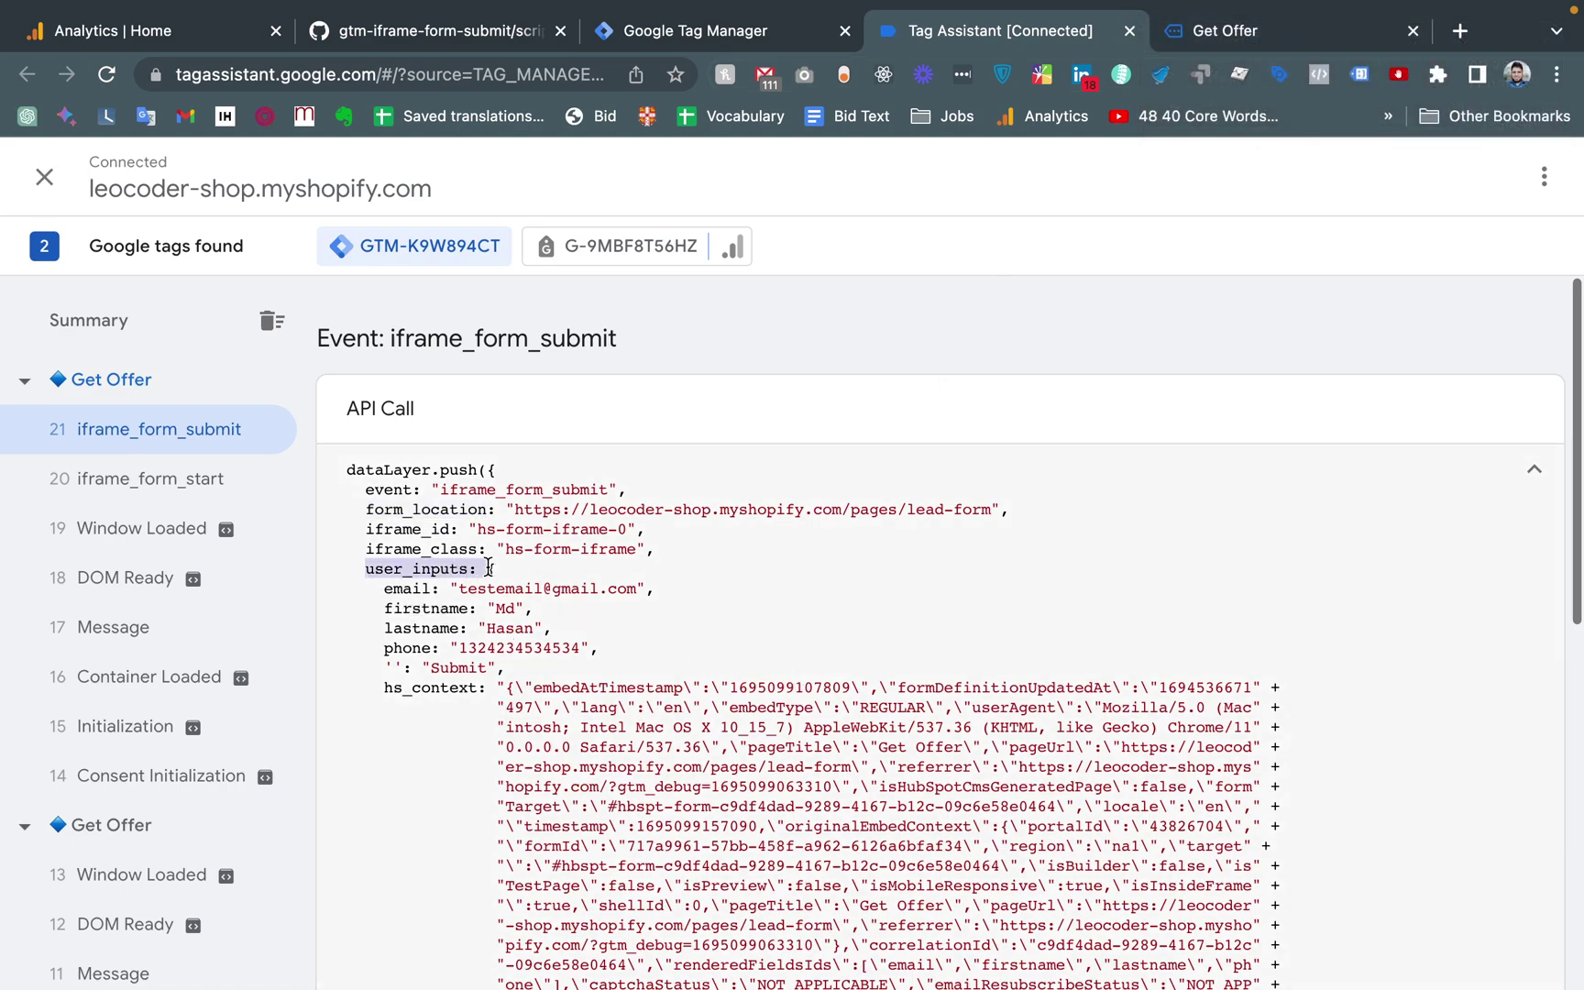
{"action": "left_click_drag", "start_coordinate": [348, 570], "coordinate": [539, 654]}
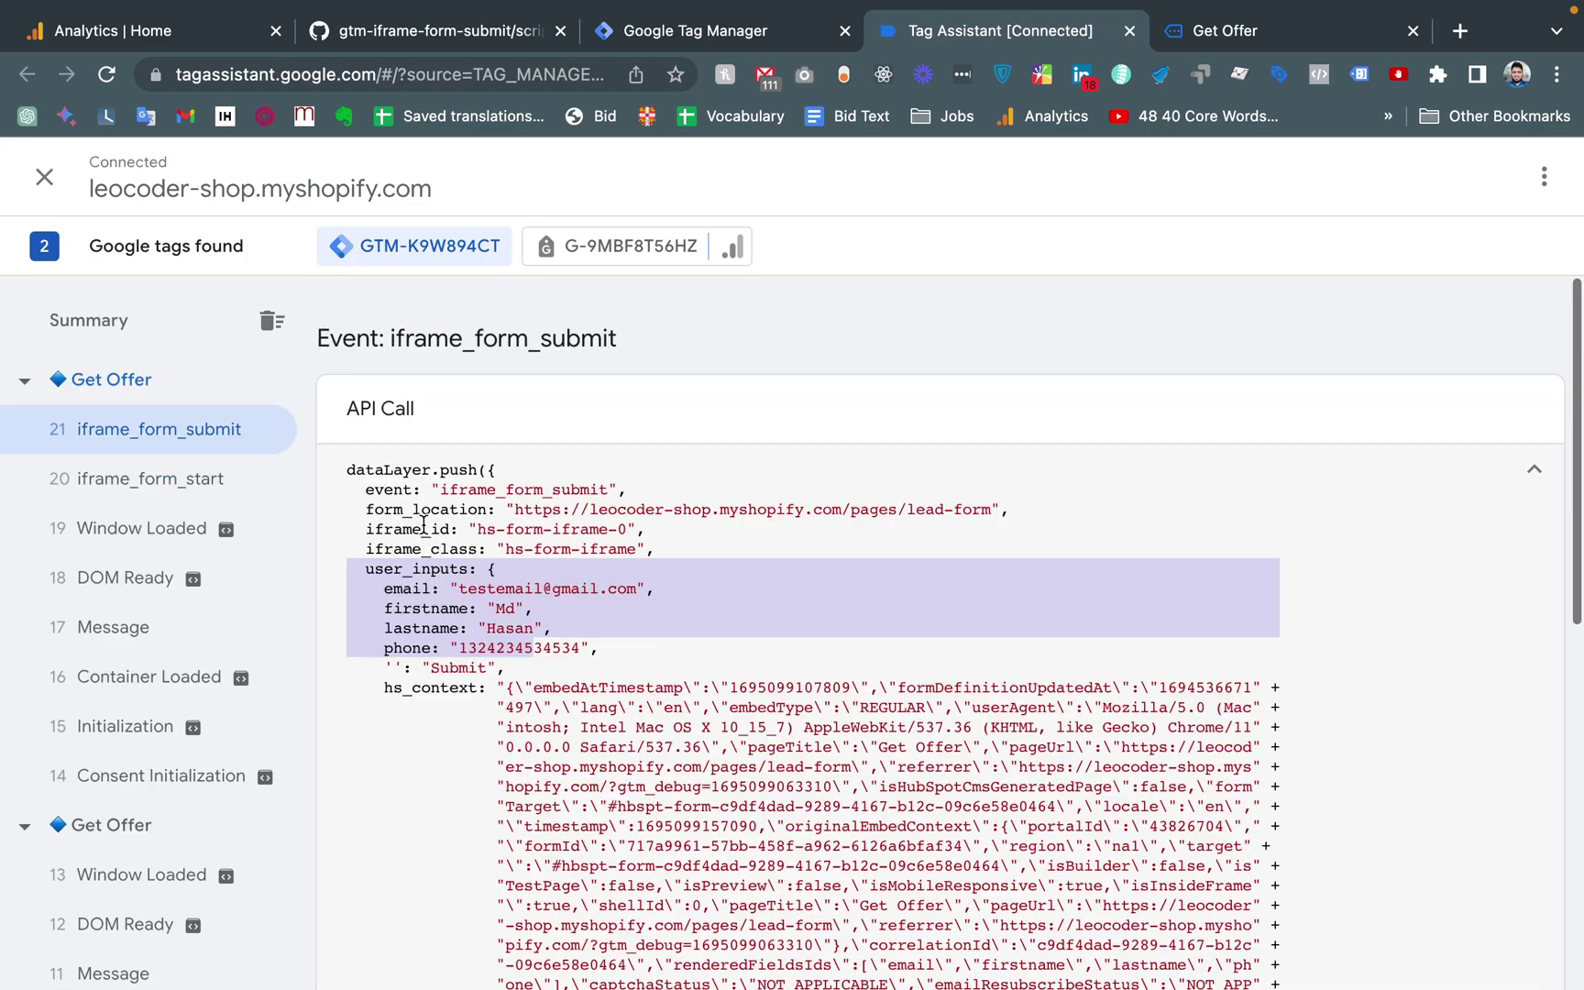
{"action": "double_click", "coordinate": [411, 511]}
{"action": "key", "text": "ctrl+c"}
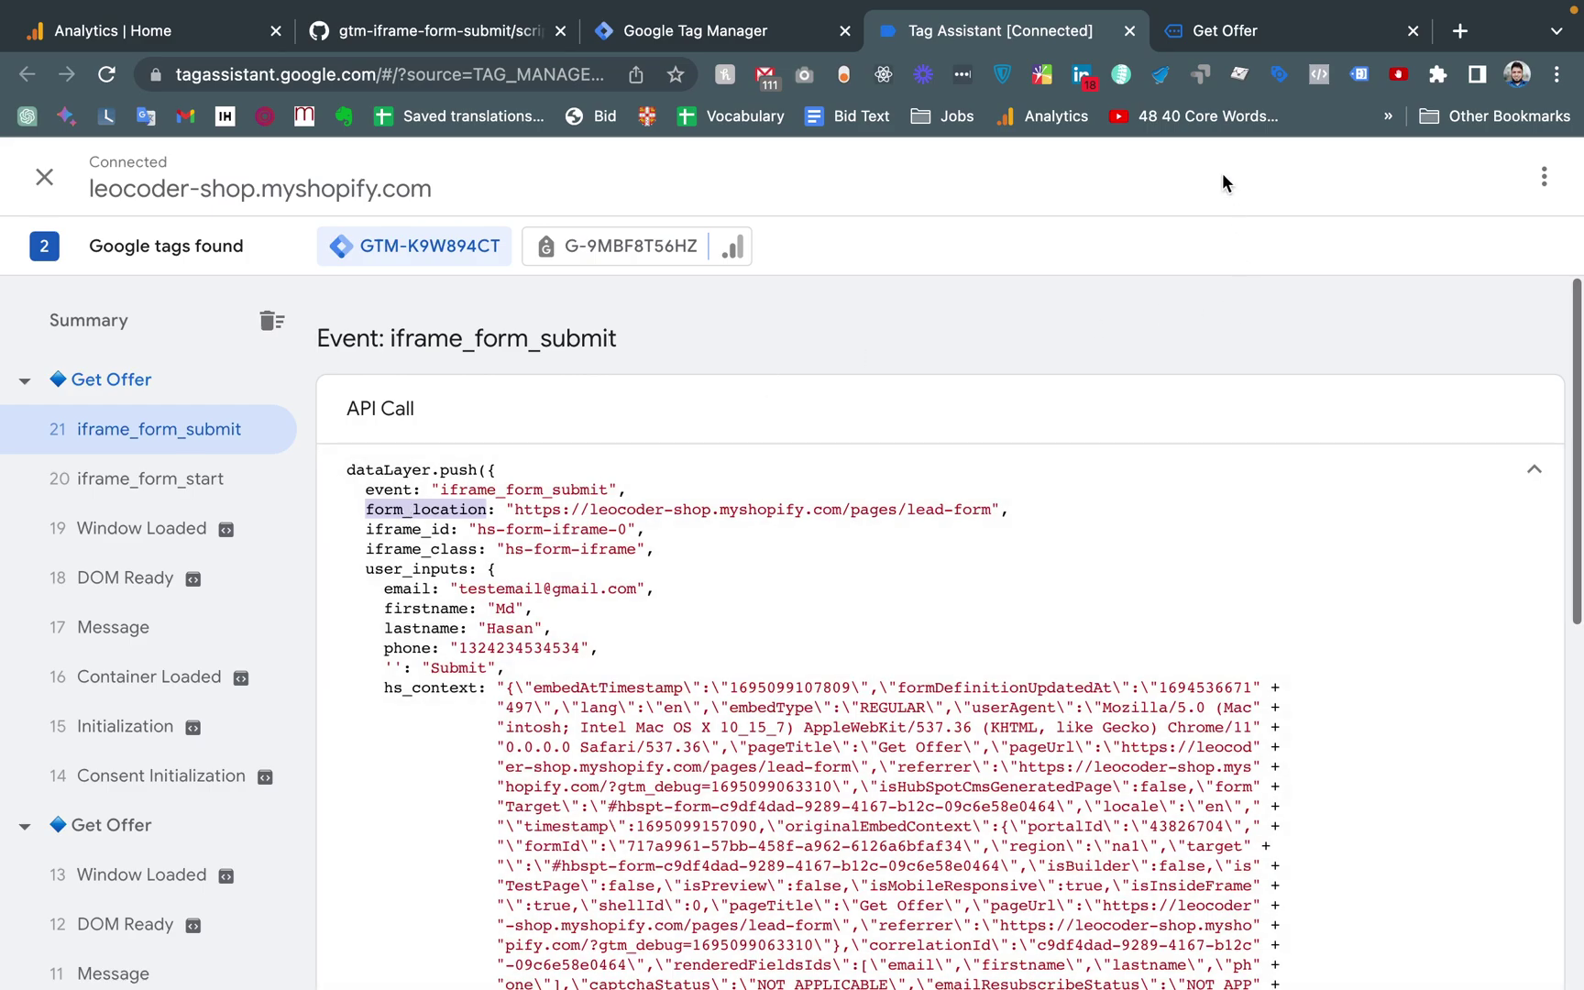
{"action": "left_click", "coordinate": [1192, 33]}
{"action": "left_click", "coordinate": [1074, 35]}
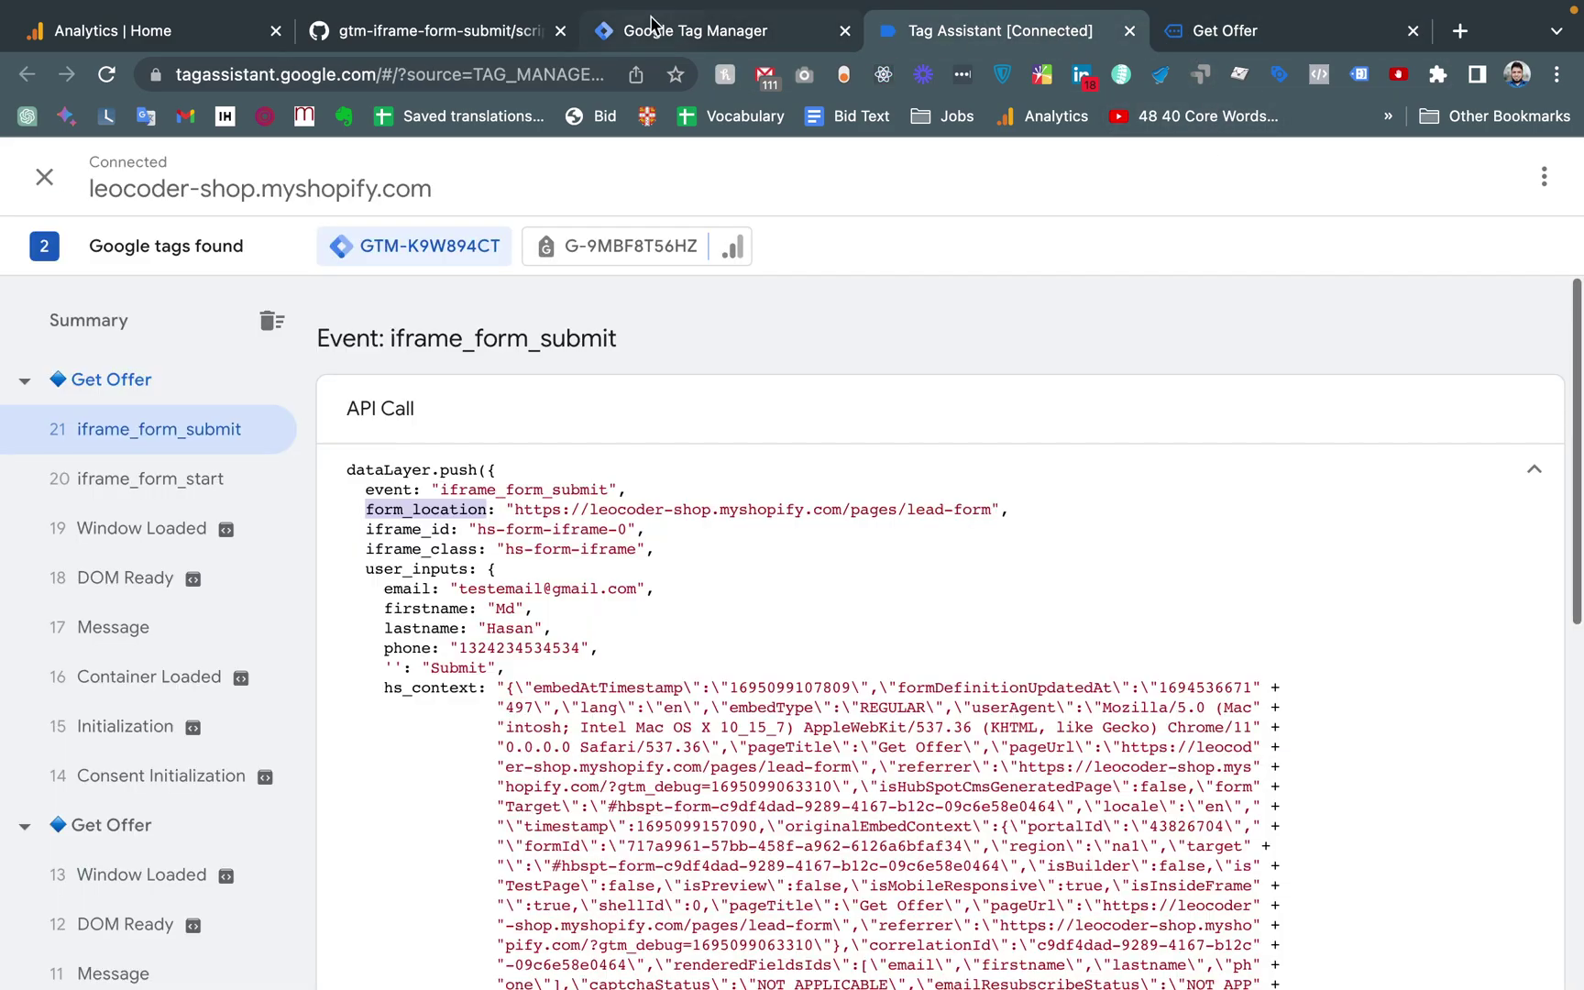
Paste form_location as the Data Layer Variable Name and save the variable
{"action": "left_click", "coordinate": [651, 23]}
{"action": "left_click", "coordinate": [410, 527]}
{"action": "key", "text": "ctrl+v"}
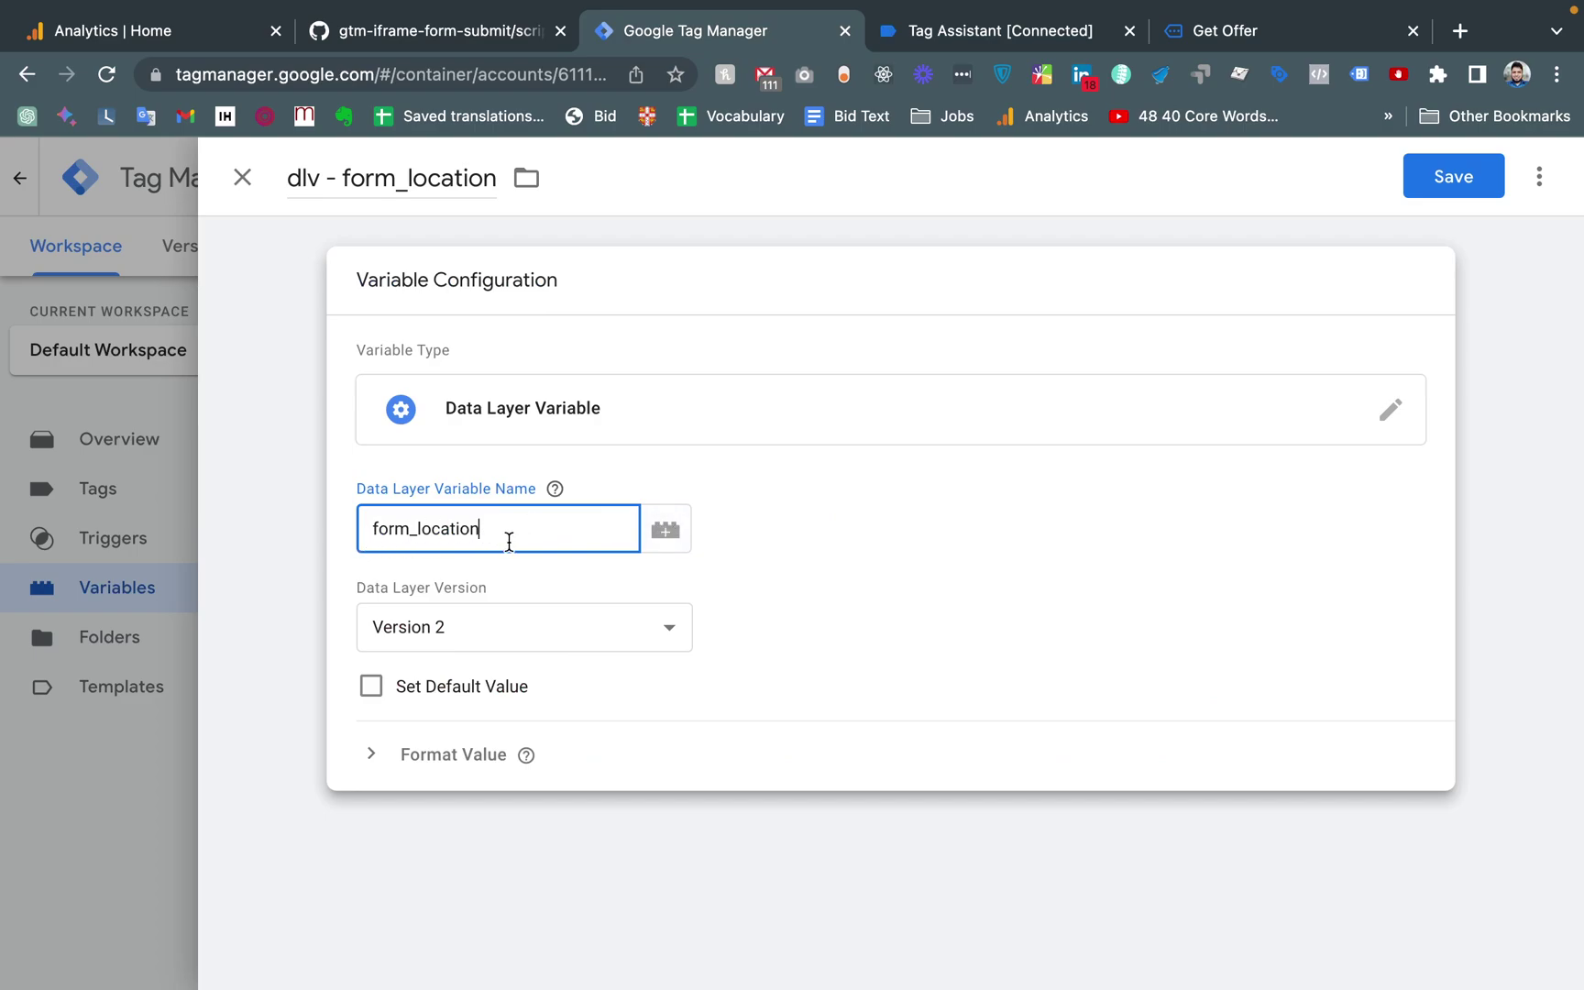
{"action": "left_click_drag", "start_coordinate": [506, 528], "coordinate": [338, 530]}
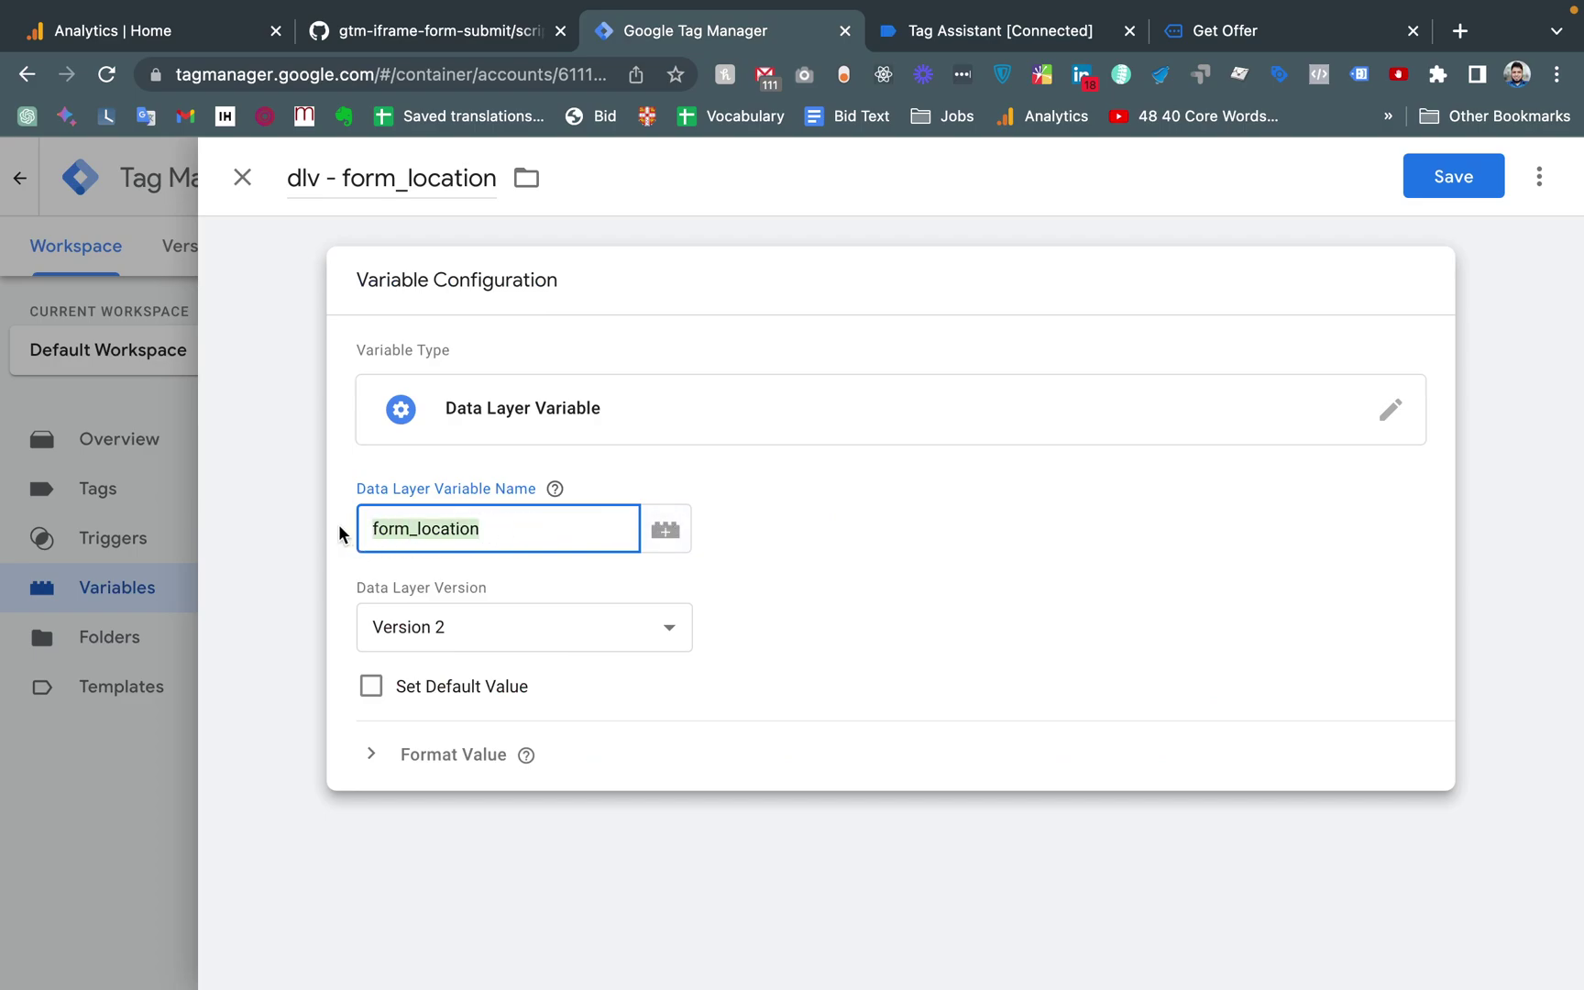
{"action": "left_click", "coordinate": [338, 524]}
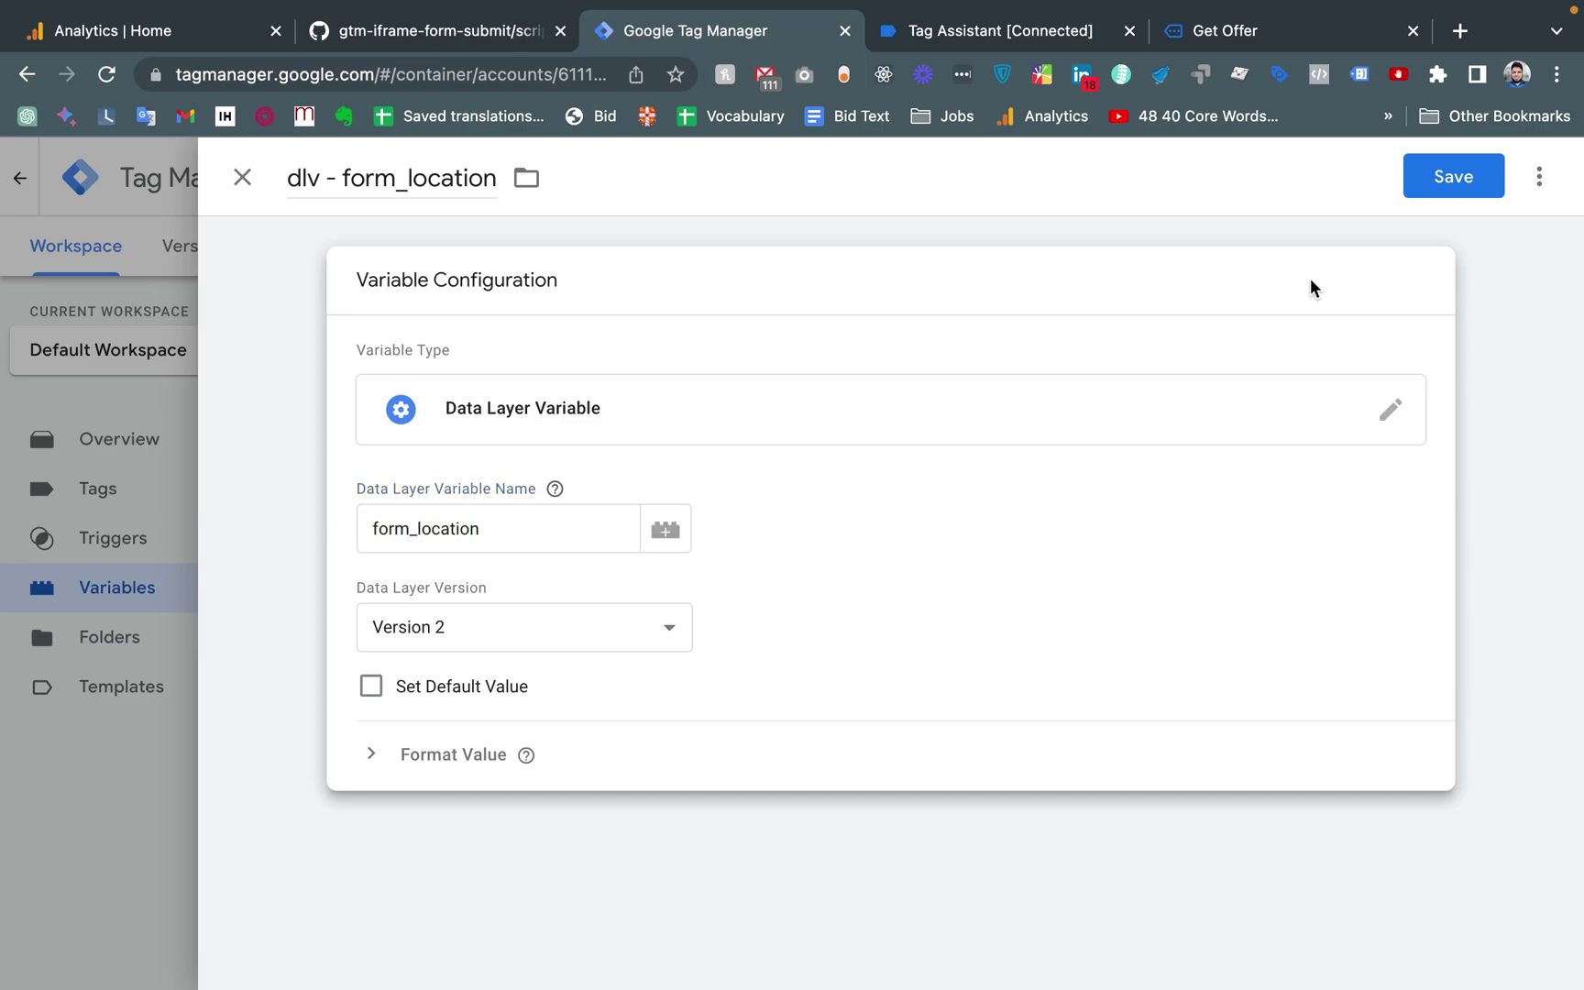
{"action": "left_click", "coordinate": [1463, 170]}
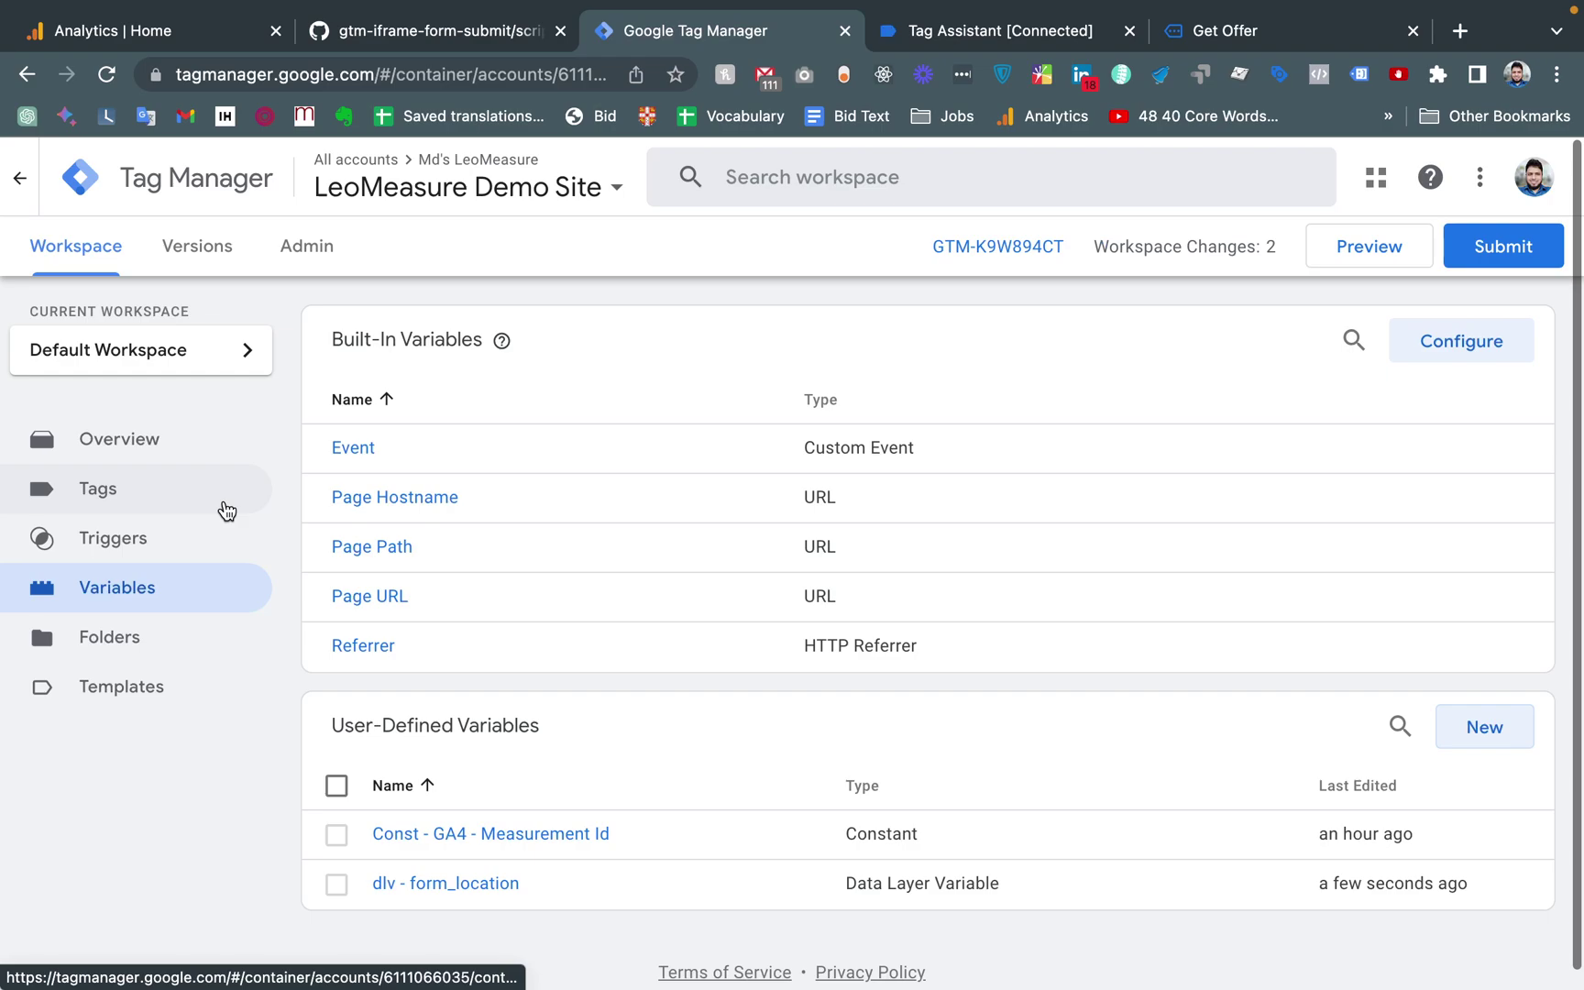
{"action": "left_click", "coordinate": [1050, 27]}
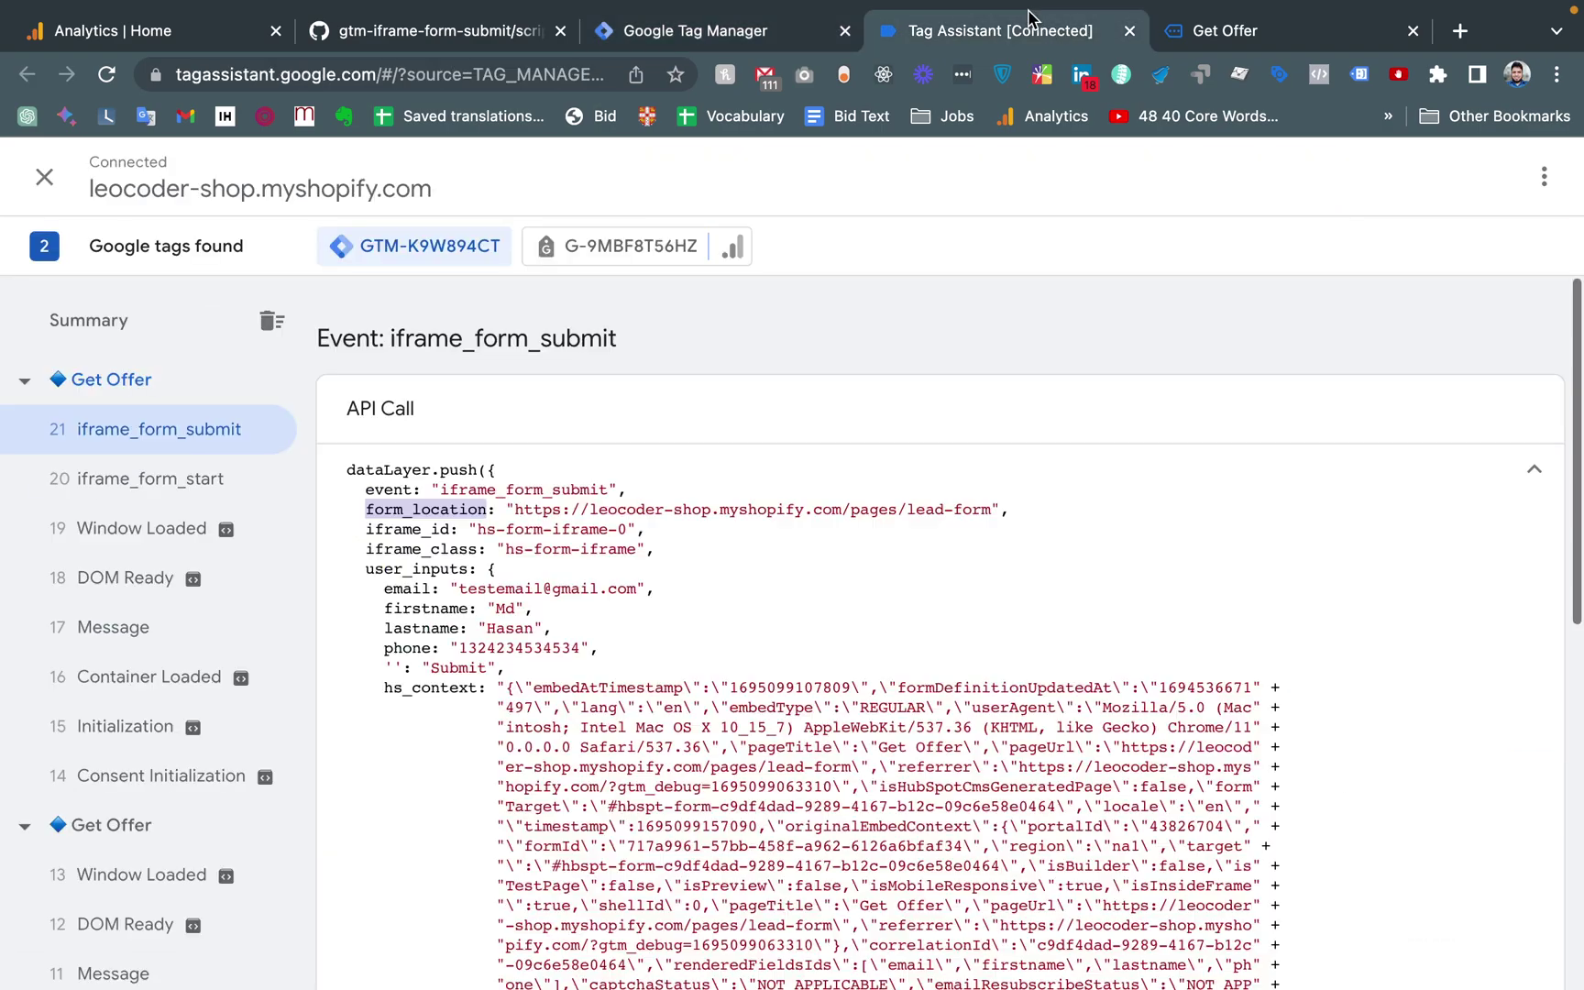
{"action": "left_click", "coordinate": [109, 488]}
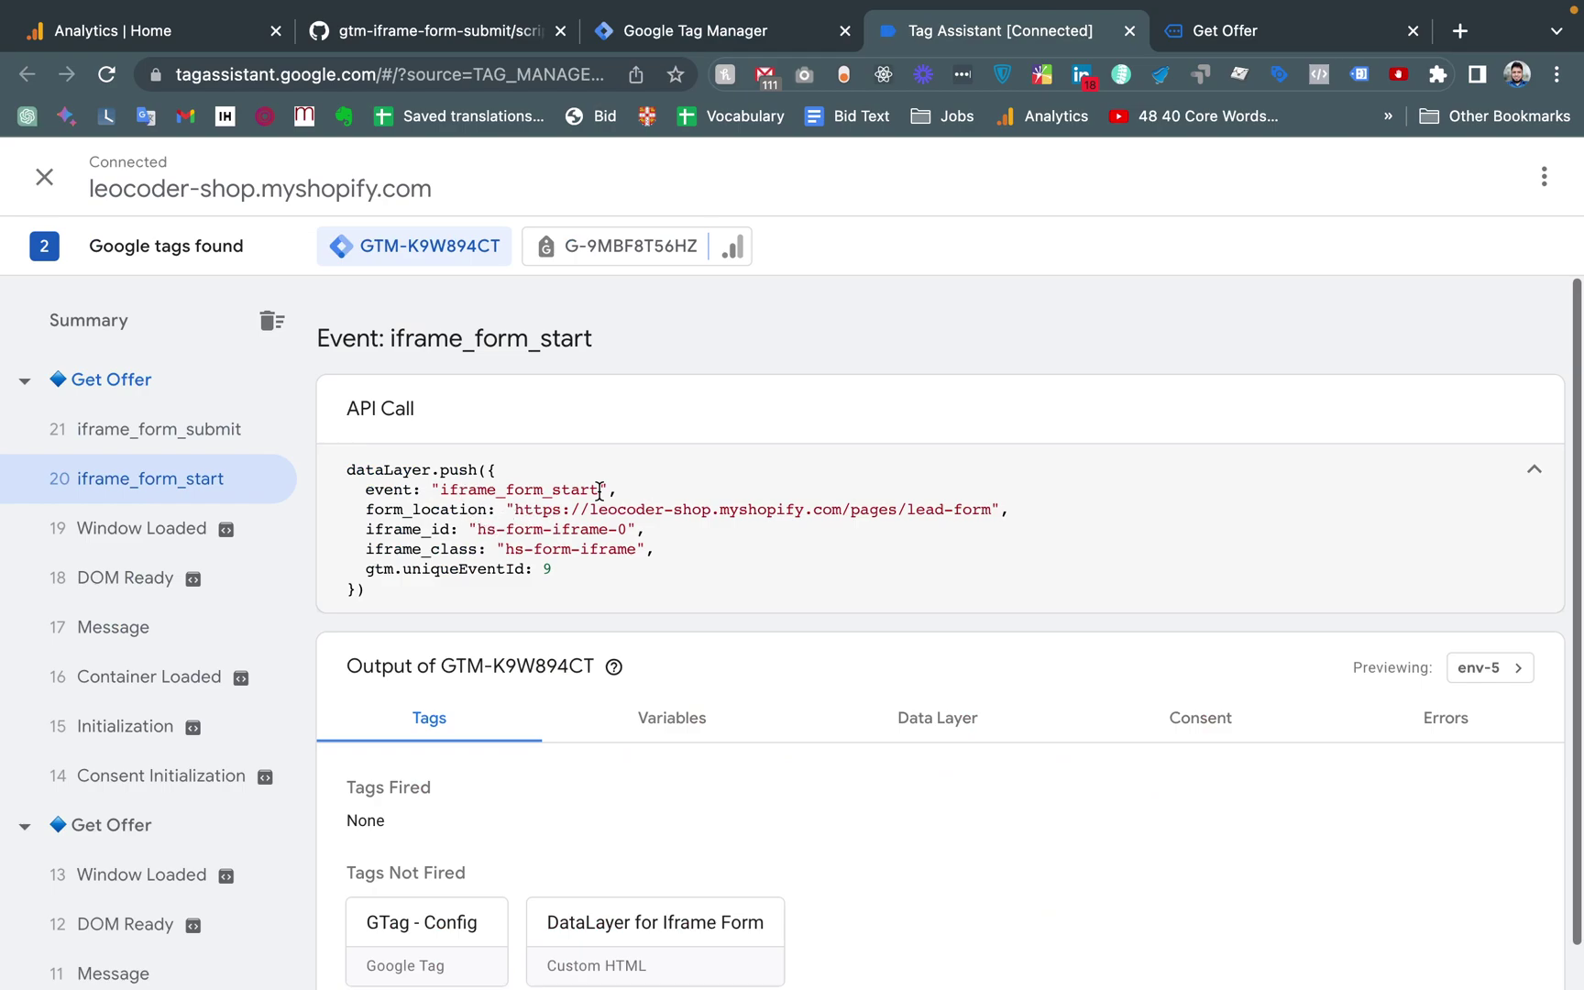
{"action": "left_click", "coordinate": [237, 440]}
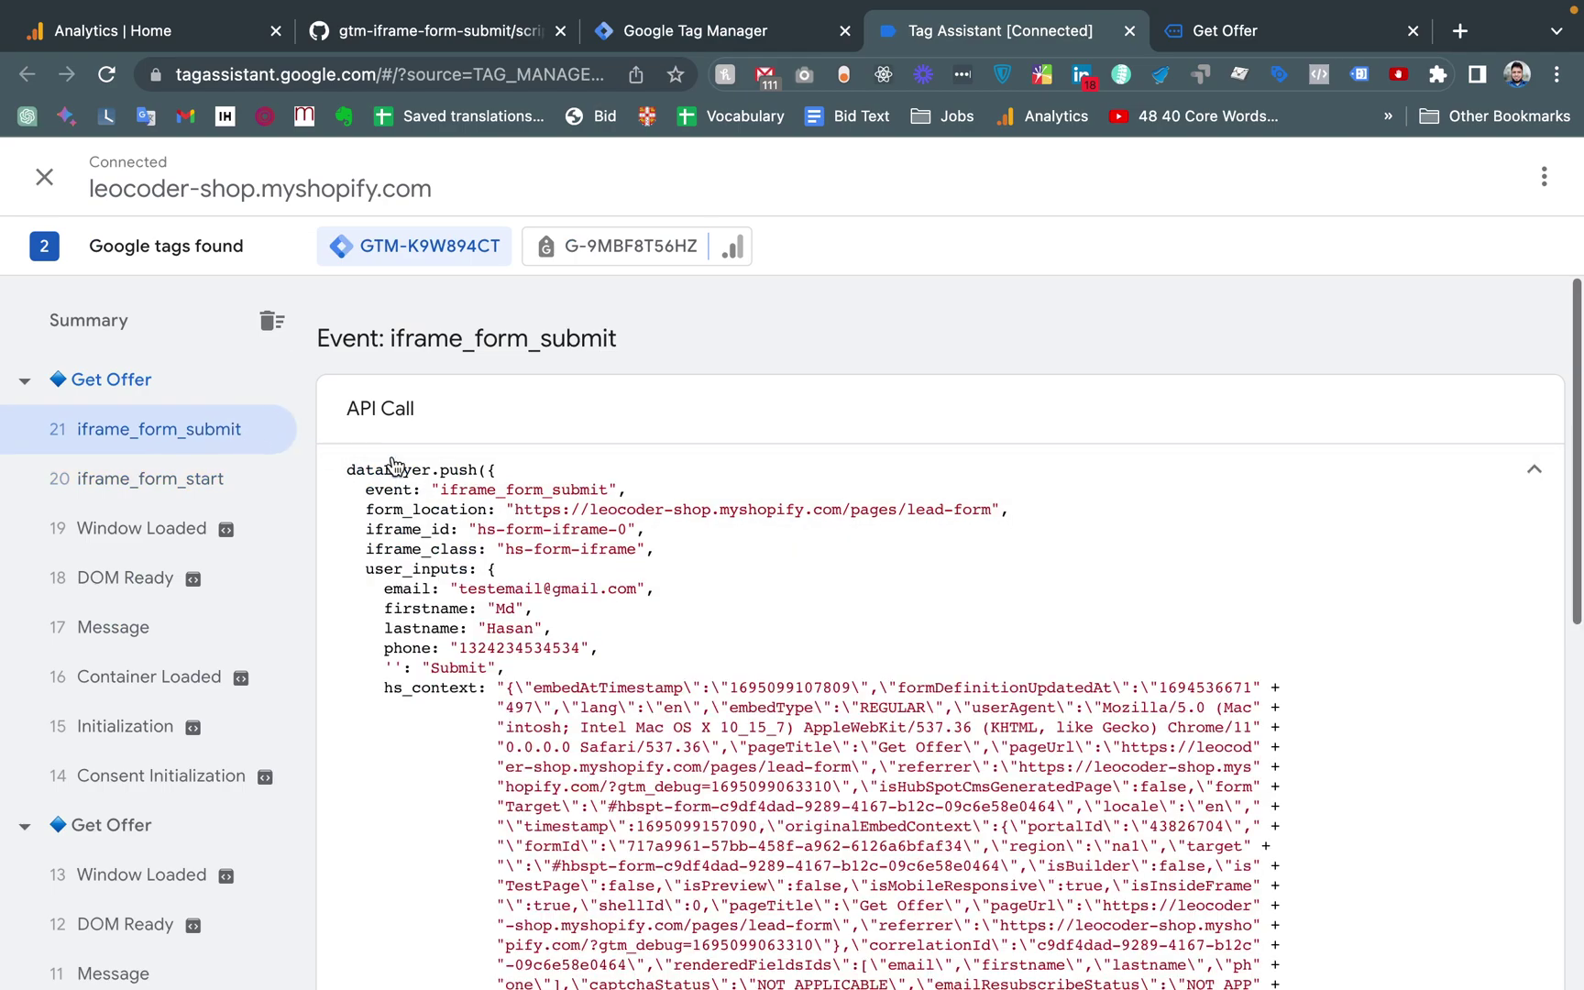
{"action": "left_click", "coordinate": [163, 476]}
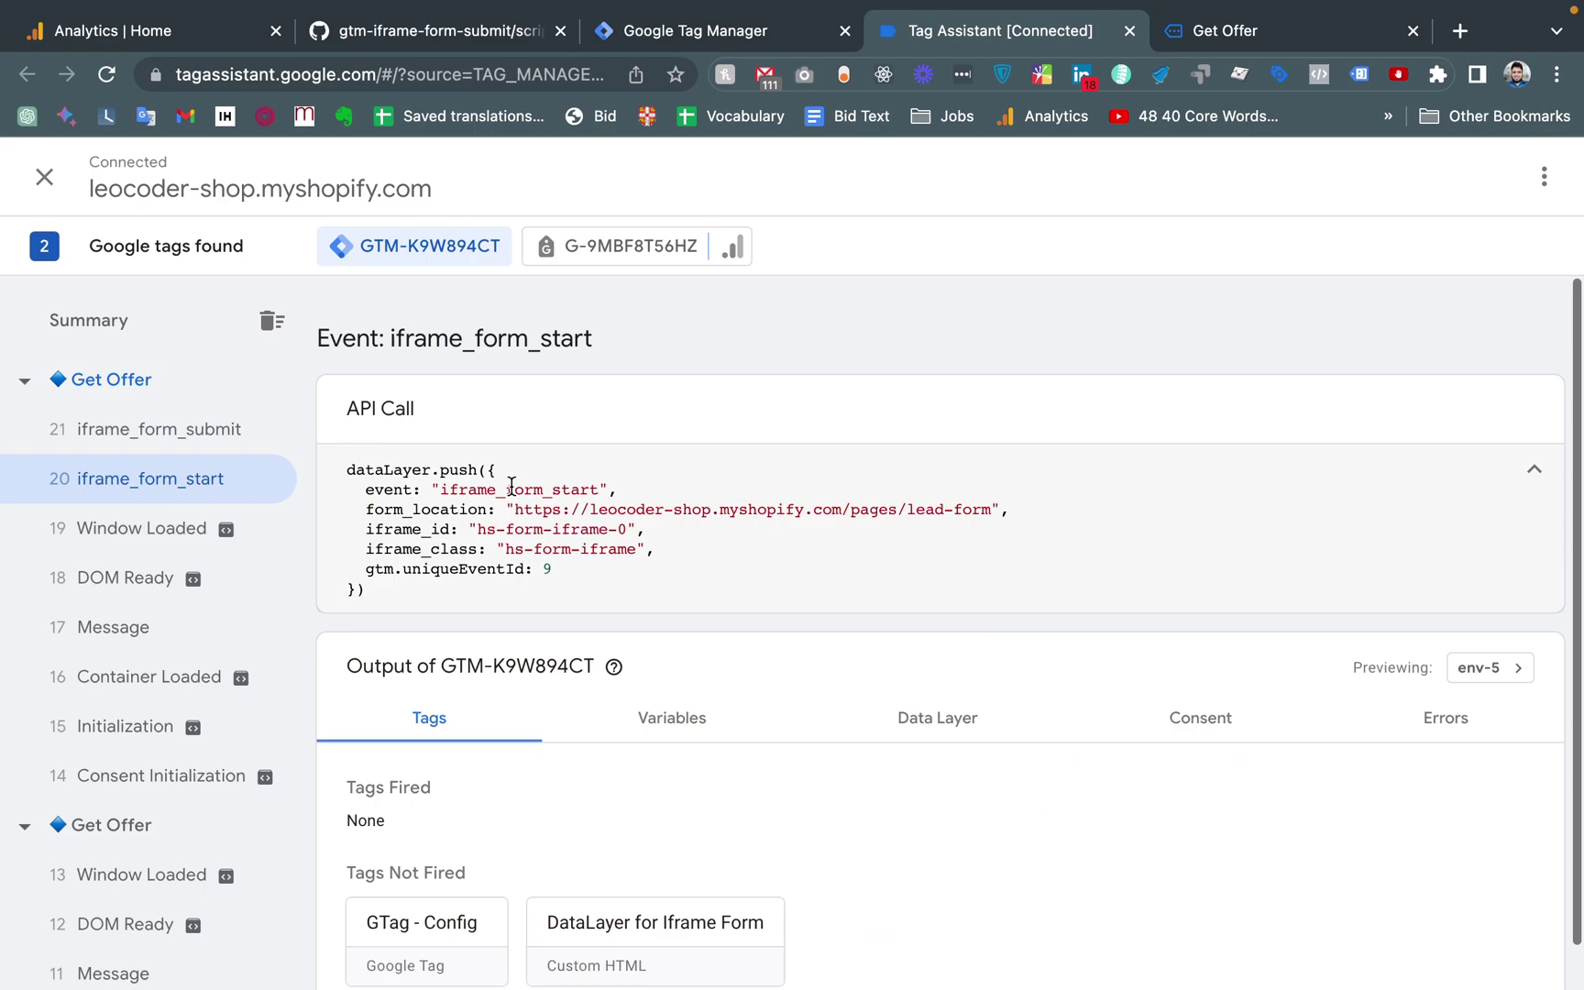
{"action": "double_click", "coordinate": [512, 486]}
{"action": "key", "text": "super+c"}
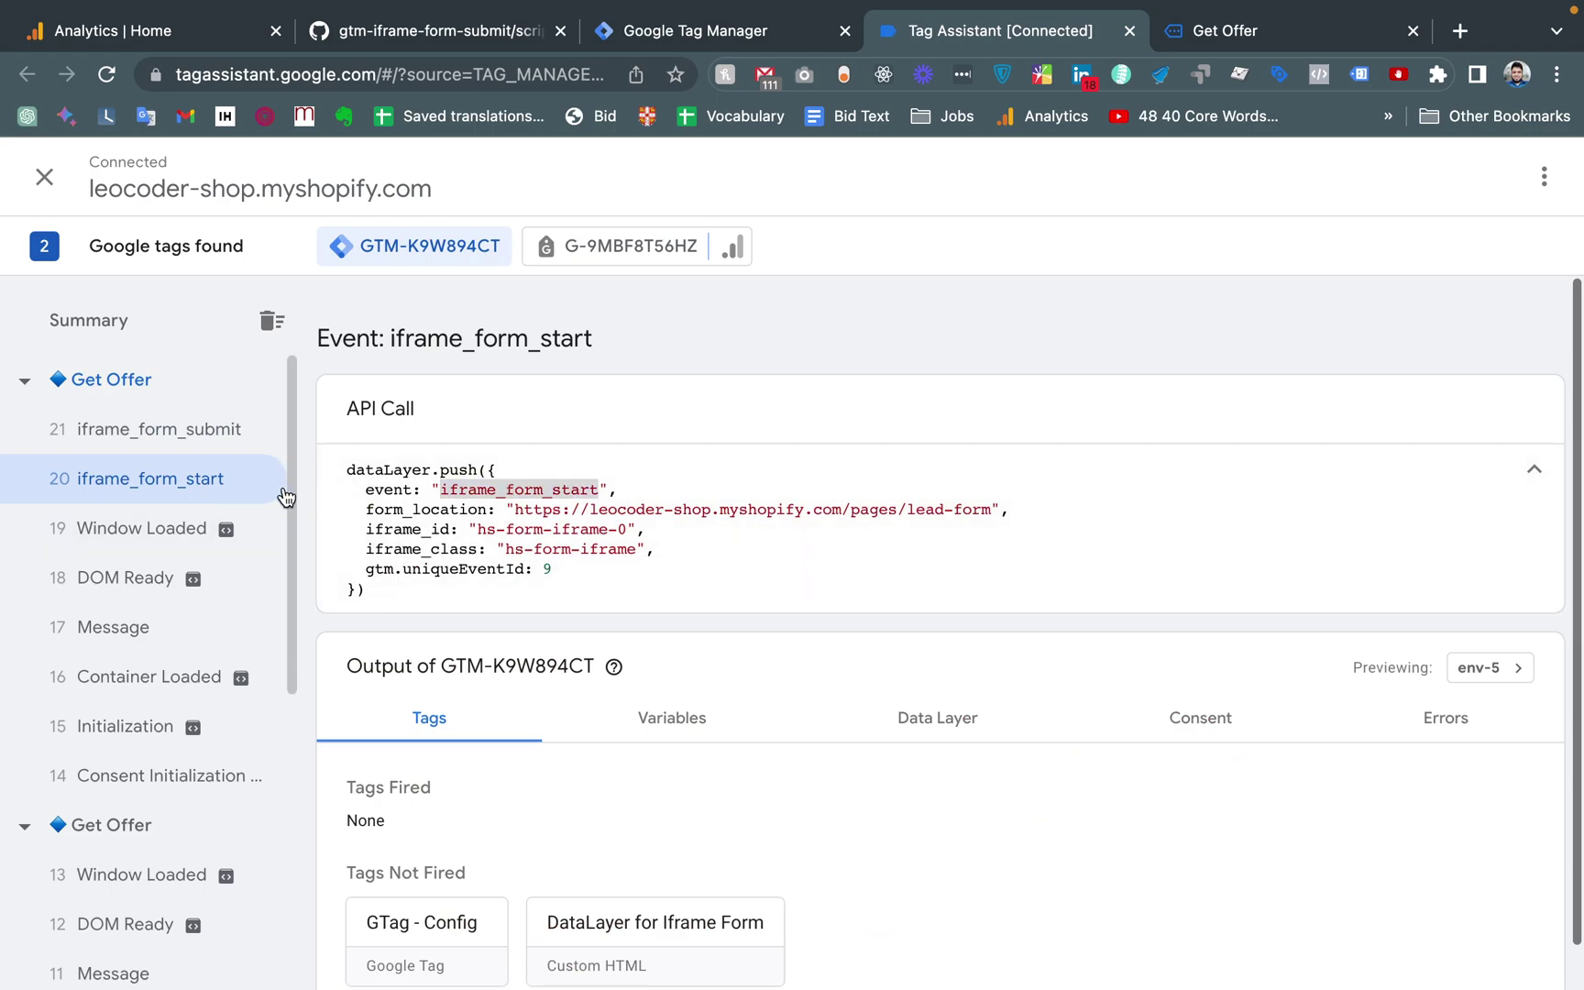
{"action": "left_click", "coordinate": [665, 35]}
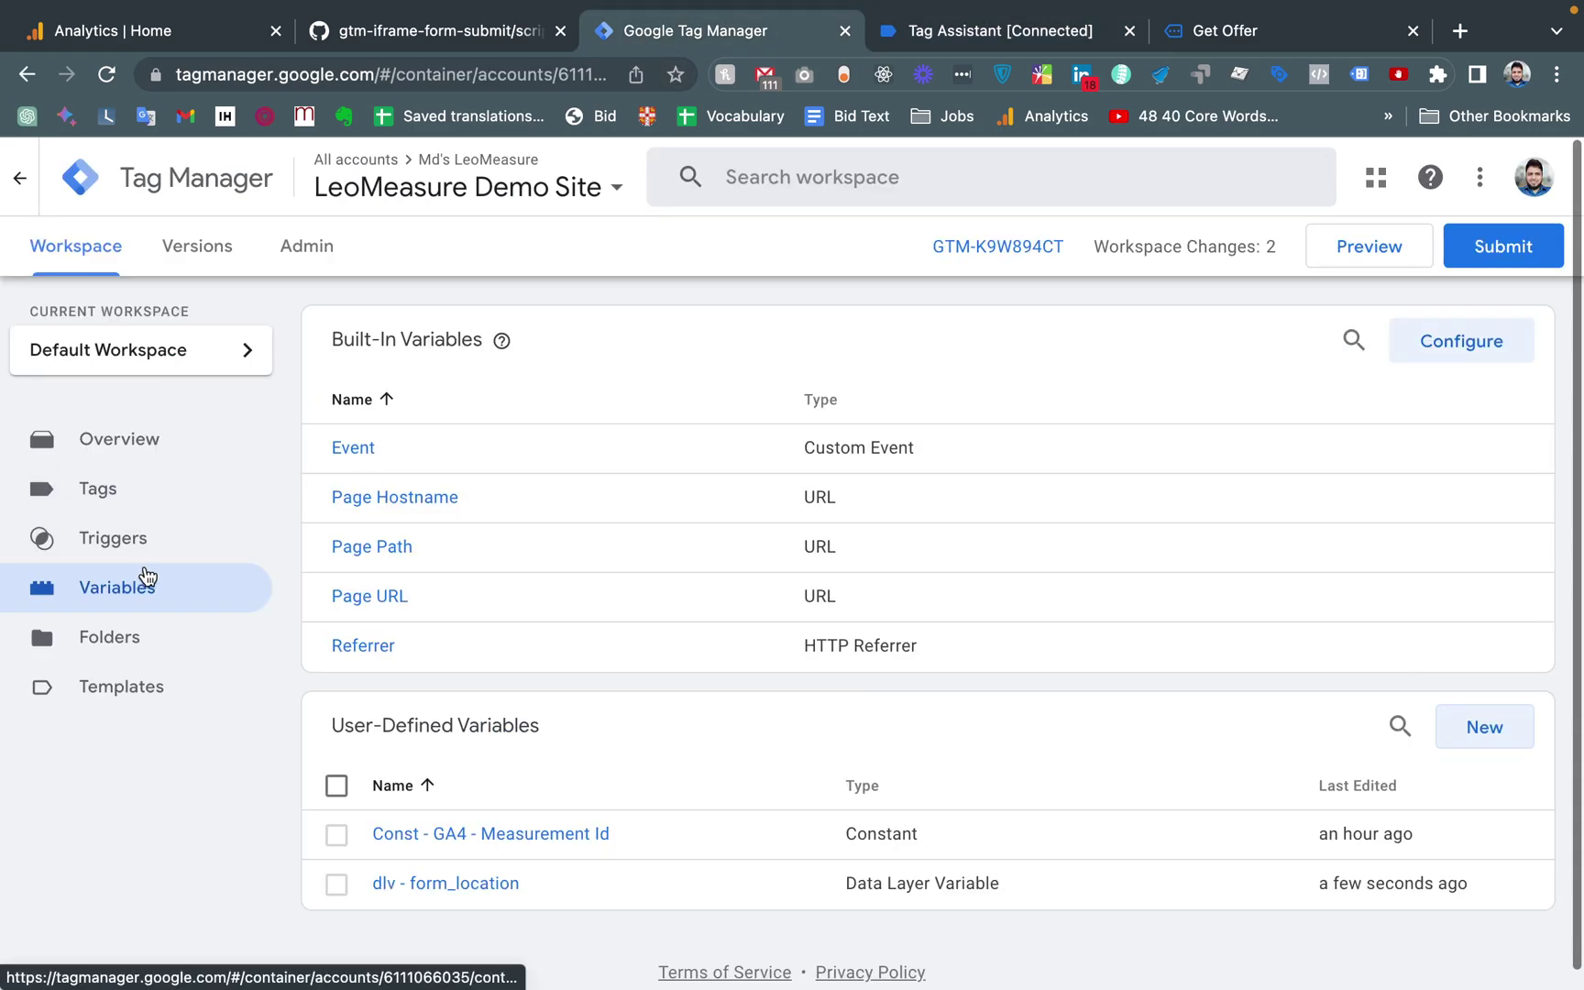
Create a new trigger named 'cv - iframe_form_start'
{"action": "left_click", "coordinate": [115, 550]}
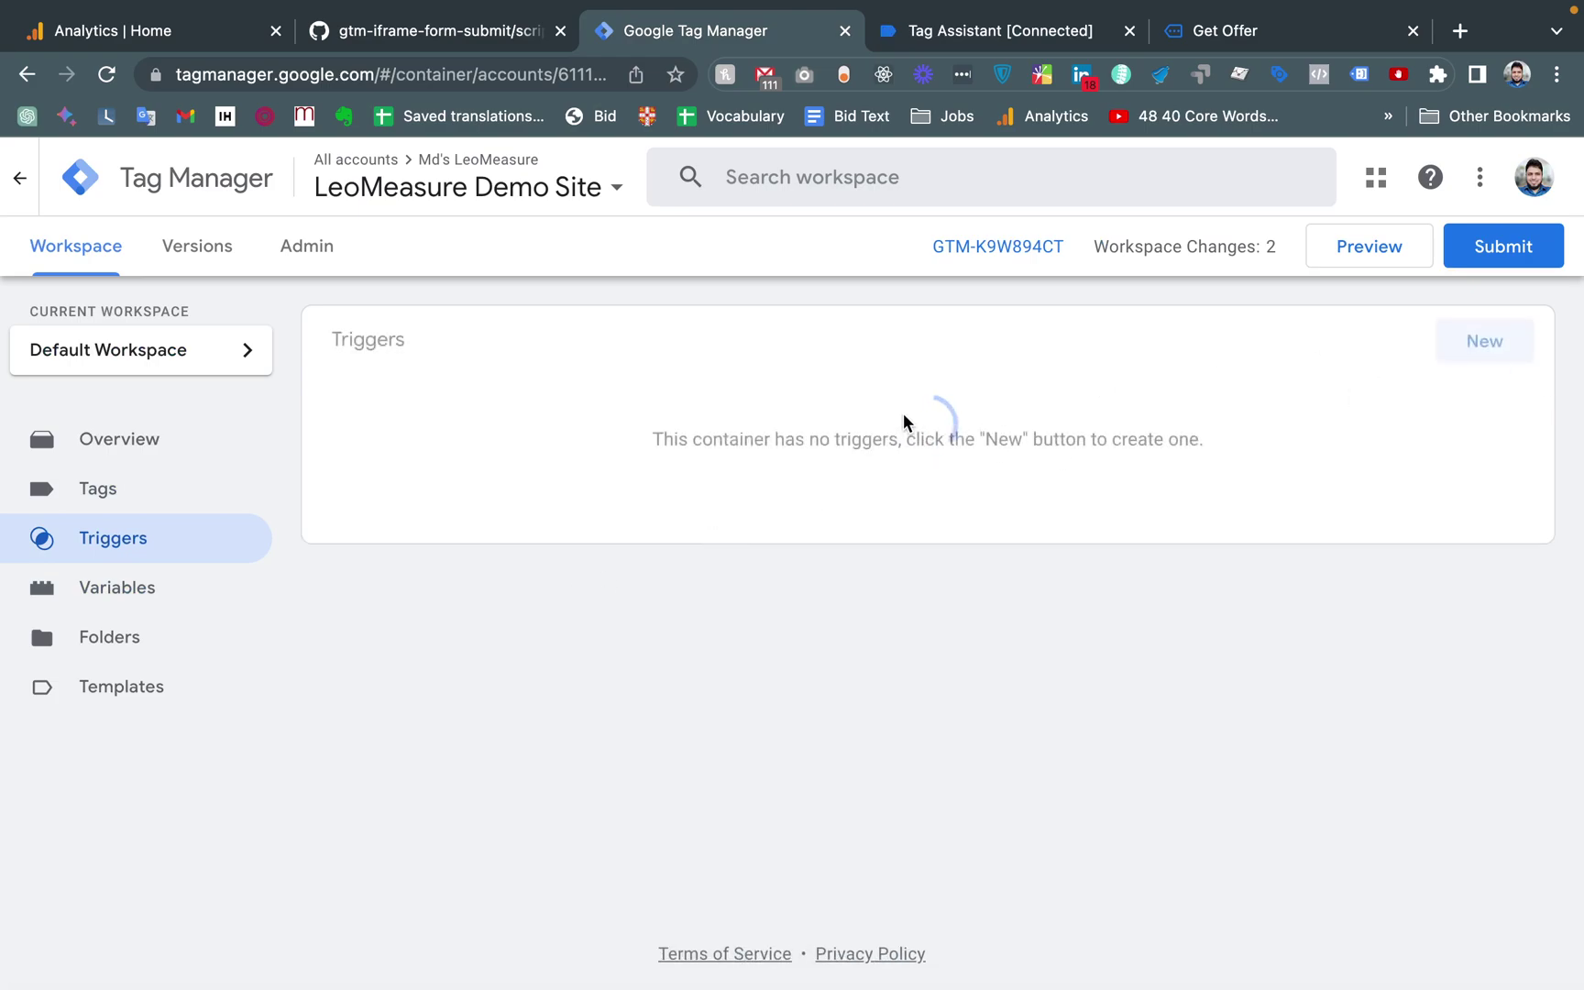
{"action": "left_click", "coordinate": [1485, 341]}
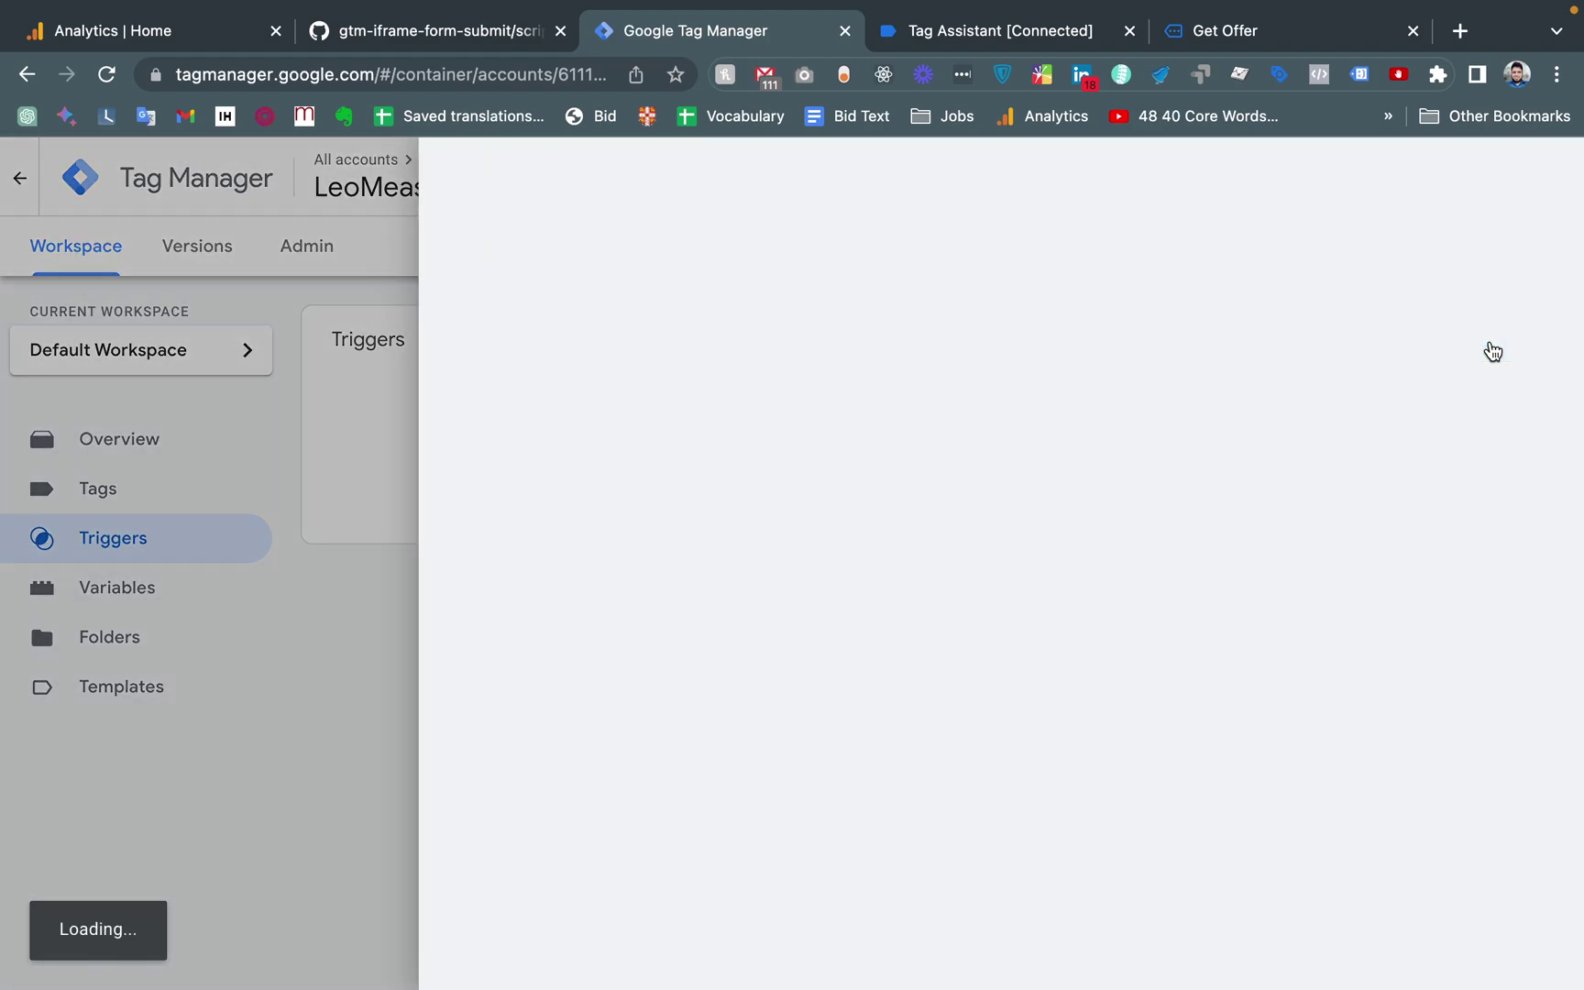
{"action": "double_click", "coordinate": [367, 178]}
{"action": "triple_click", "coordinate": [367, 178]}
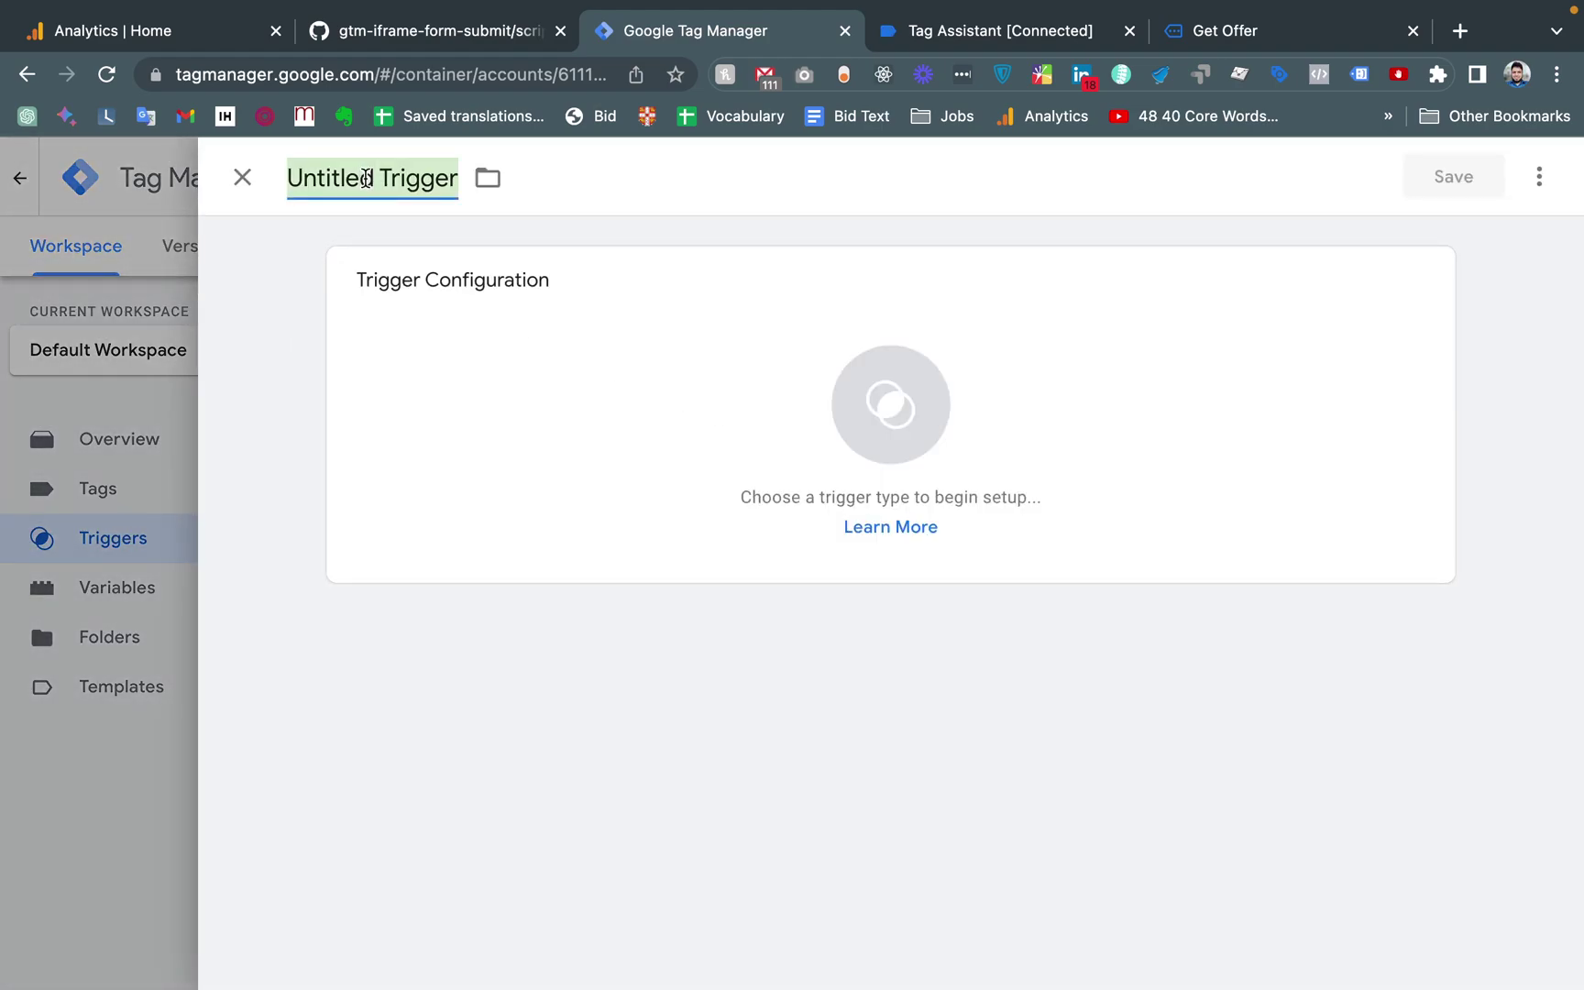
{"action": "key", "text": "BackSpace"}
{"action": "type", "text": "cv"}
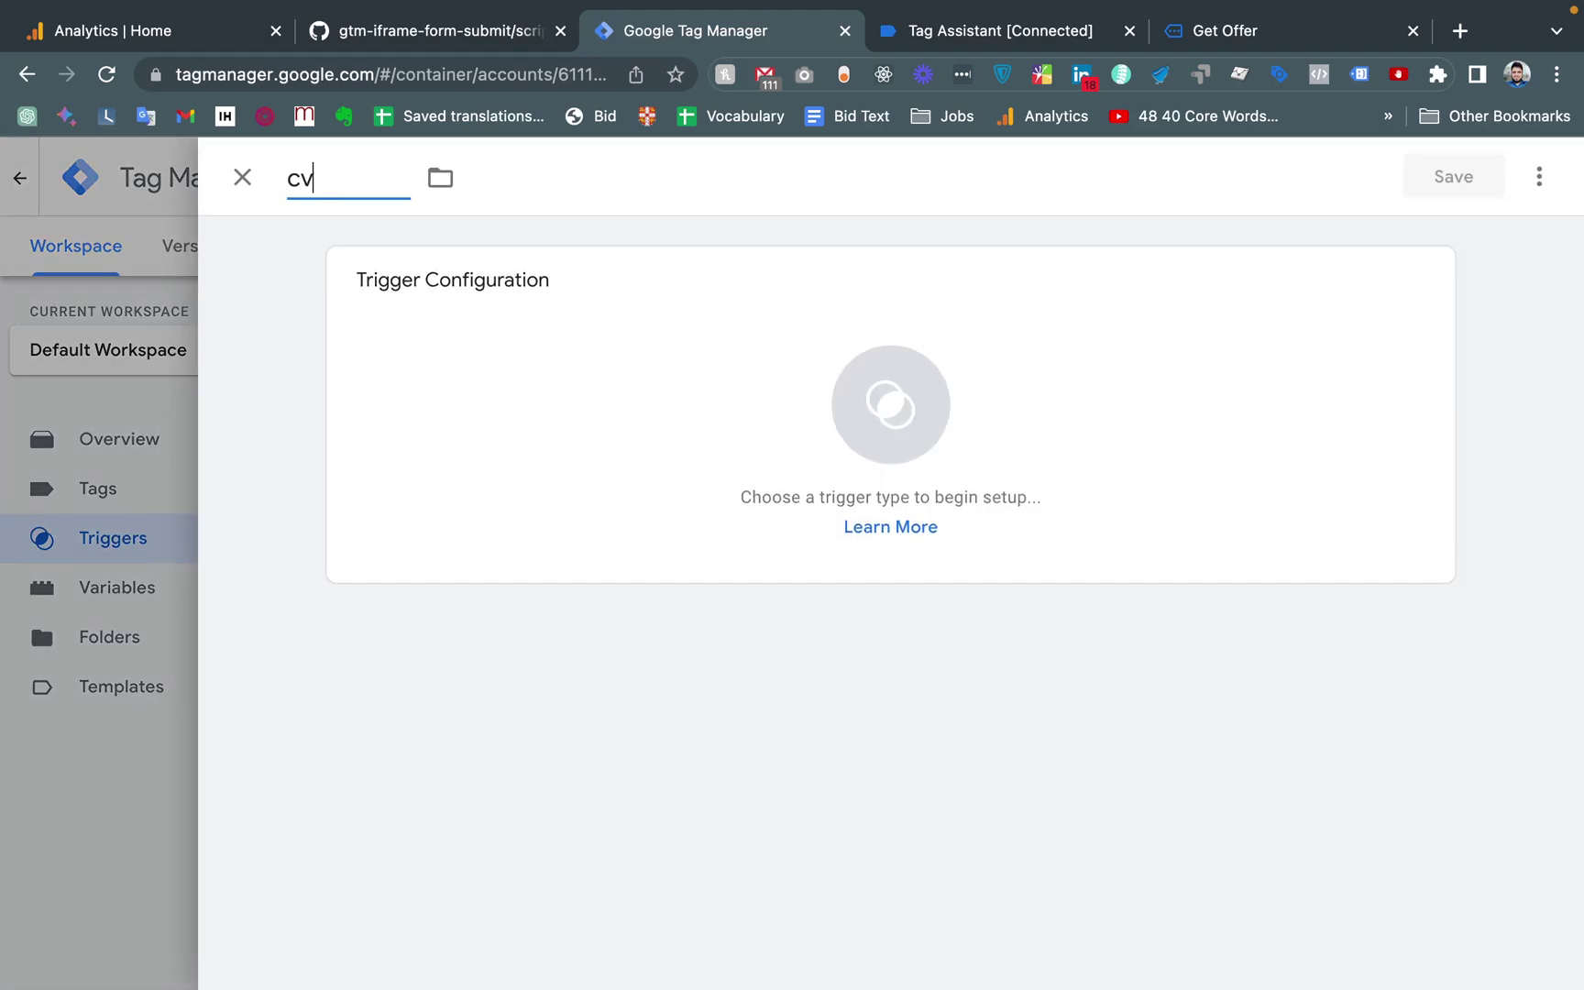
{"action": "type", "text": " -"}
{"action": "key", "text": "super+v"}
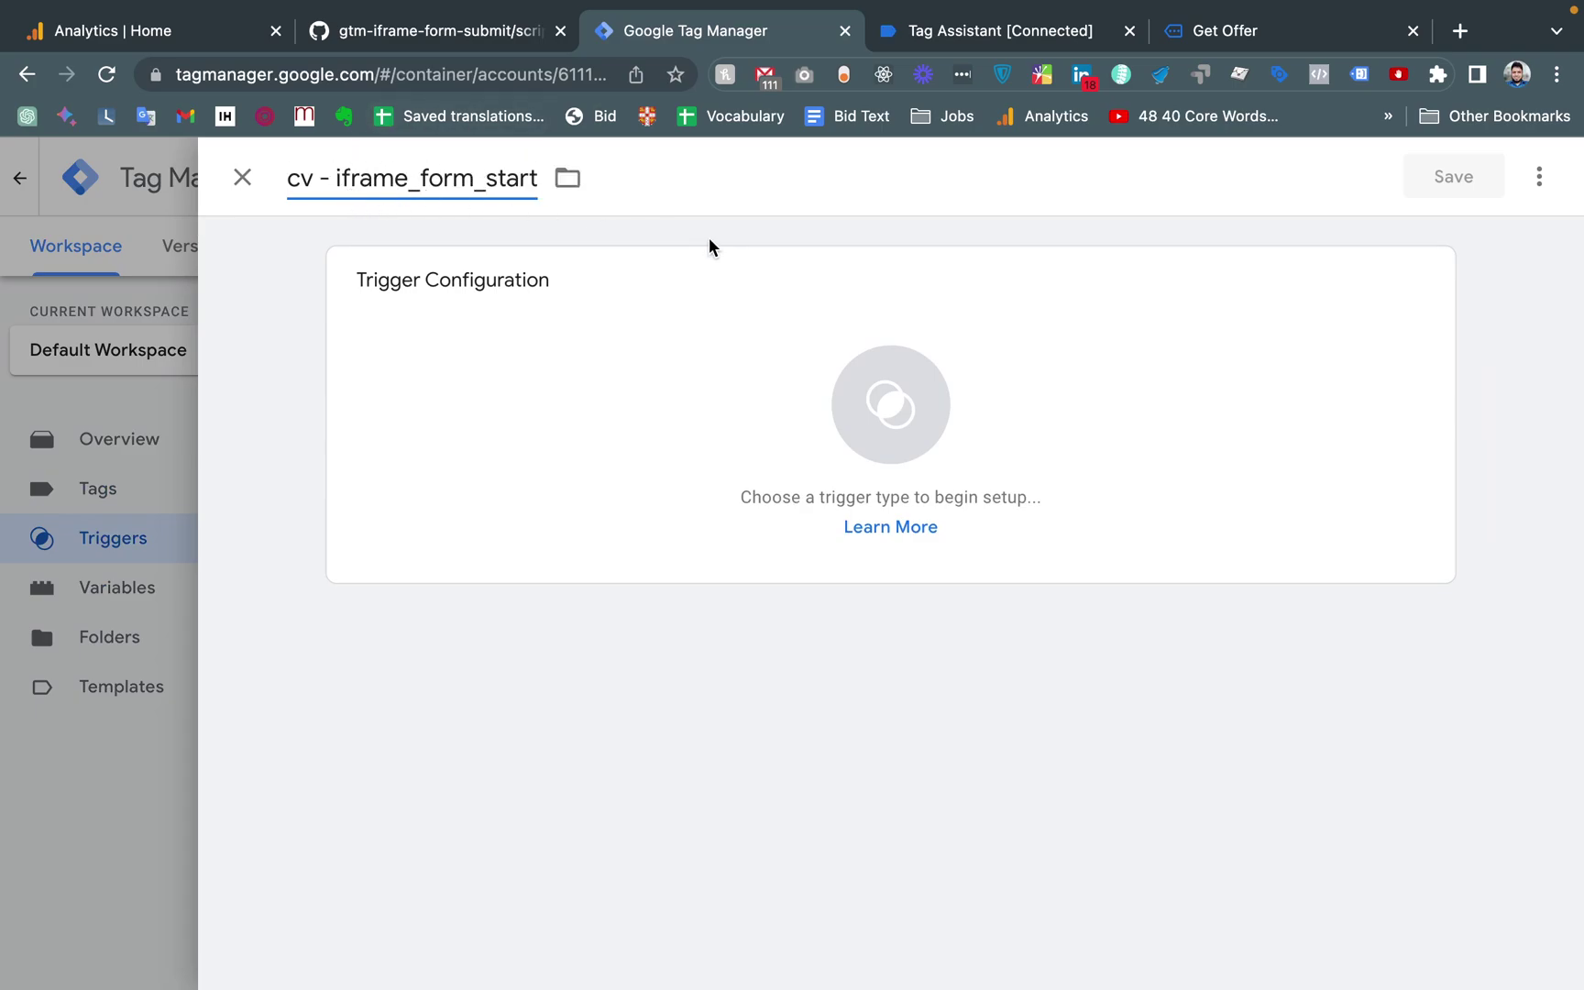
Make it a Custom Event trigger for event iframe_form_start, checked against Tag Assistant, and save
{"action": "left_click", "coordinate": [886, 410]}
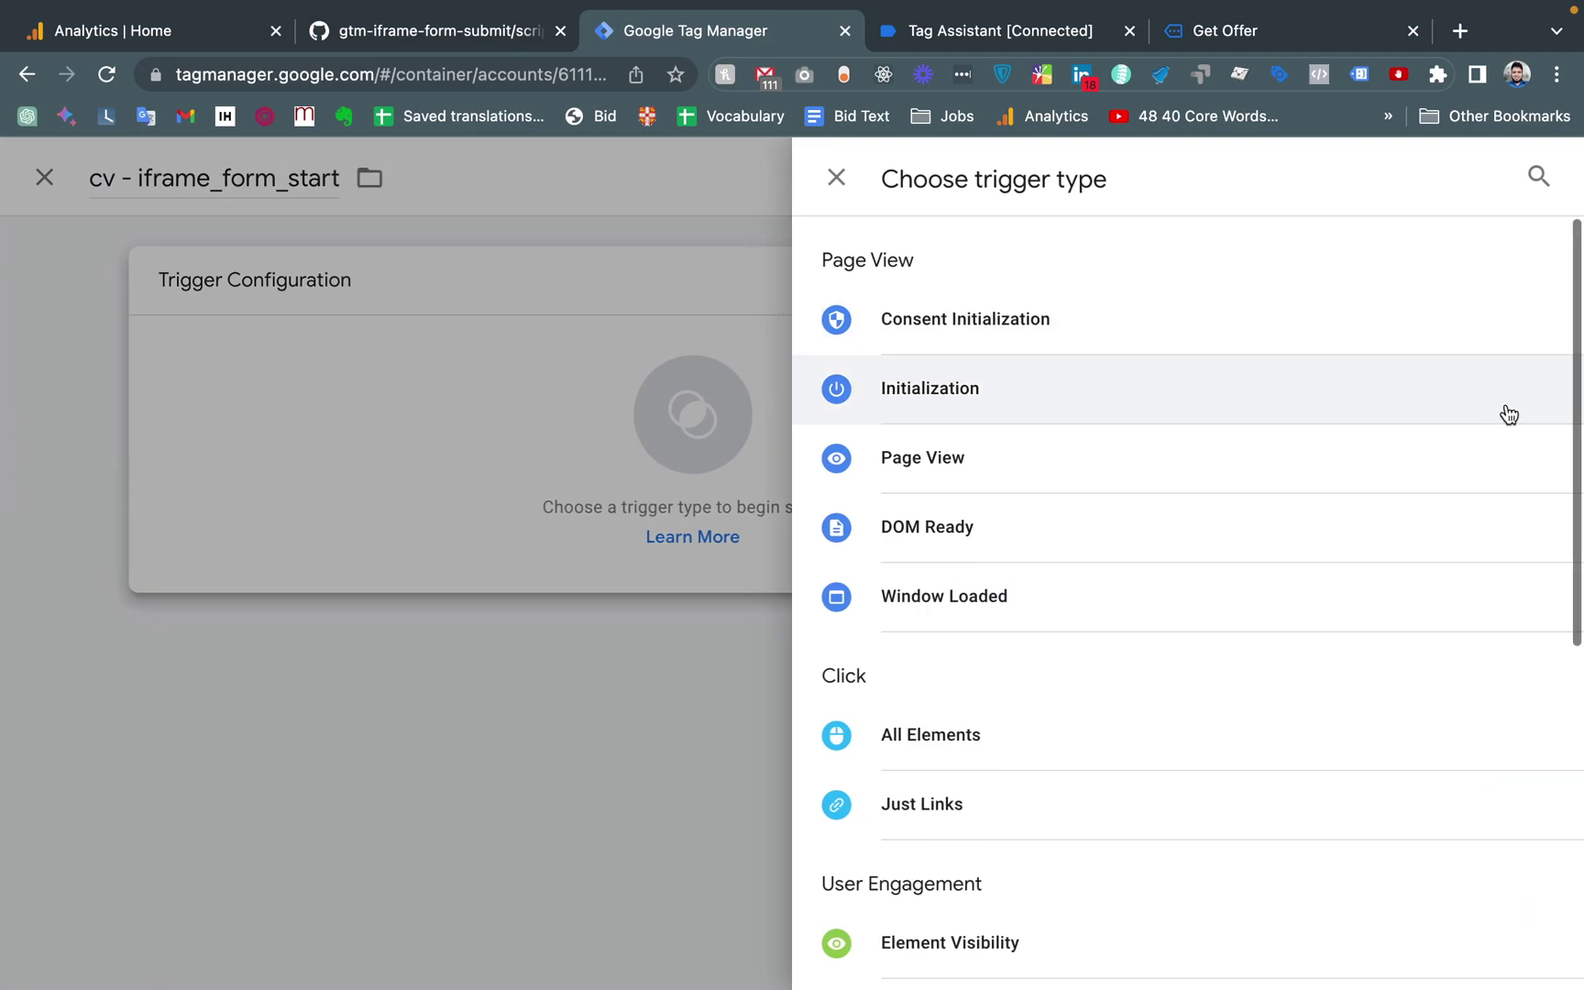
{"action": "left_click", "coordinate": [1539, 176]}
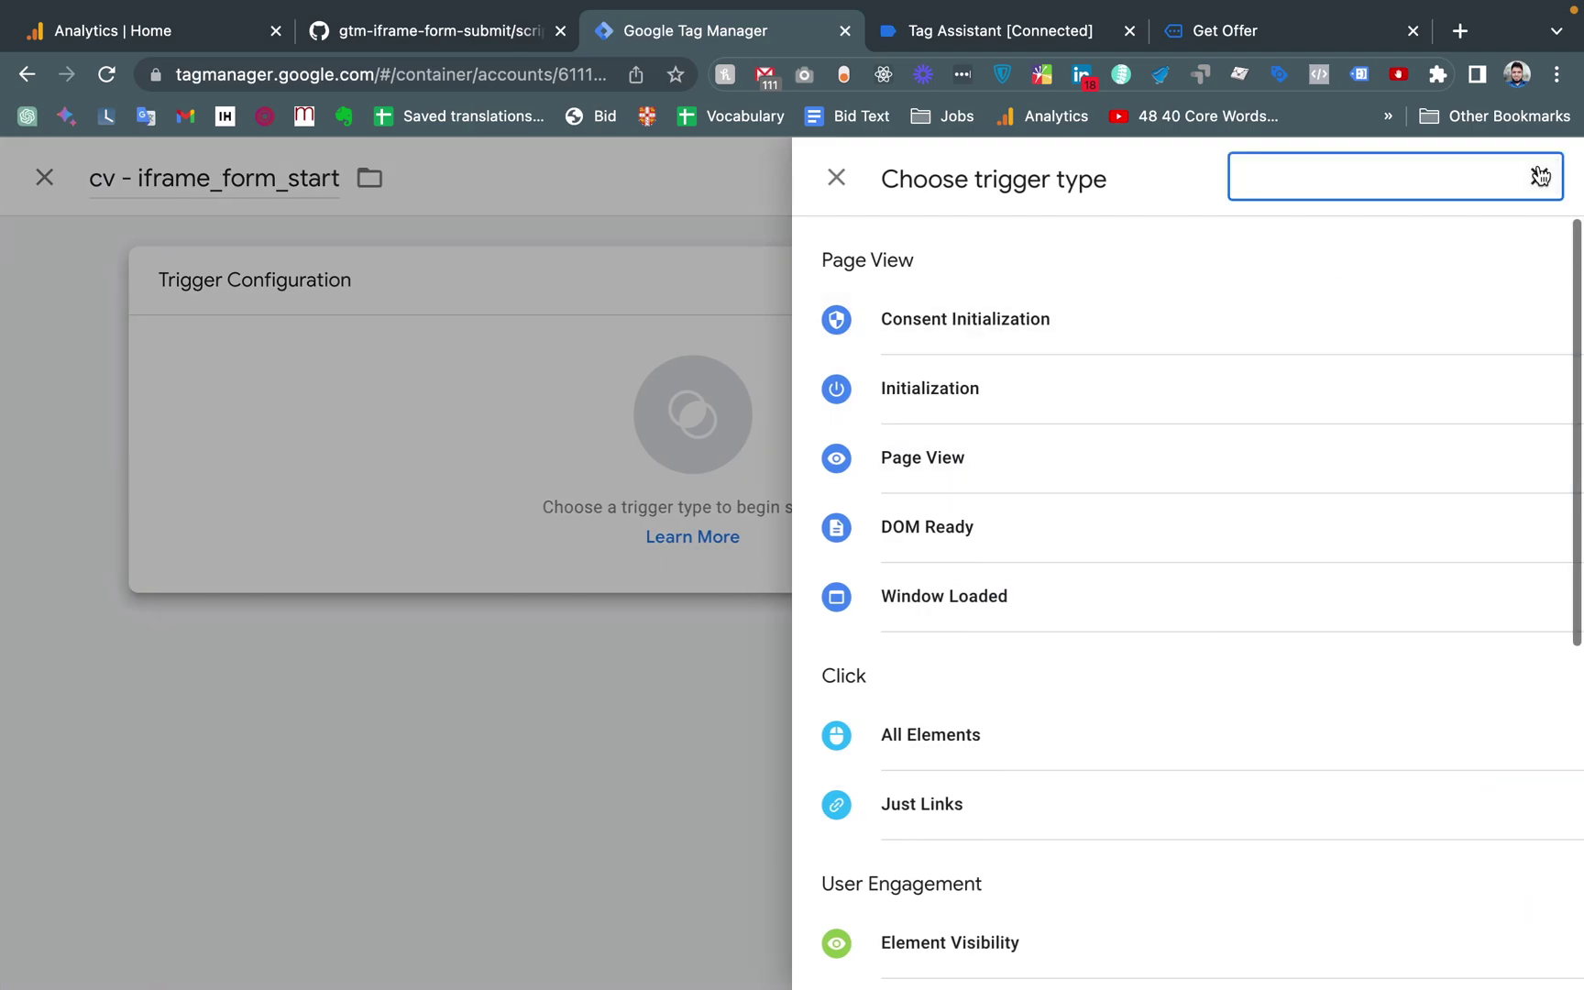
{"action": "type", "text": "cus"}
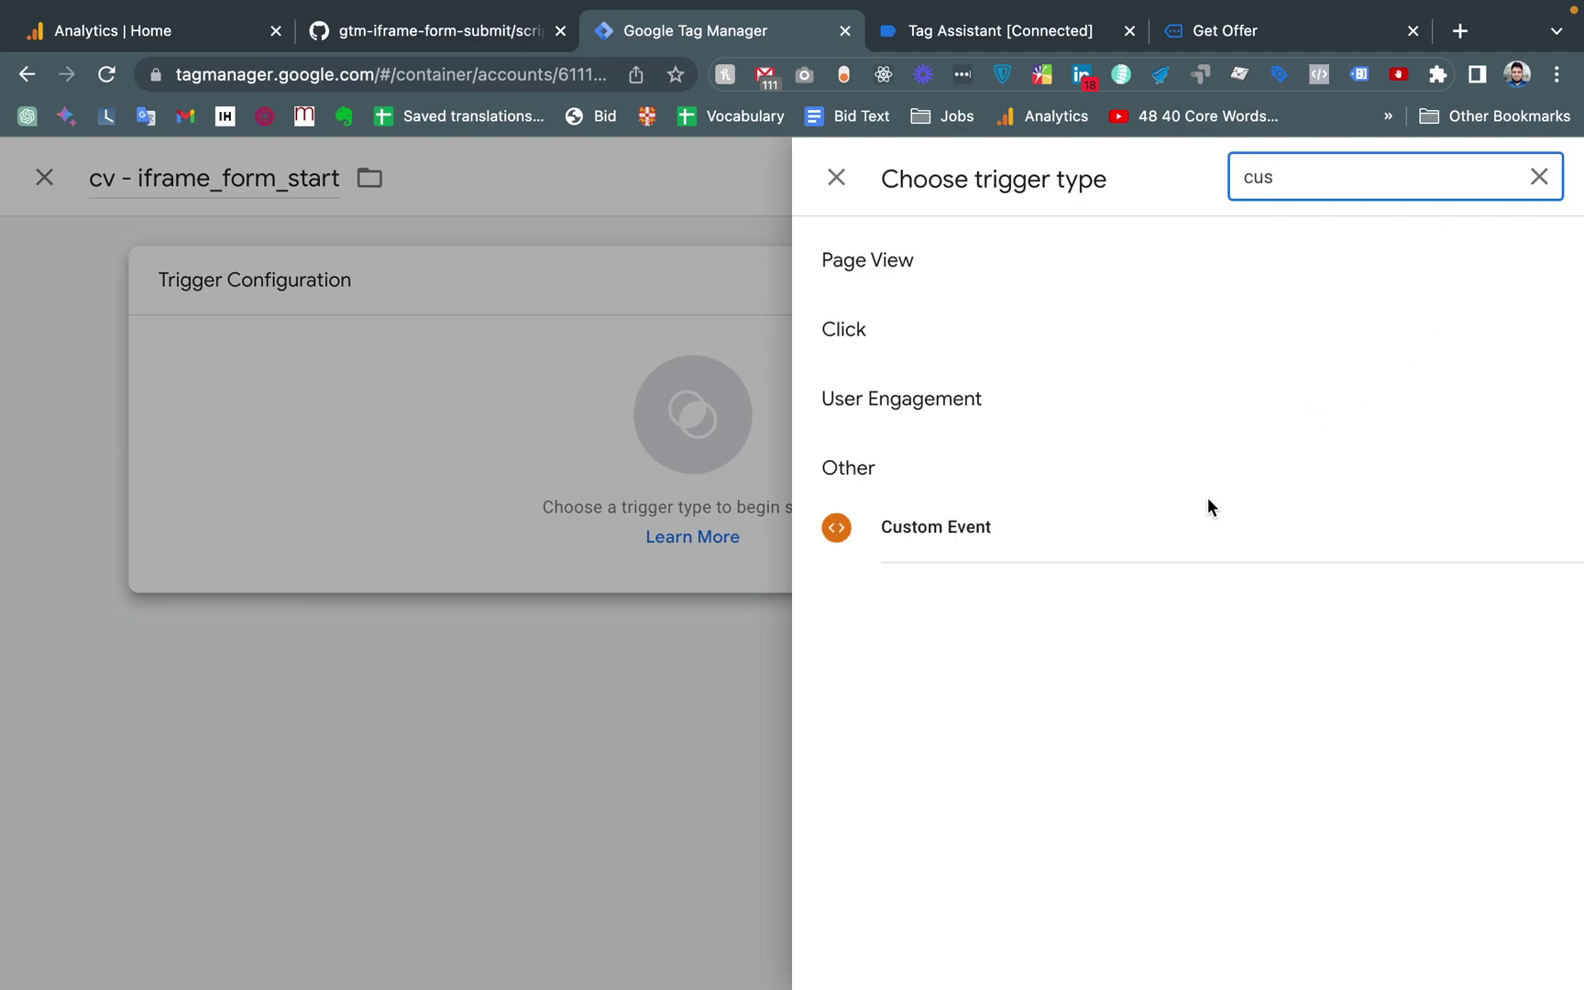
{"action": "left_click", "coordinate": [981, 528]}
{"action": "left_click", "coordinate": [374, 515]}
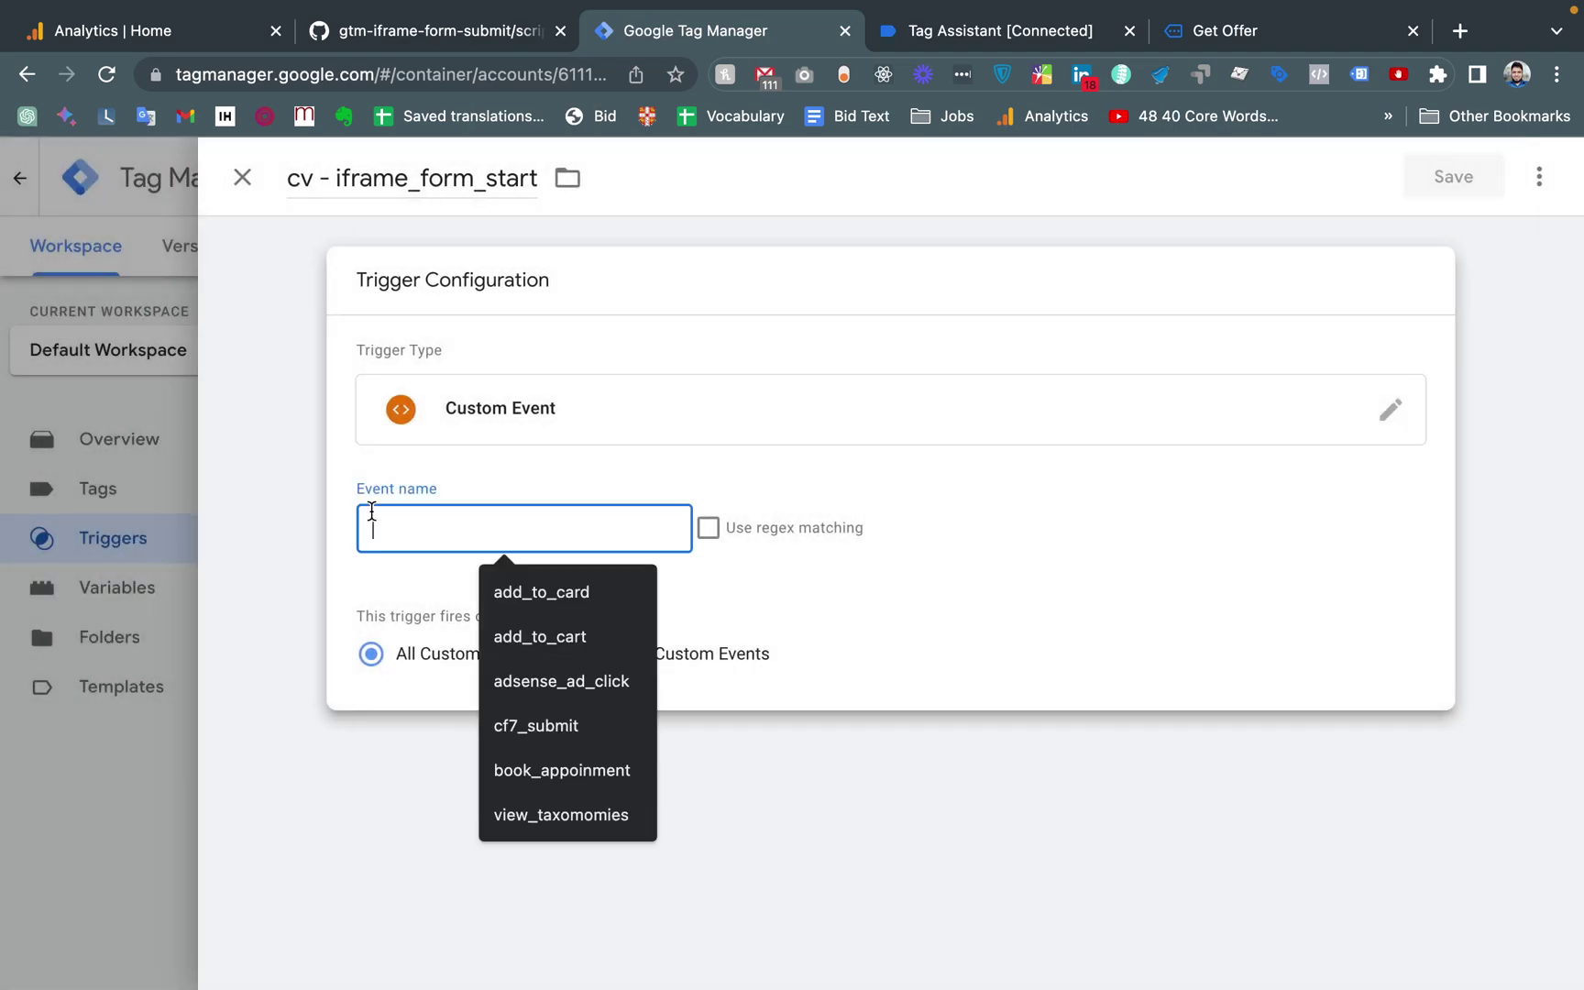
{"action": "key", "text": "ctrl+v"}
{"action": "left_click", "coordinate": [299, 539]}
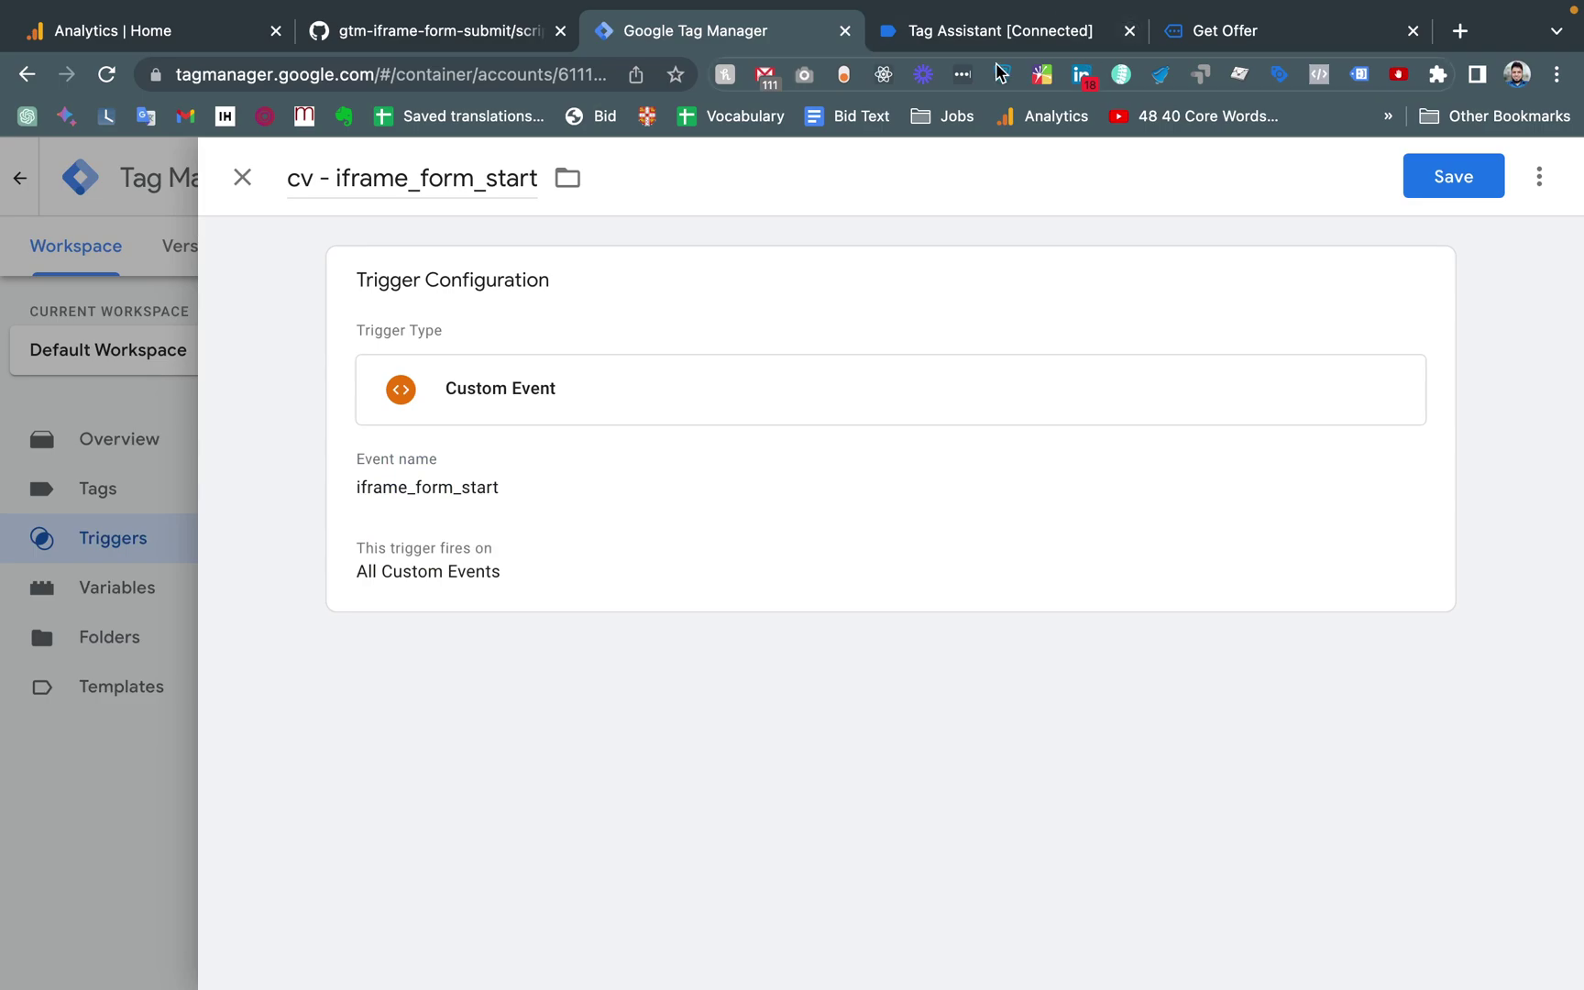
{"action": "left_click", "coordinate": [967, 35]}
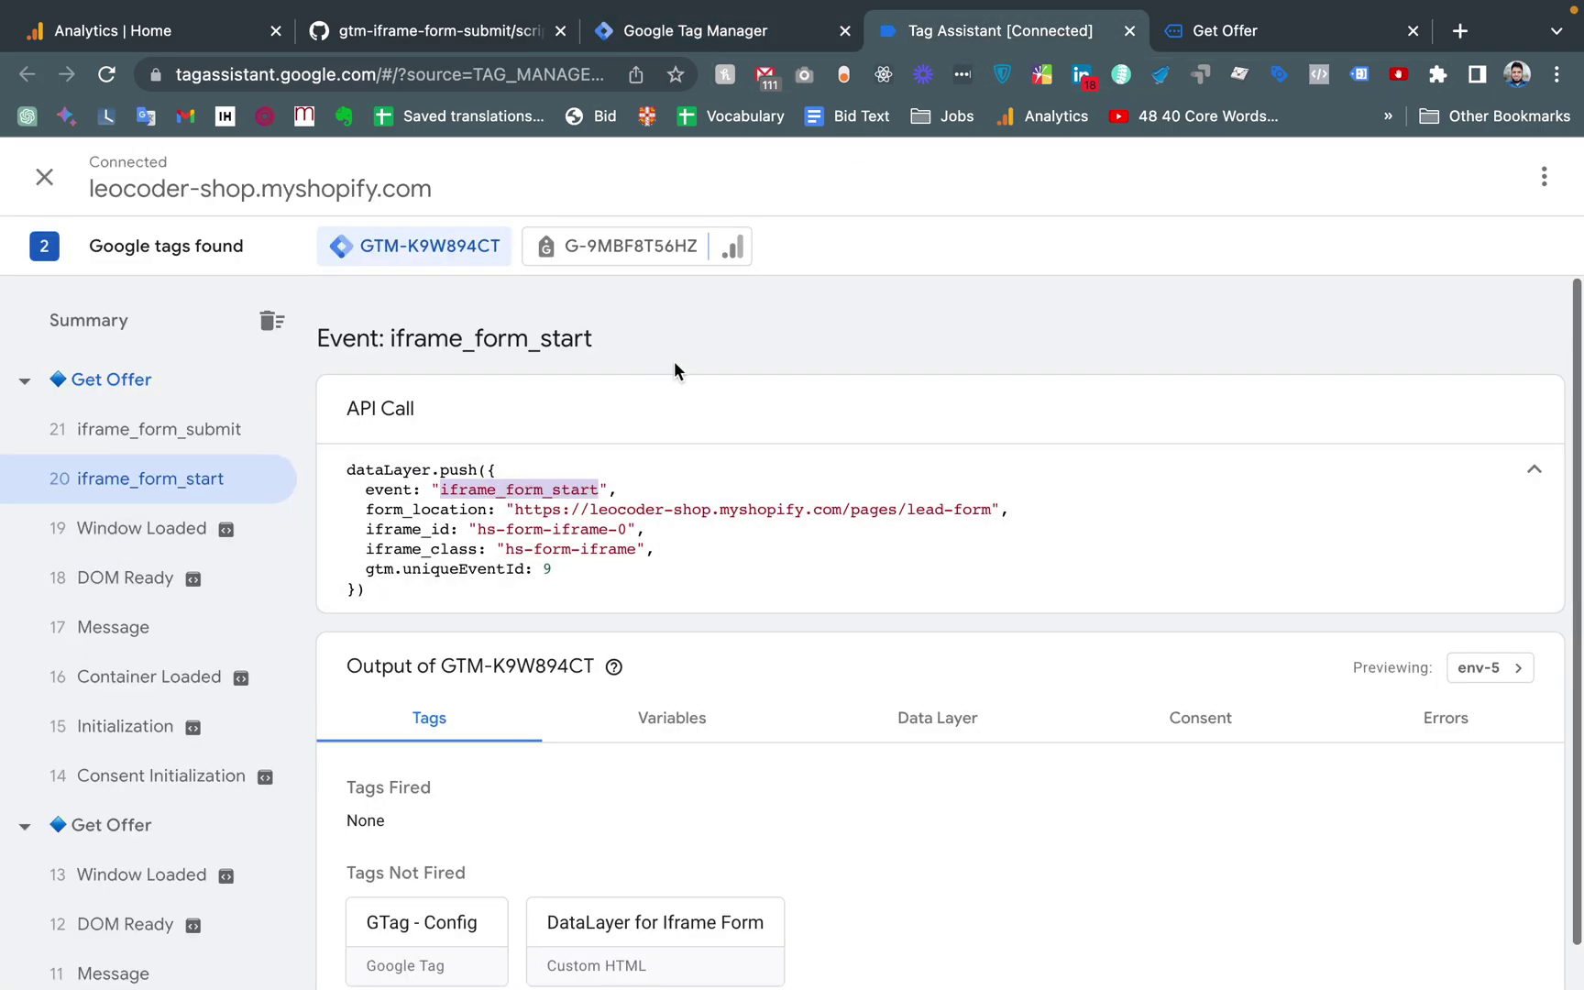
{"action": "left_click", "coordinate": [687, 31]}
{"action": "left_click", "coordinate": [511, 488]}
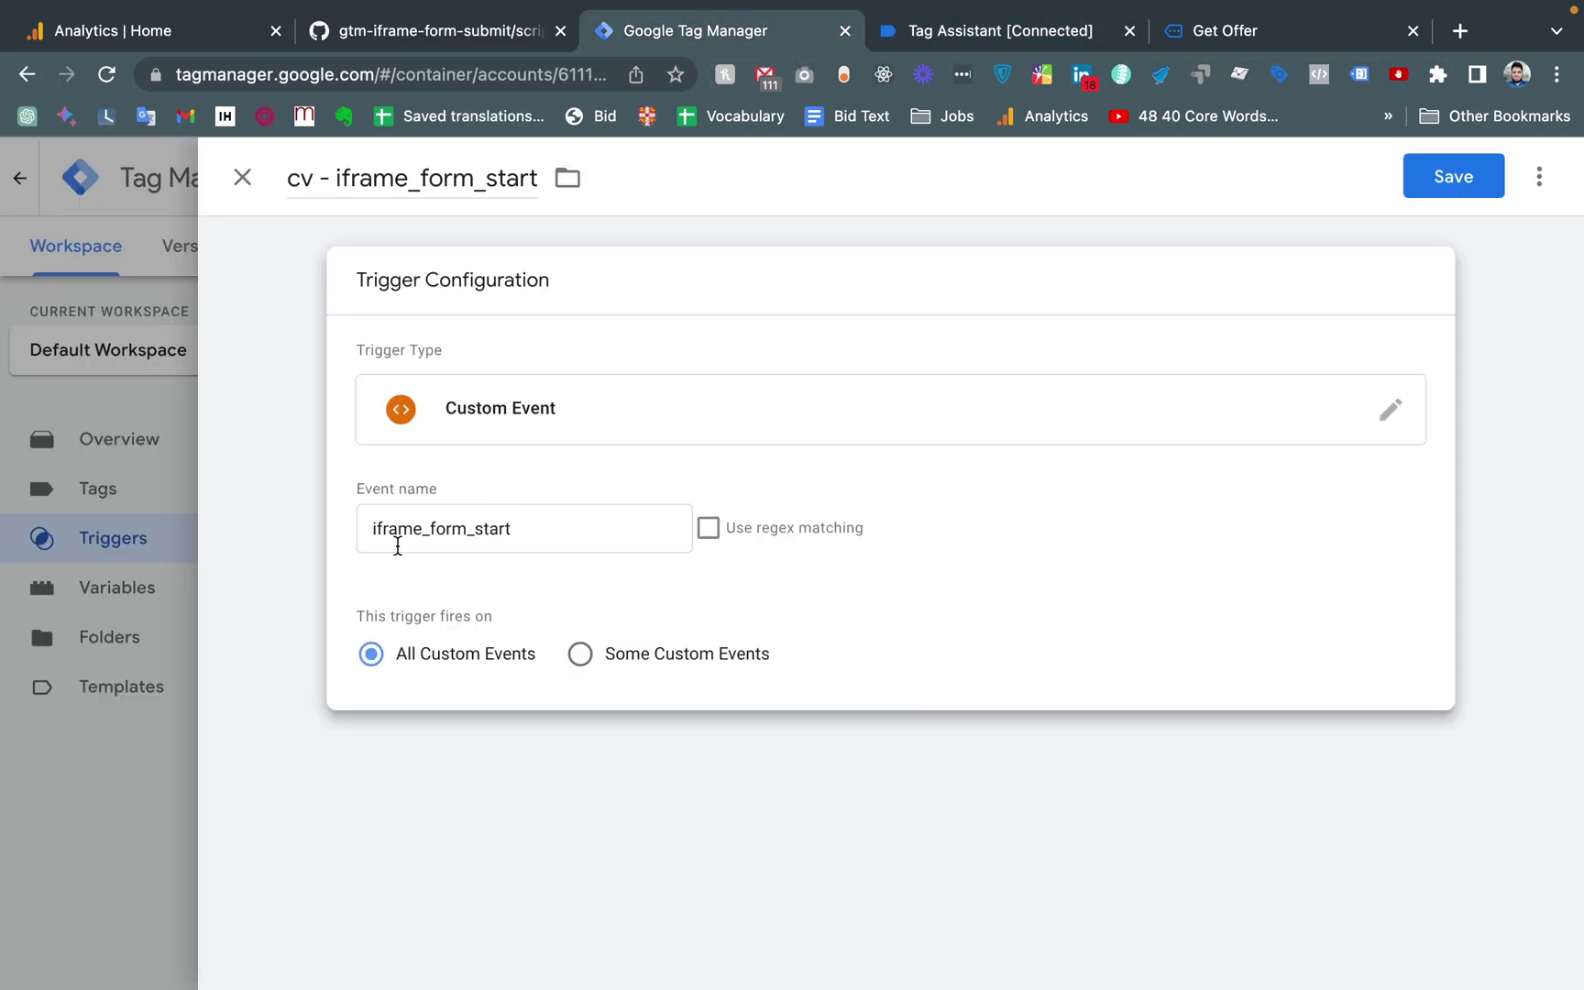
{"action": "left_click", "coordinate": [1455, 186]}
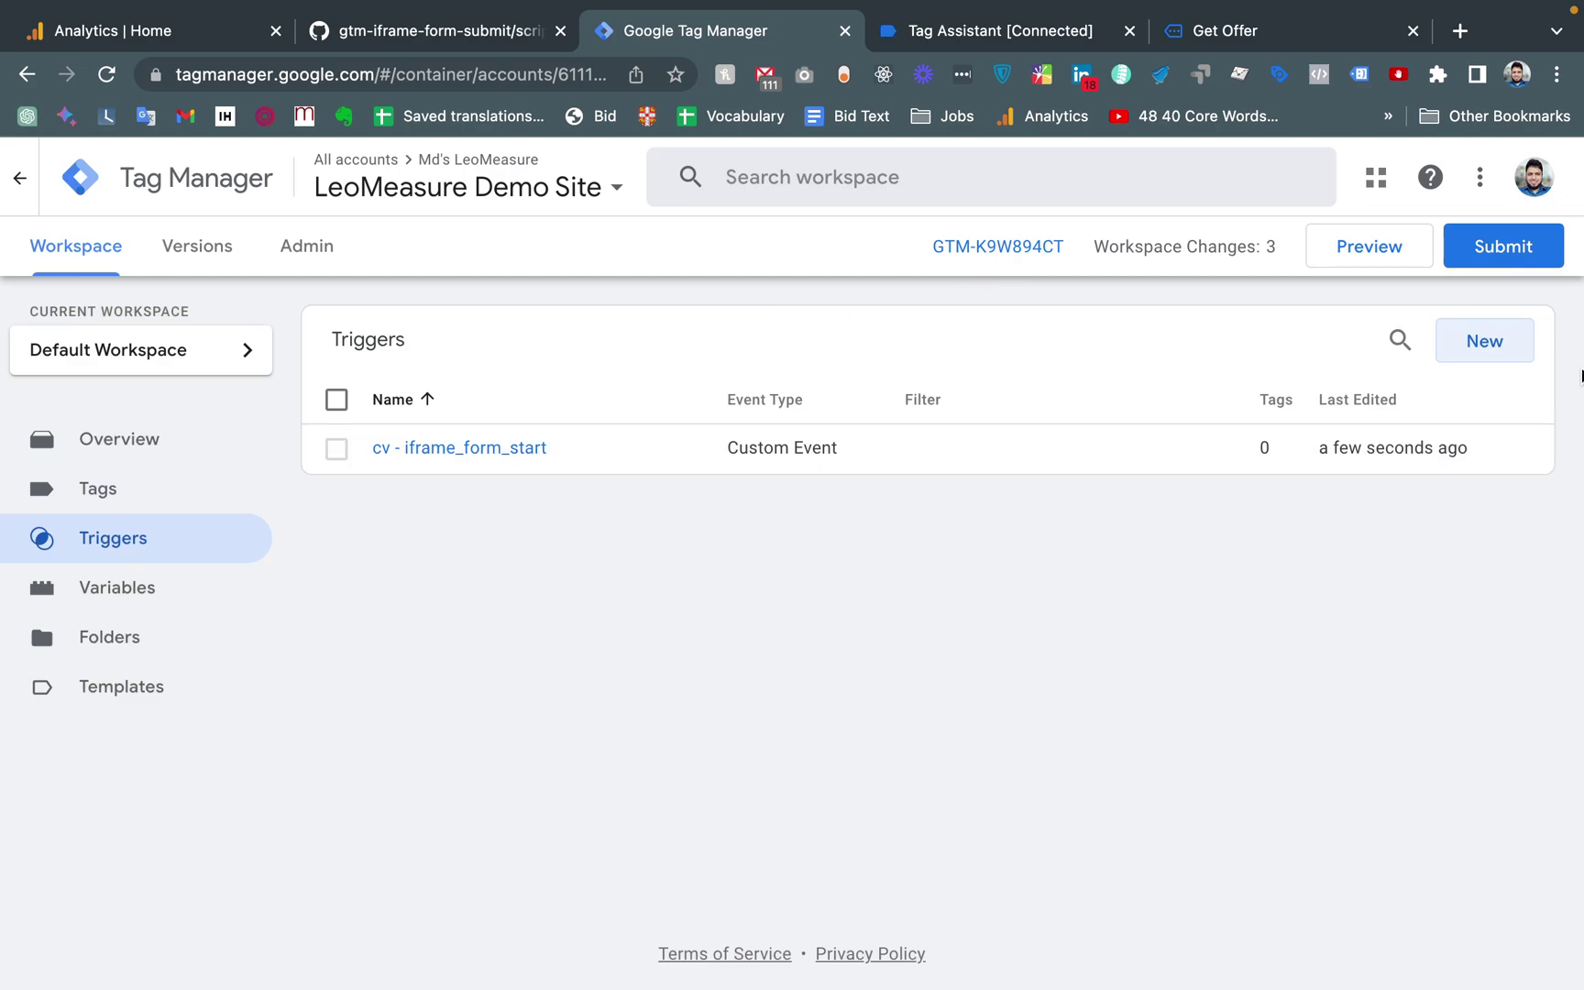
Create a new trigger named 'ce - iframe_form_submit', copying the event name from Tag Assistant
{"action": "left_click", "coordinate": [1484, 346]}
{"action": "left_click", "coordinate": [366, 174]}
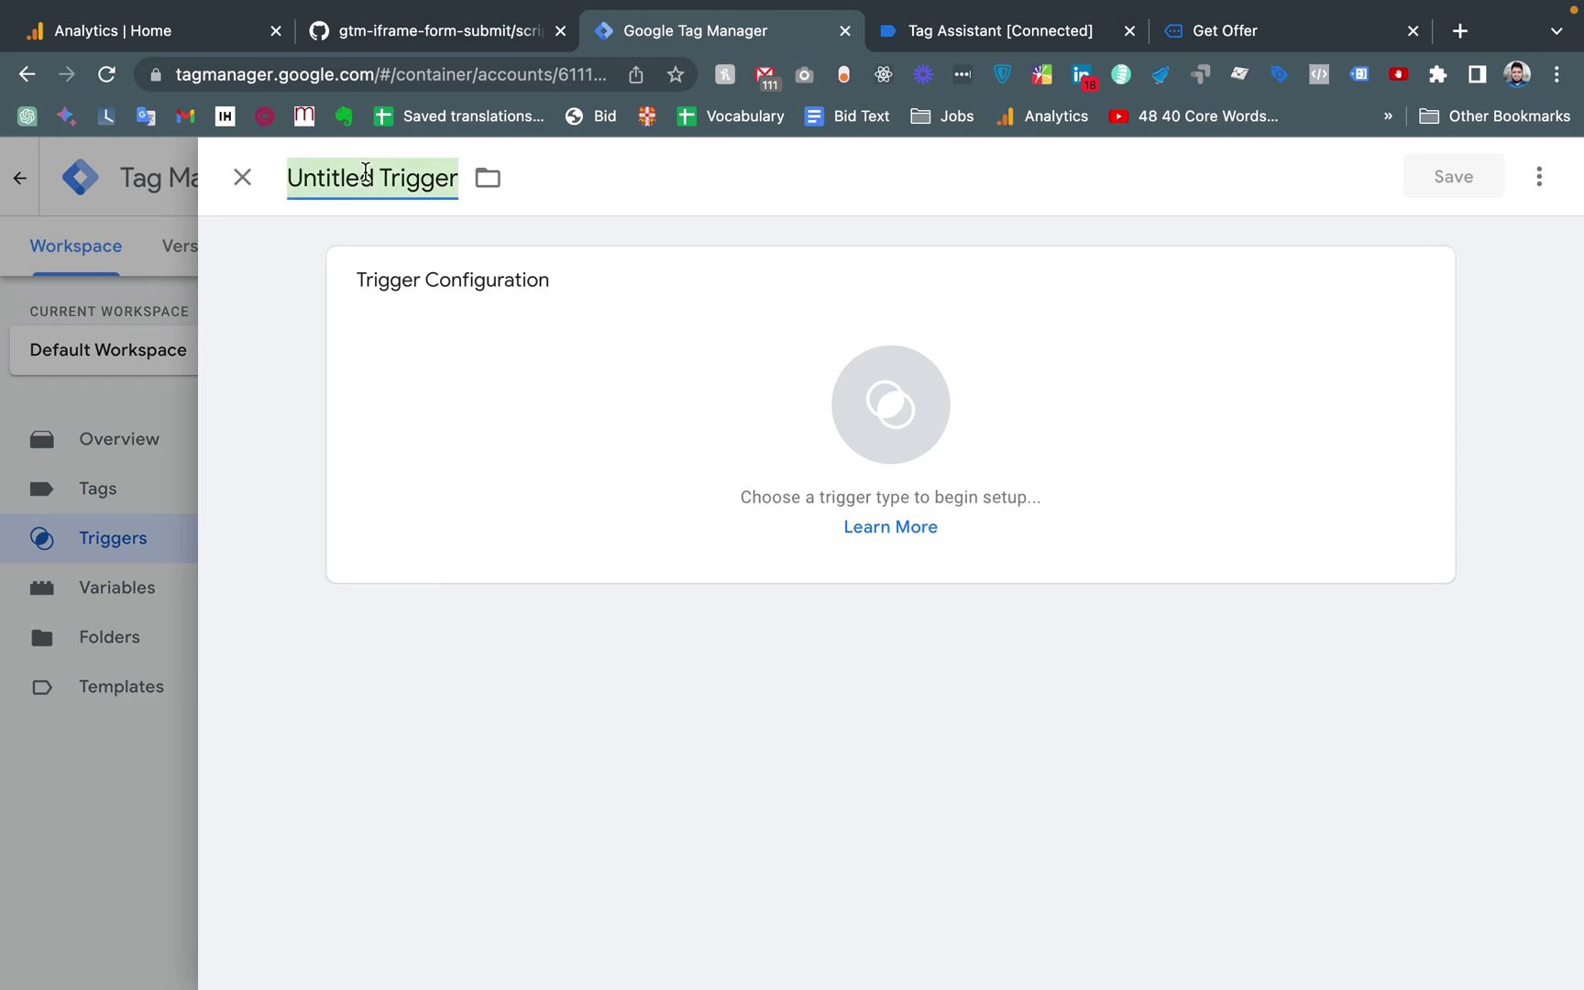
{"action": "key", "text": "BackSpace"}
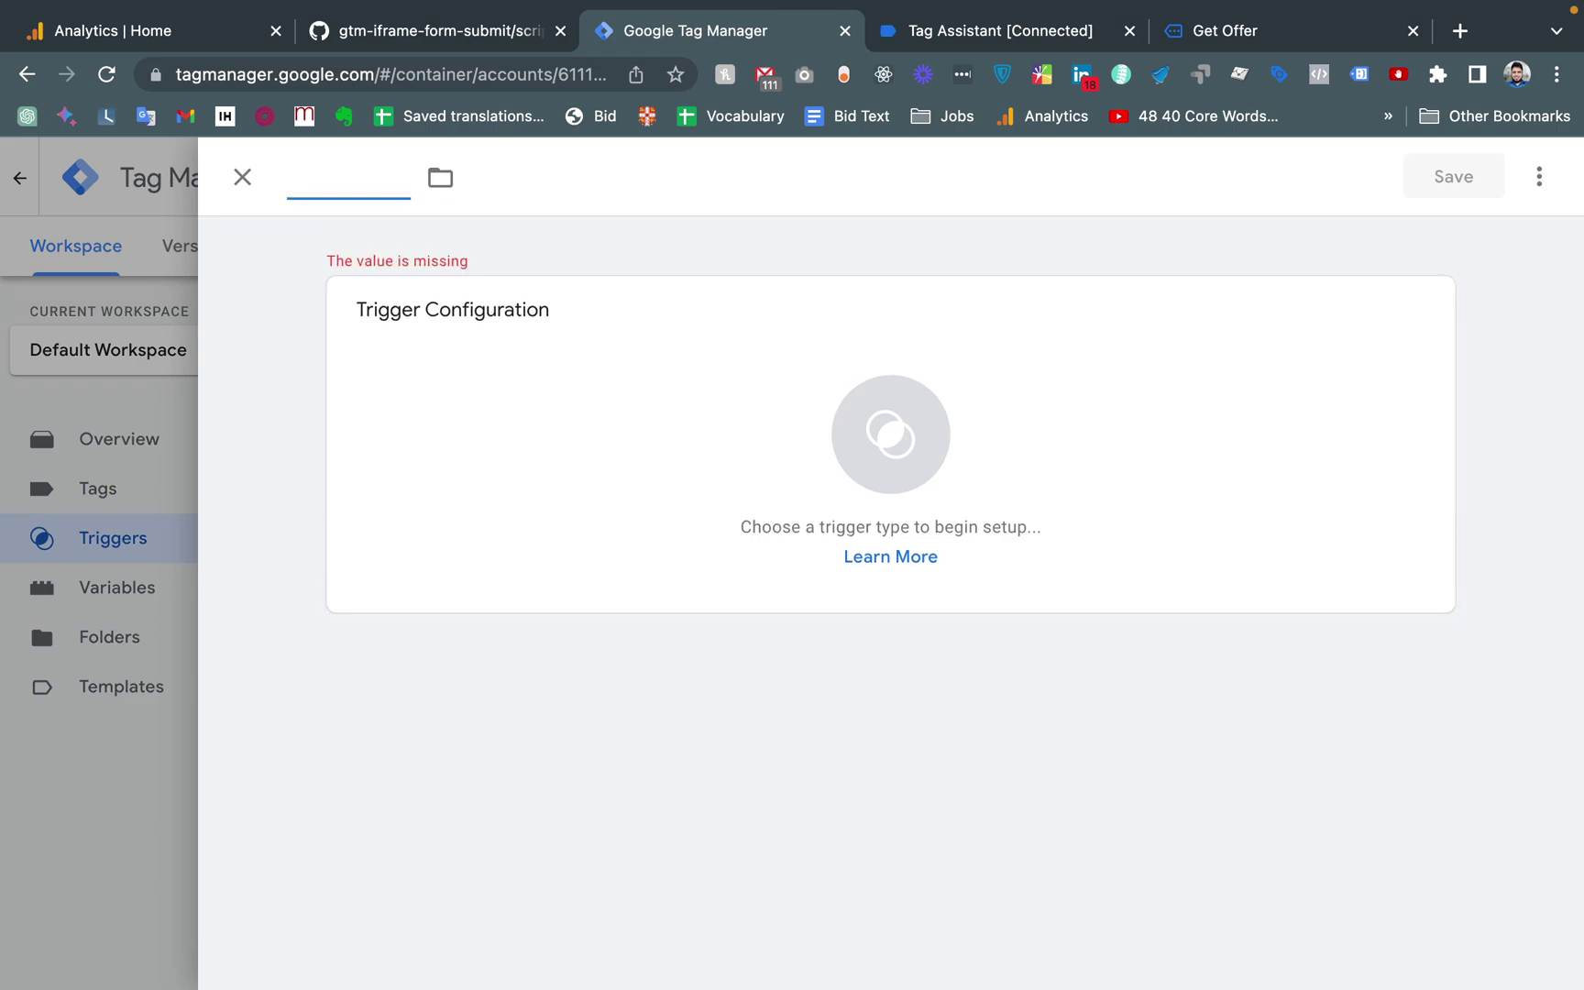
{"action": "type", "text": "ce -"}
{"action": "left_click", "coordinate": [983, 13]}
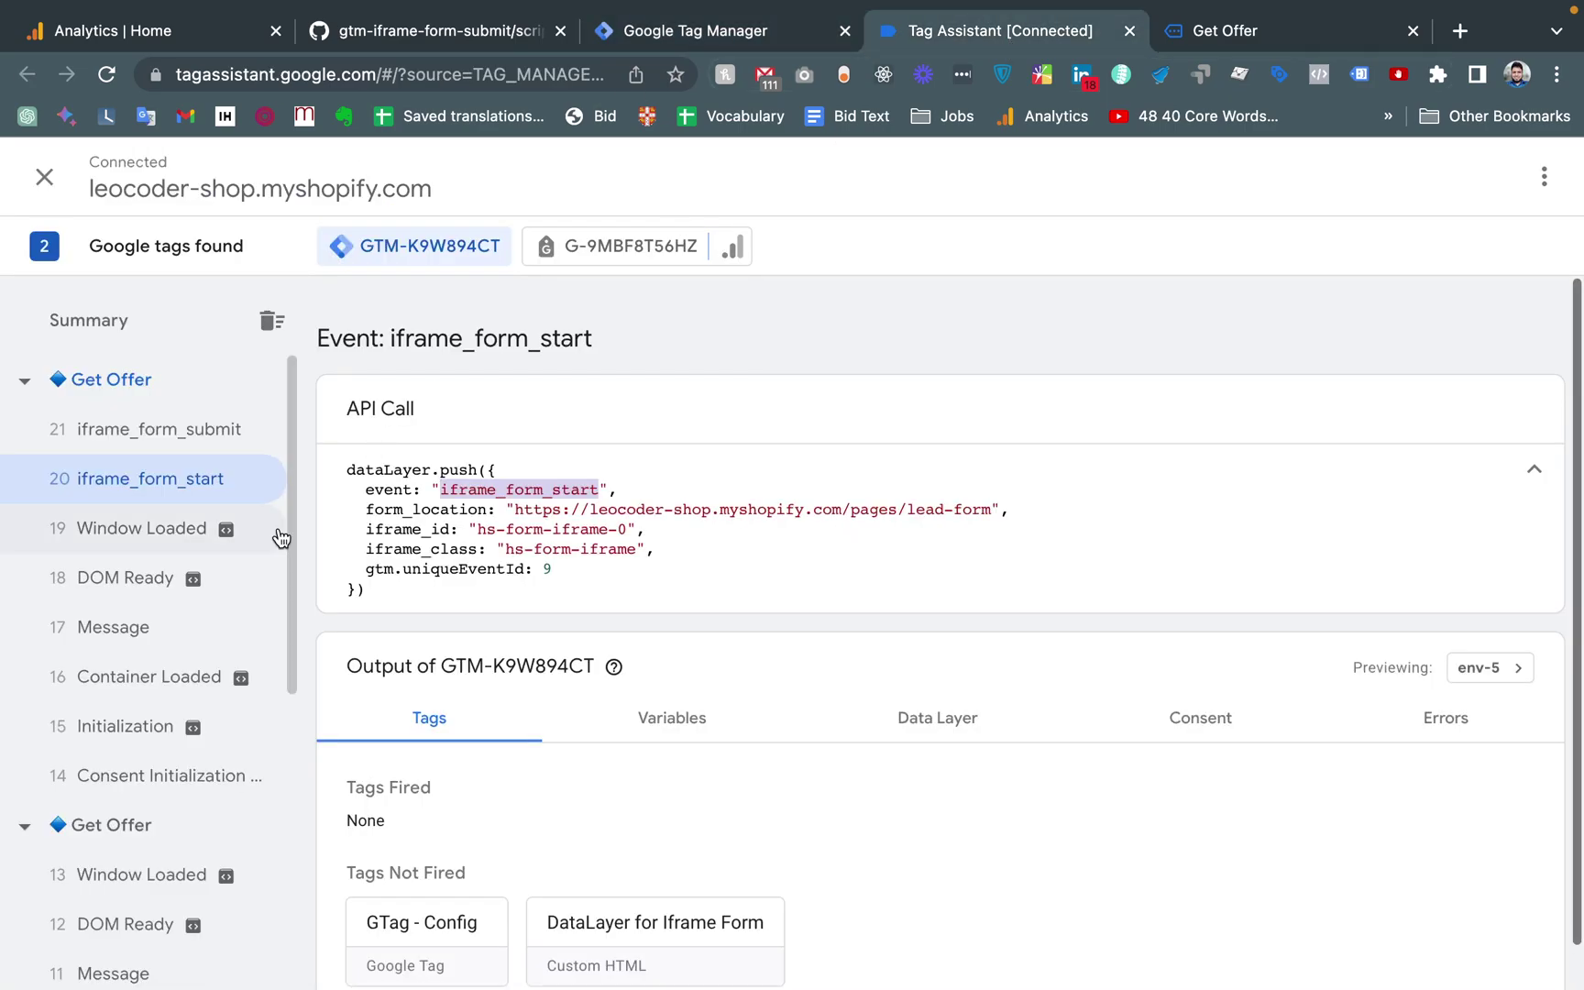
{"action": "left_click", "coordinate": [167, 513]}
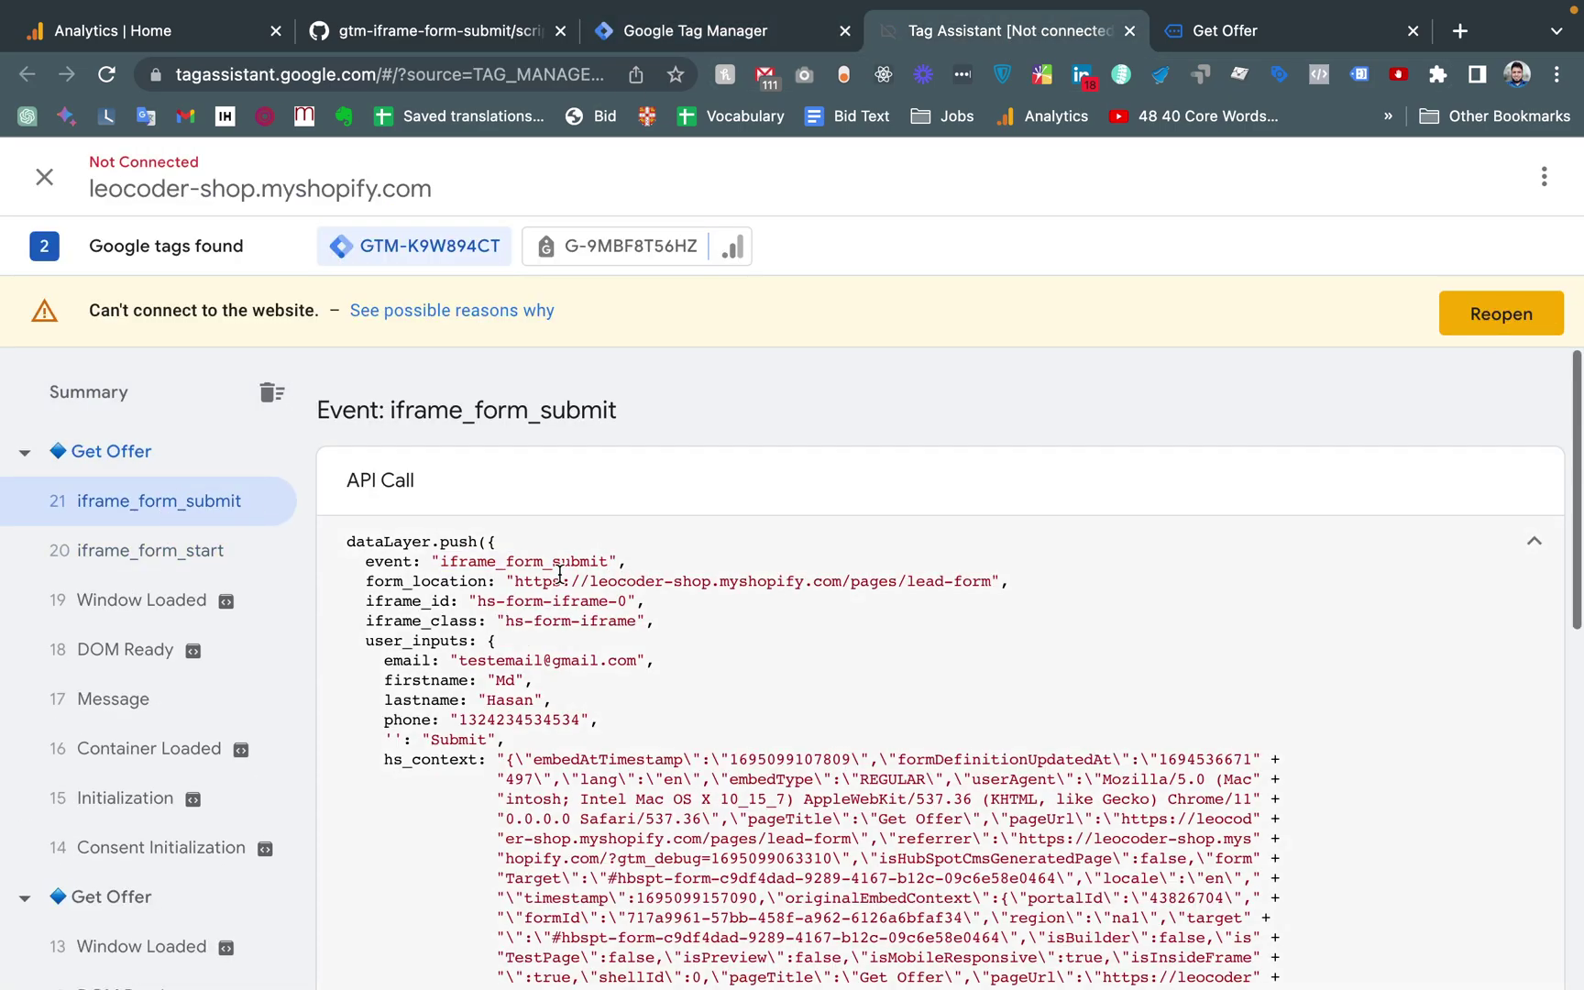
{"action": "left_click", "coordinate": [726, 30]}
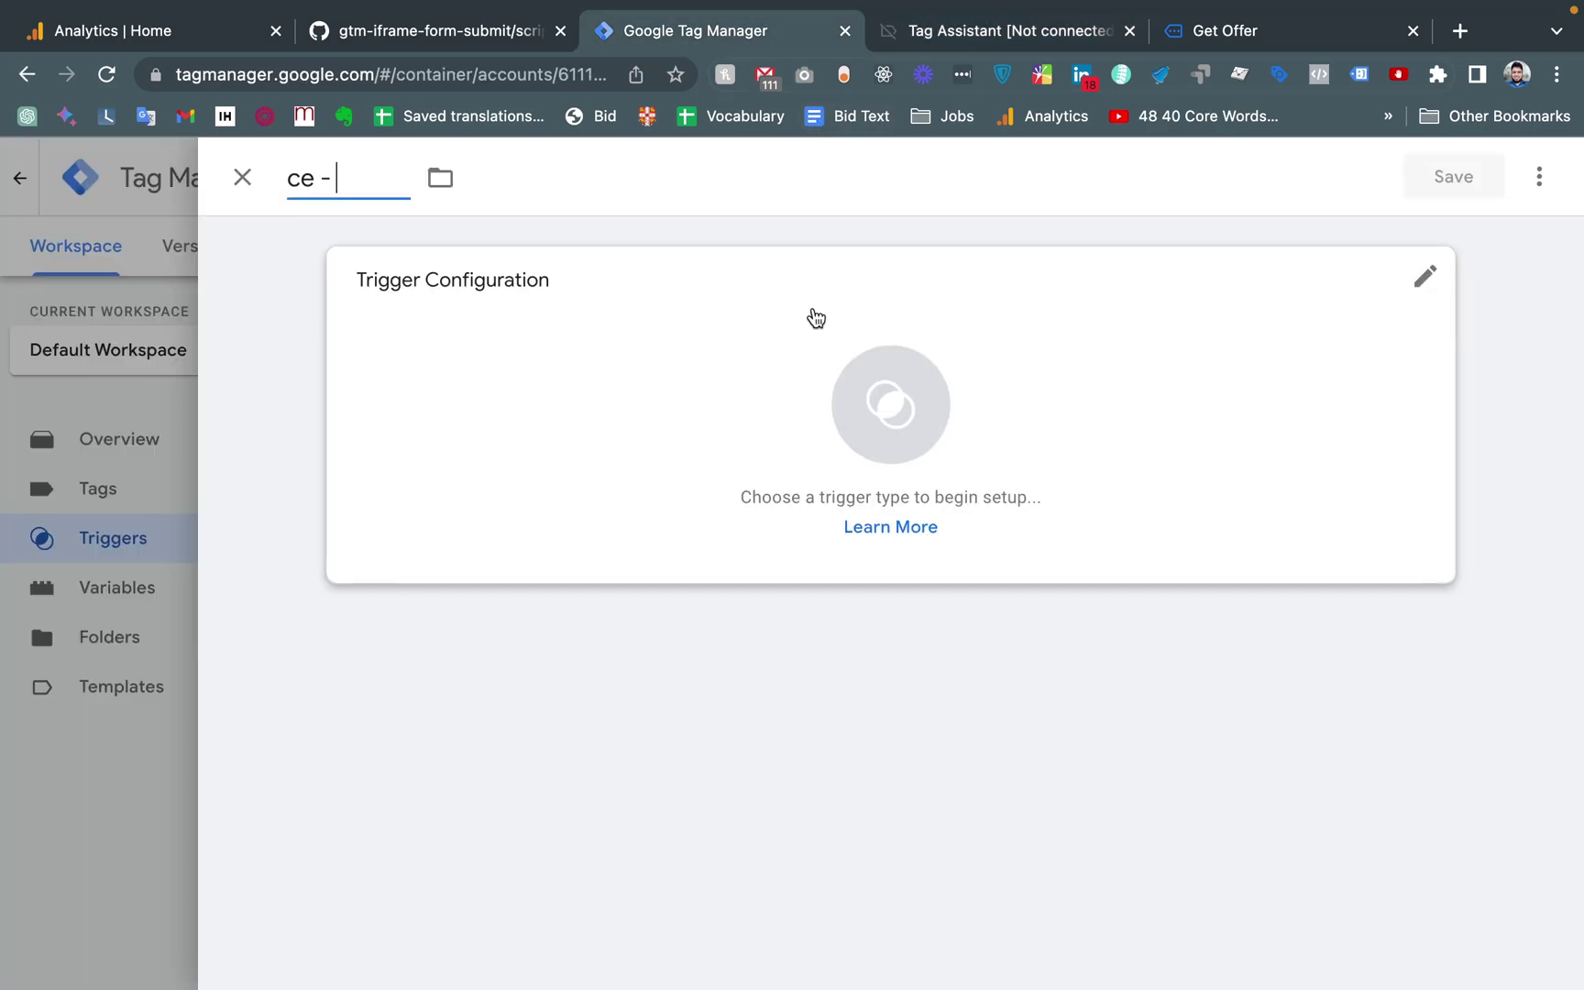
{"action": "left_click", "coordinate": [884, 400]}
{"action": "left_click", "coordinate": [470, 385]}
{"action": "left_click", "coordinate": [365, 168]}
{"action": "type", "text": "iframe_form_submit"}
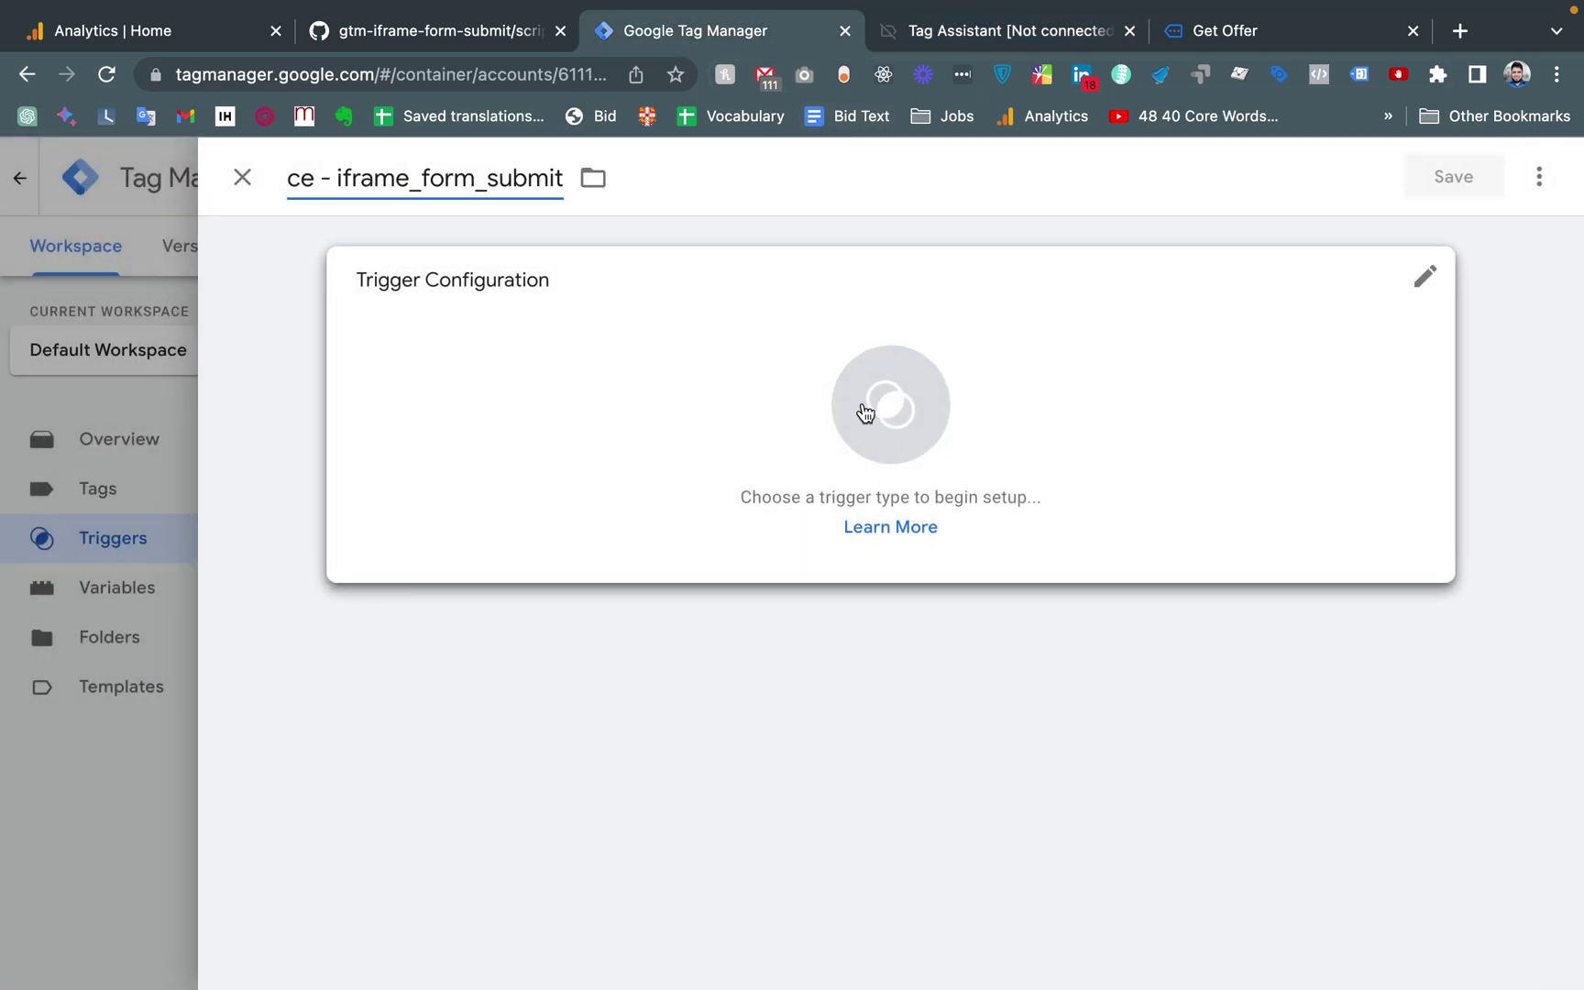
Set it as a Custom Event on iframe_form_submit, save, and reopen cv - iframe_form_start
{"action": "left_click", "coordinate": [864, 409]}
{"action": "left_click", "coordinate": [1539, 176]}
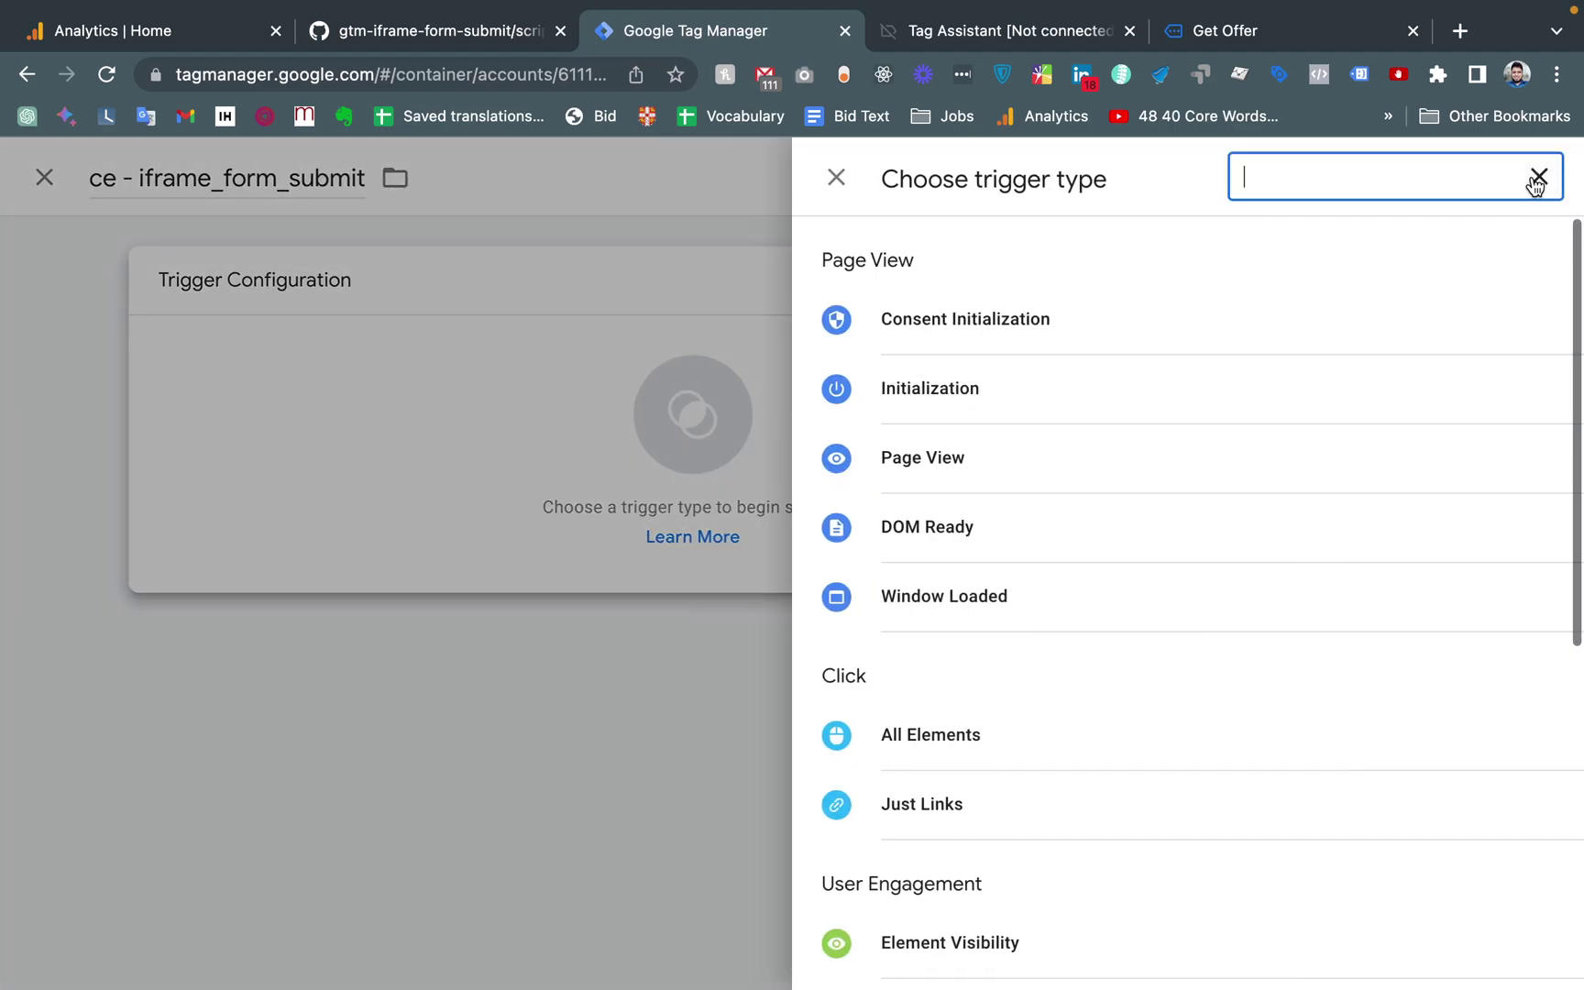
{"action": "type", "text": "custom"}
{"action": "left_click", "coordinate": [1012, 530]}
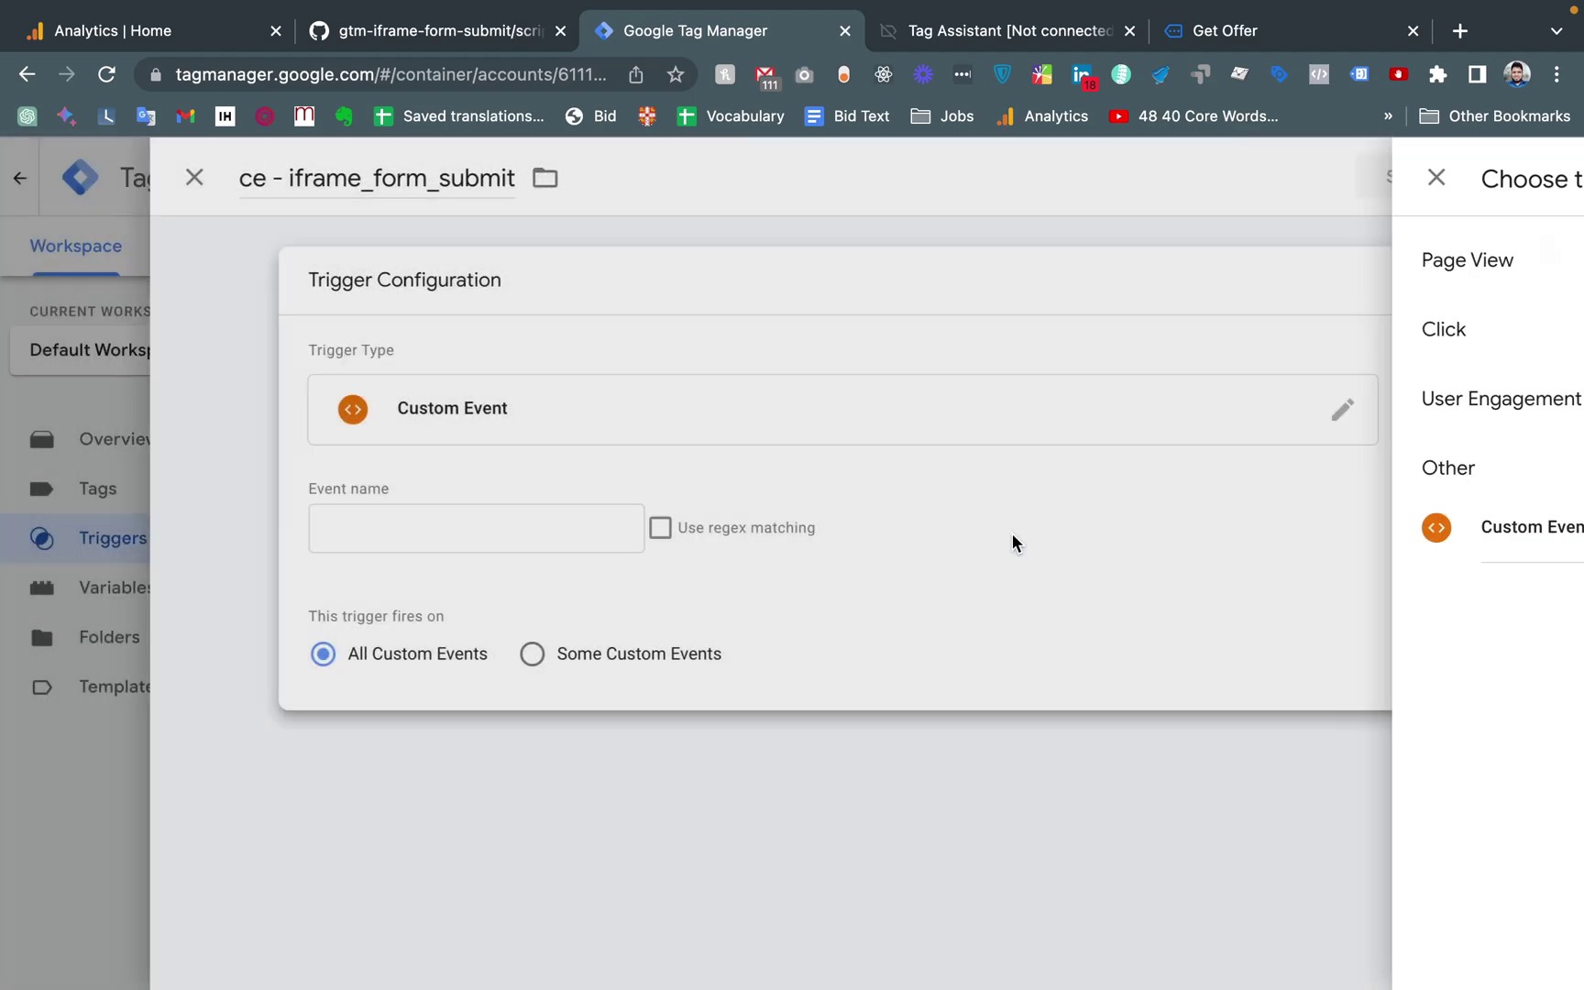
{"action": "left_click", "coordinate": [541, 532]}
{"action": "type", "text": "iframe_form_submit"}
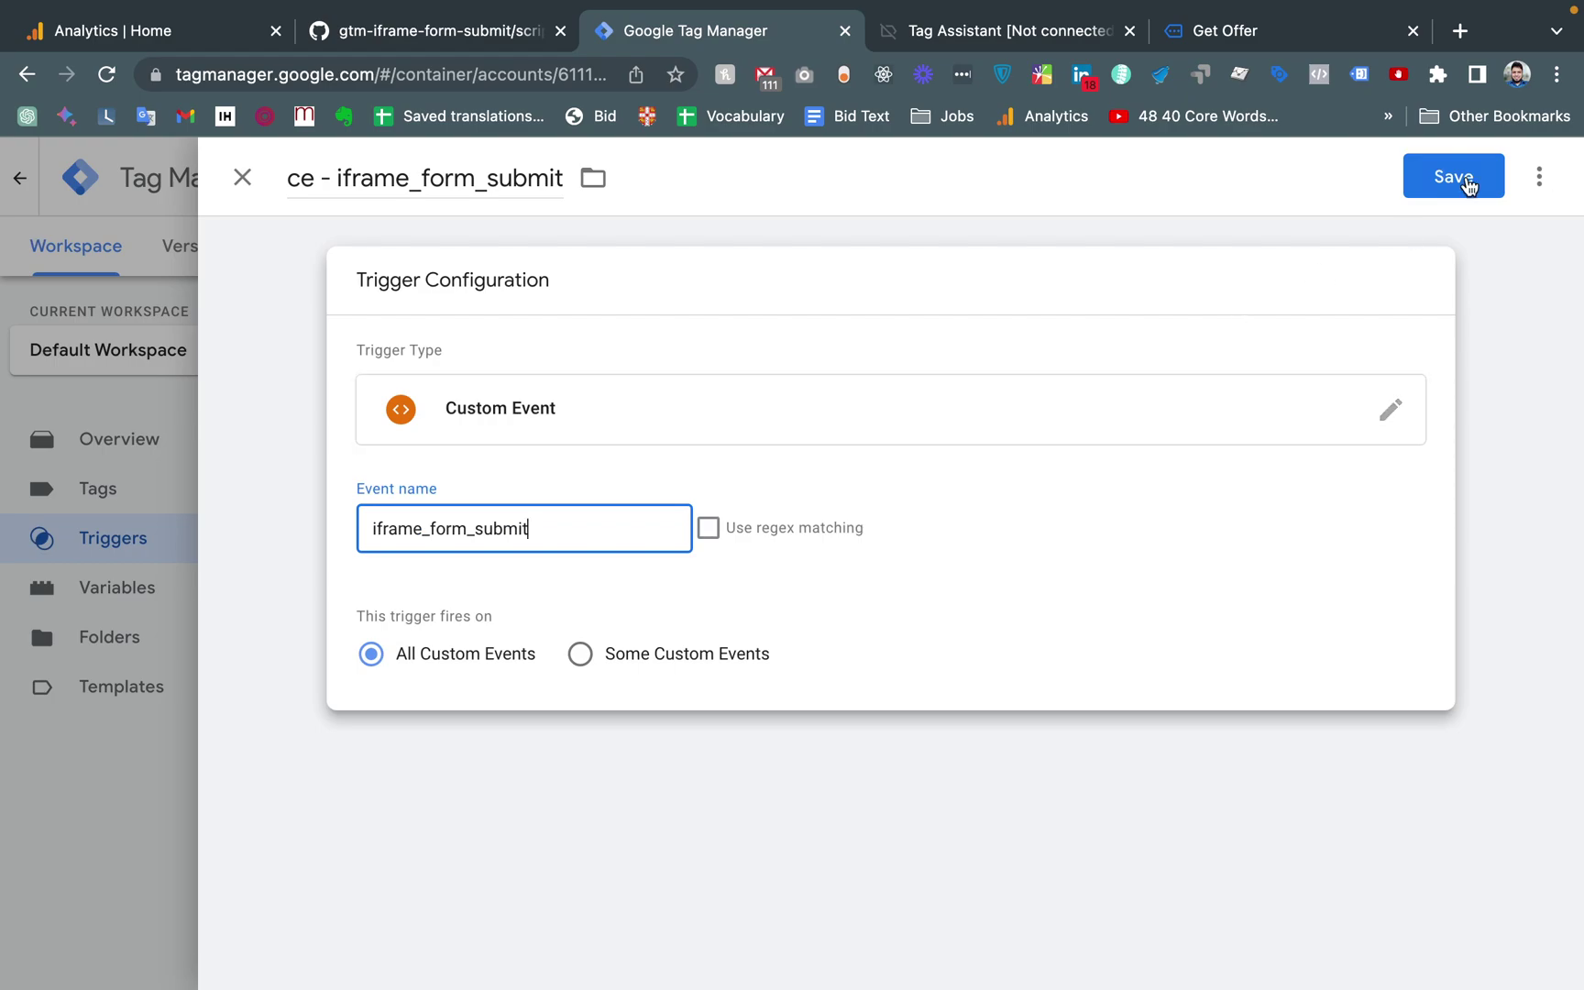
{"action": "left_click", "coordinate": [1471, 180]}
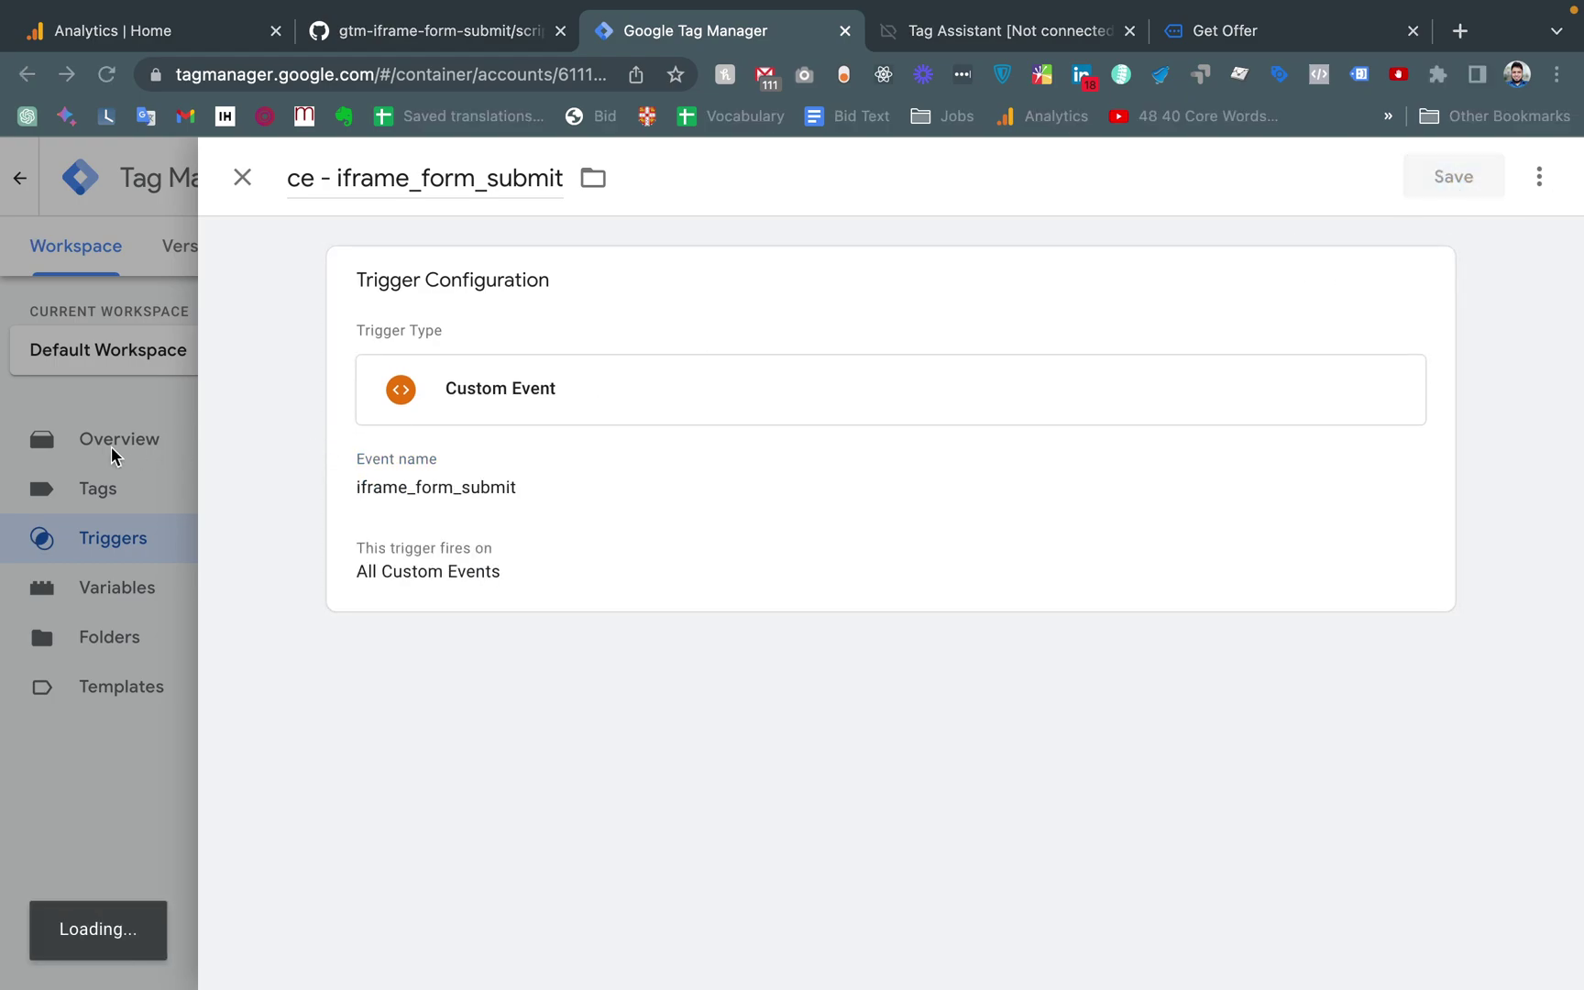
{"action": "key", "text": "F11"}
{"action": "key", "text": "F11"}
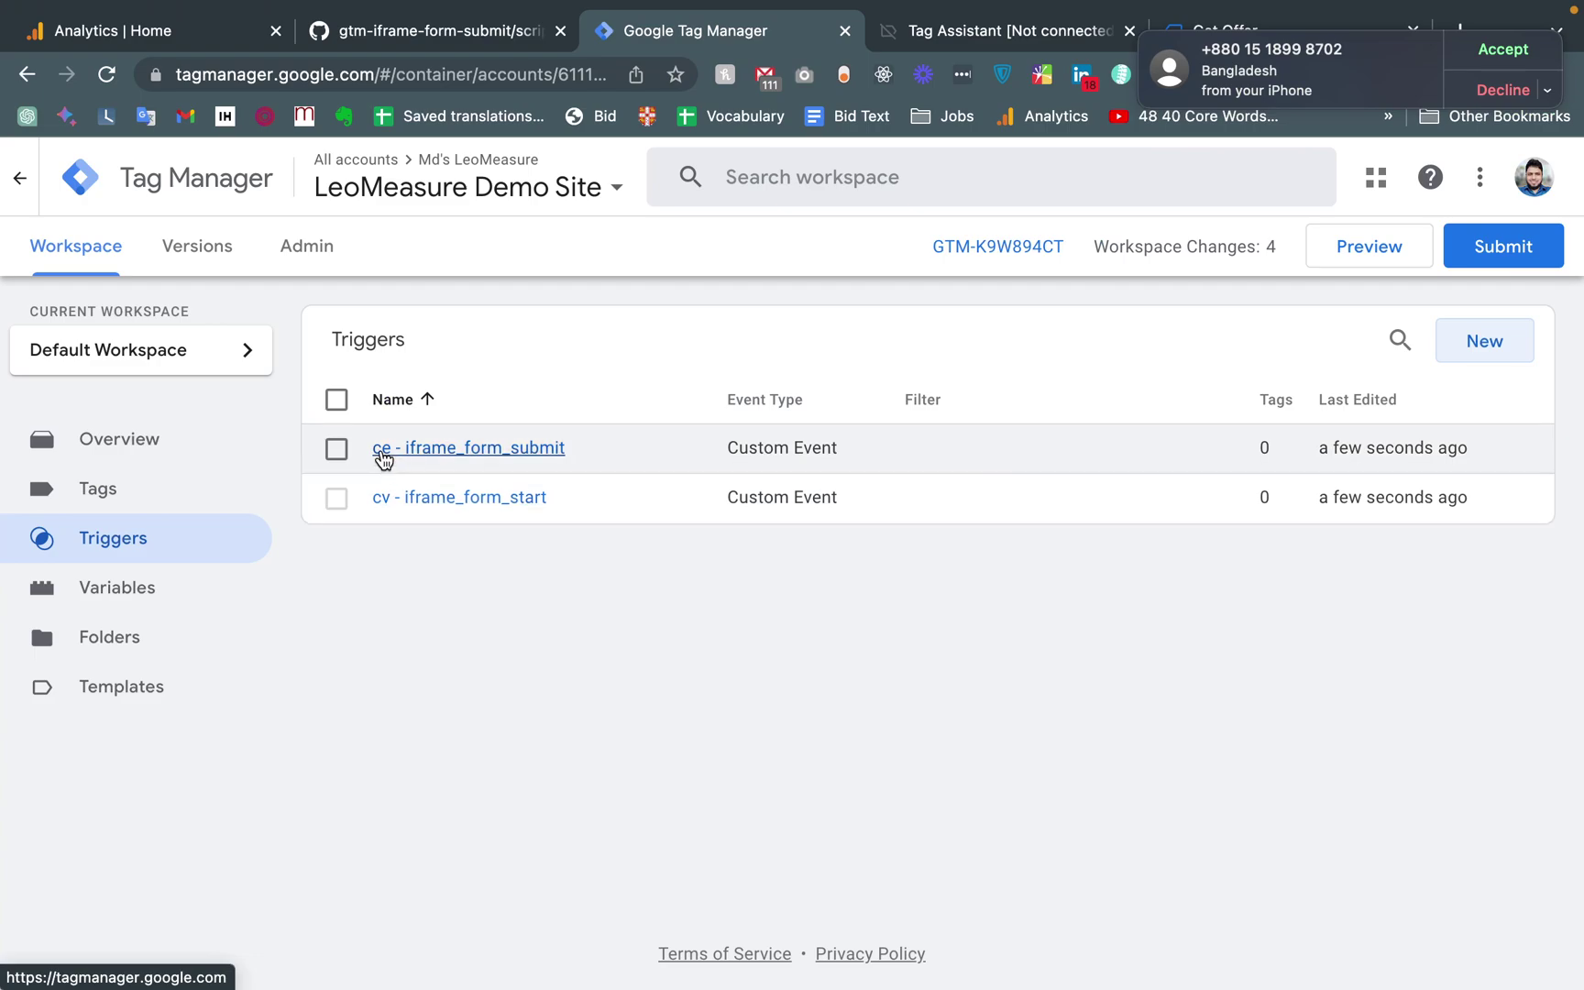
{"action": "left_click", "coordinate": [393, 504]}
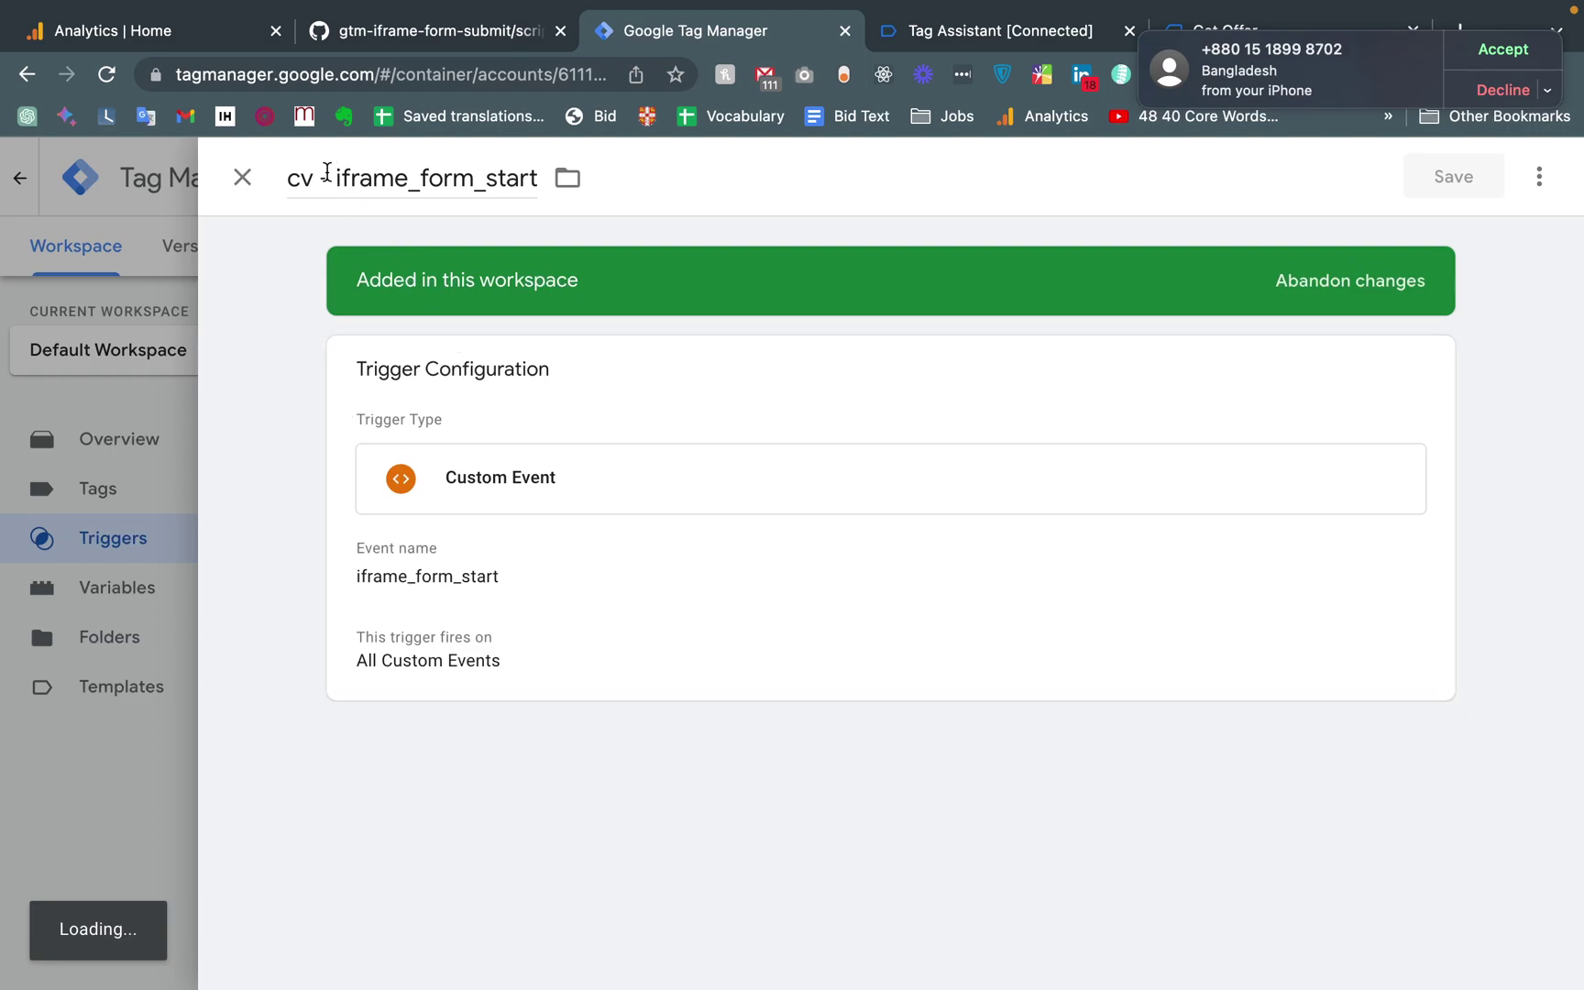
Change the trigger's 'cv' prefix to 'ce', making it 'ce - iframe_form_start', and save
{"action": "left_click", "coordinate": [315, 192]}
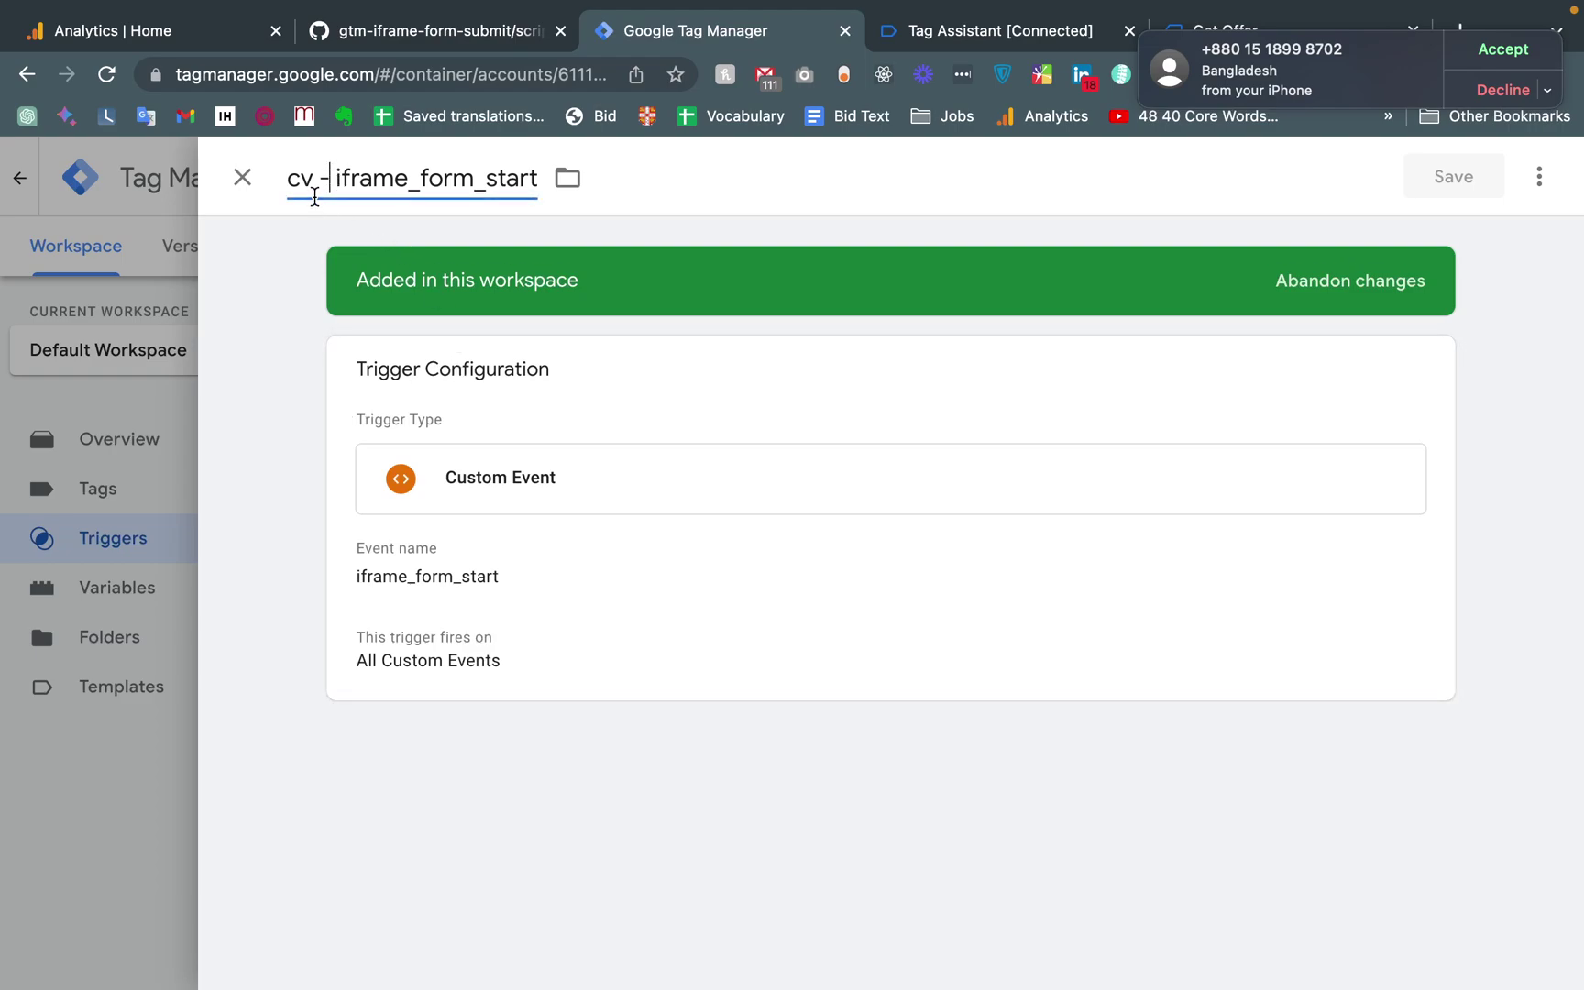
{"action": "key", "text": "BackSpace"}
{"action": "type", "text": "e"}
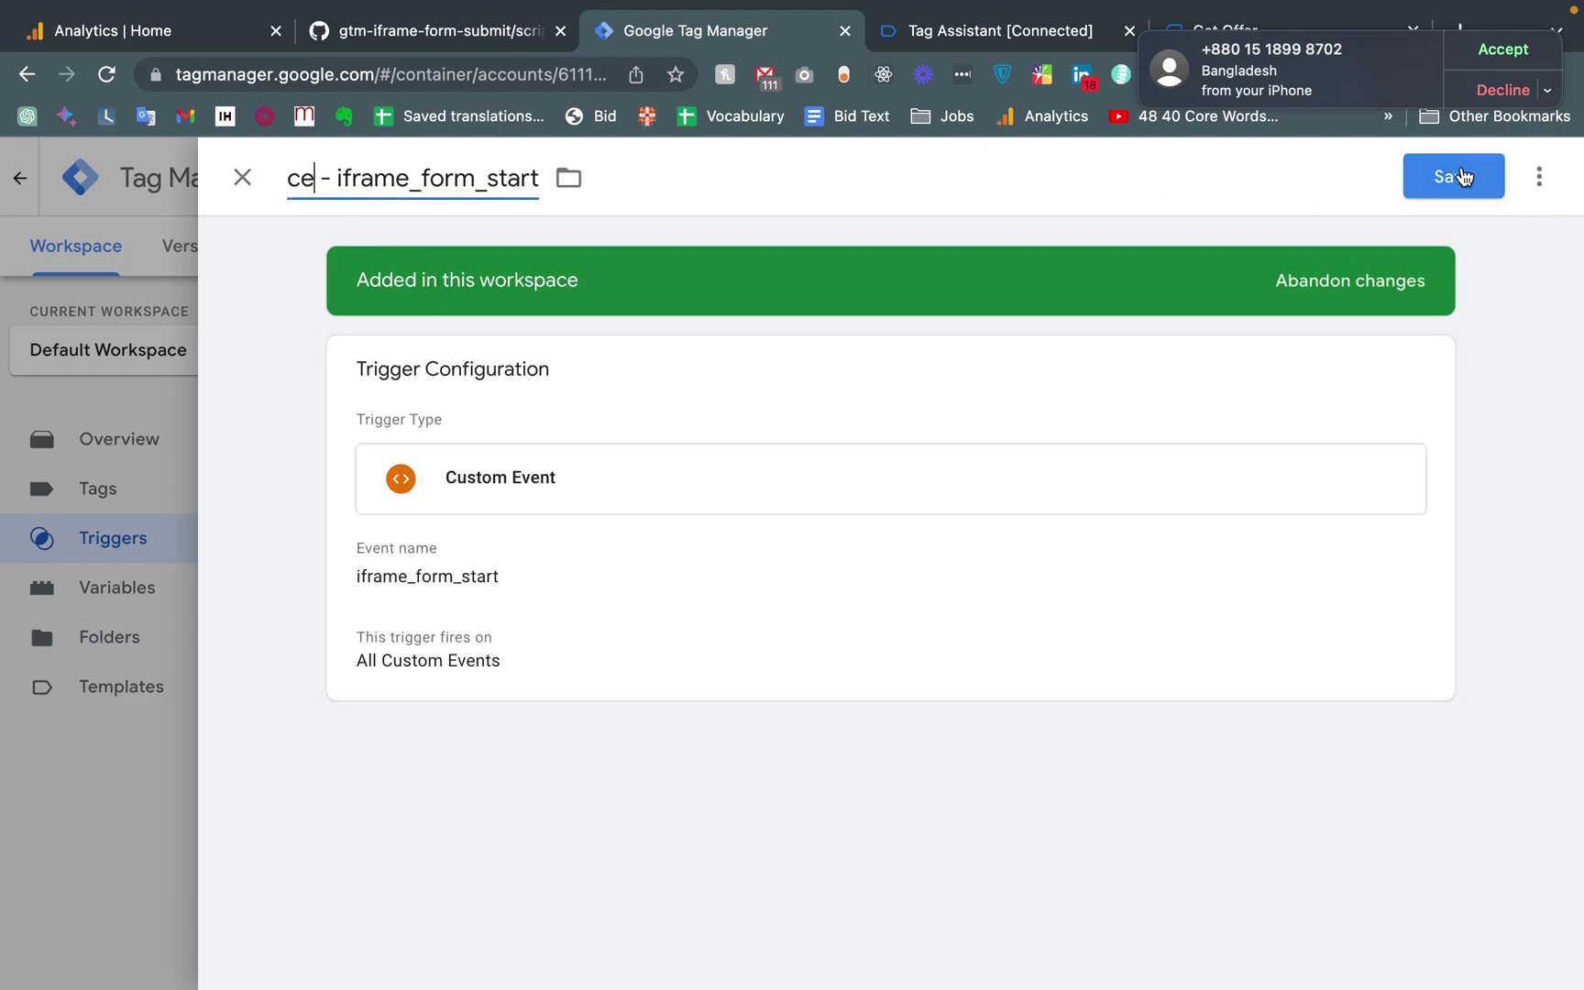
{"action": "left_click", "coordinate": [1459, 176]}
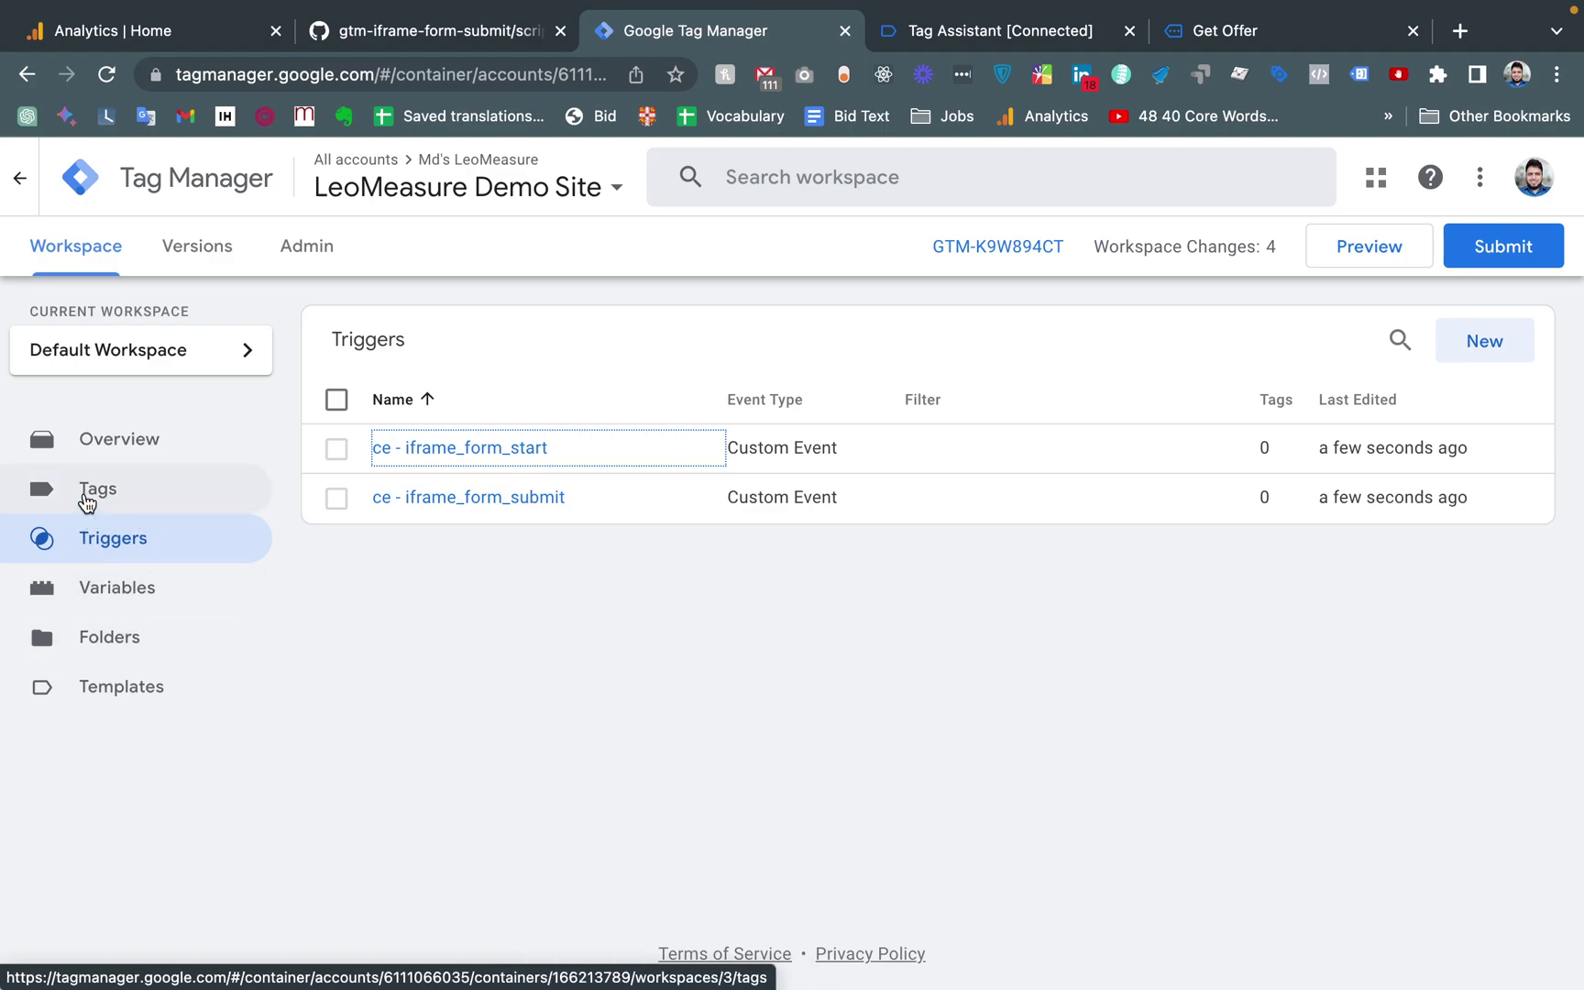
Create a new tag from the Tags list and name it 'Lead Form Start'
{"action": "left_click", "coordinate": [130, 491]}
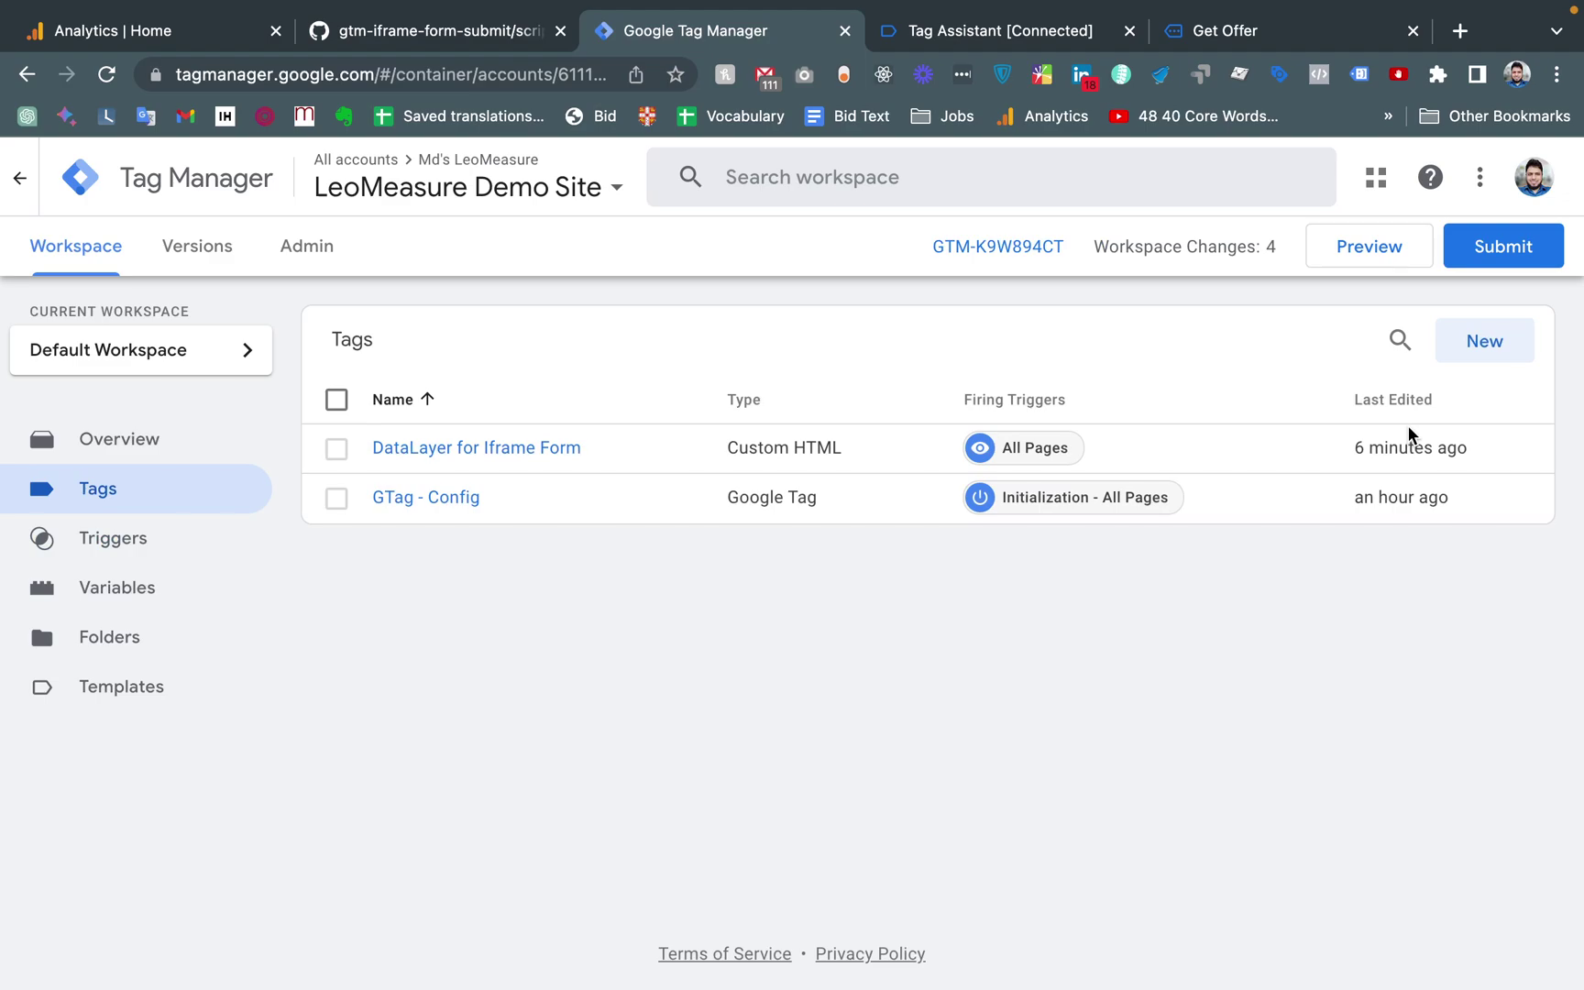
{"action": "left_click", "coordinate": [1482, 356]}
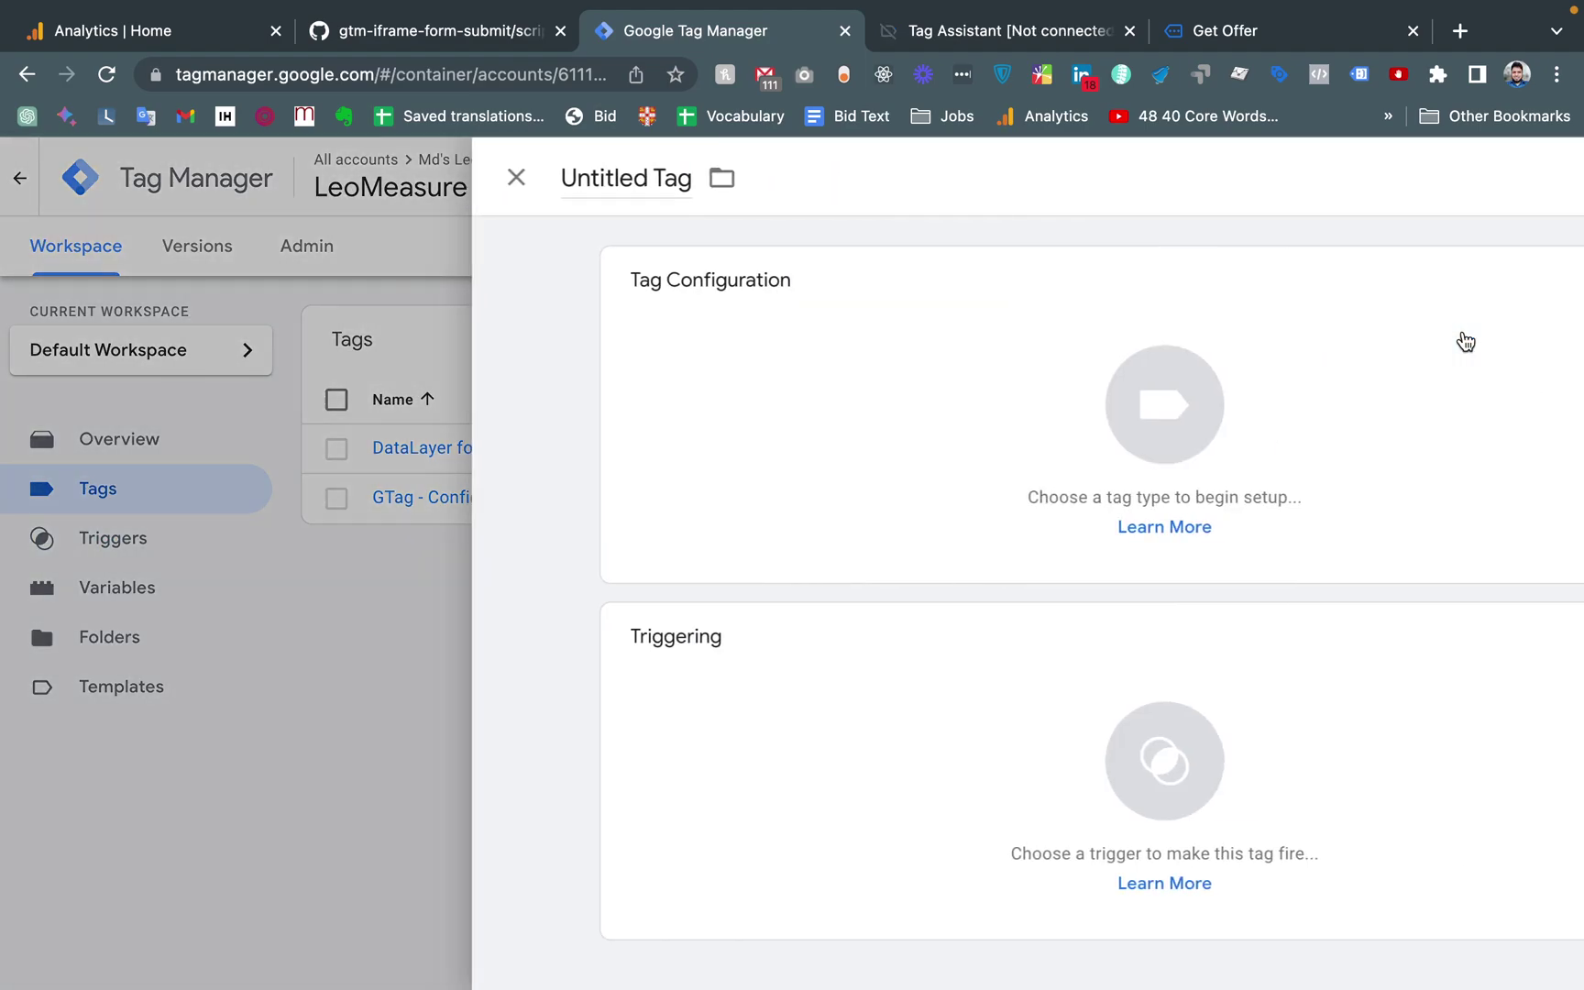
{"action": "left_click", "coordinate": [308, 171]}
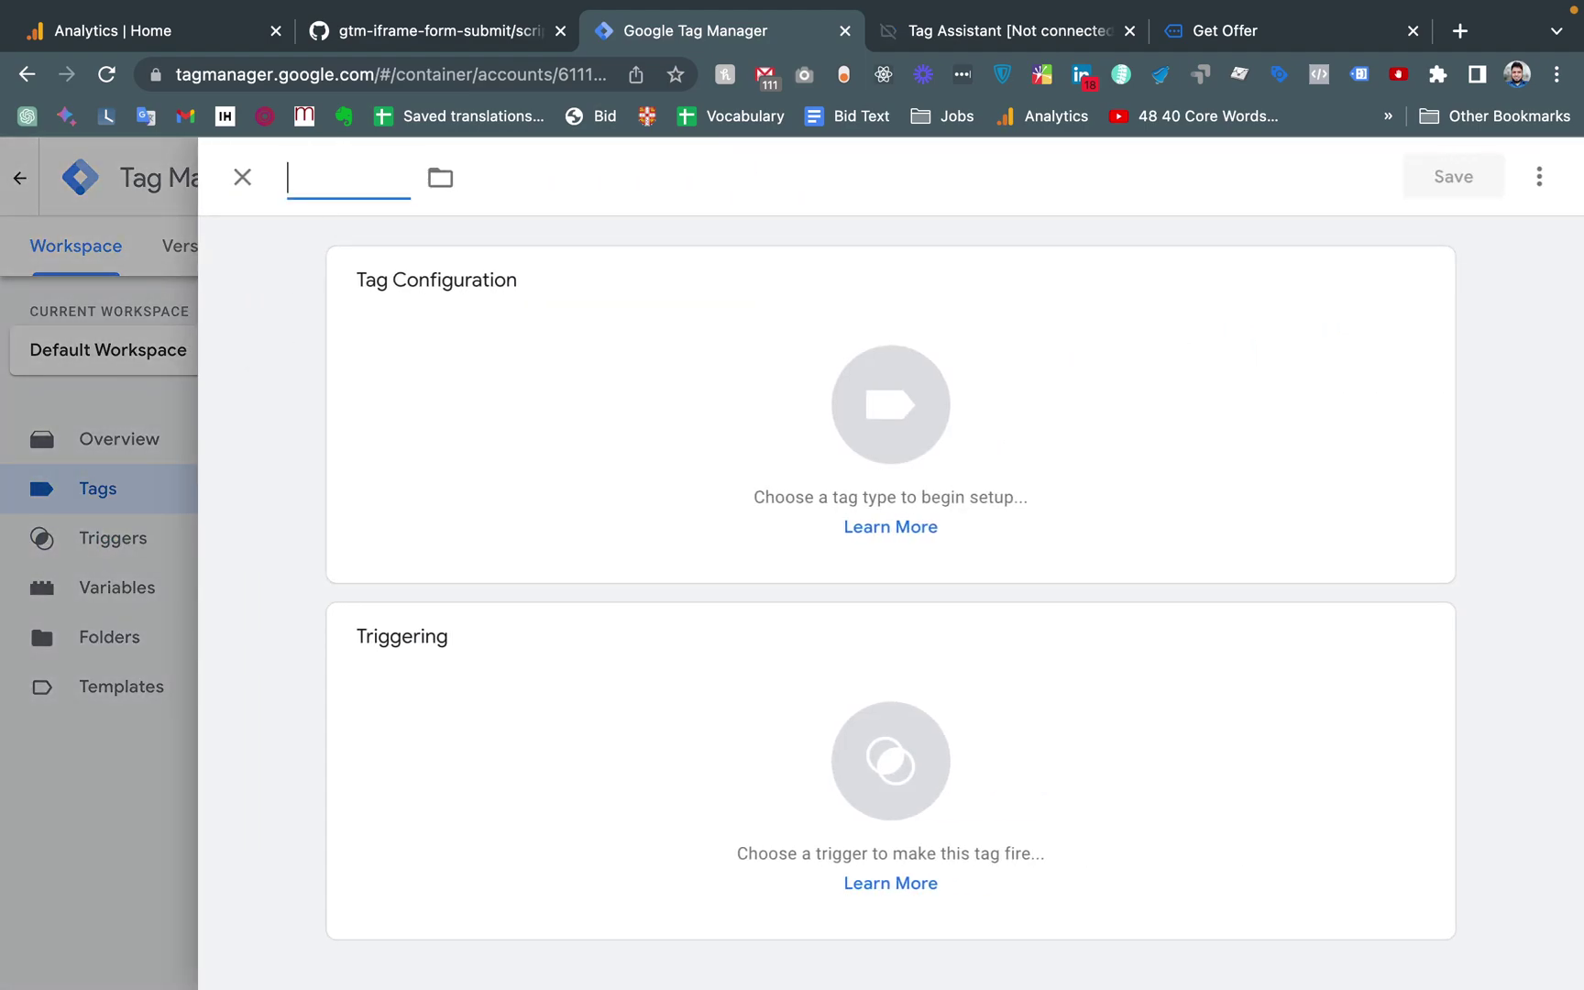
{"action": "key", "text": "BackSpace"}
{"action": "type", "text": "Lead Form Start"}
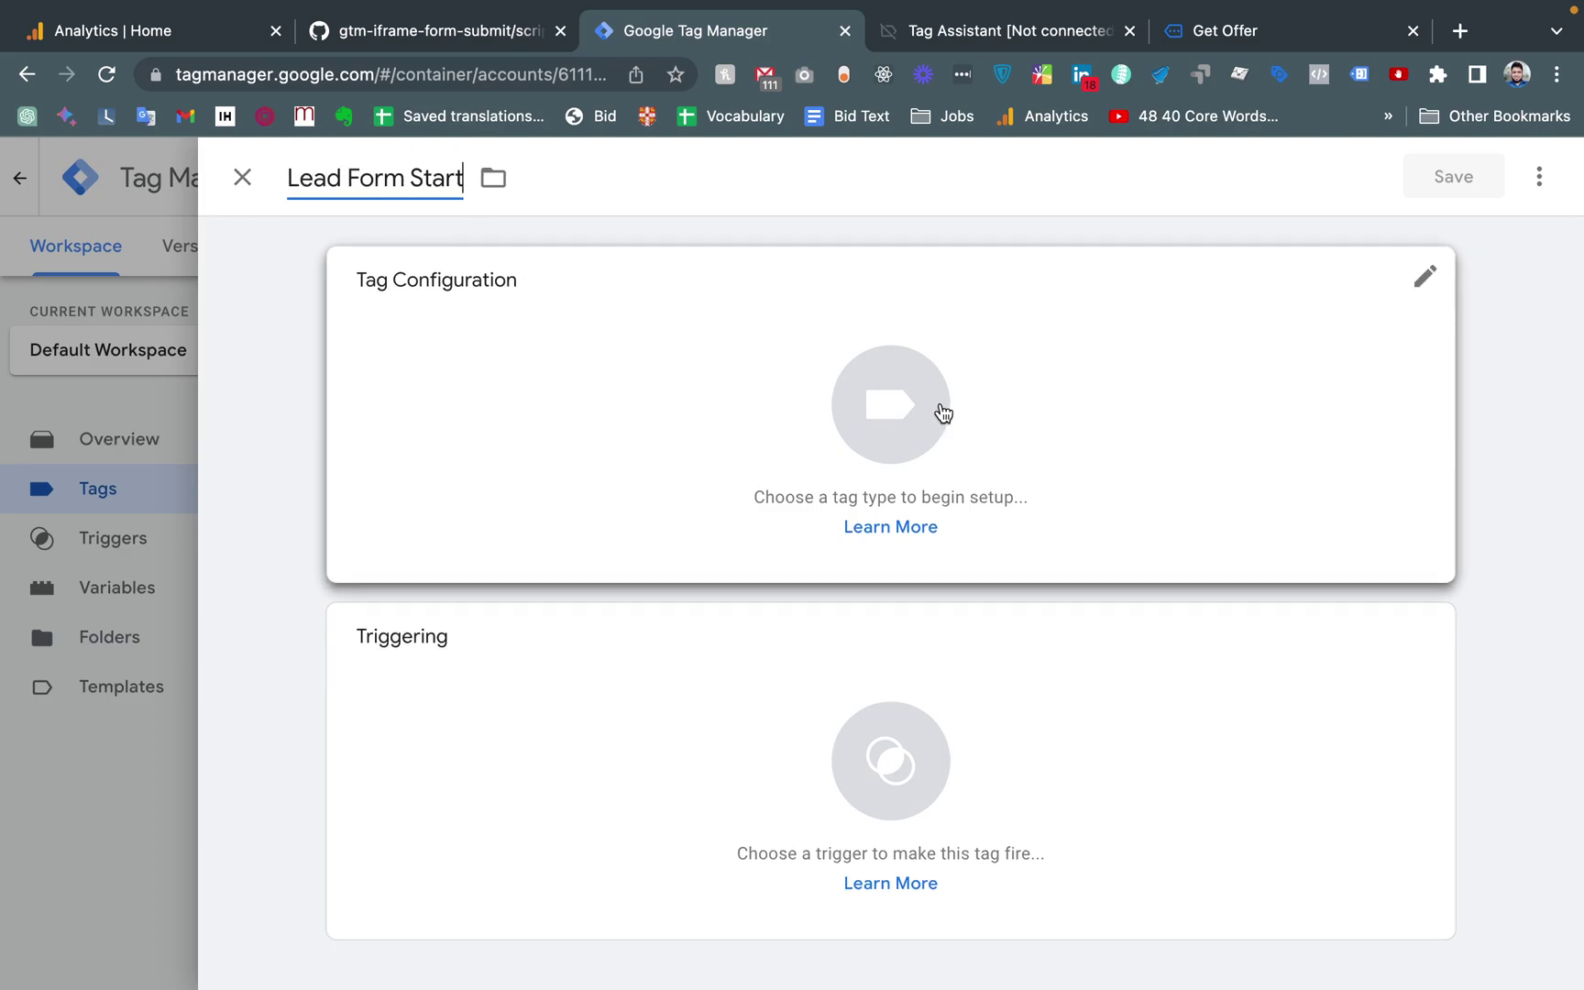
Make Lead Form Start a GA4 Event tag with Measurement ID {{Const - GA4 - Measurement Id}}
{"action": "left_click", "coordinate": [853, 410]}
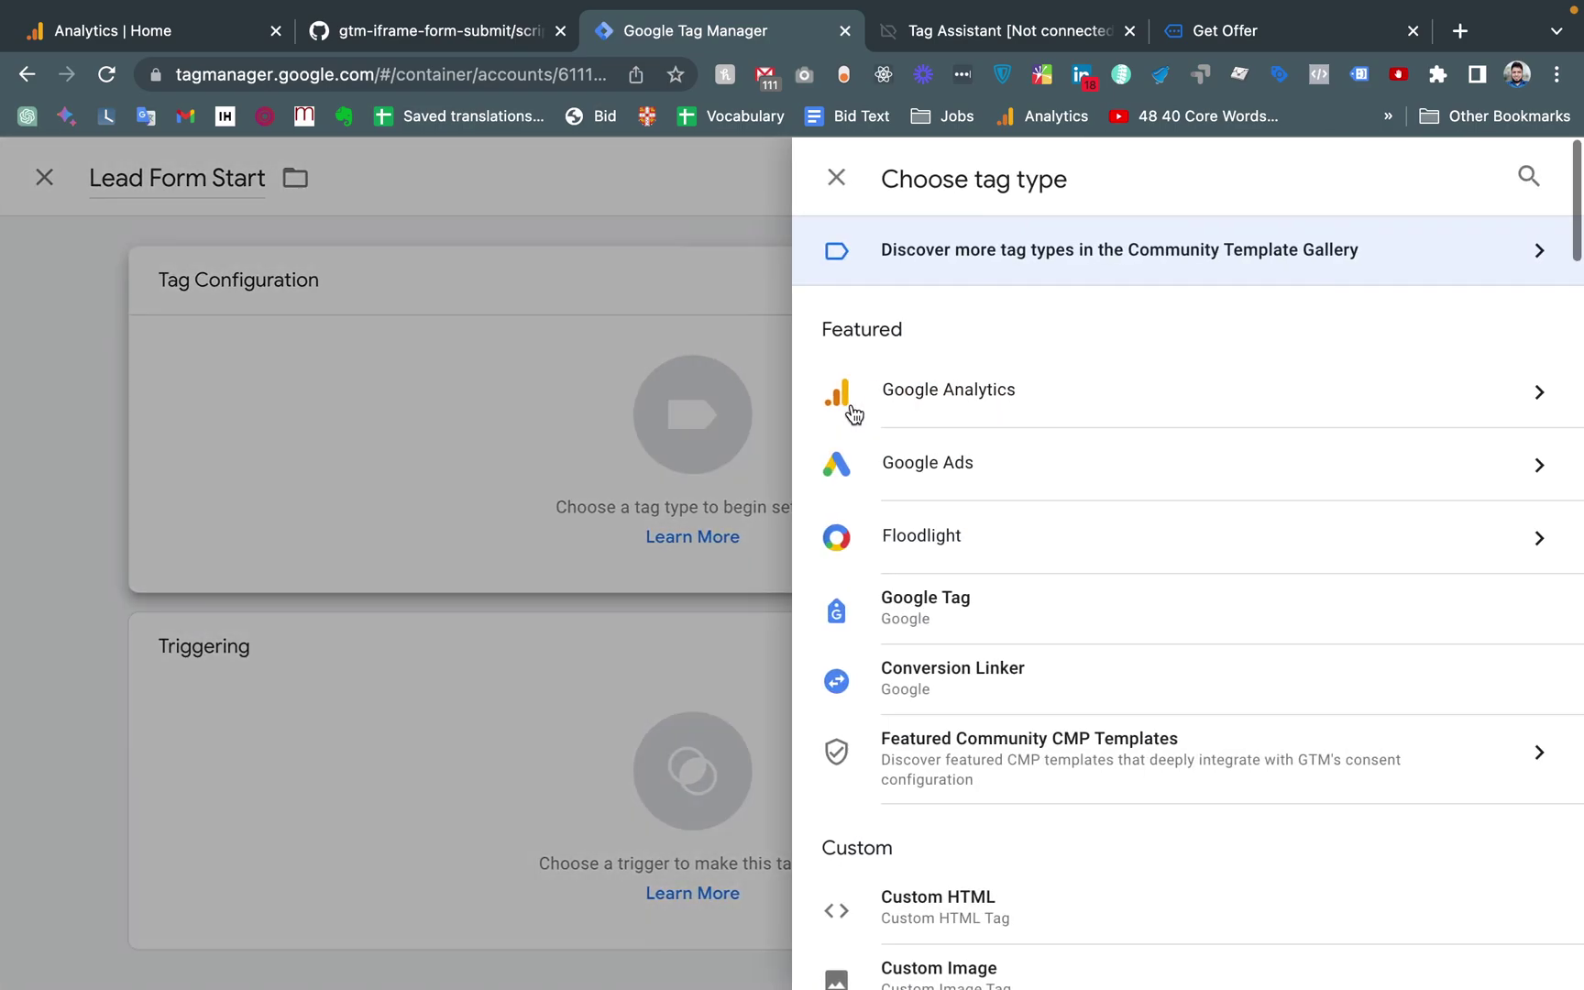
{"action": "scroll", "coordinate": [1027, 562], "scroll_direction": "down", "scroll_amount": 2}
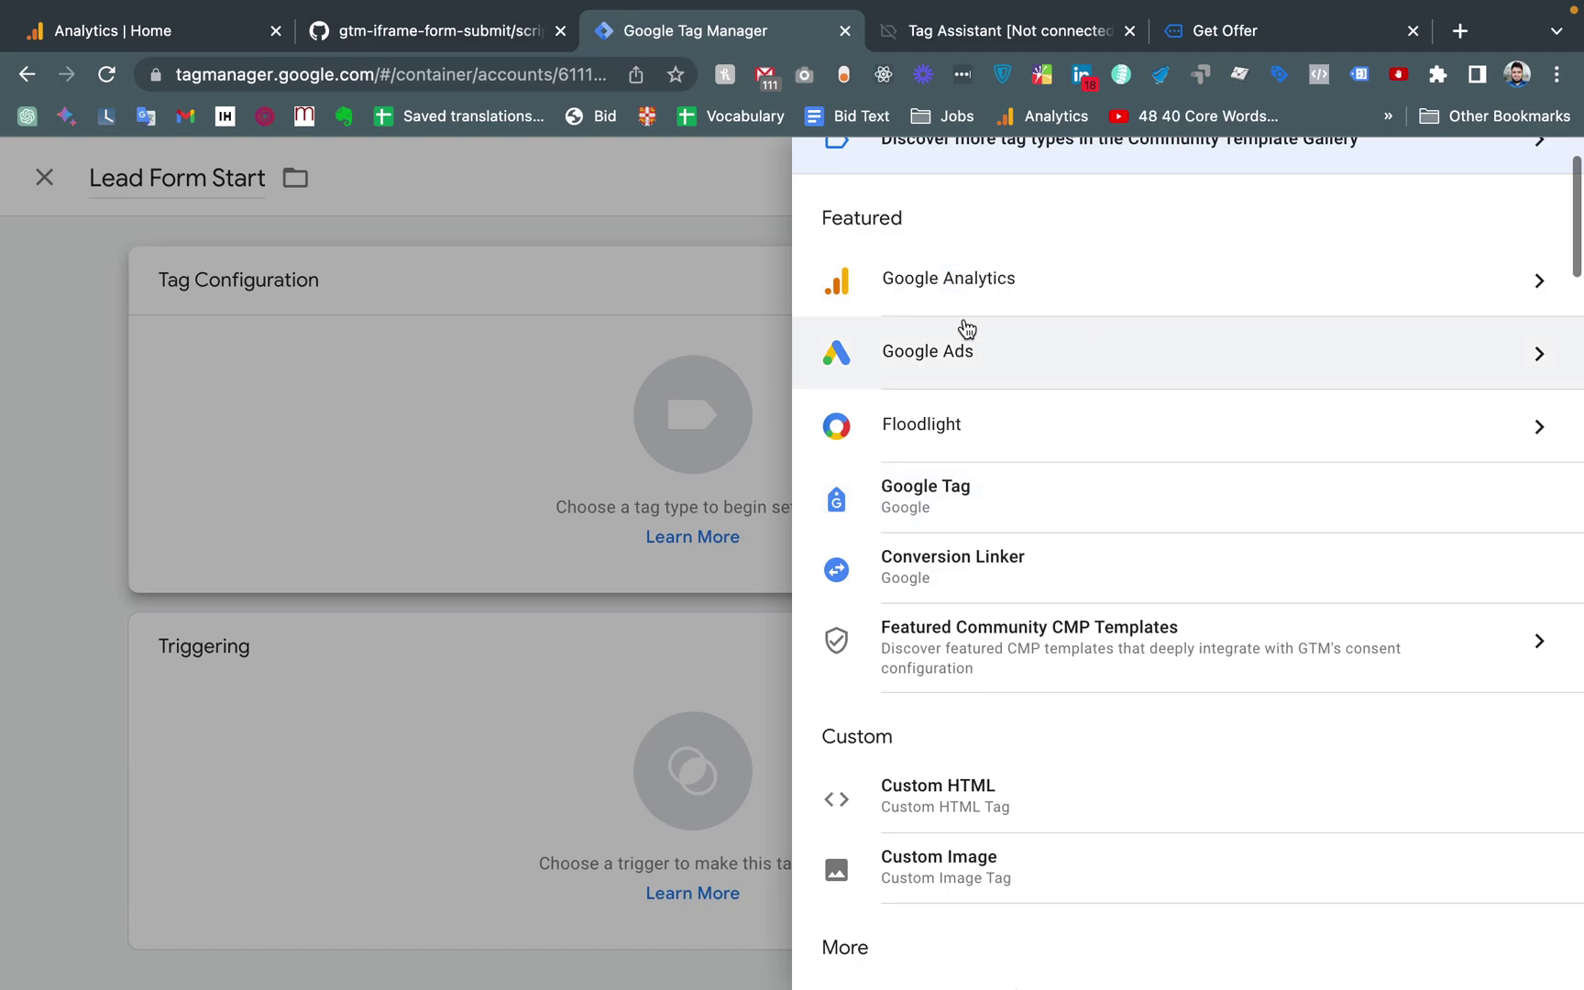
{"action": "left_click", "coordinate": [1152, 304]}
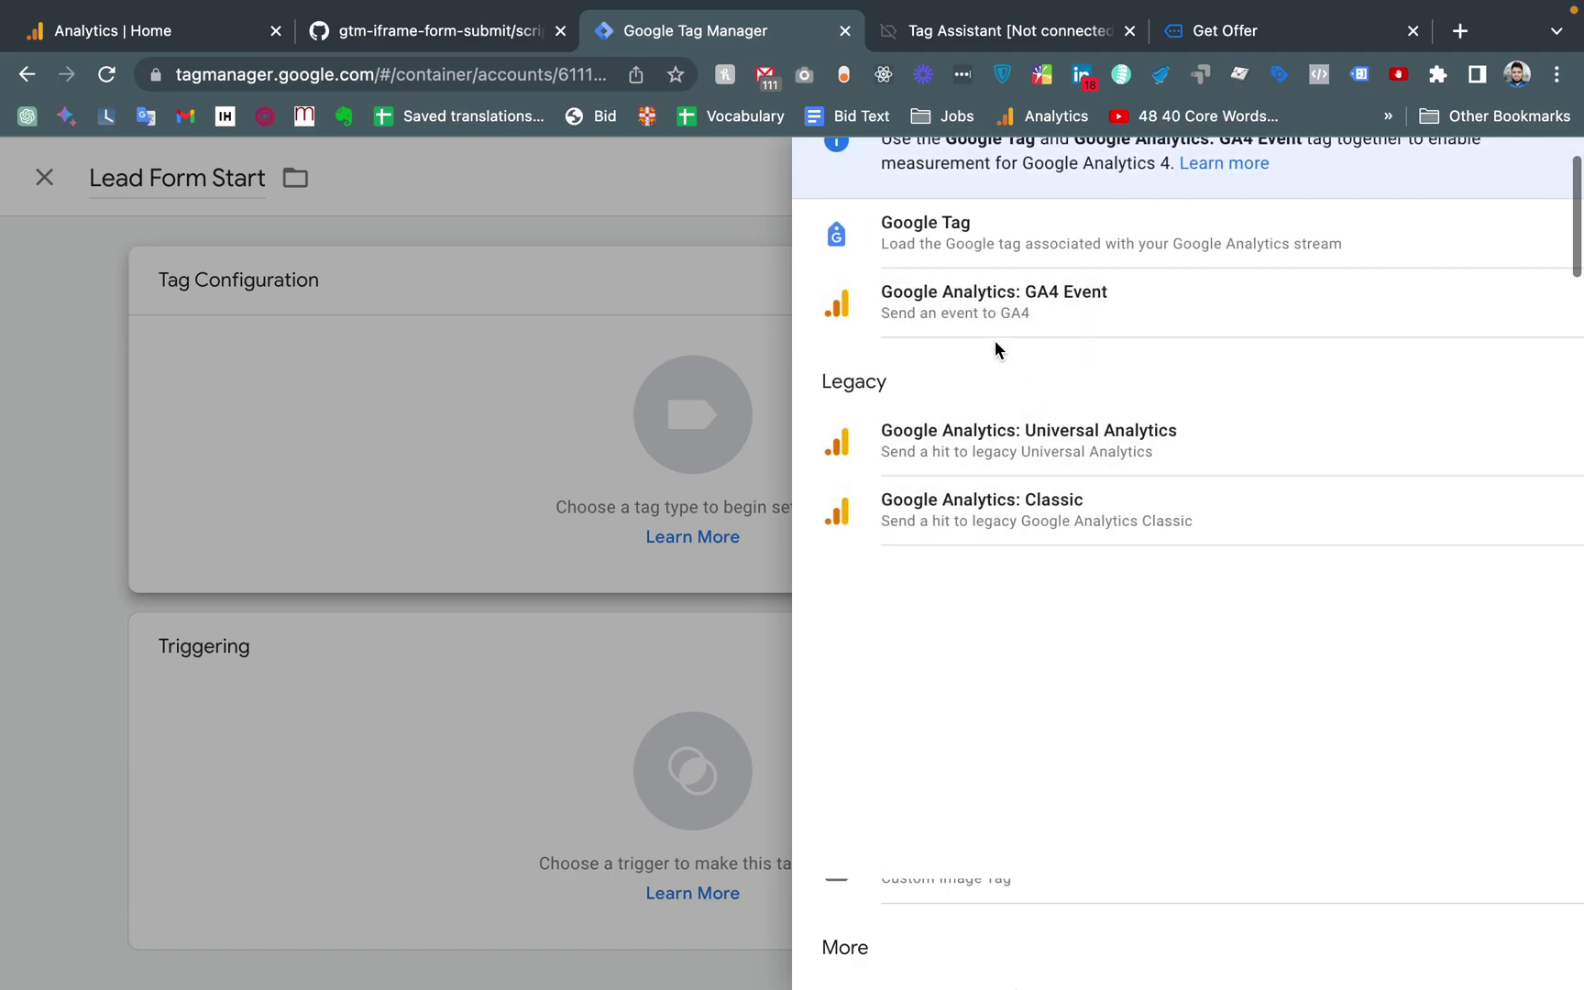
{"action": "left_click", "coordinate": [1078, 308]}
{"action": "left_click", "coordinate": [601, 541]}
{"action": "left_click", "coordinate": [692, 544]}
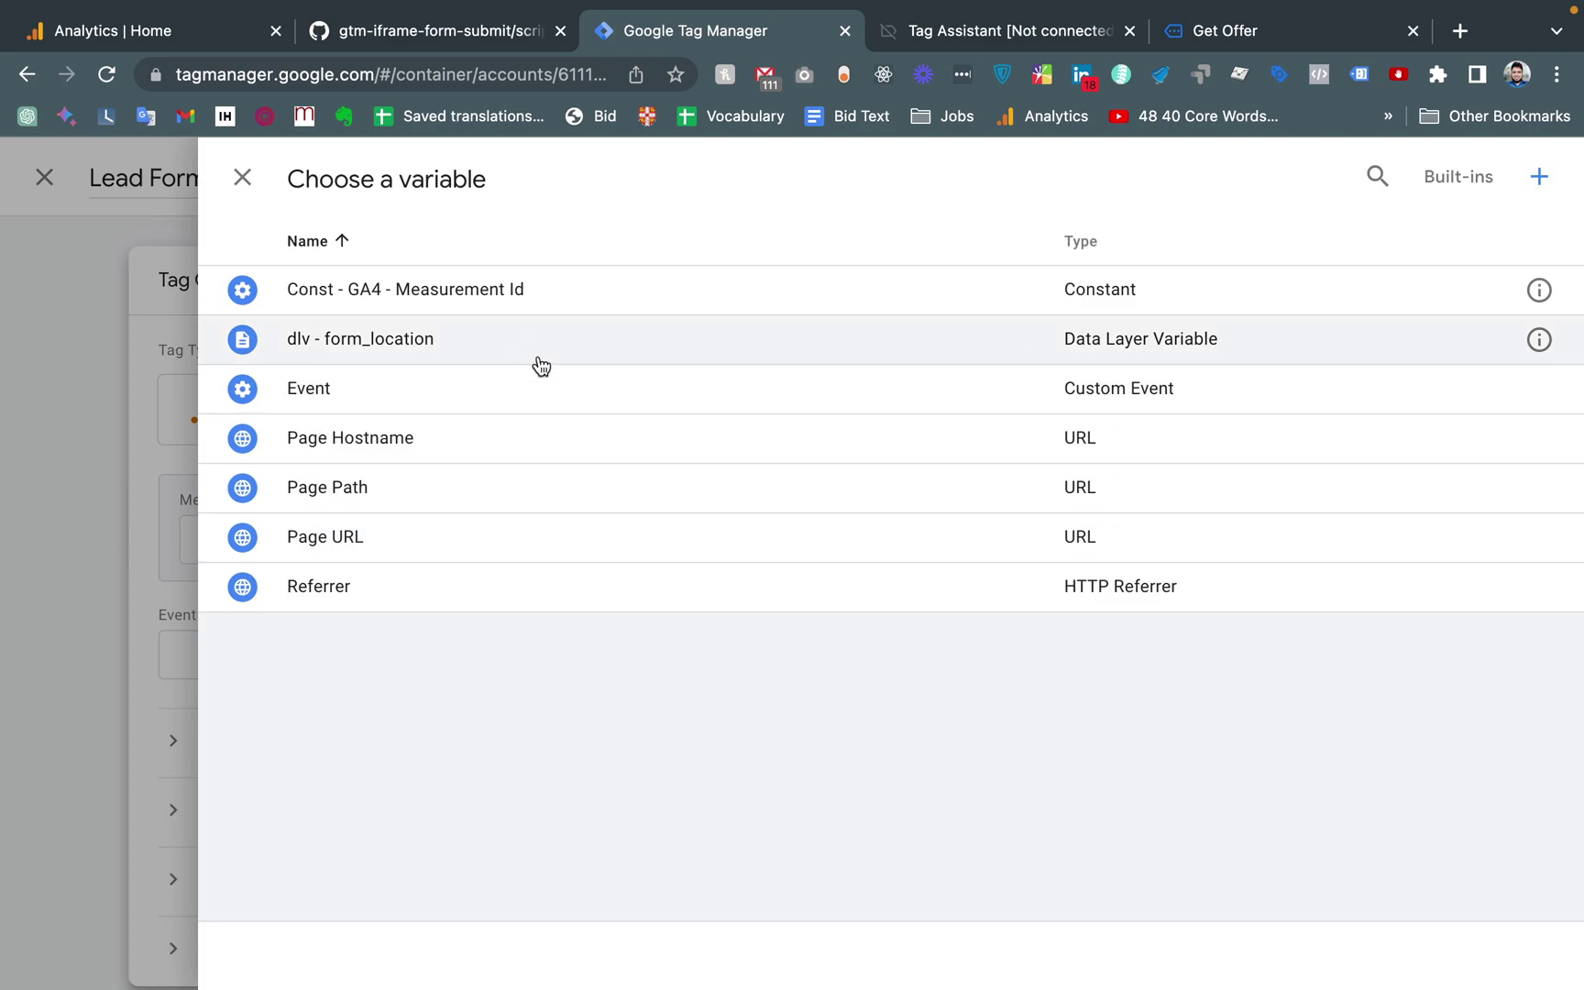
{"action": "left_click", "coordinate": [388, 295]}
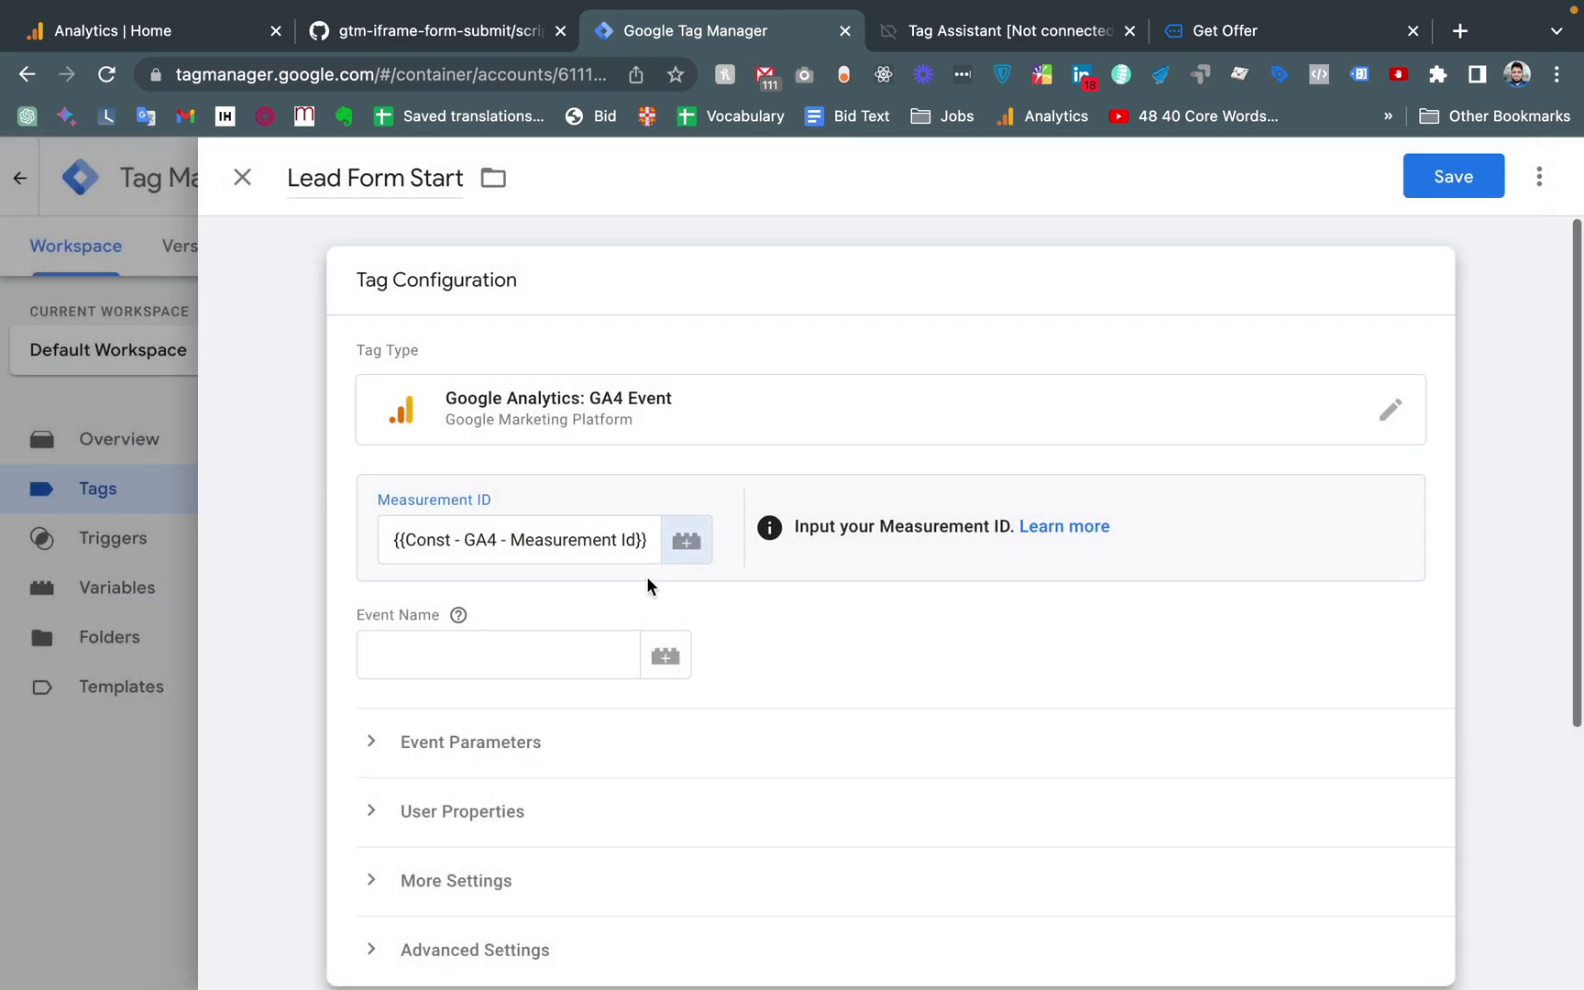
{"action": "left_click", "coordinate": [608, 534]}
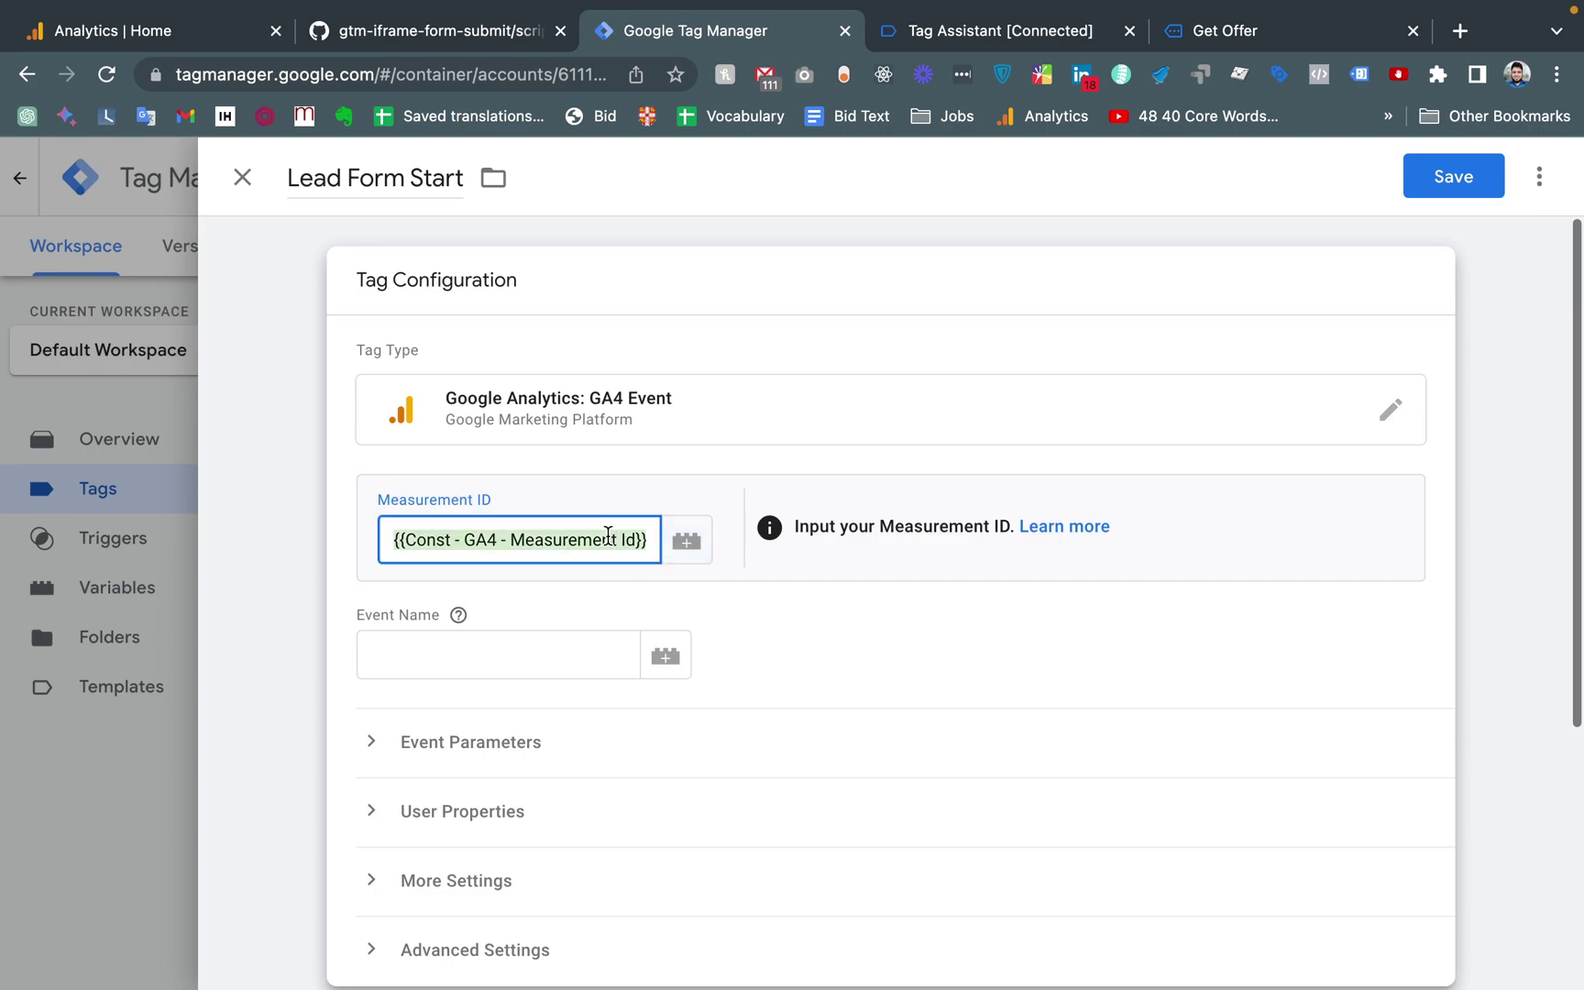
{"action": "key", "text": "BackSpace"}
{"action": "type", "text": "{{Const - GA4 - Measurement Id}}"}
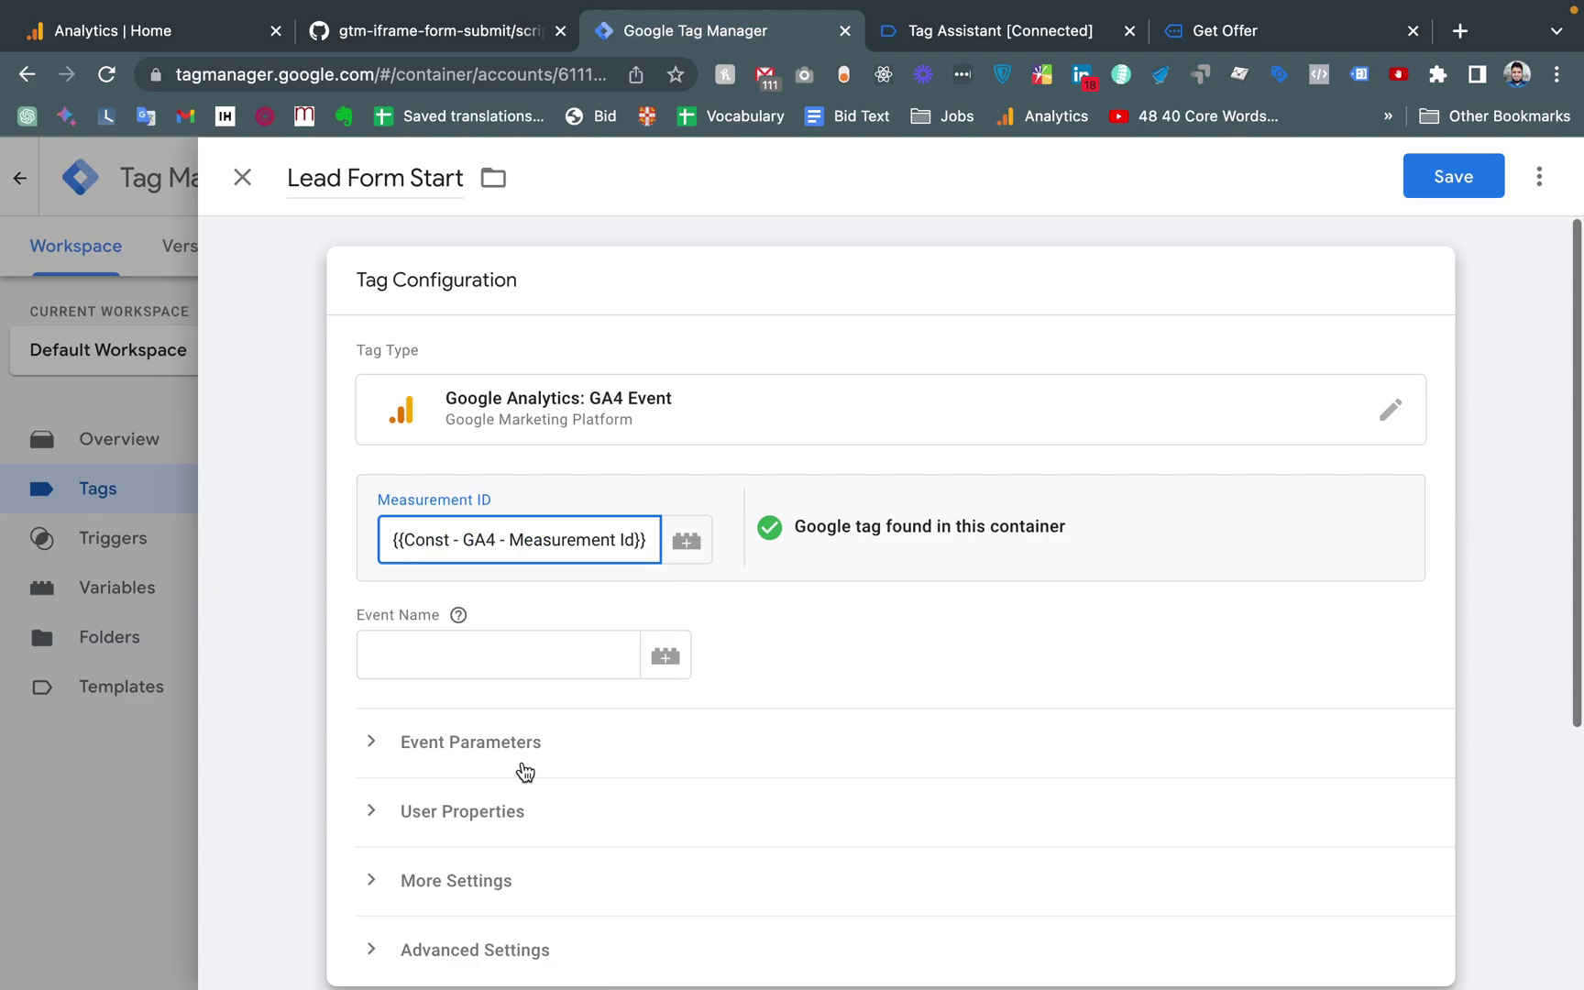
Add event parameter form_location with value {{dlv - form_location}} to the Lead Form Start tag
{"action": "scroll", "coordinate": [532, 697], "scroll_direction": "down", "scroll_amount": 2}
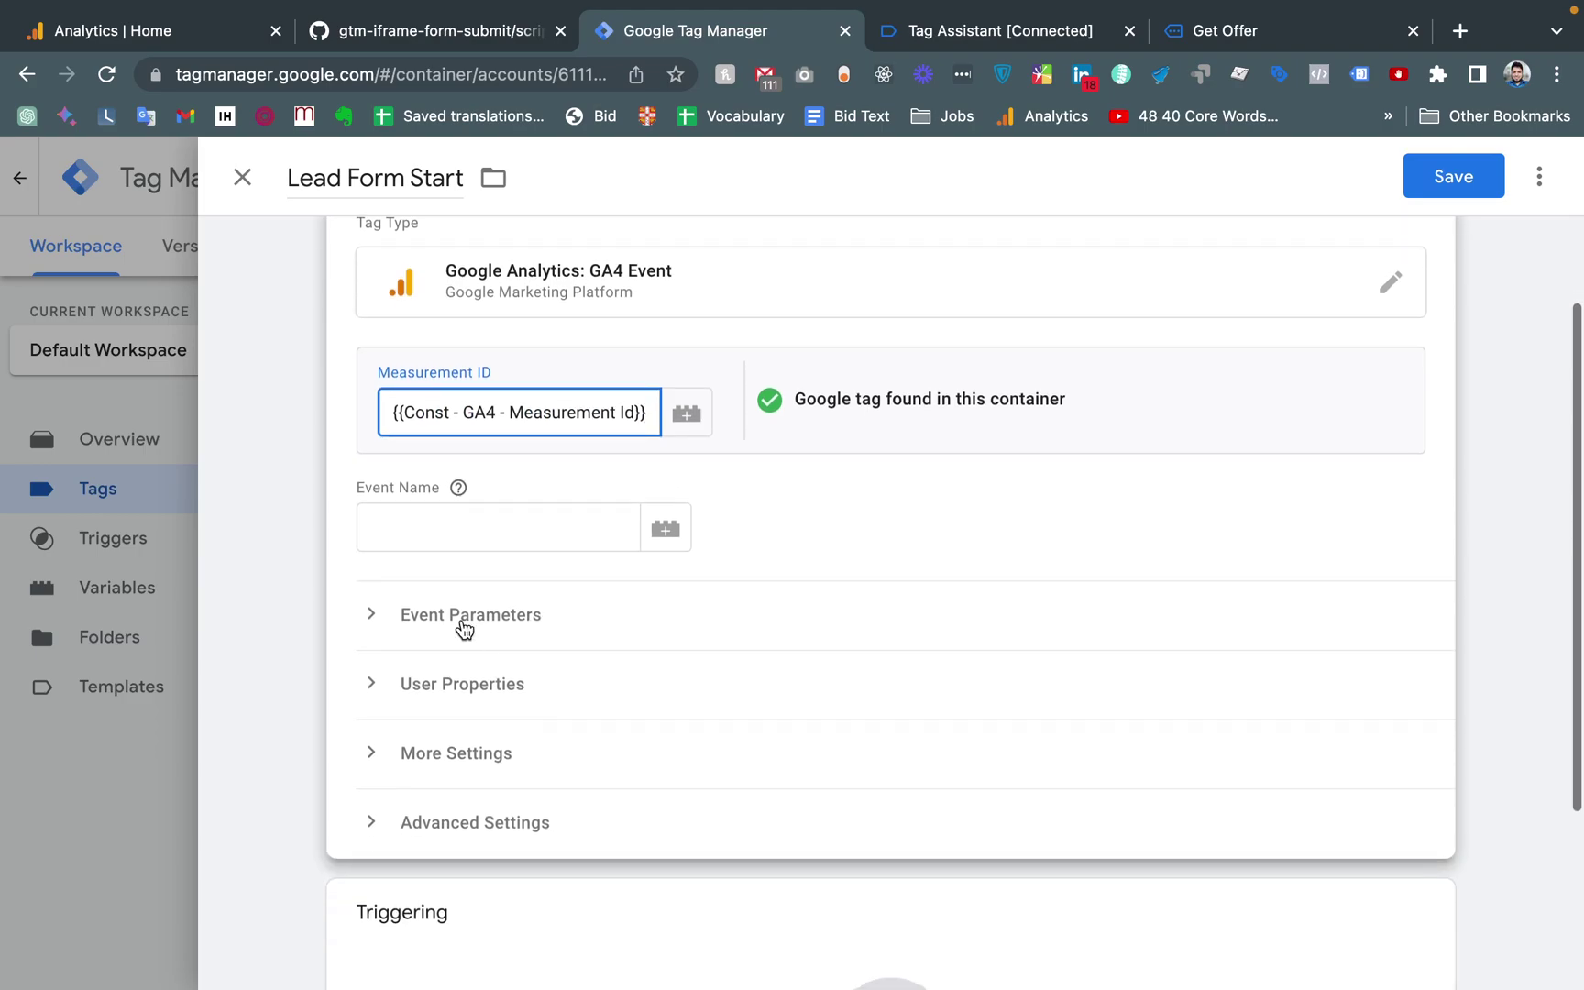
{"action": "left_click", "coordinate": [449, 621]}
{"action": "left_click", "coordinate": [508, 706]}
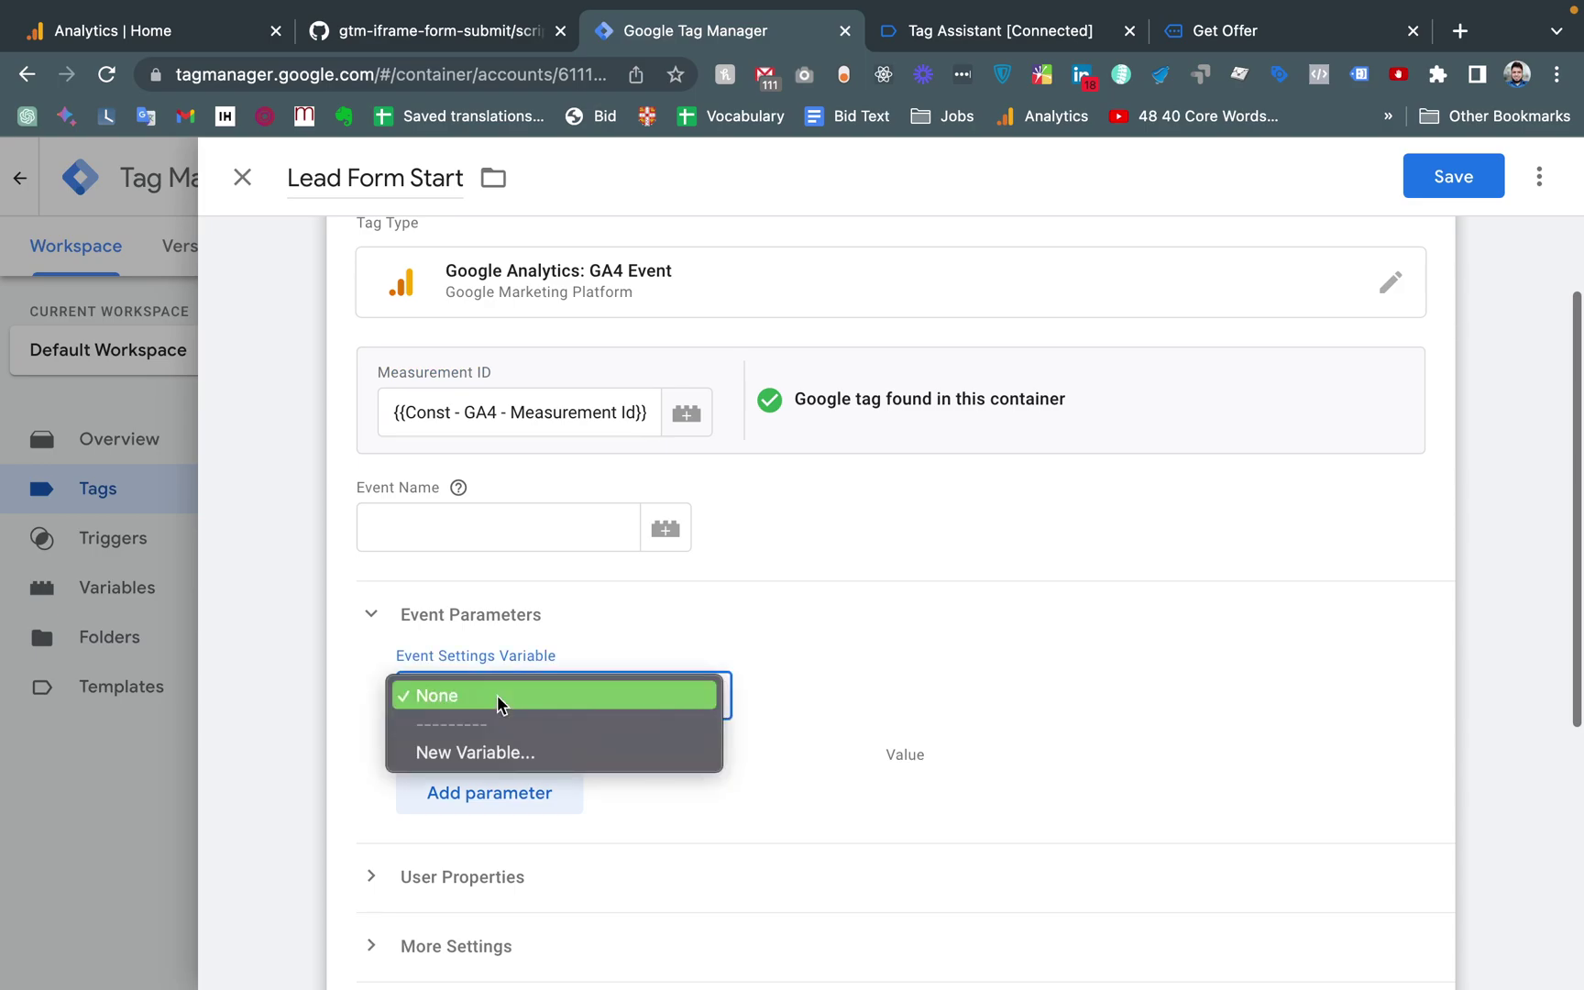
{"action": "left_click", "coordinate": [714, 607]}
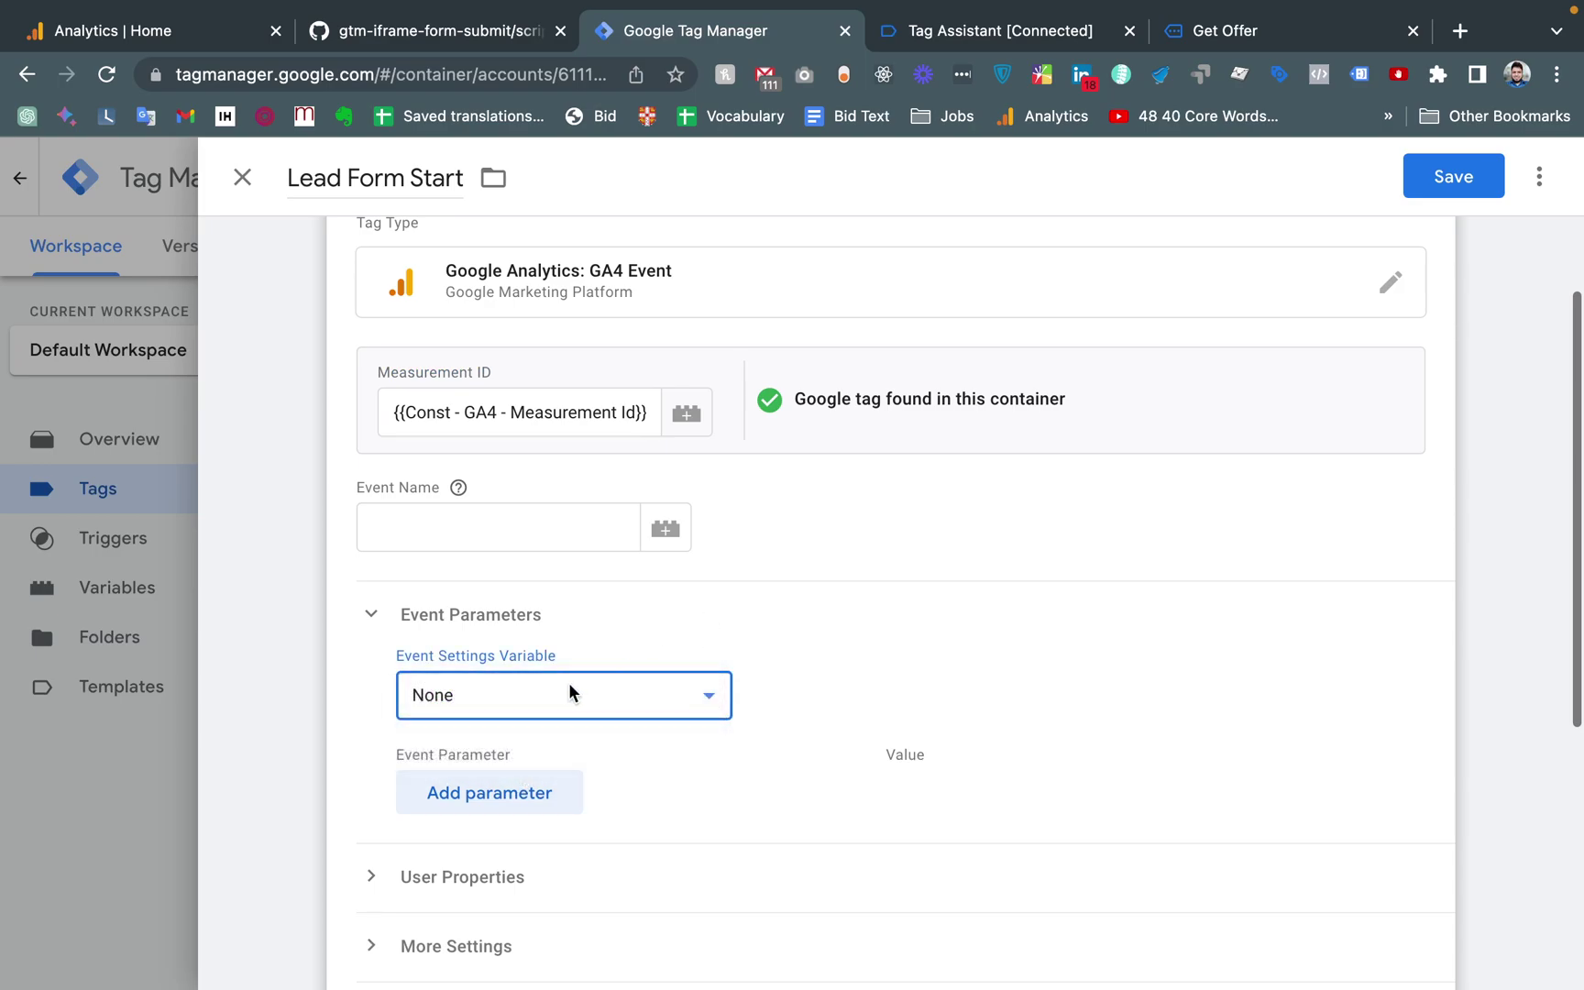
{"action": "left_click", "coordinate": [520, 820]}
{"action": "left_click", "coordinate": [466, 802]}
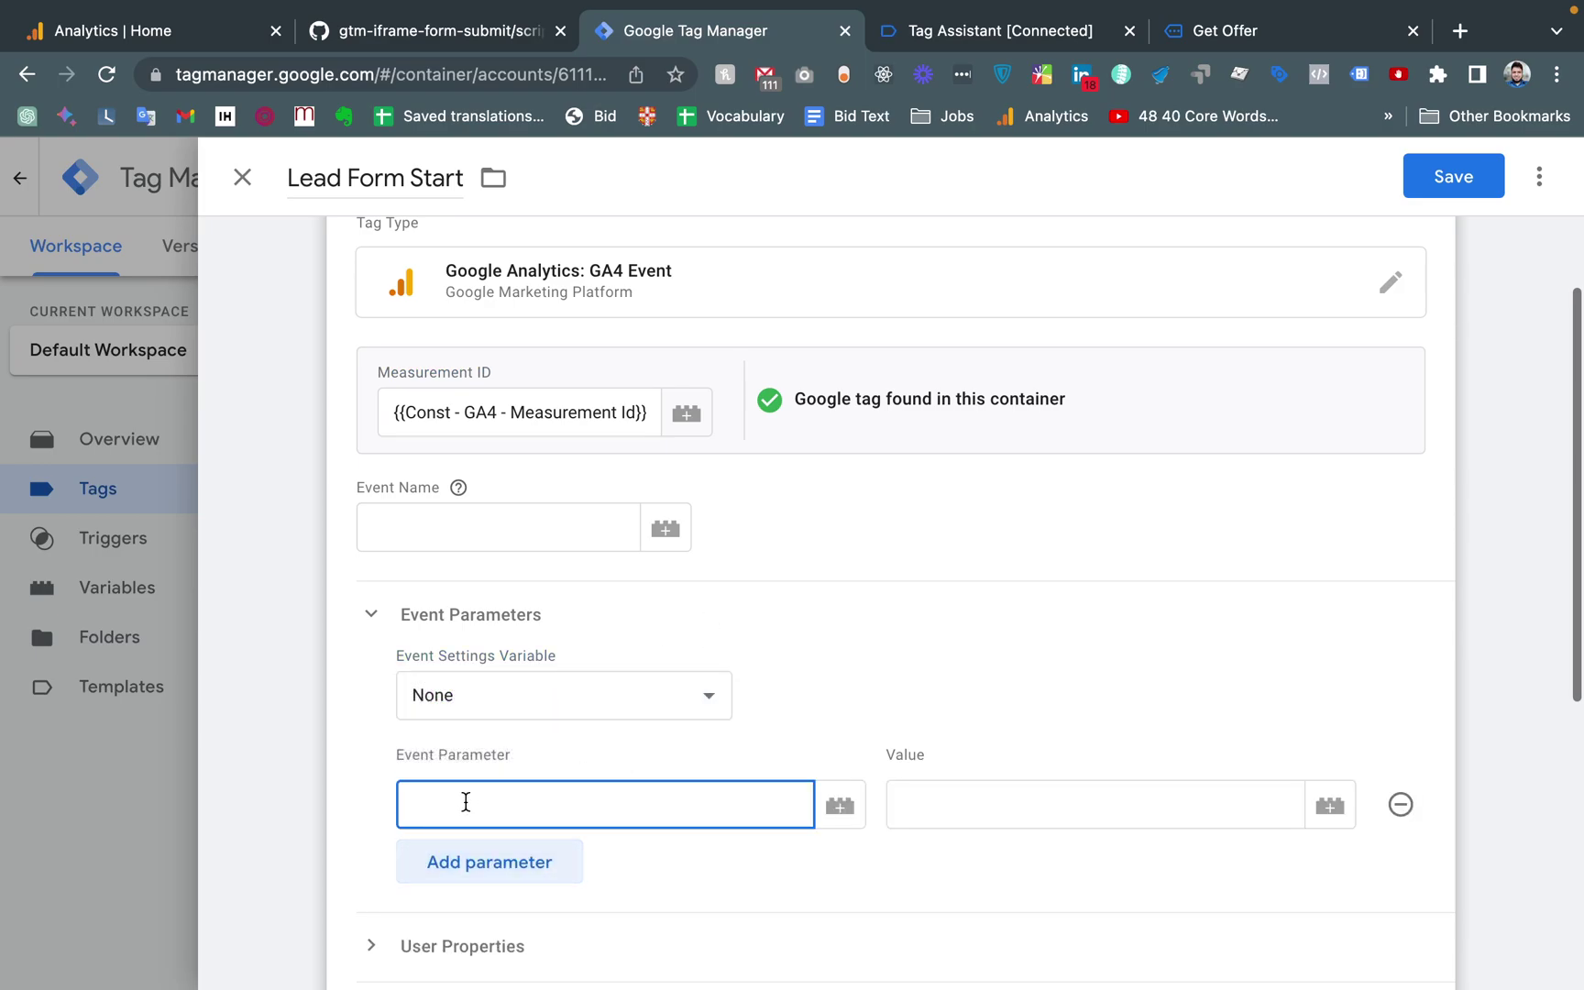
{"action": "type", "text": "form_location"}
{"action": "left_click", "coordinate": [1109, 789]}
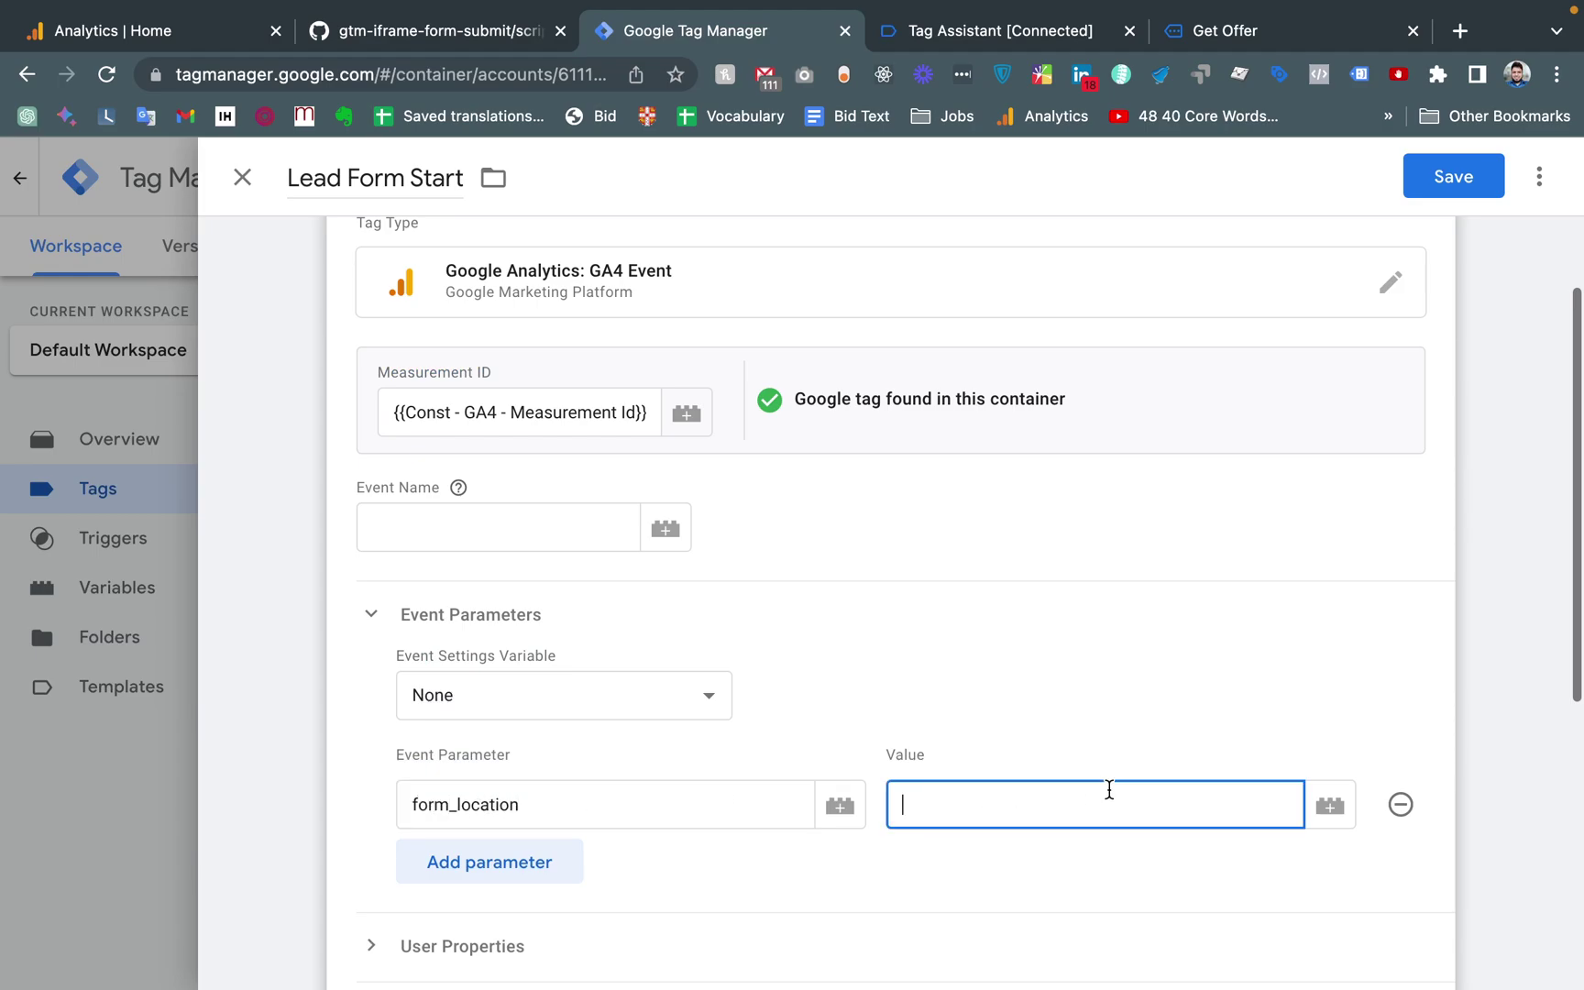
{"action": "left_click", "coordinate": [1331, 806]}
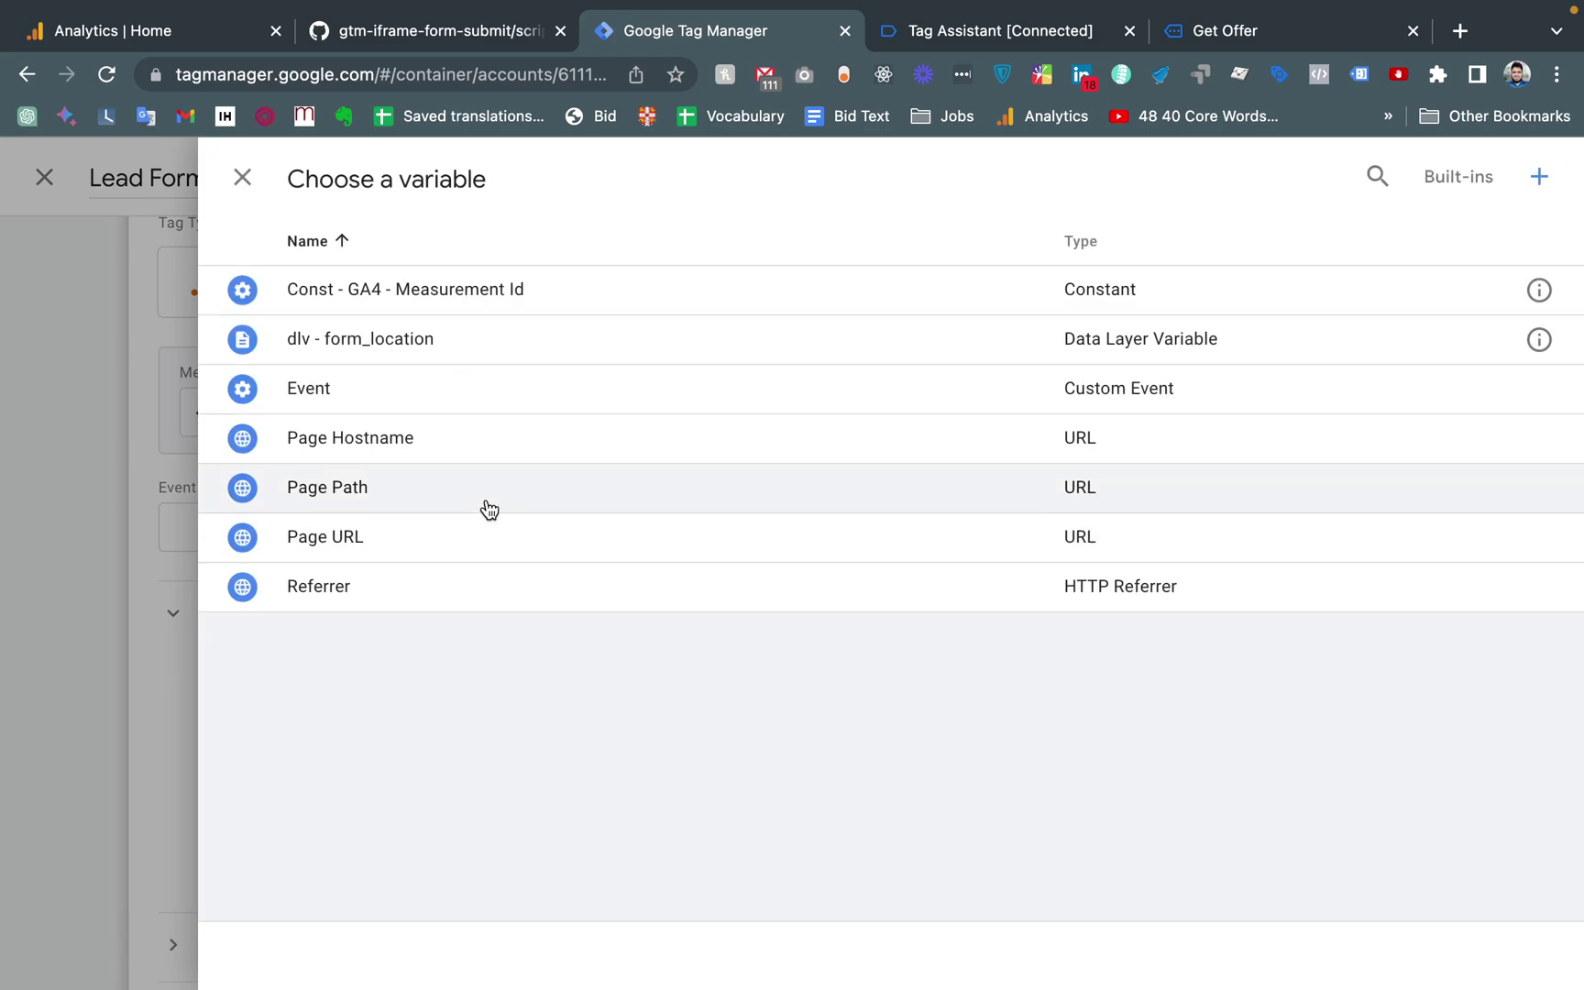
{"action": "left_click", "coordinate": [394, 348]}
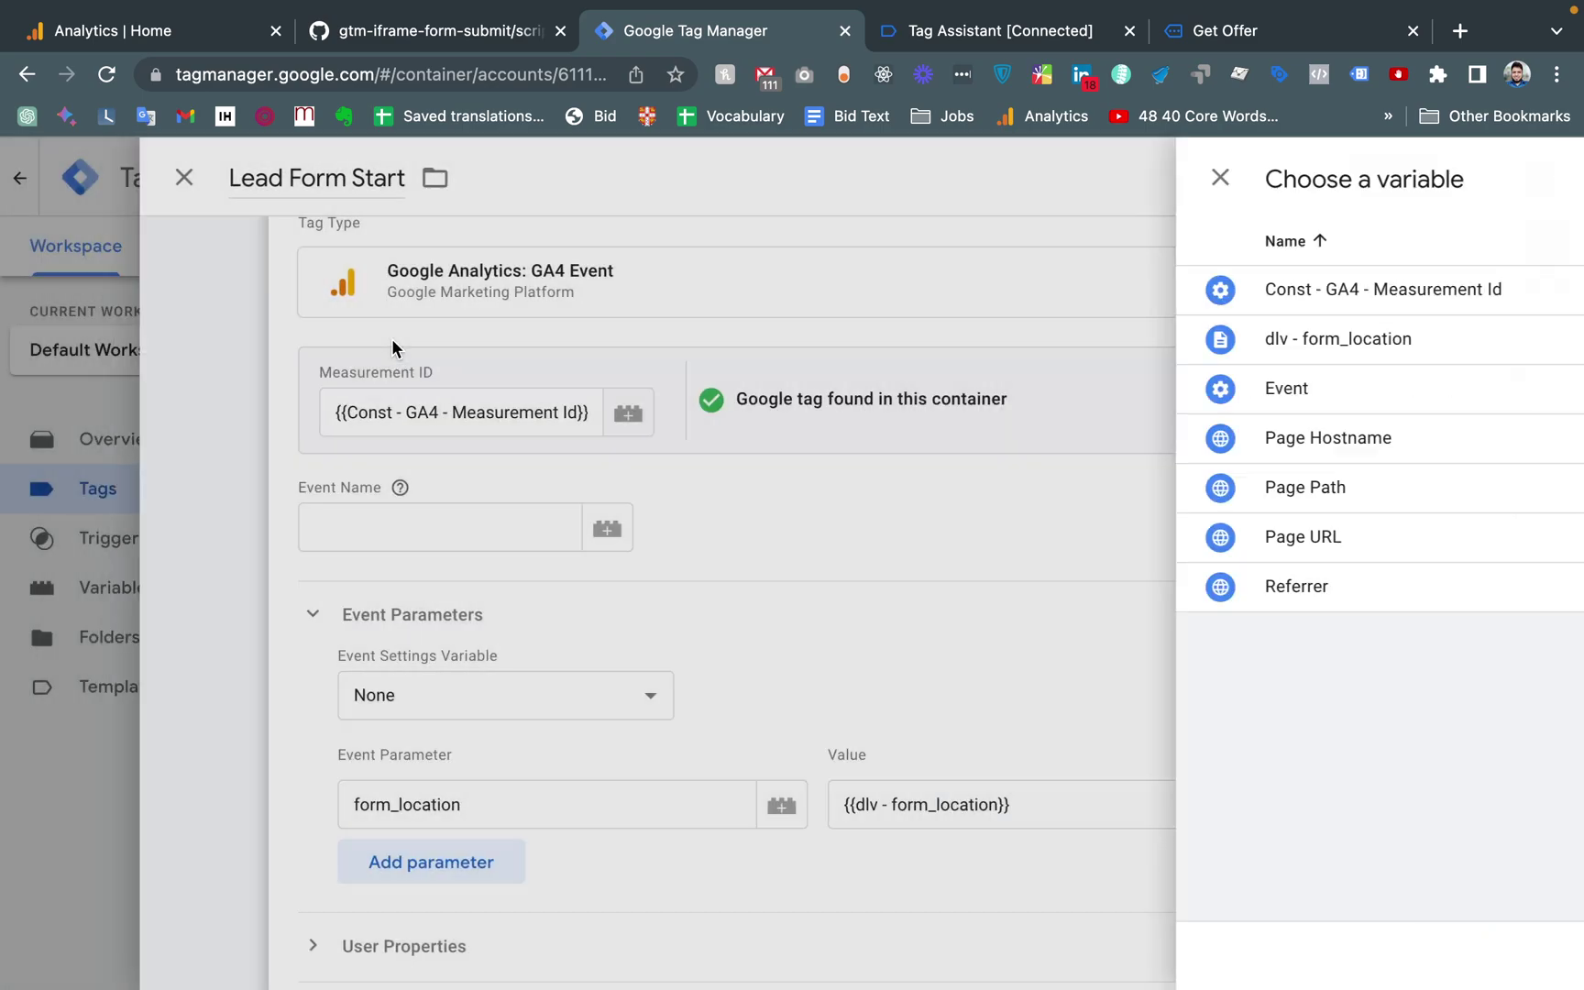
{"action": "scroll", "coordinate": [929, 697], "scroll_direction": "down", "scroll_amount": 5}
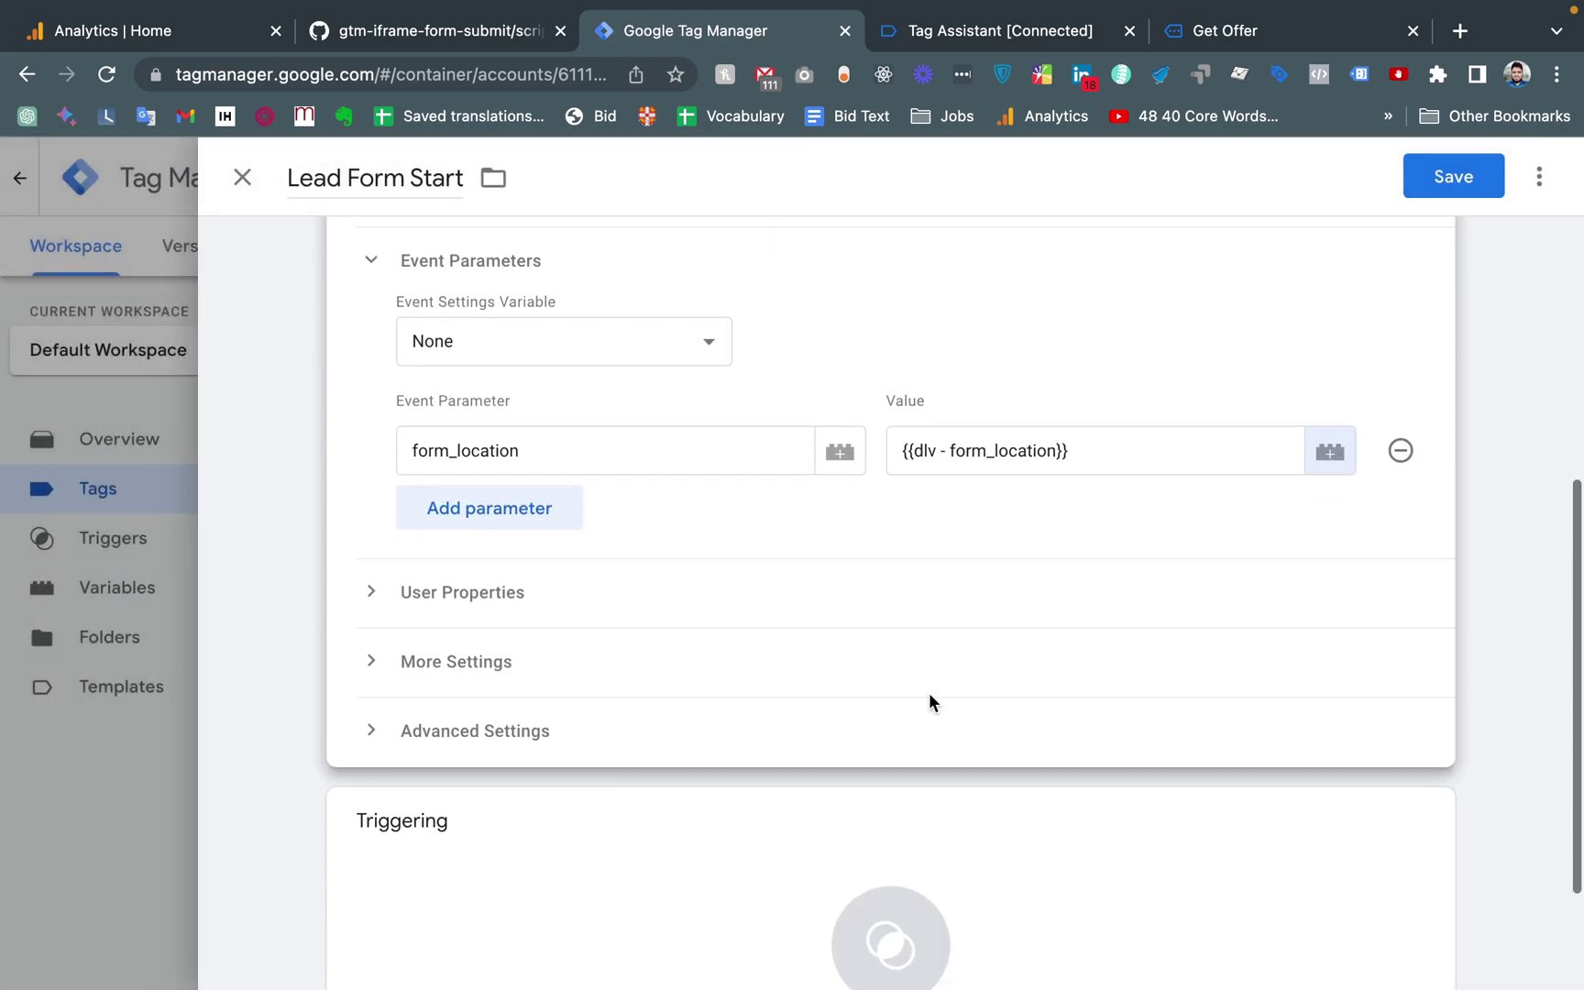
{"action": "scroll", "coordinate": [928, 703], "scroll_direction": "down", "scroll_amount": 2}
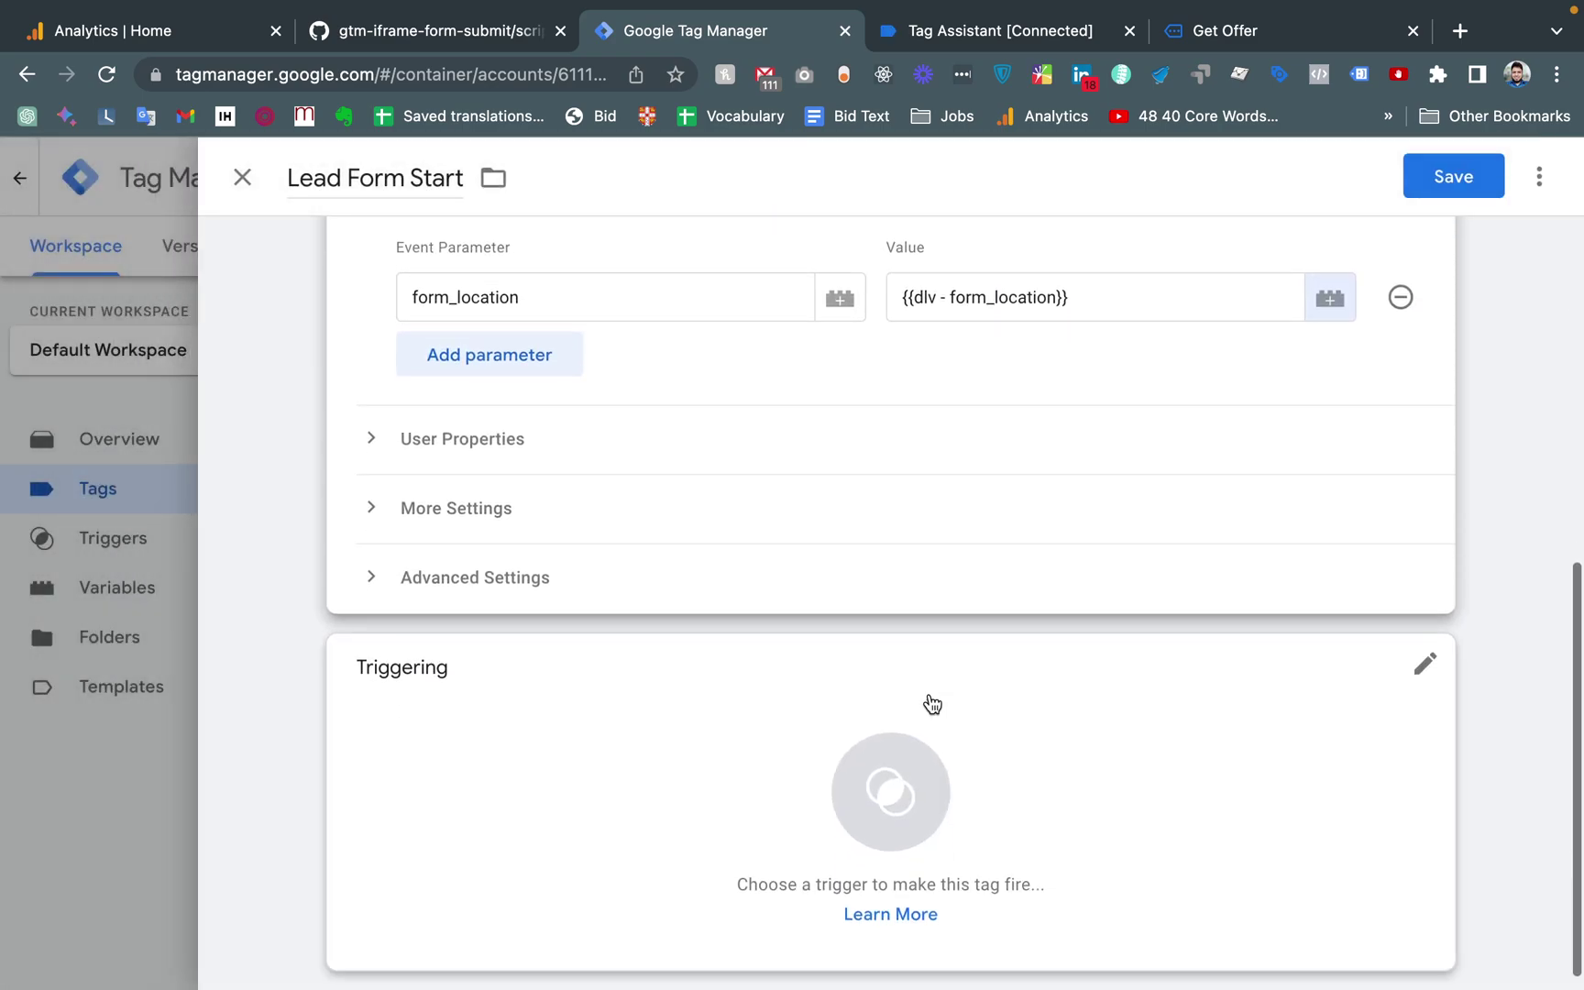
Fire Lead Form Start on ce - iframe_form_start, set event name lead_form_start, and save
{"action": "left_click", "coordinate": [870, 813]}
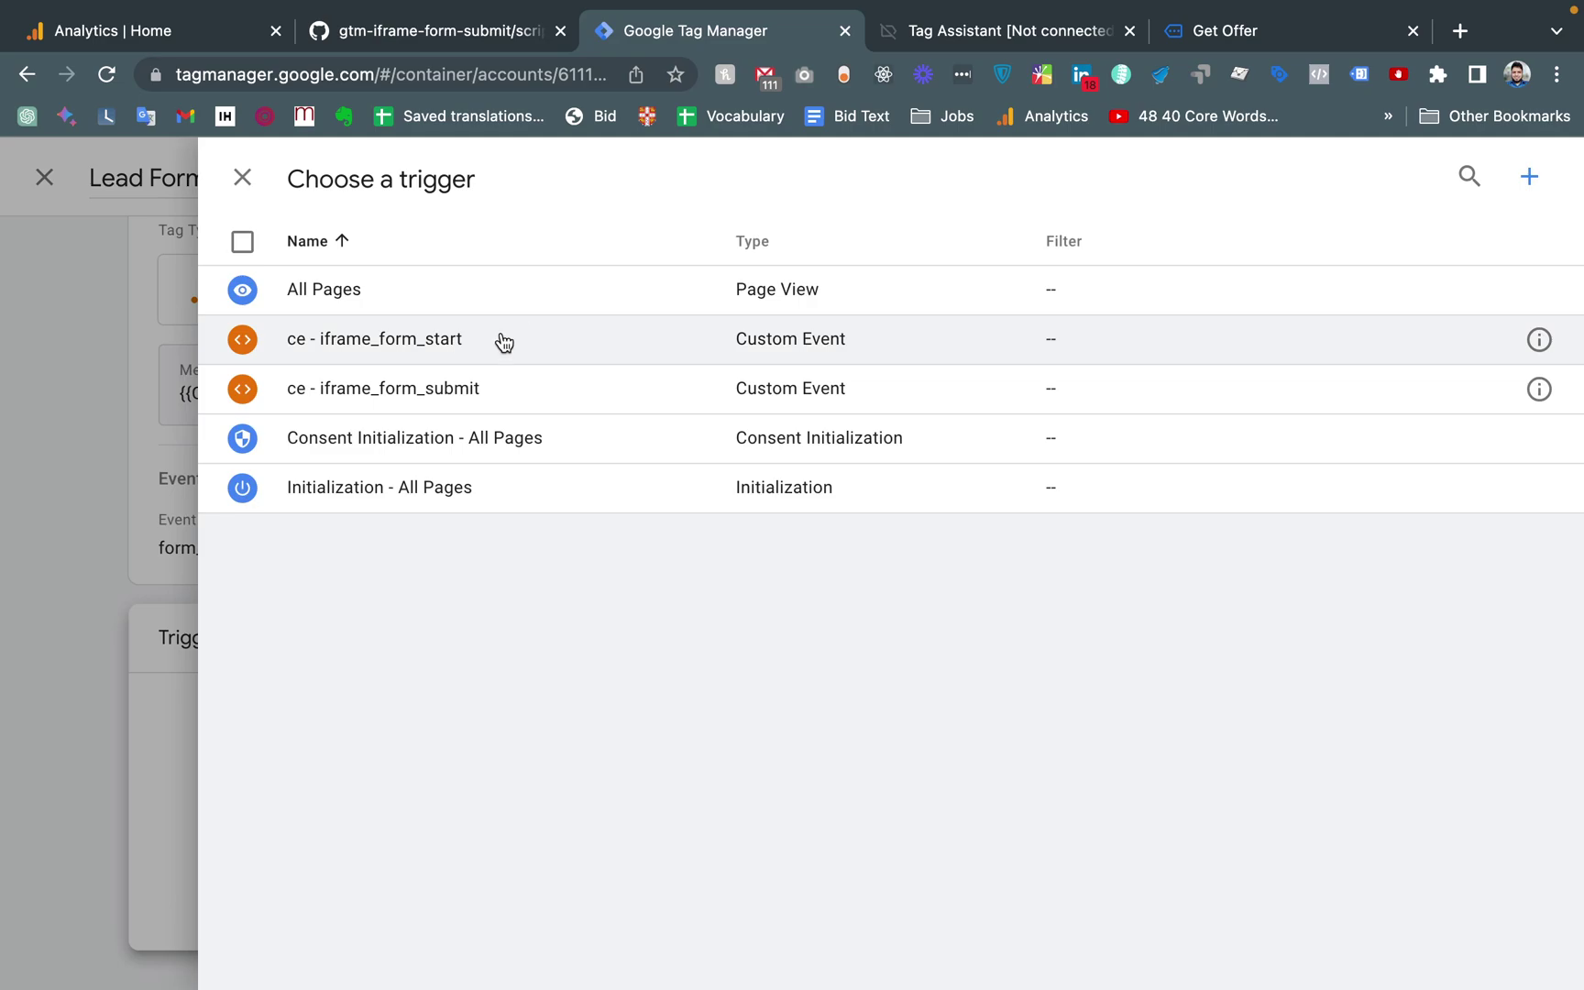
{"action": "left_click", "coordinate": [357, 344]}
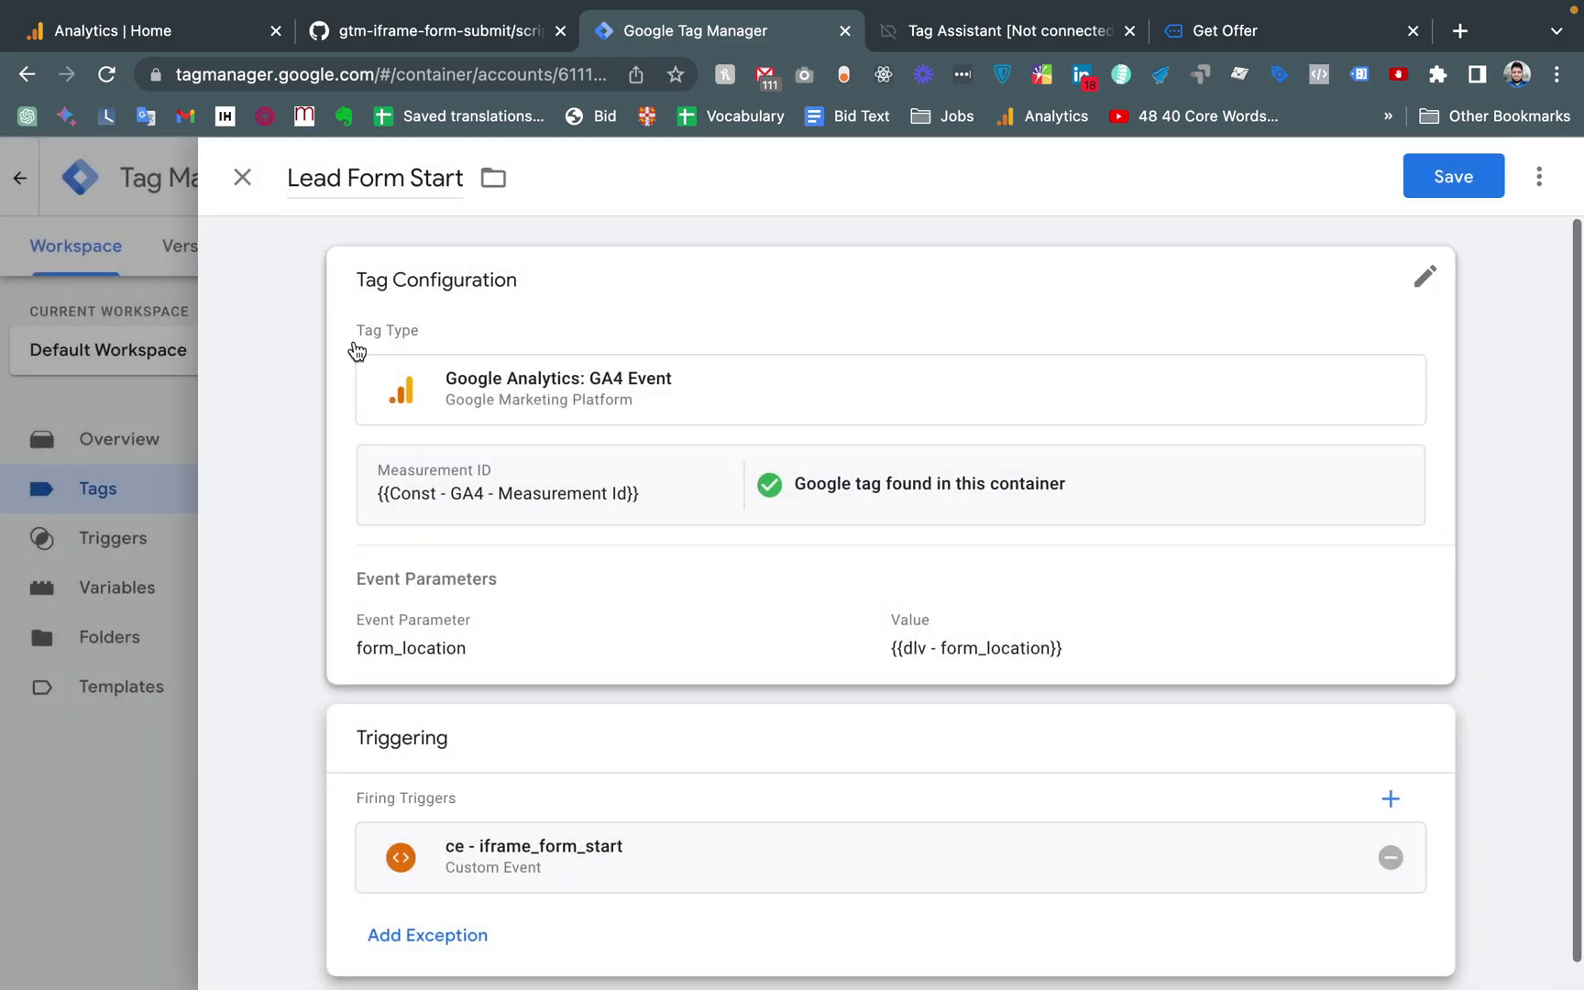
{"action": "left_click", "coordinate": [1457, 176]}
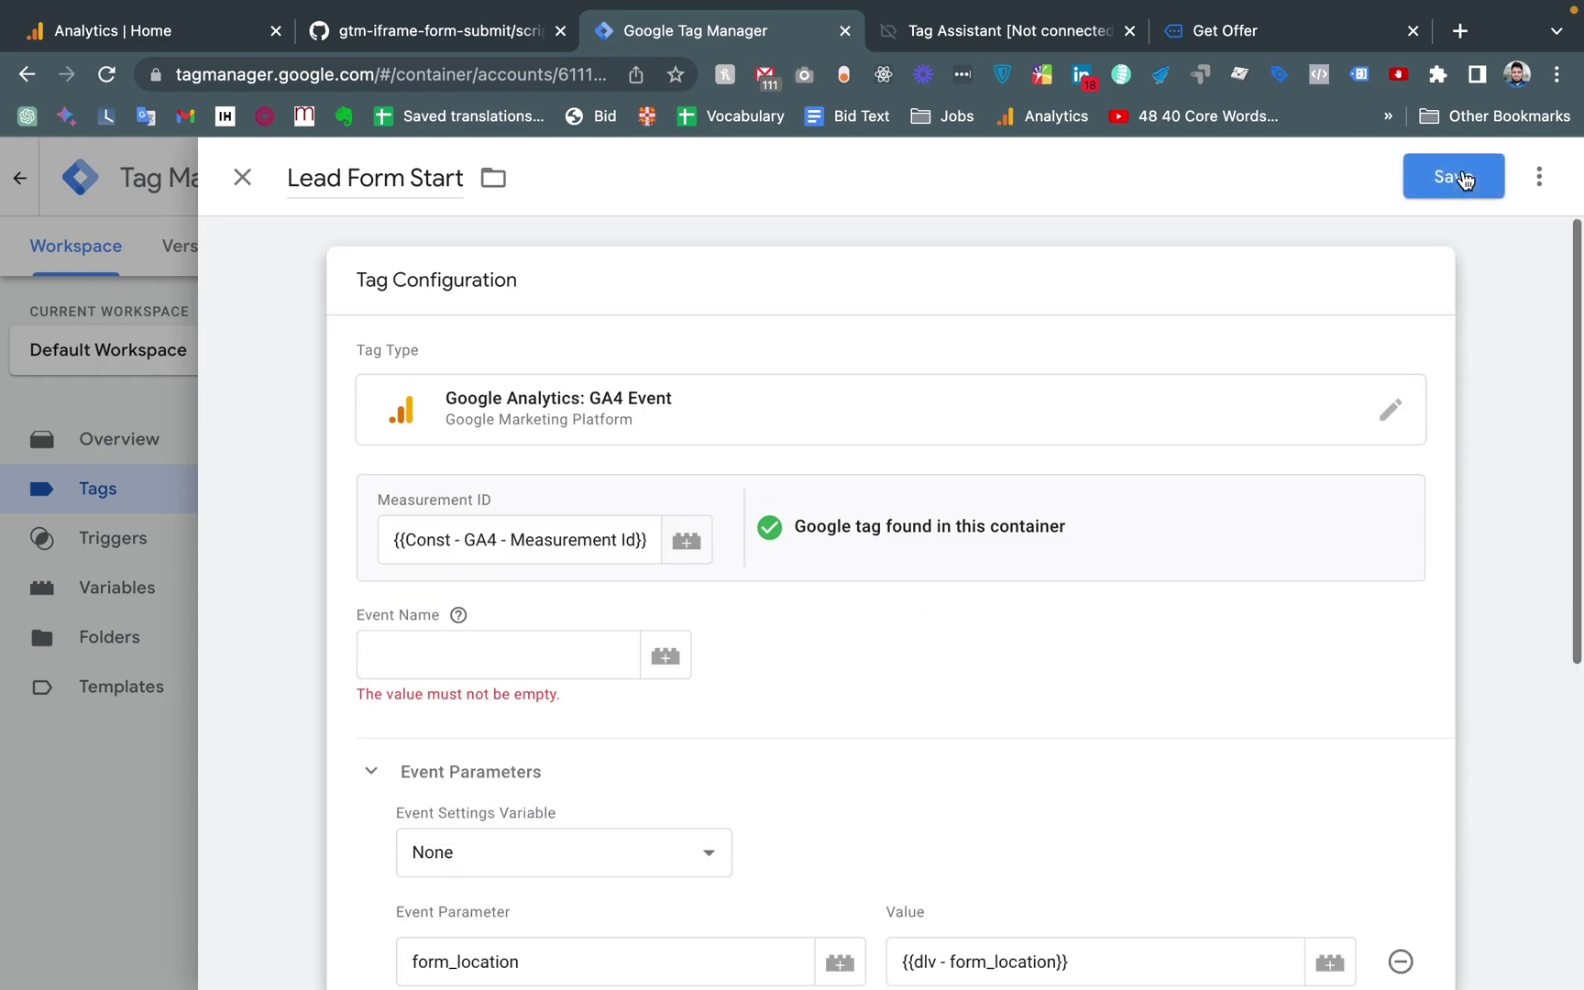
{"action": "left_click", "coordinate": [553, 648]}
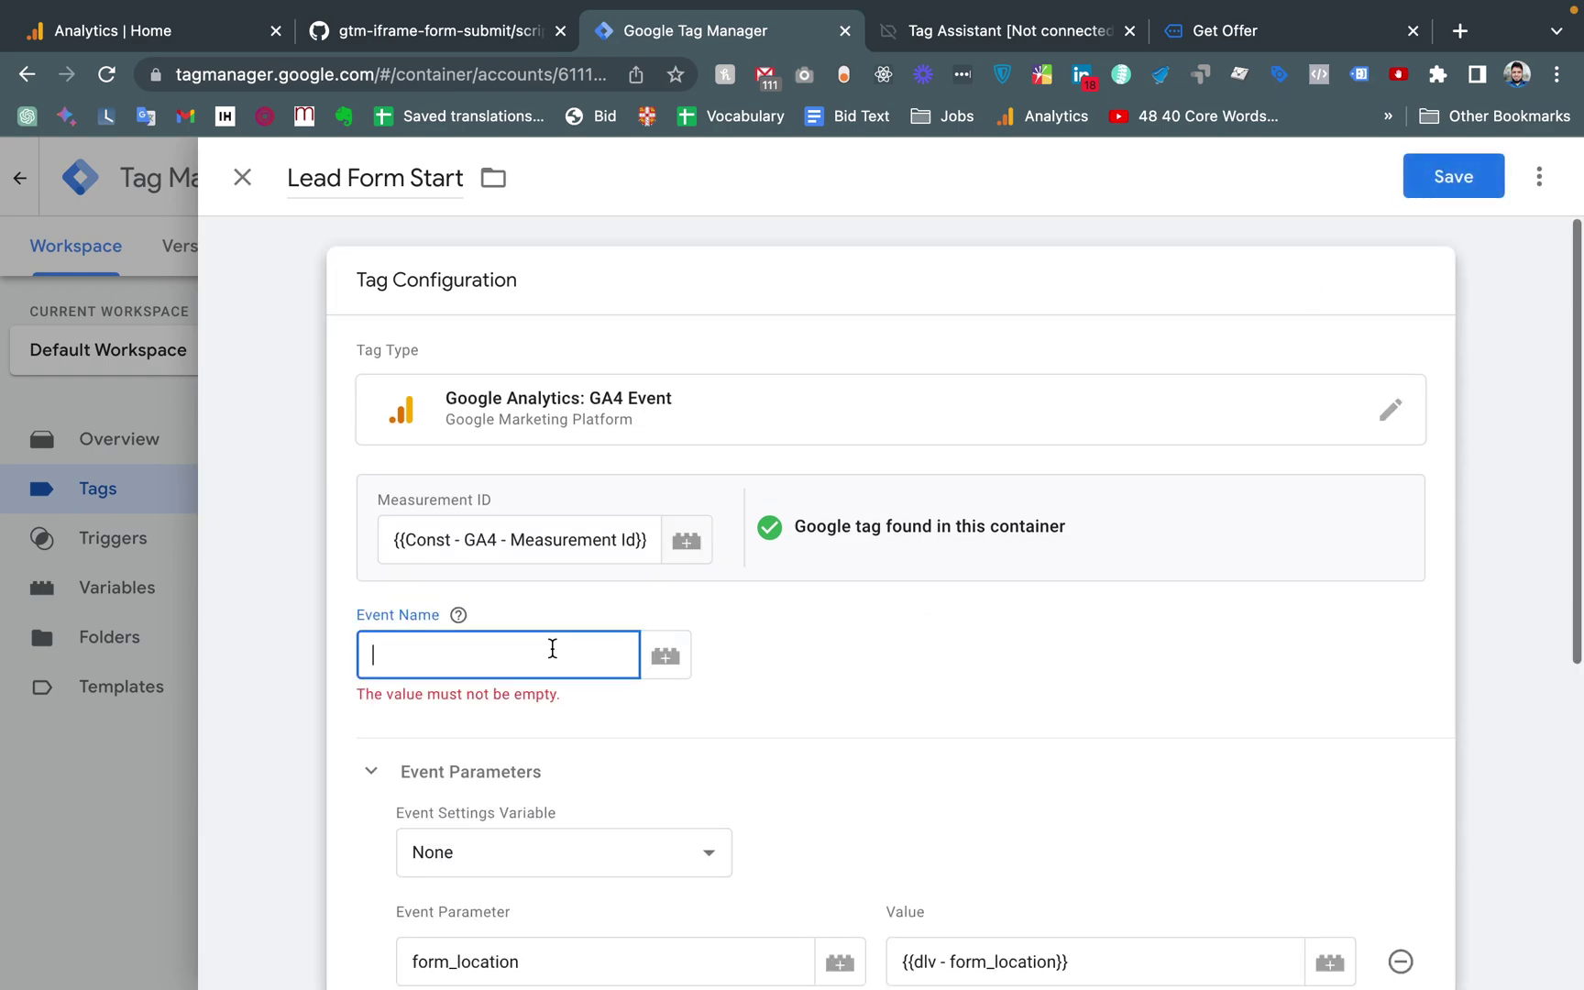
{"action": "scroll", "coordinate": [552, 648], "scroll_direction": "down", "scroll_amount": 5}
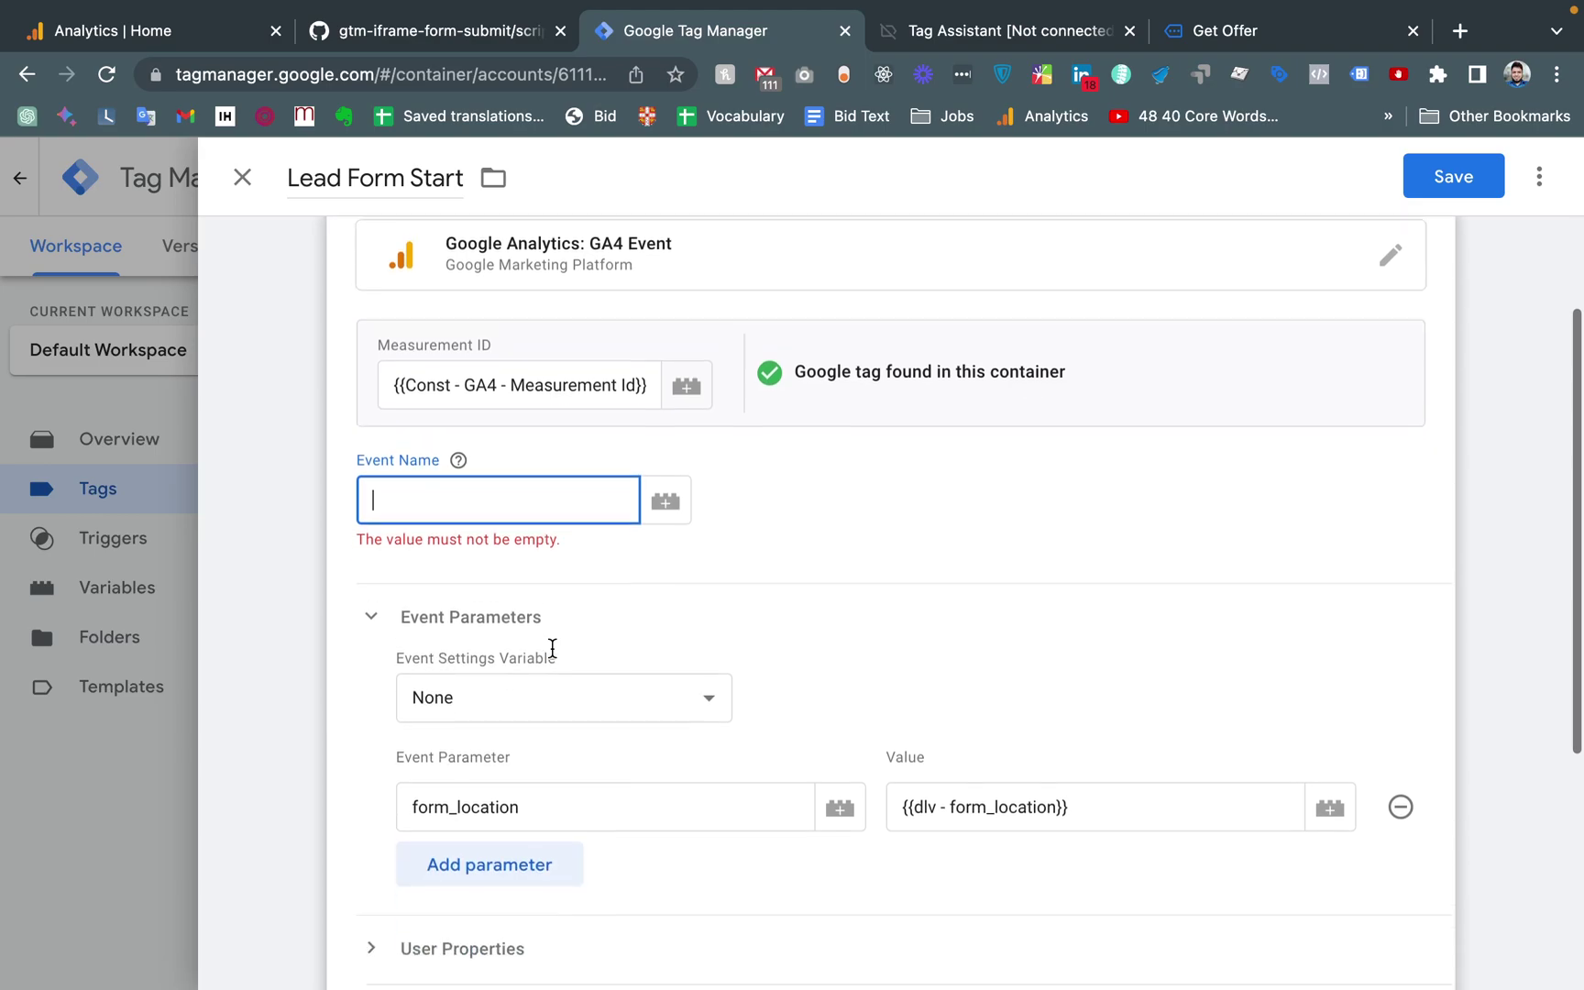
{"action": "scroll", "coordinate": [551, 647], "scroll_direction": "up", "scroll_amount": 4}
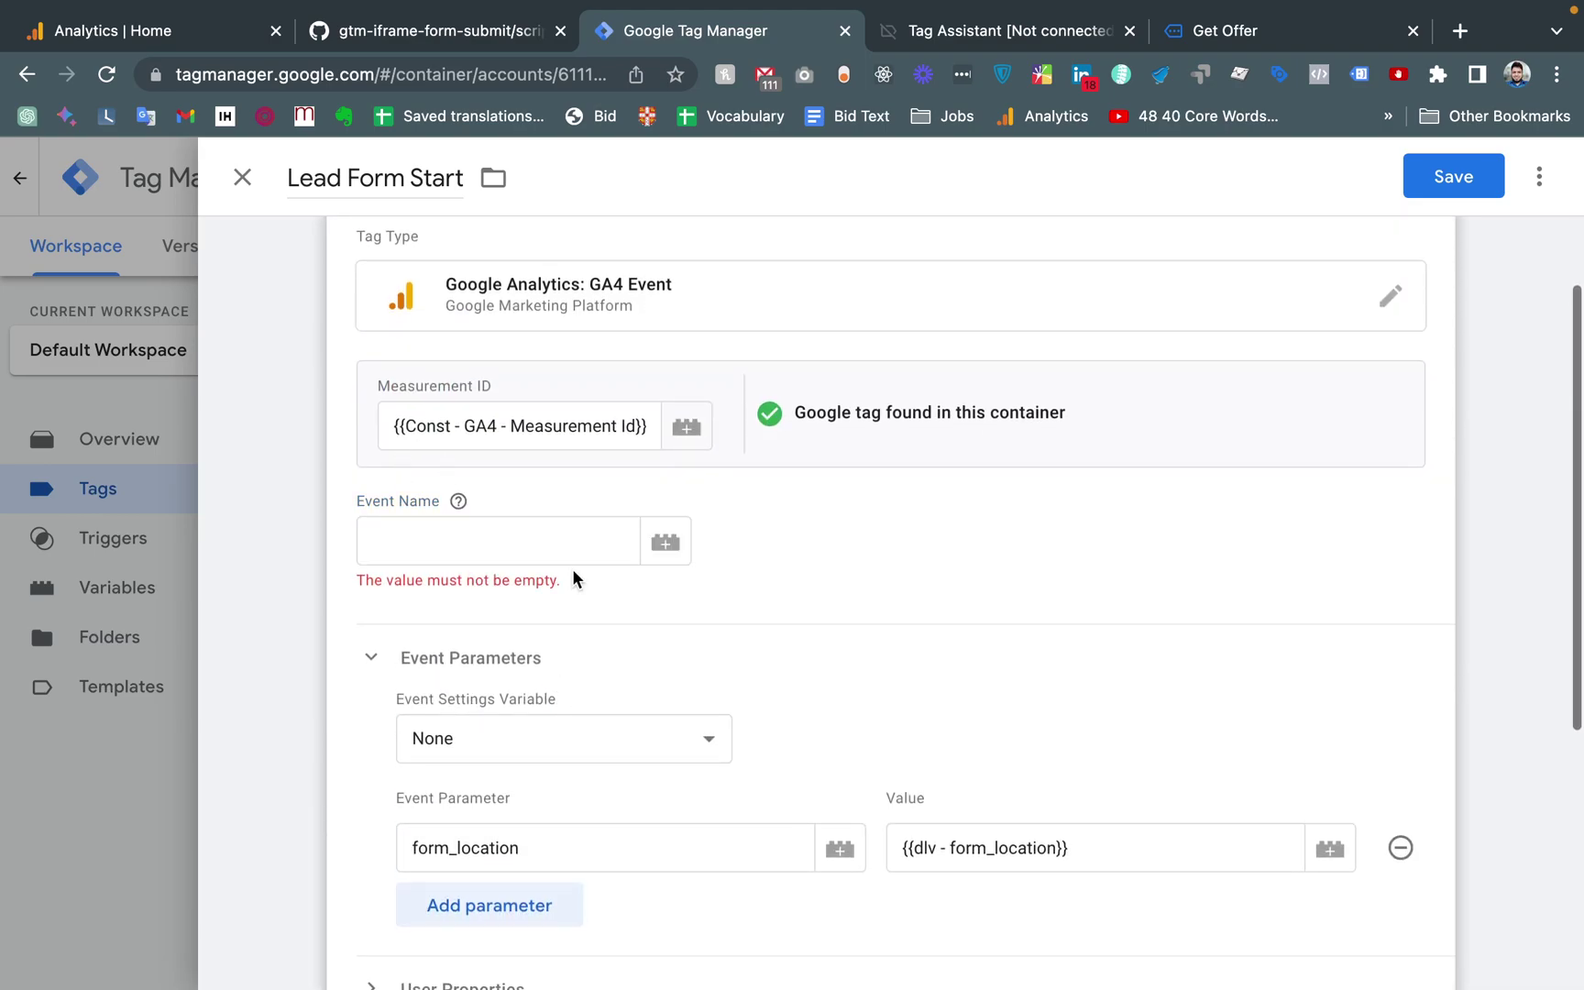
{"action": "left_click", "coordinate": [503, 530]}
{"action": "type", "text": "lead_form_start"}
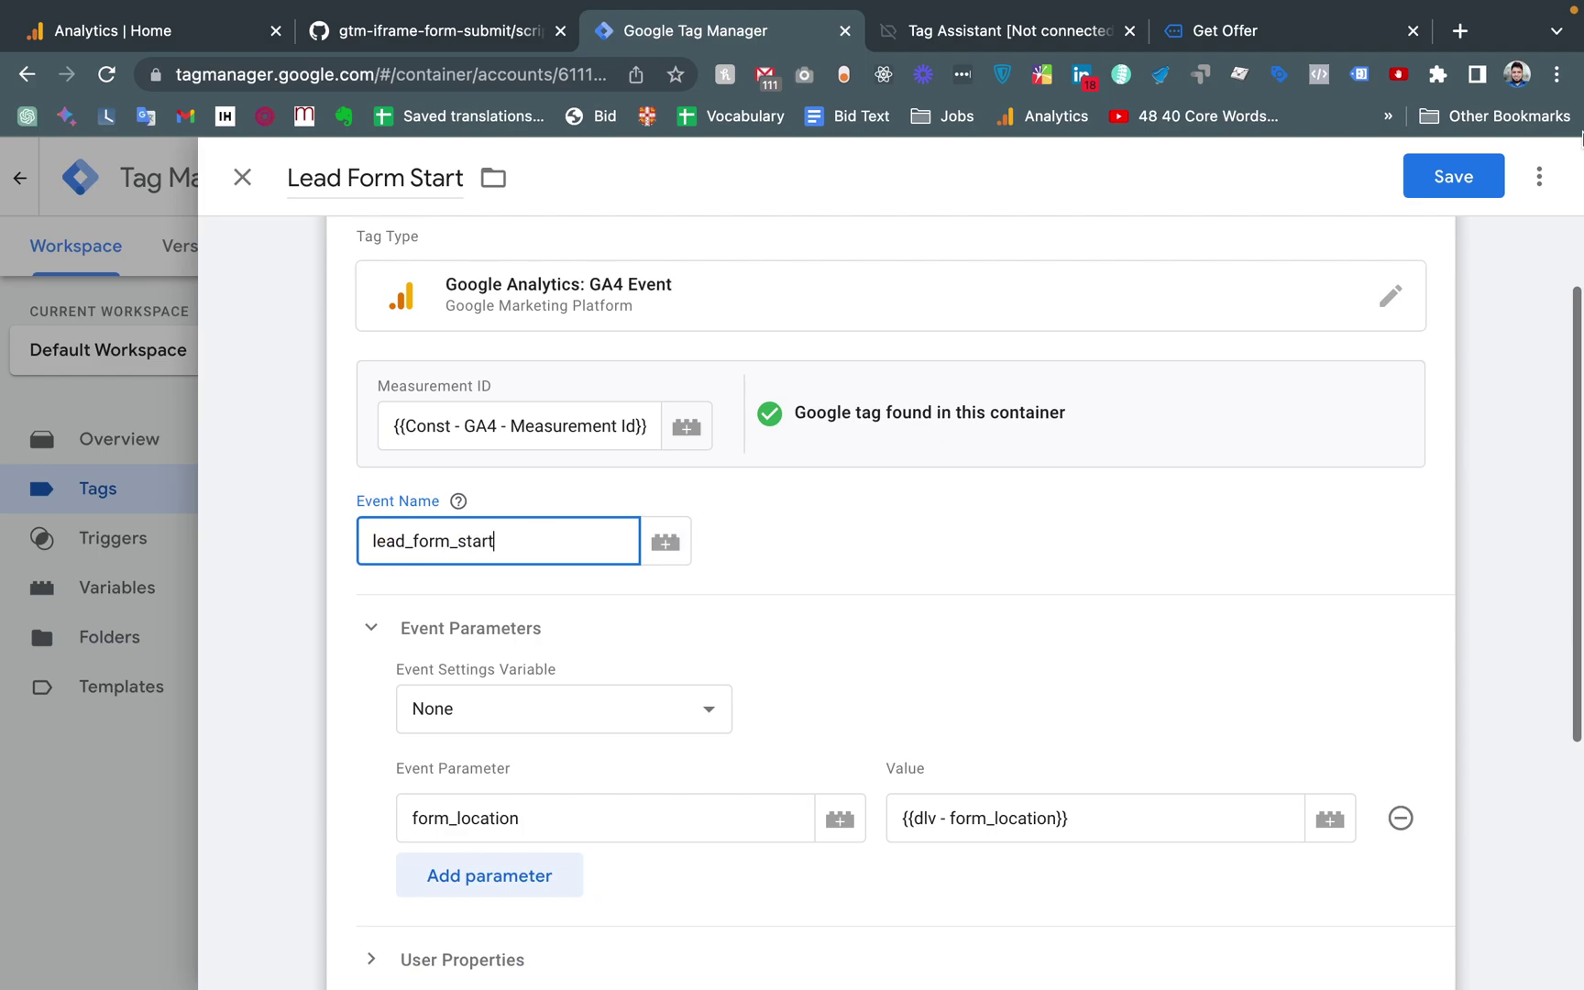
{"action": "left_click", "coordinate": [1445, 181]}
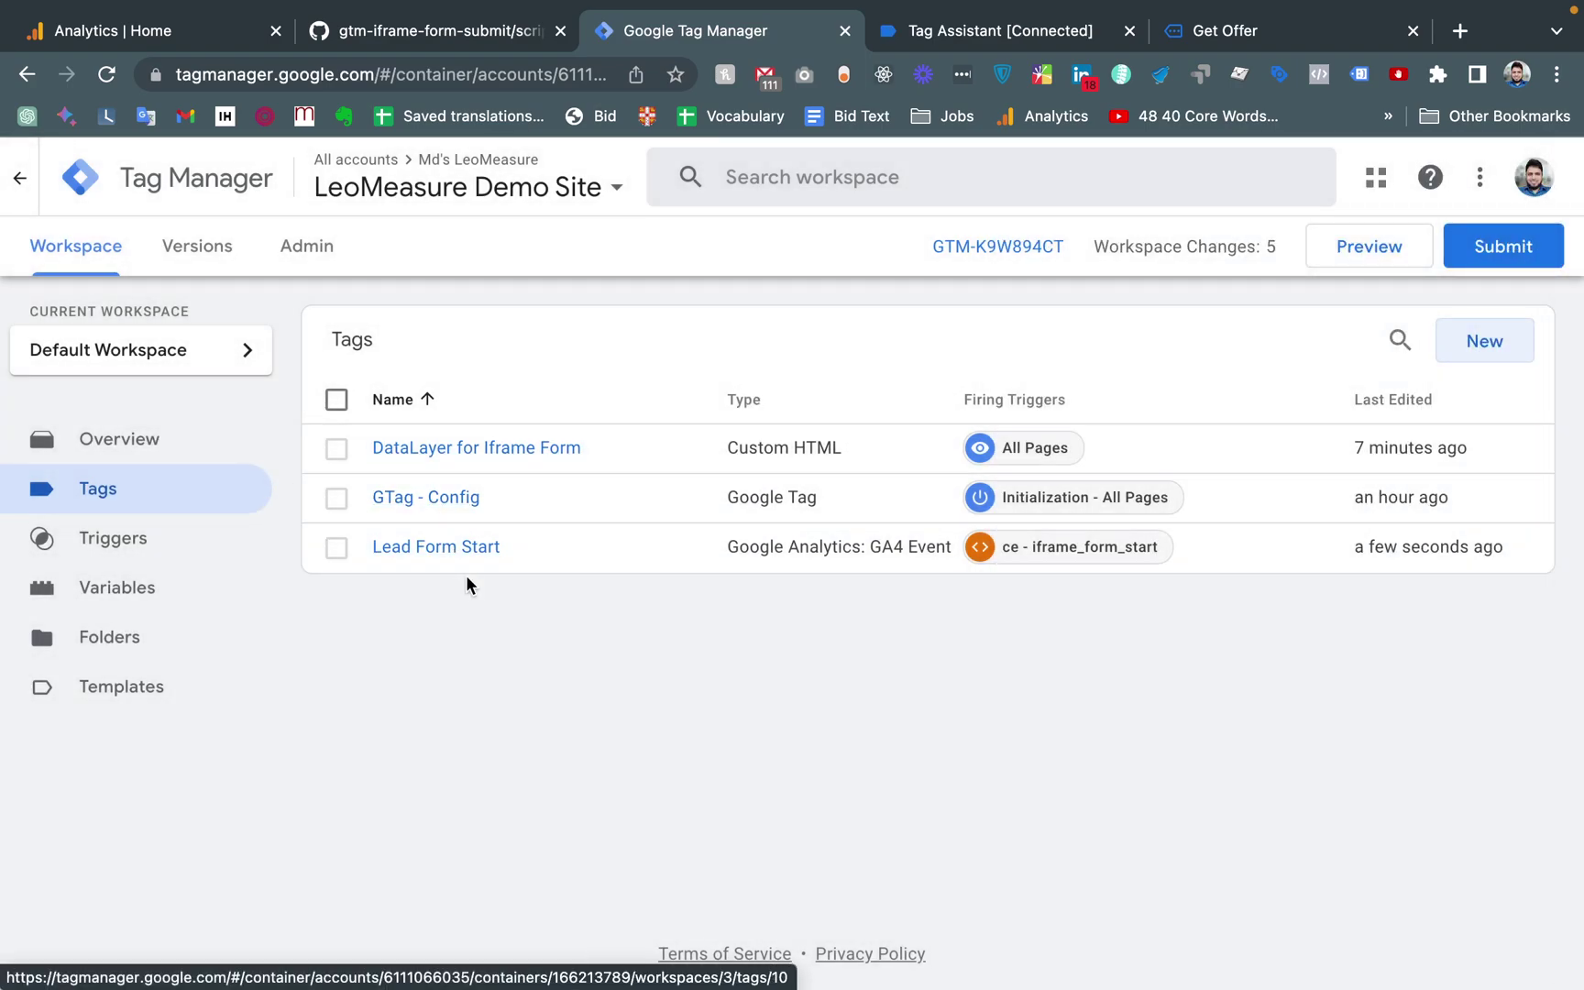
Create a new tag named 'Lead From Submit' with the Google Analytics: GA4 Event type
{"action": "left_click", "coordinate": [1485, 343]}
{"action": "left_click", "coordinate": [349, 173]}
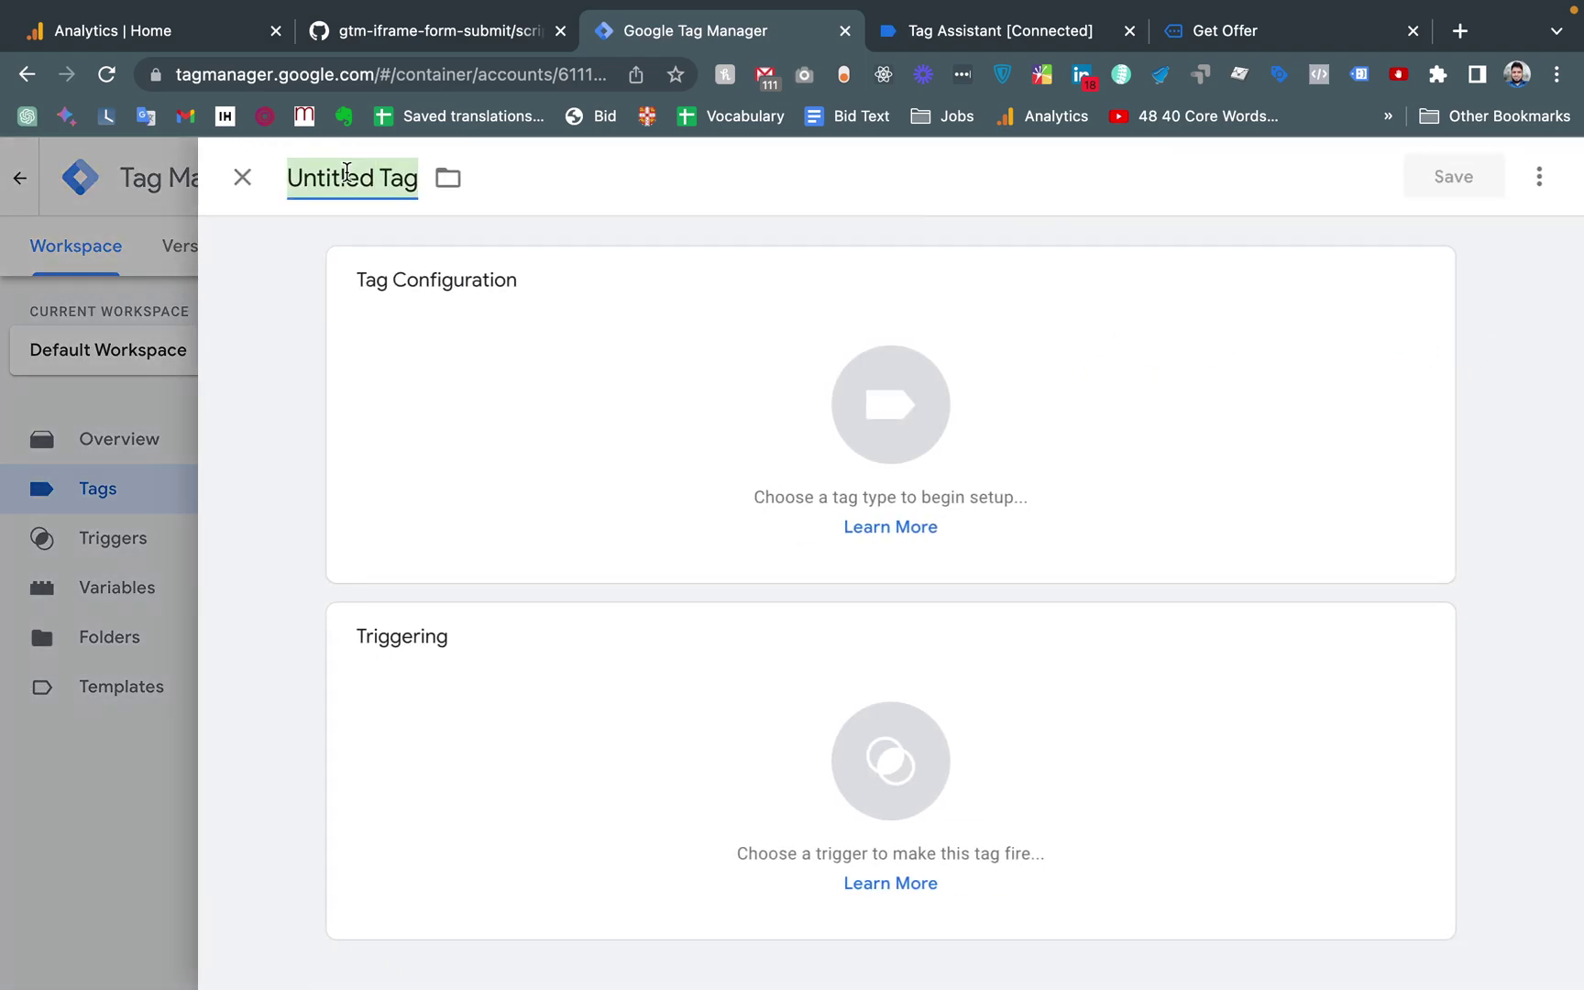
{"action": "key", "text": "BackSpace"}
{"action": "type", "text": "Lead "}
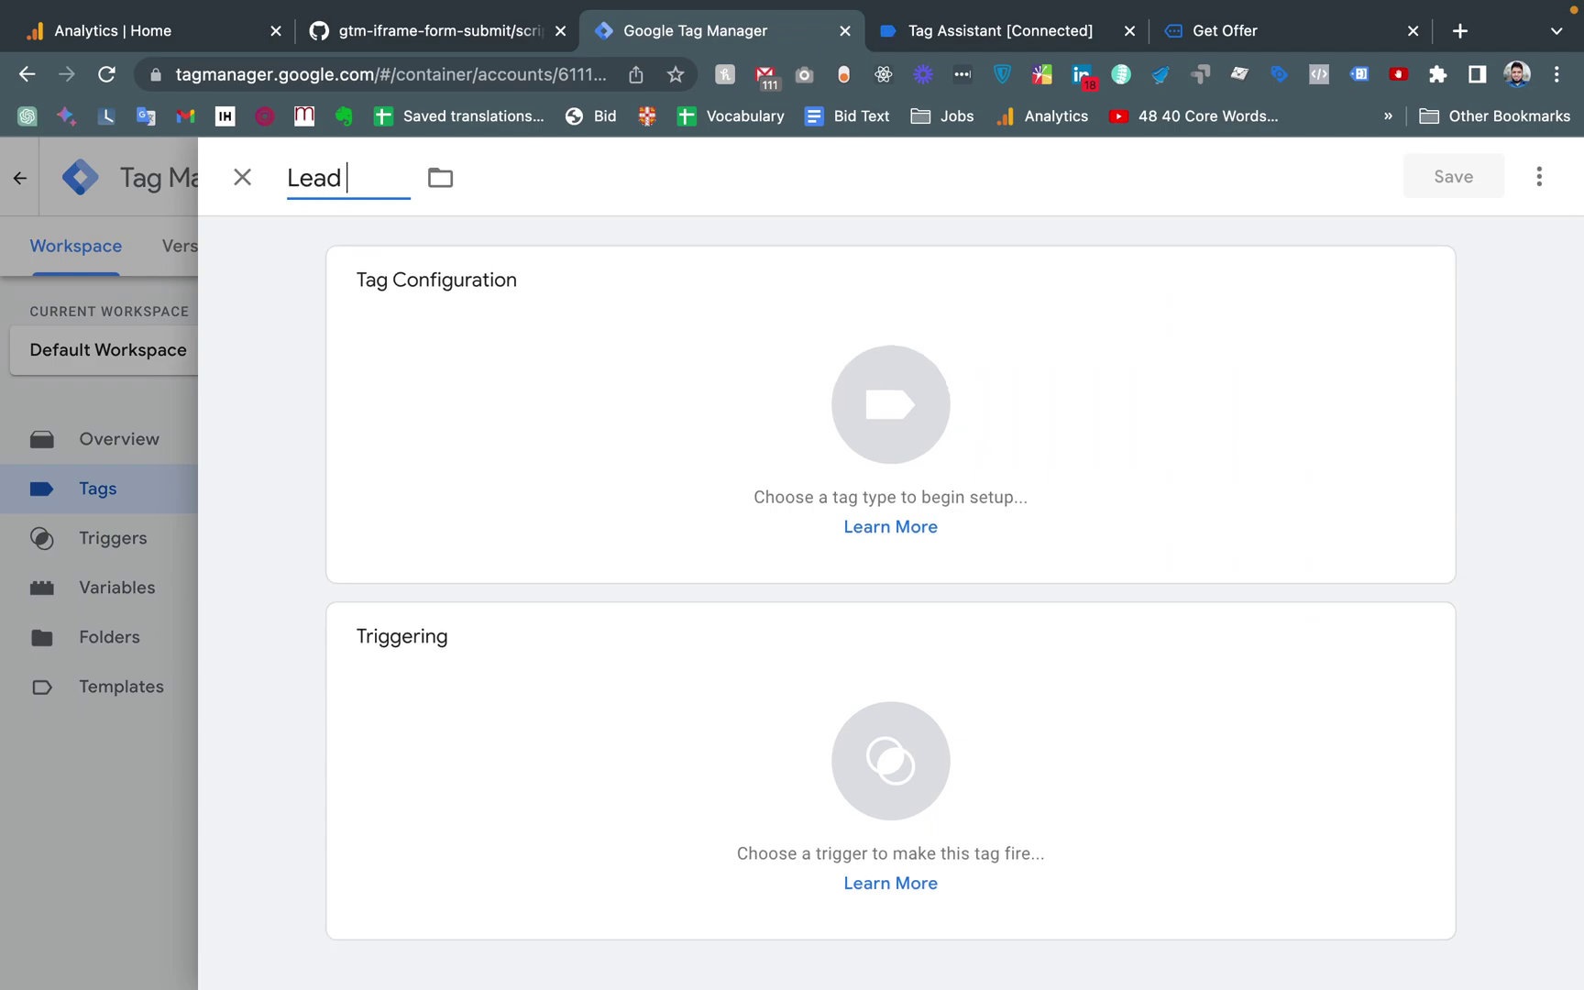
{"action": "type", "text": "From Submit"}
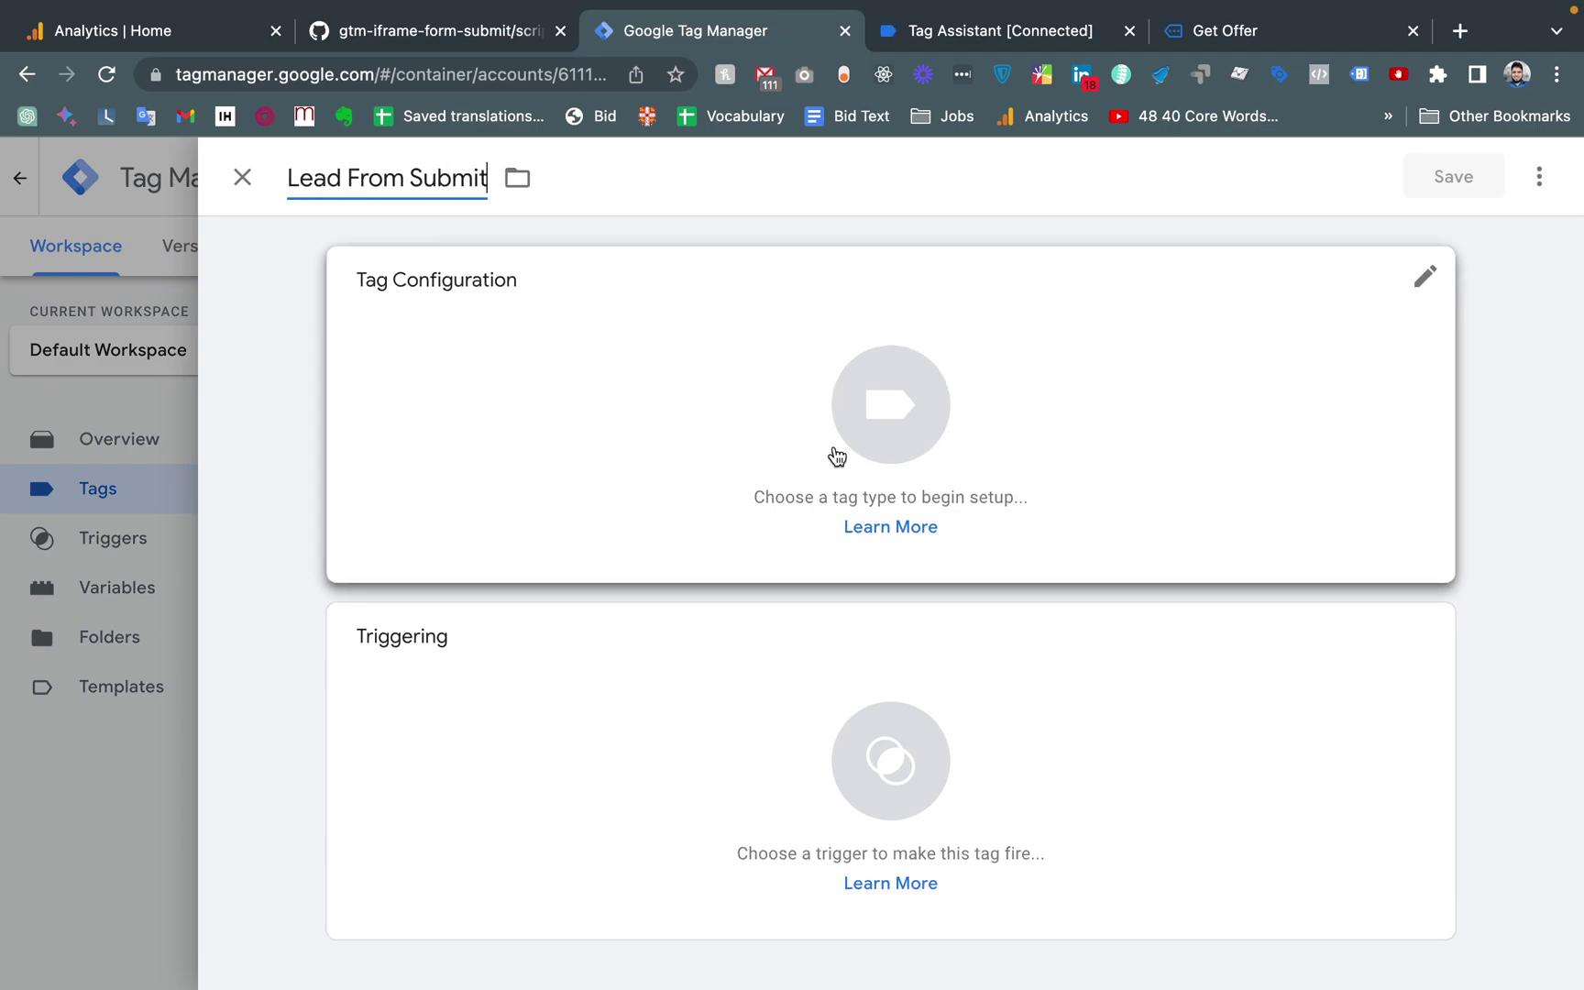
{"action": "left_click", "coordinate": [902, 399]}
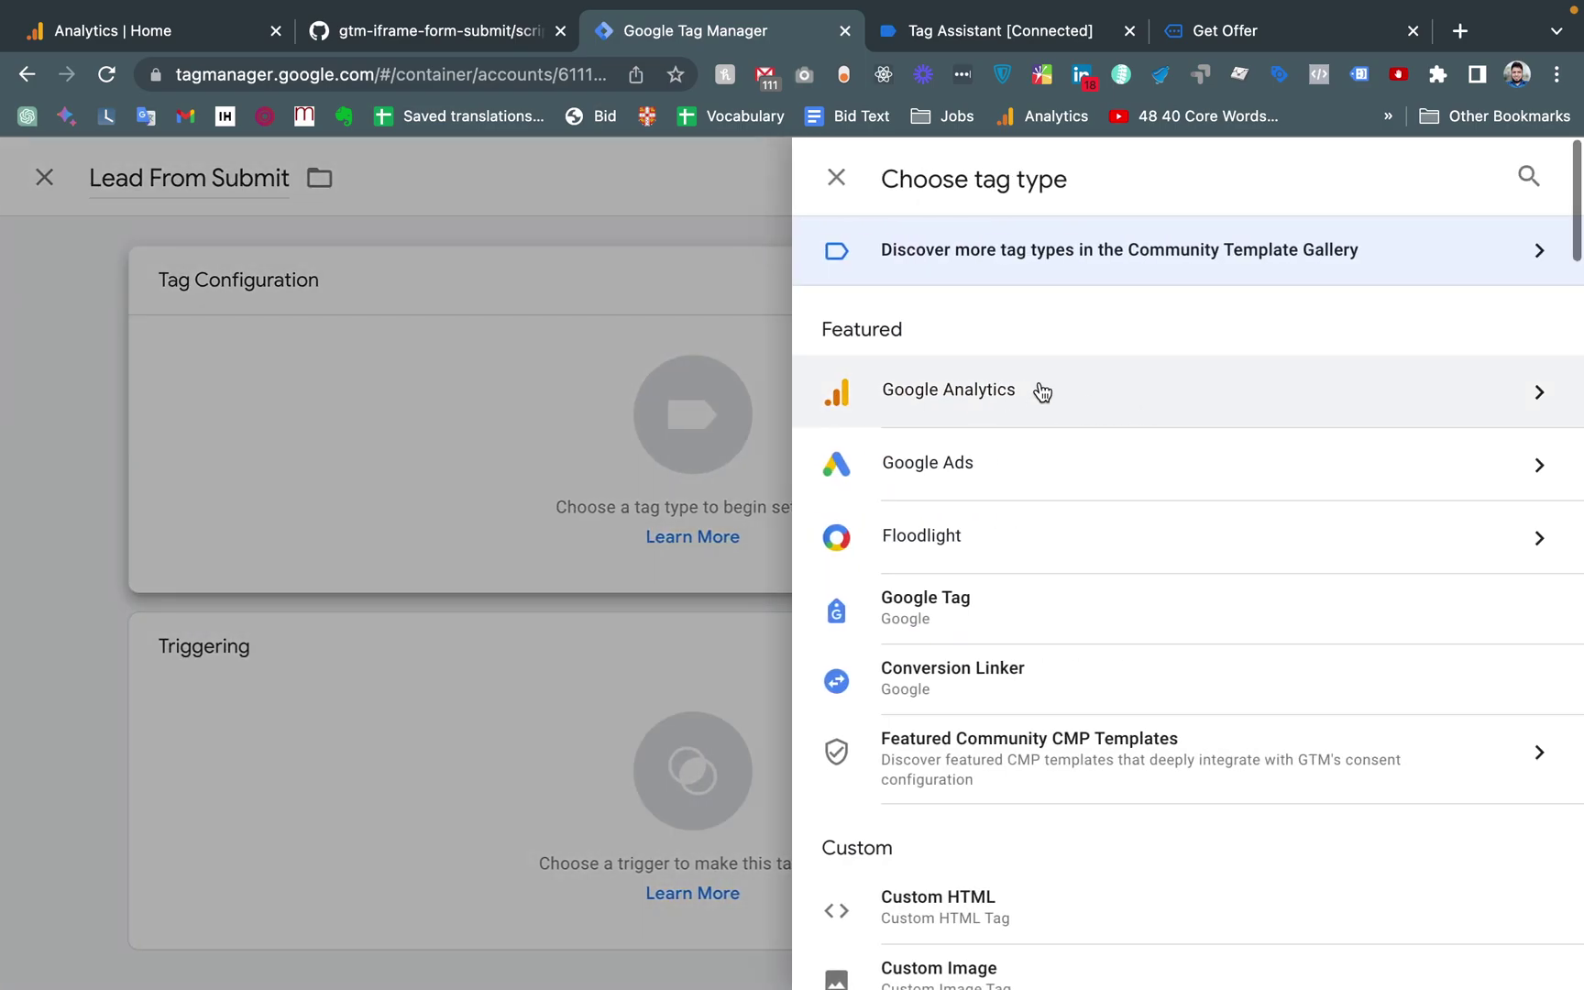
{"action": "left_click", "coordinate": [1039, 392]}
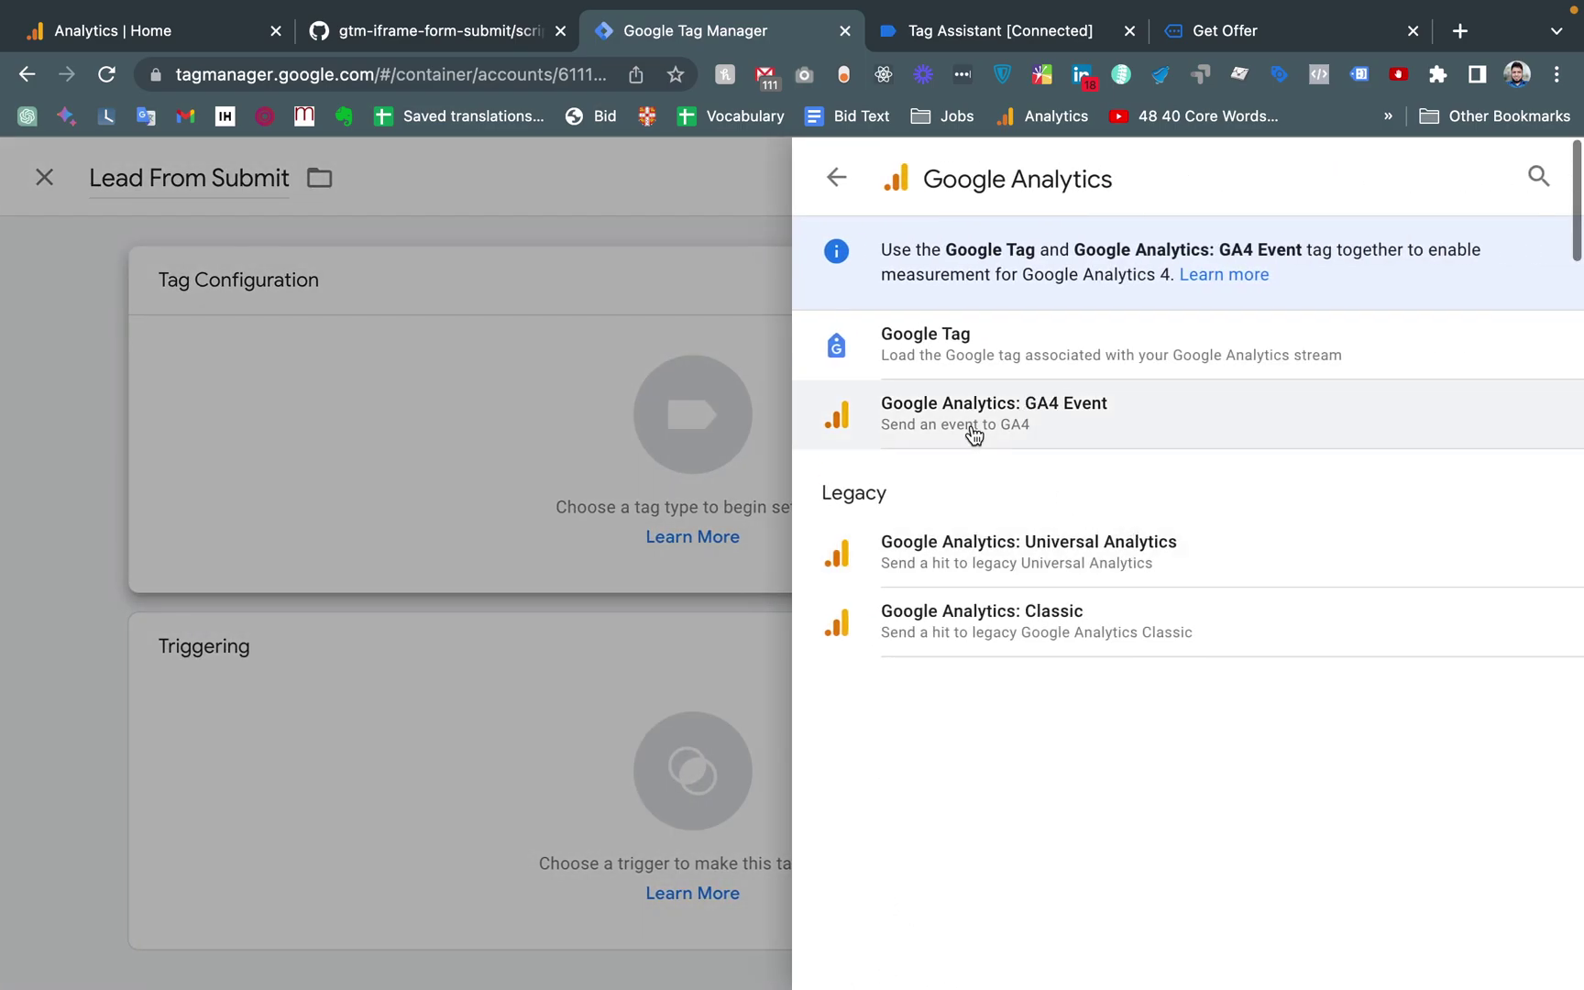
{"action": "left_click", "coordinate": [1019, 424]}
{"action": "left_click", "coordinate": [530, 542]}
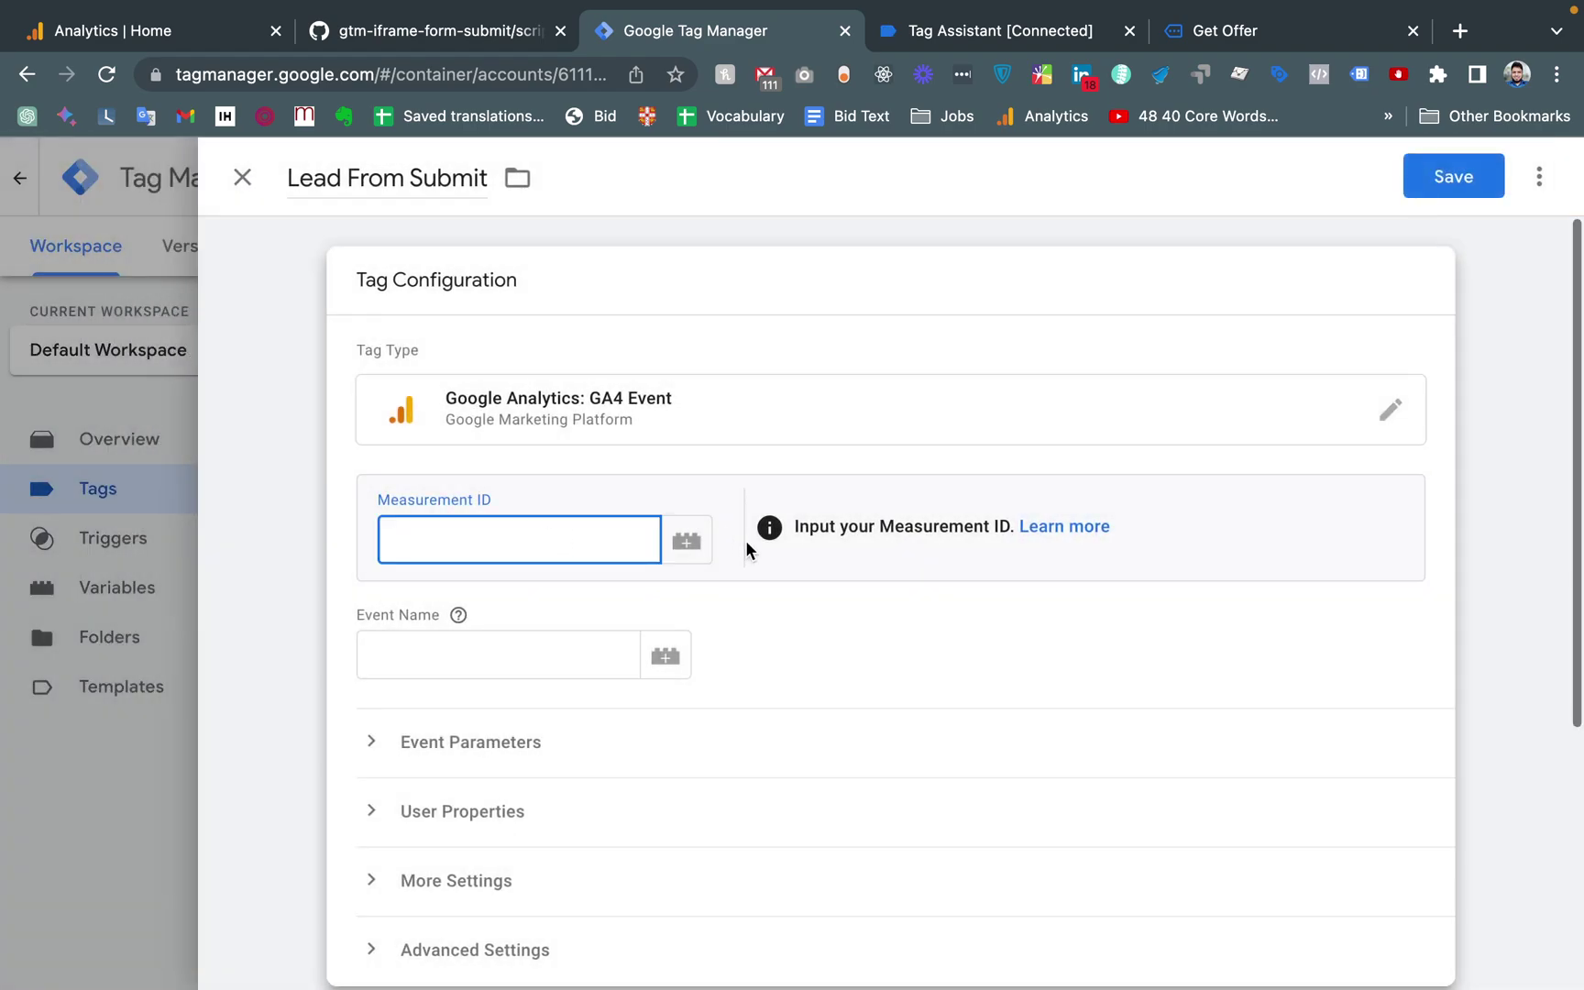
Set Lead From Submit's Measurement ID to {{Const - GA4 - Measurement Id}}
{"action": "left_click", "coordinate": [687, 540]}
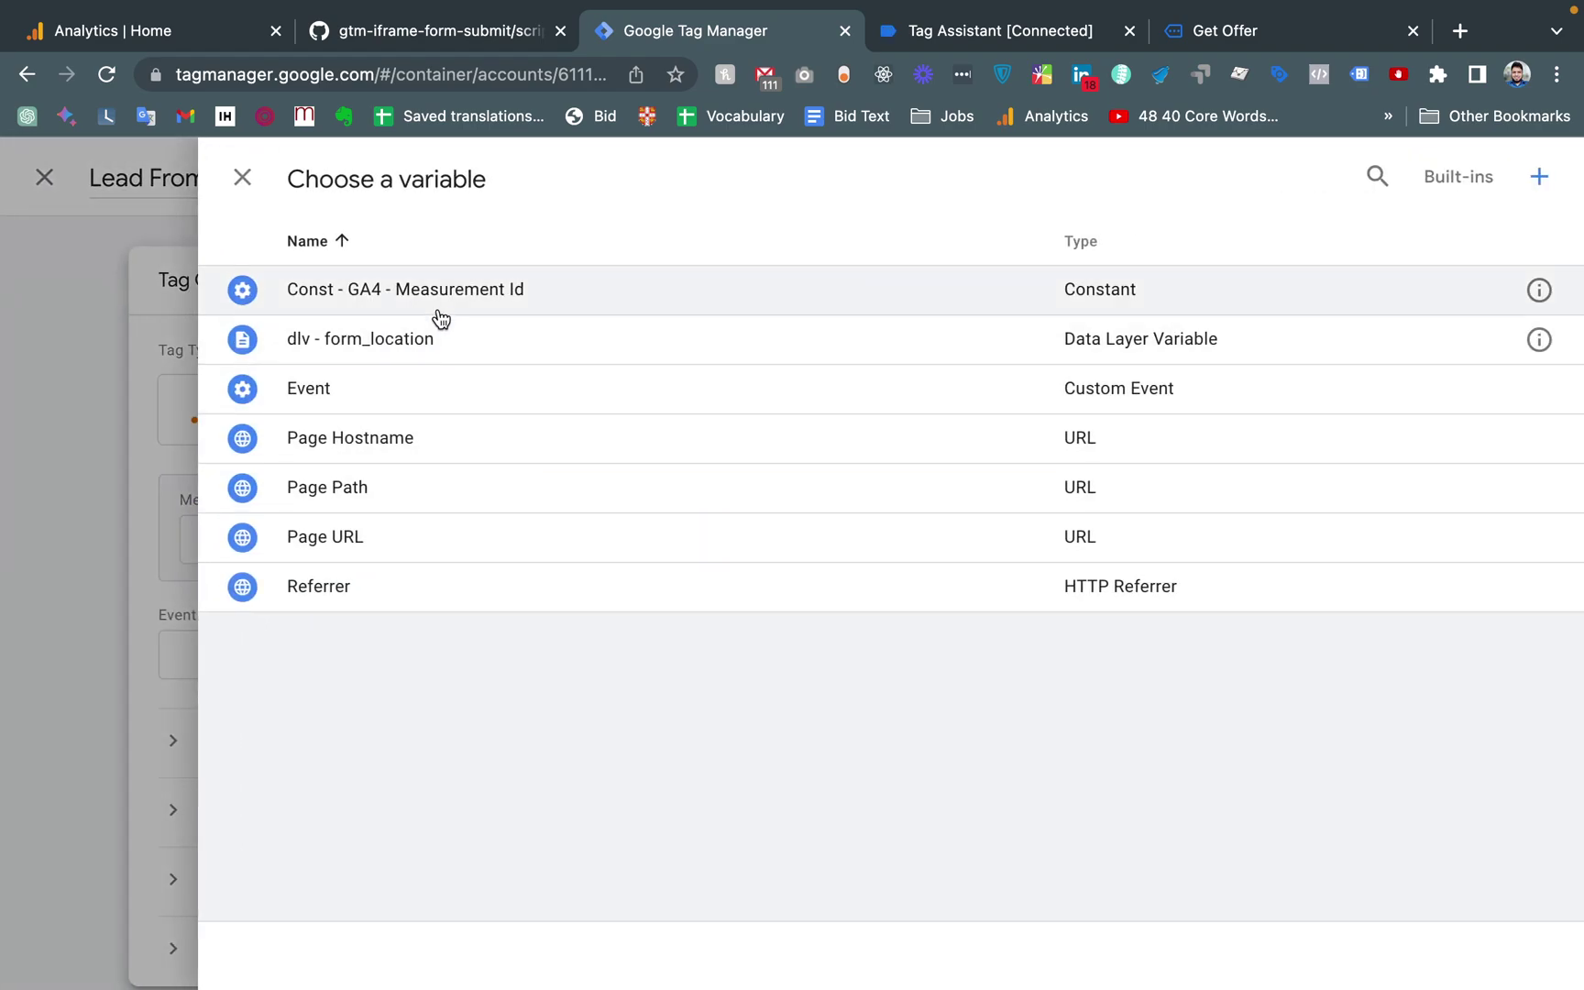
{"action": "left_click", "coordinate": [427, 293]}
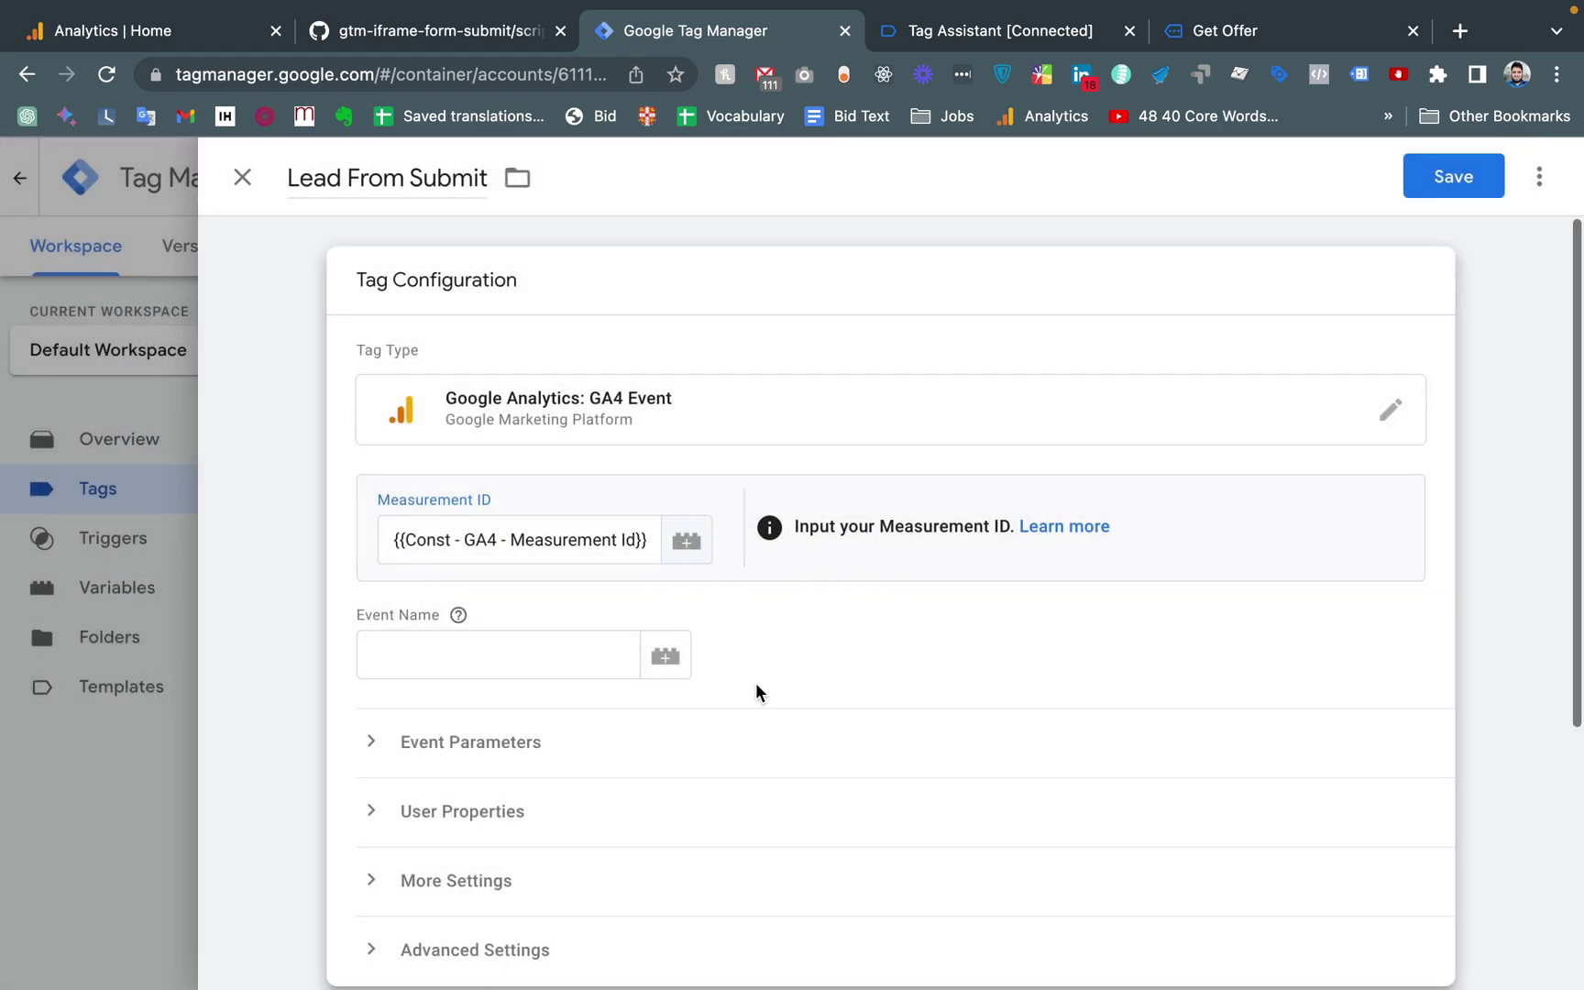
{"action": "triple_click", "coordinate": [555, 540]}
{"action": "key", "text": "ctrl+c"}
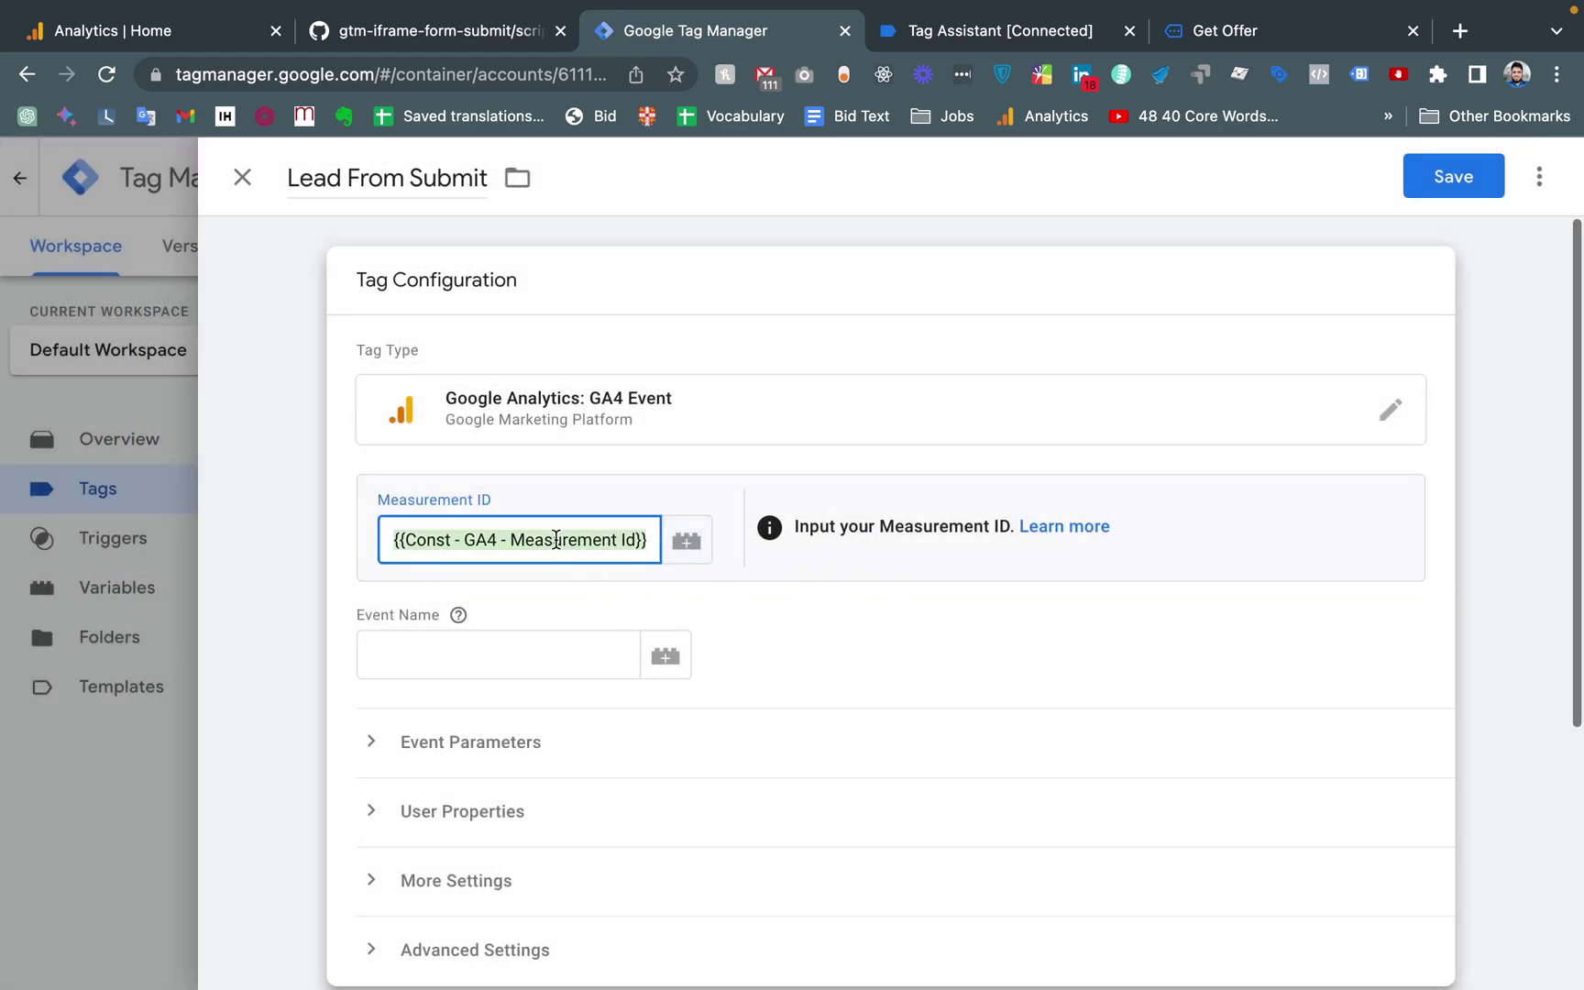
{"action": "key", "text": "BackSpace"}
{"action": "key", "text": "ctrl+v"}
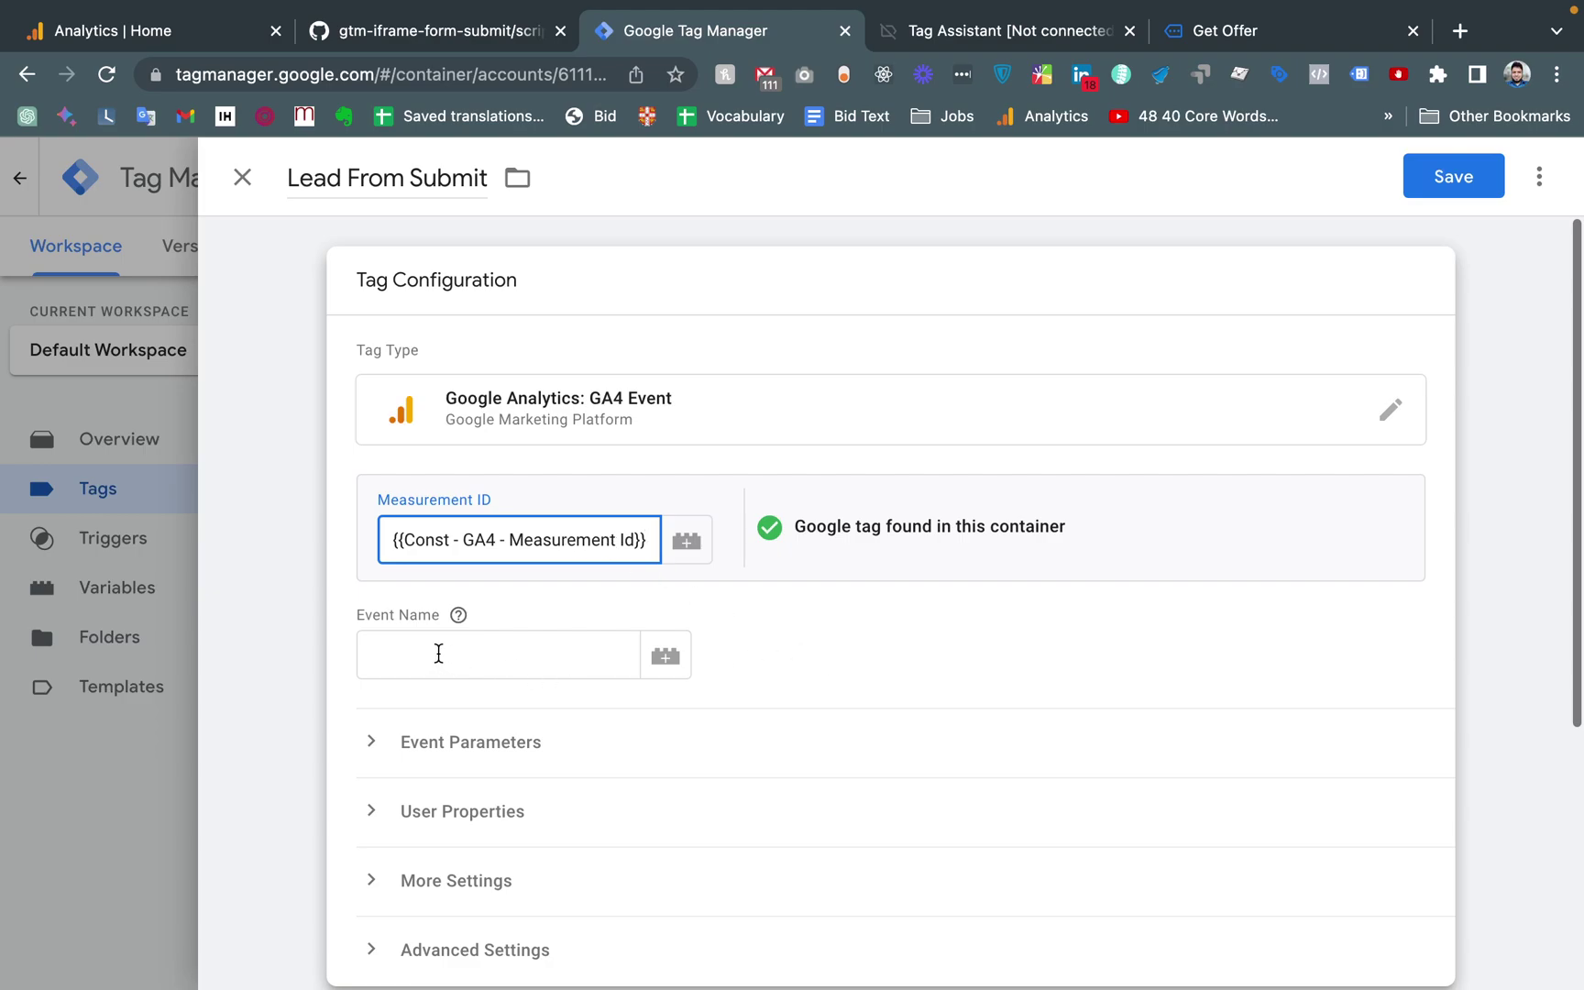
Enter lead_from_submit as the tag's Event Name and expand Event Parameters
{"action": "left_click", "coordinate": [409, 661]}
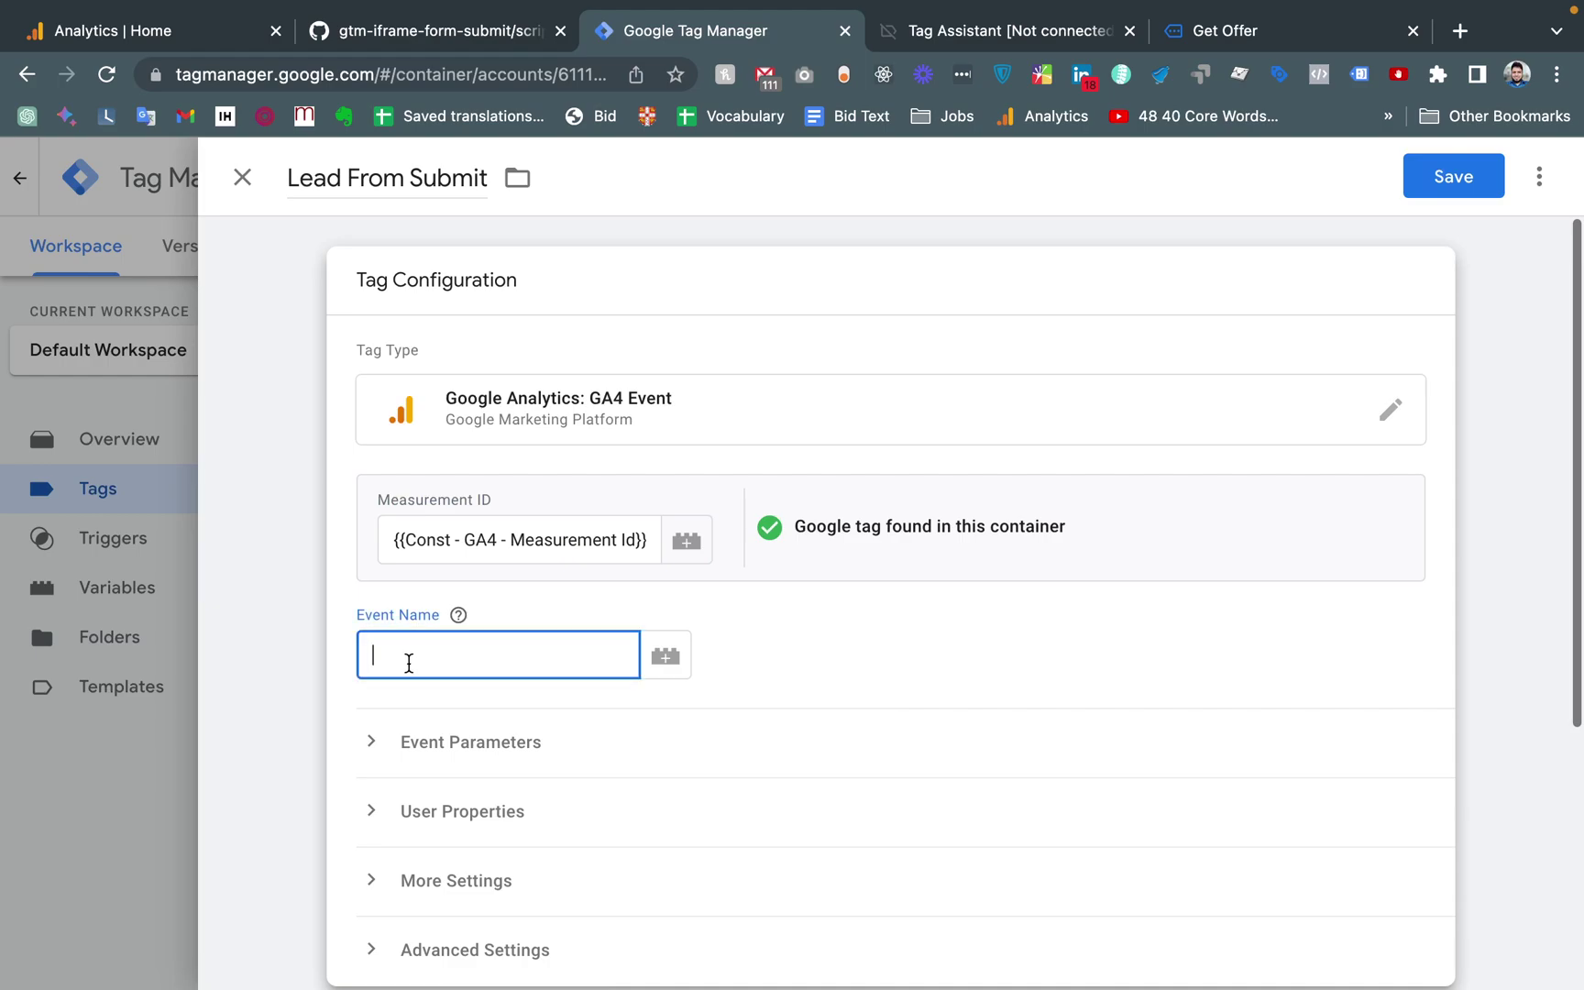
{"action": "type", "text": "lead_from_submit"}
{"action": "left_click", "coordinate": [751, 657]}
{"action": "left_click", "coordinate": [413, 742]}
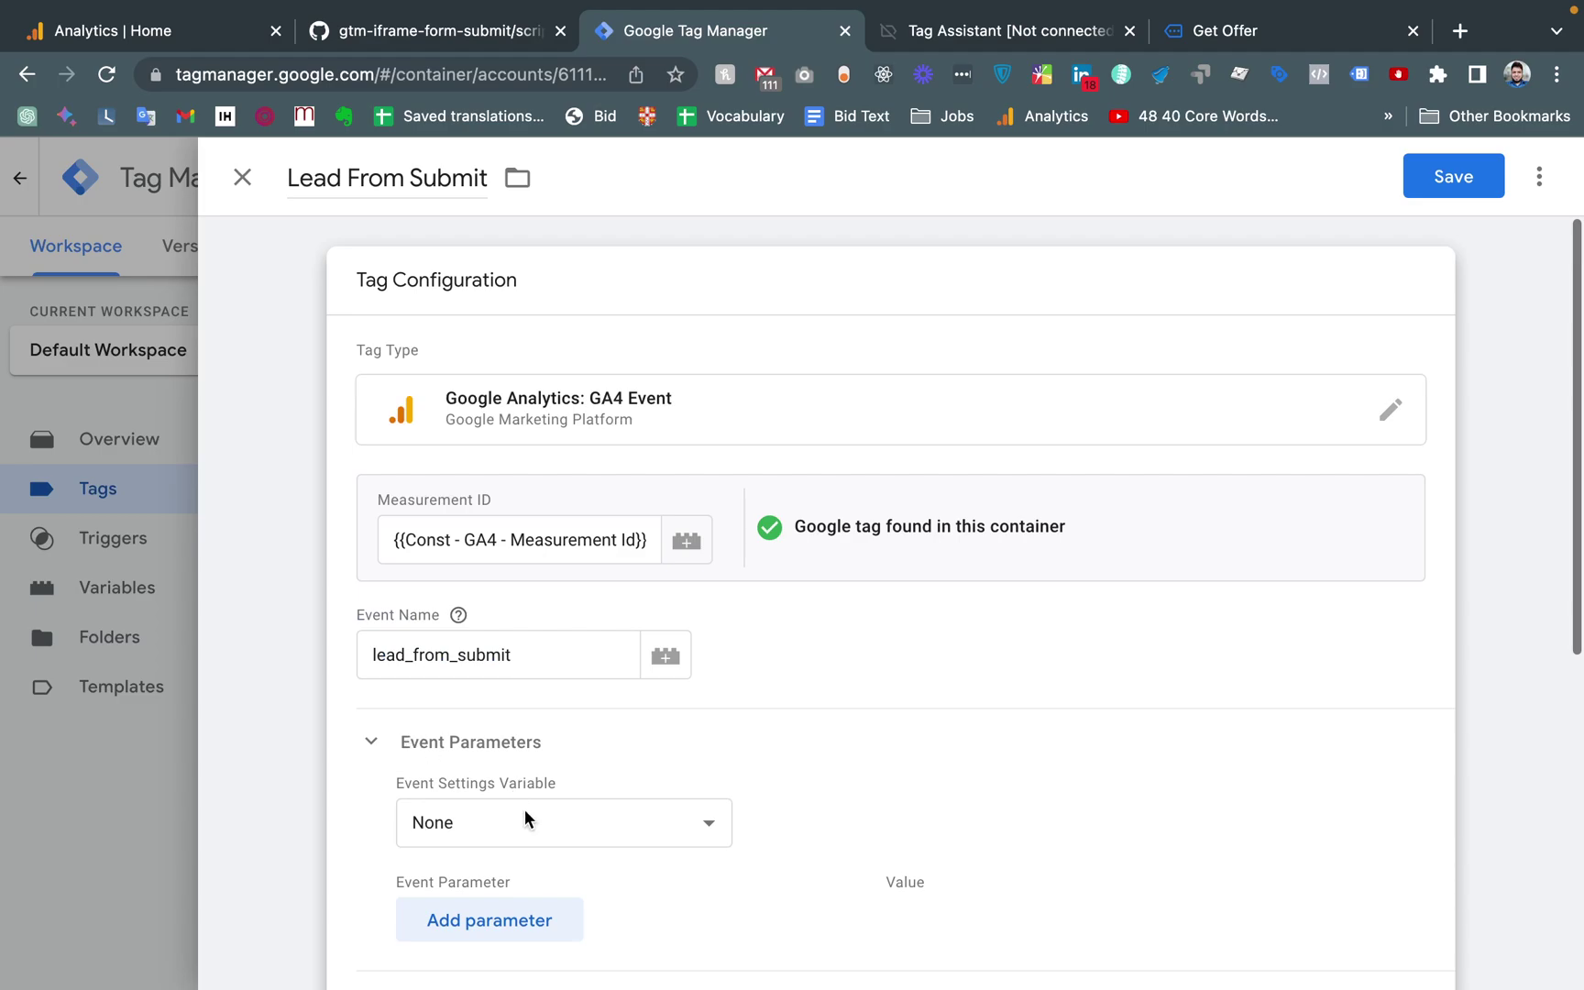
Add a form_location event parameter valued {{dlv - form_location}} to the Lead From Submit tag
{"action": "scroll", "coordinate": [549, 771], "scroll_direction": "down", "scroll_amount": 3}
{"action": "left_click", "coordinate": [495, 703]}
{"action": "left_click", "coordinate": [457, 715]}
{"action": "type", "text": "fomr"}
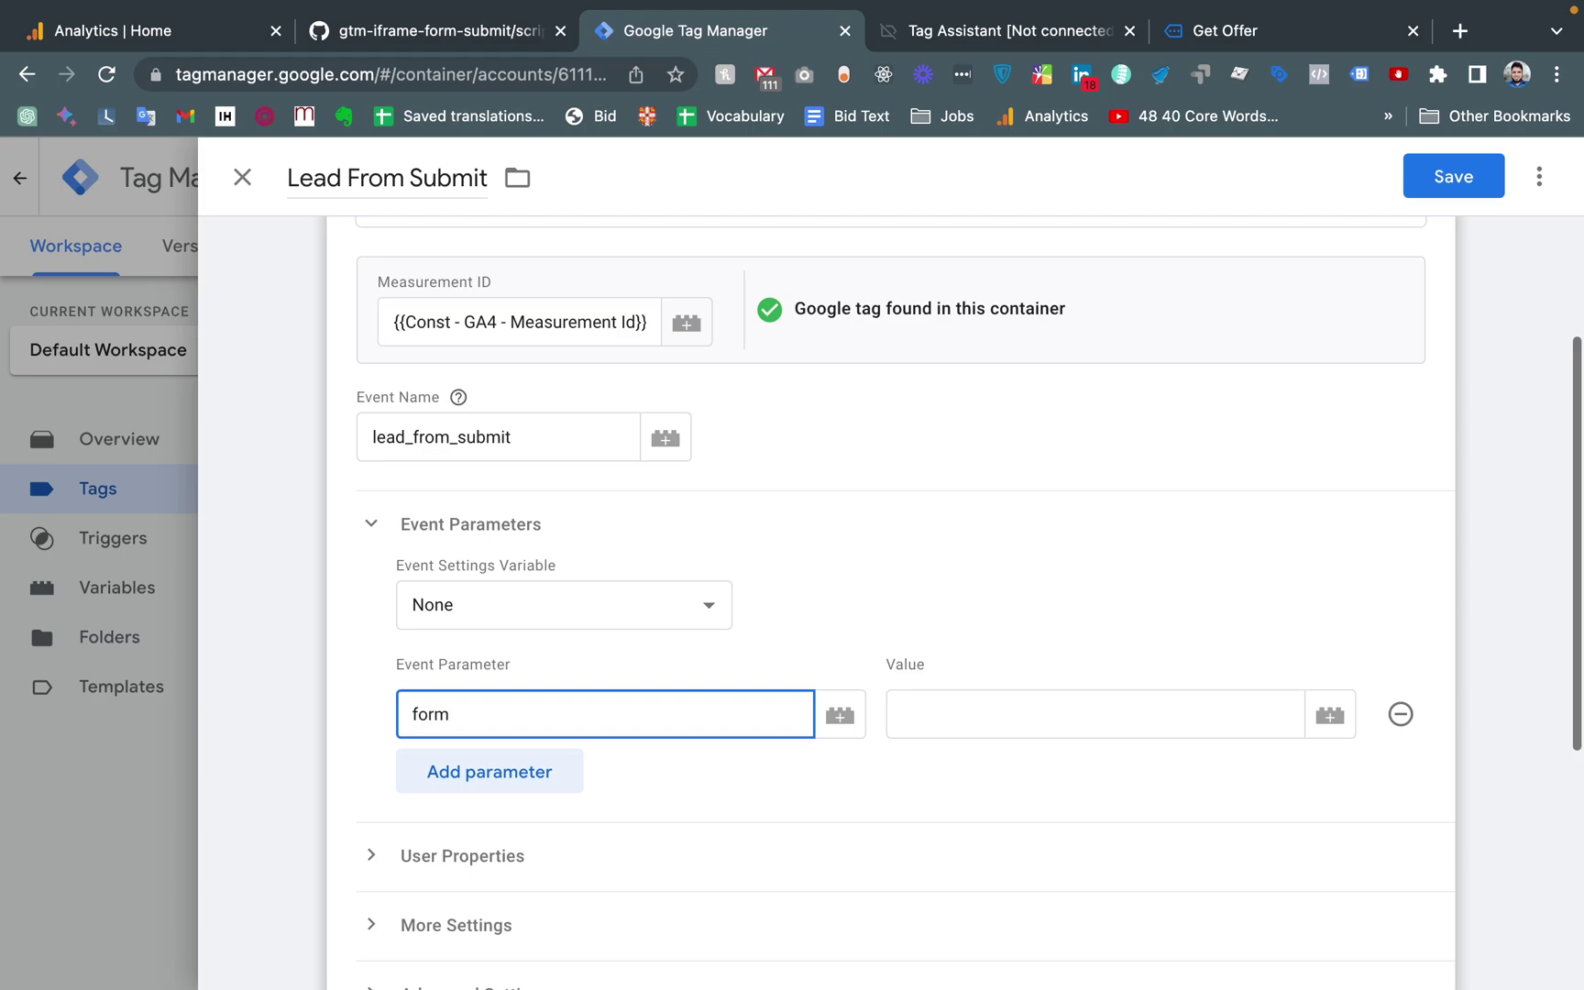
{"action": "type", "text": "_location"}
{"action": "left_click", "coordinate": [1324, 719]}
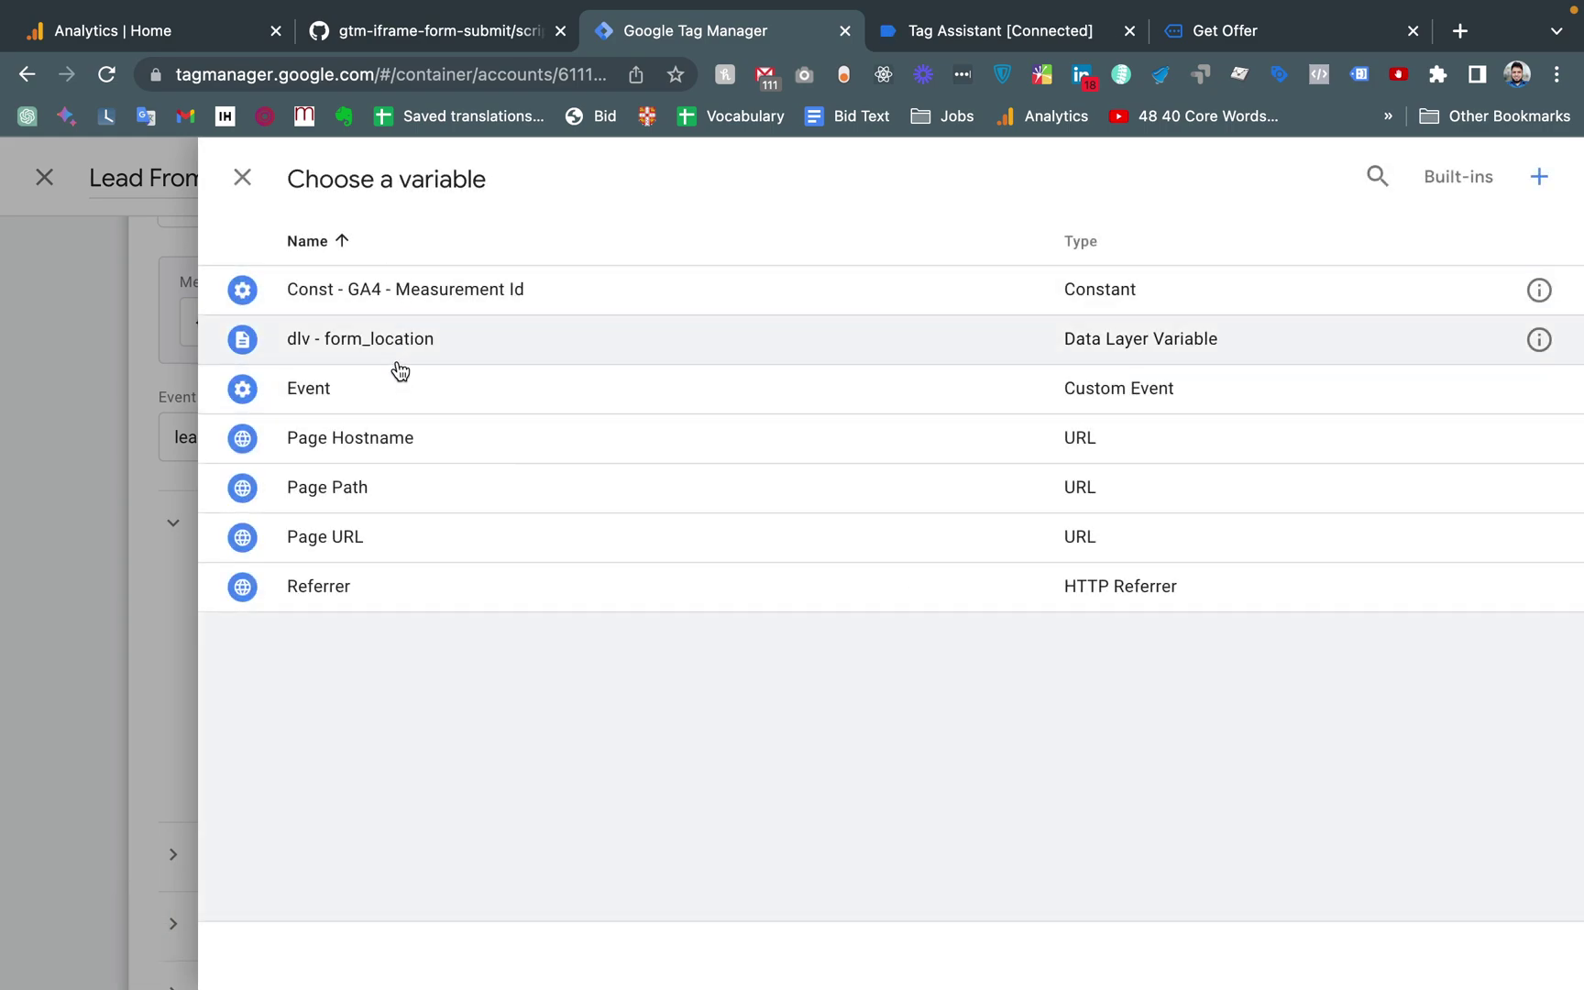
{"action": "left_click", "coordinate": [389, 354]}
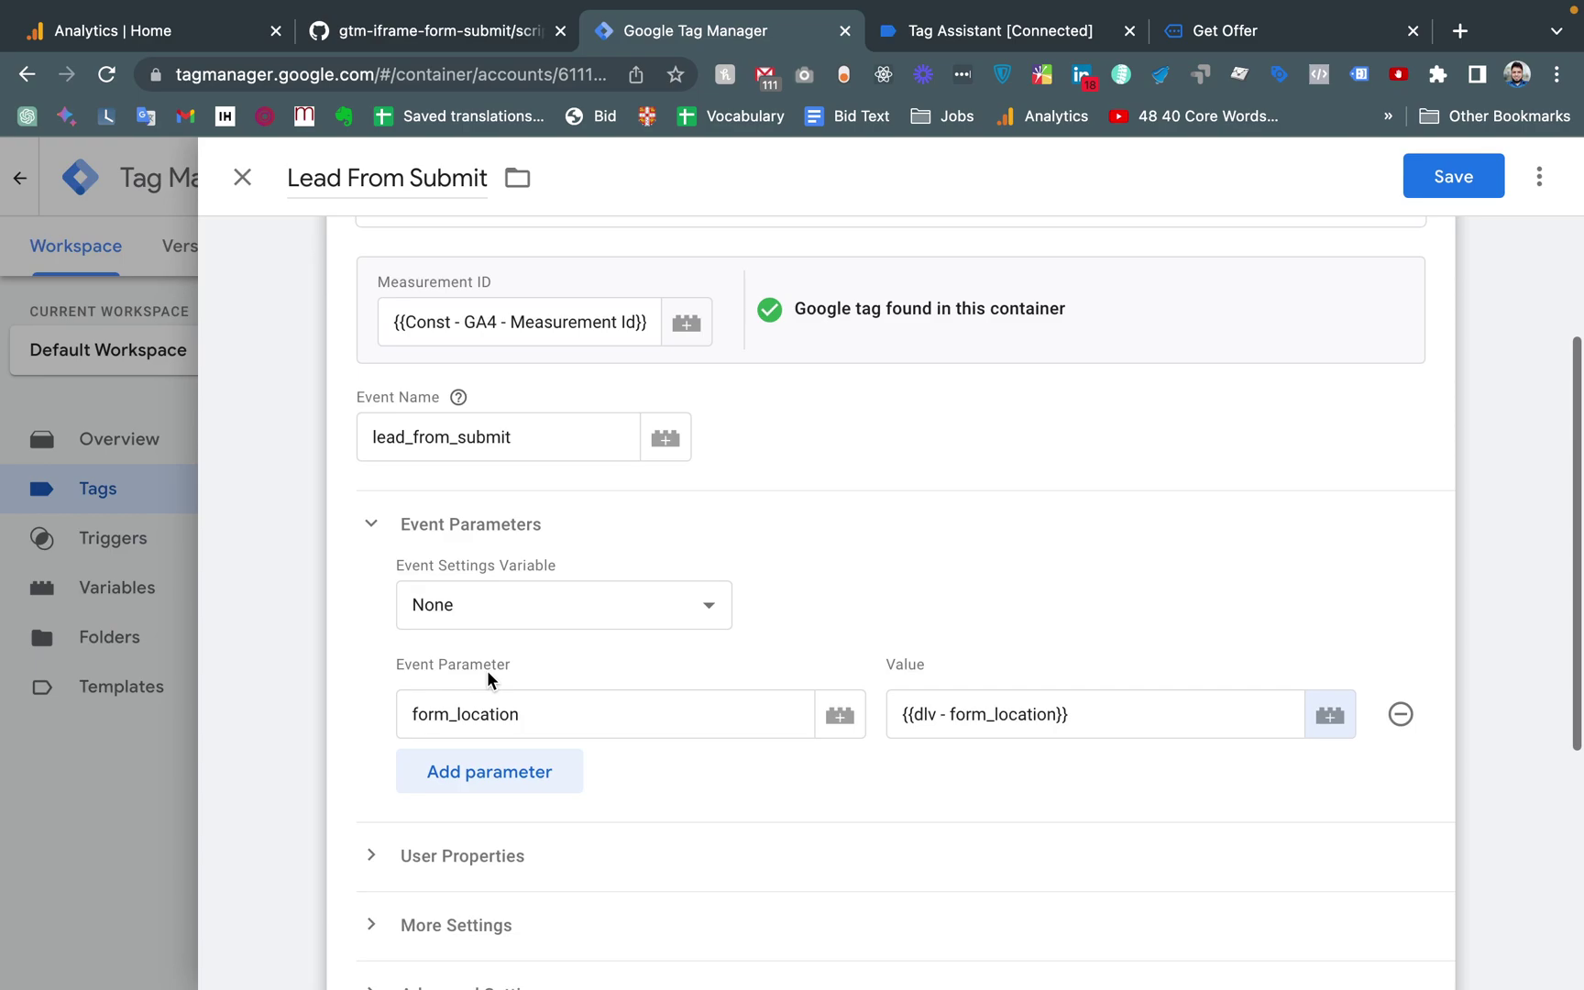
Review the form data pushed with the iframe_form_submit event in Tag Assistant
{"action": "left_click", "coordinate": [1000, 30]}
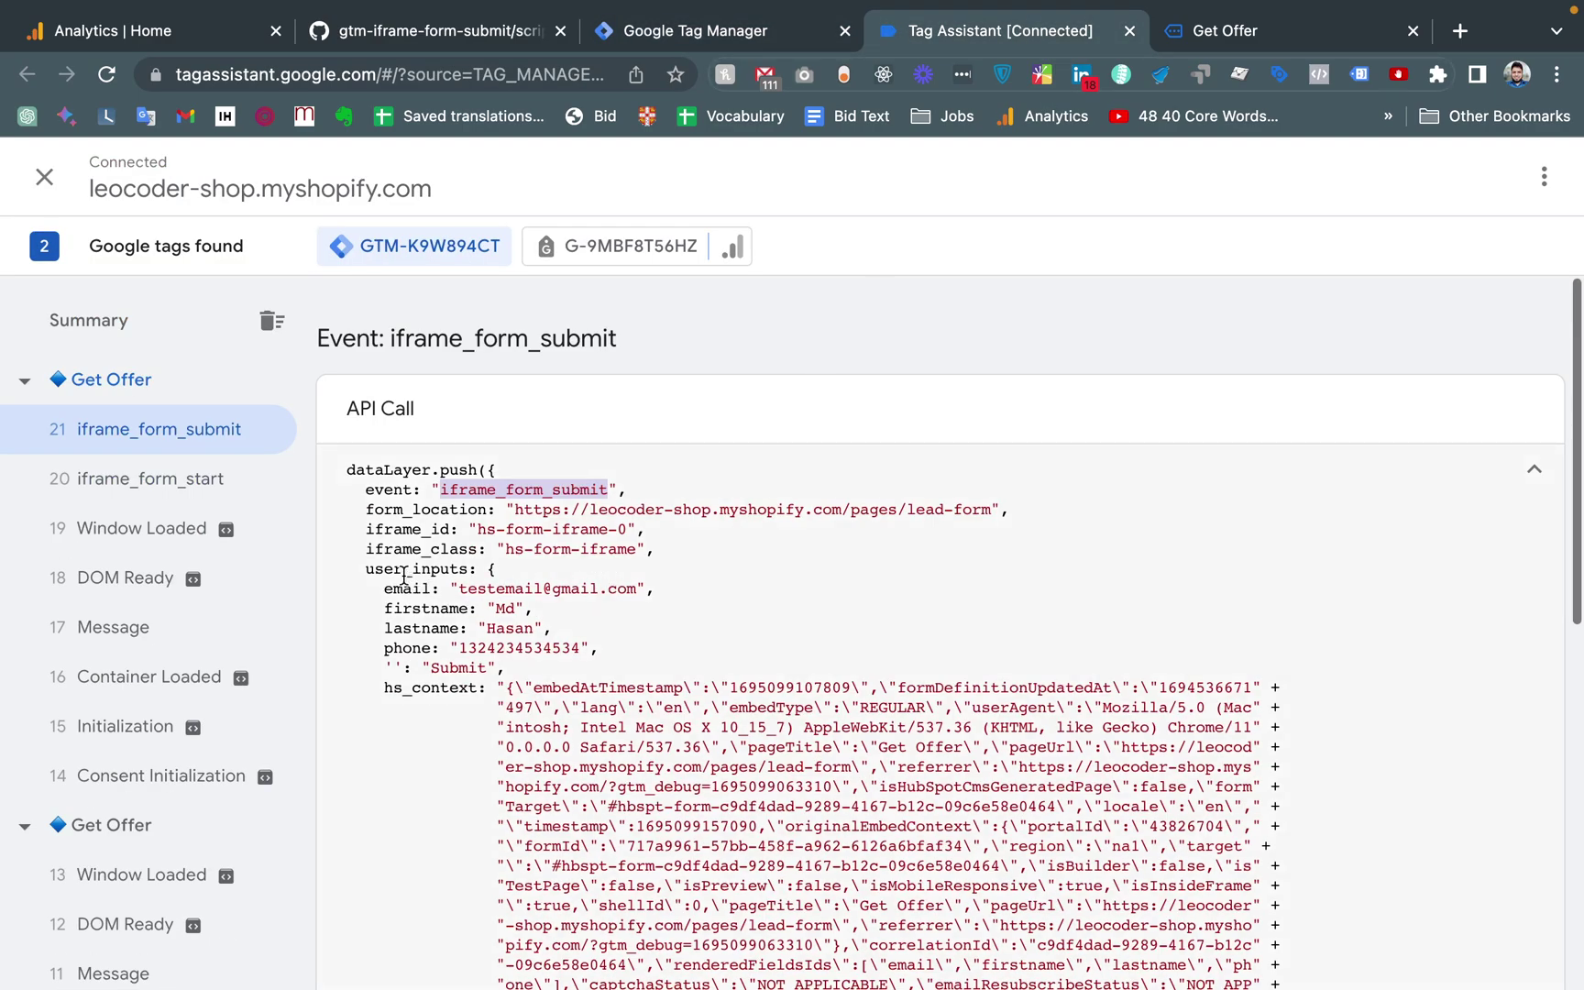
{"action": "left_click_drag", "start_coordinate": [386, 547], "coordinate": [667, 730]}
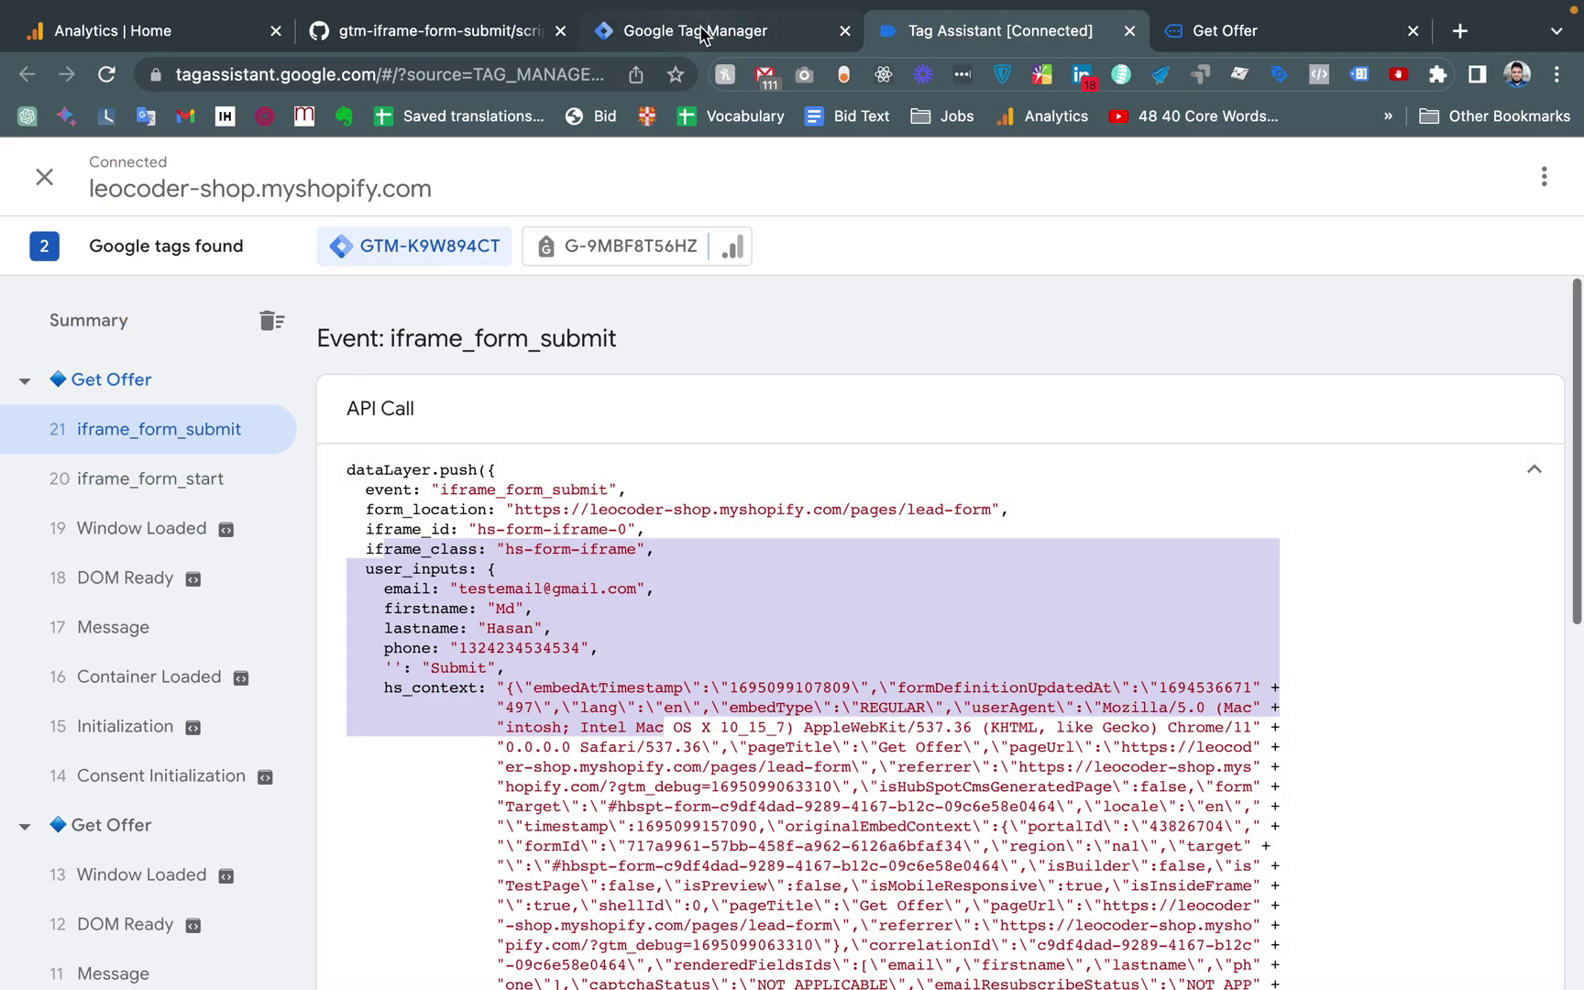
{"action": "left_click", "coordinate": [702, 32]}
Set ce - iframe_form_submit as the Lead From Submit trigger and save the tag
{"action": "scroll", "coordinate": [977, 453], "scroll_direction": "down", "scroll_amount": 5}
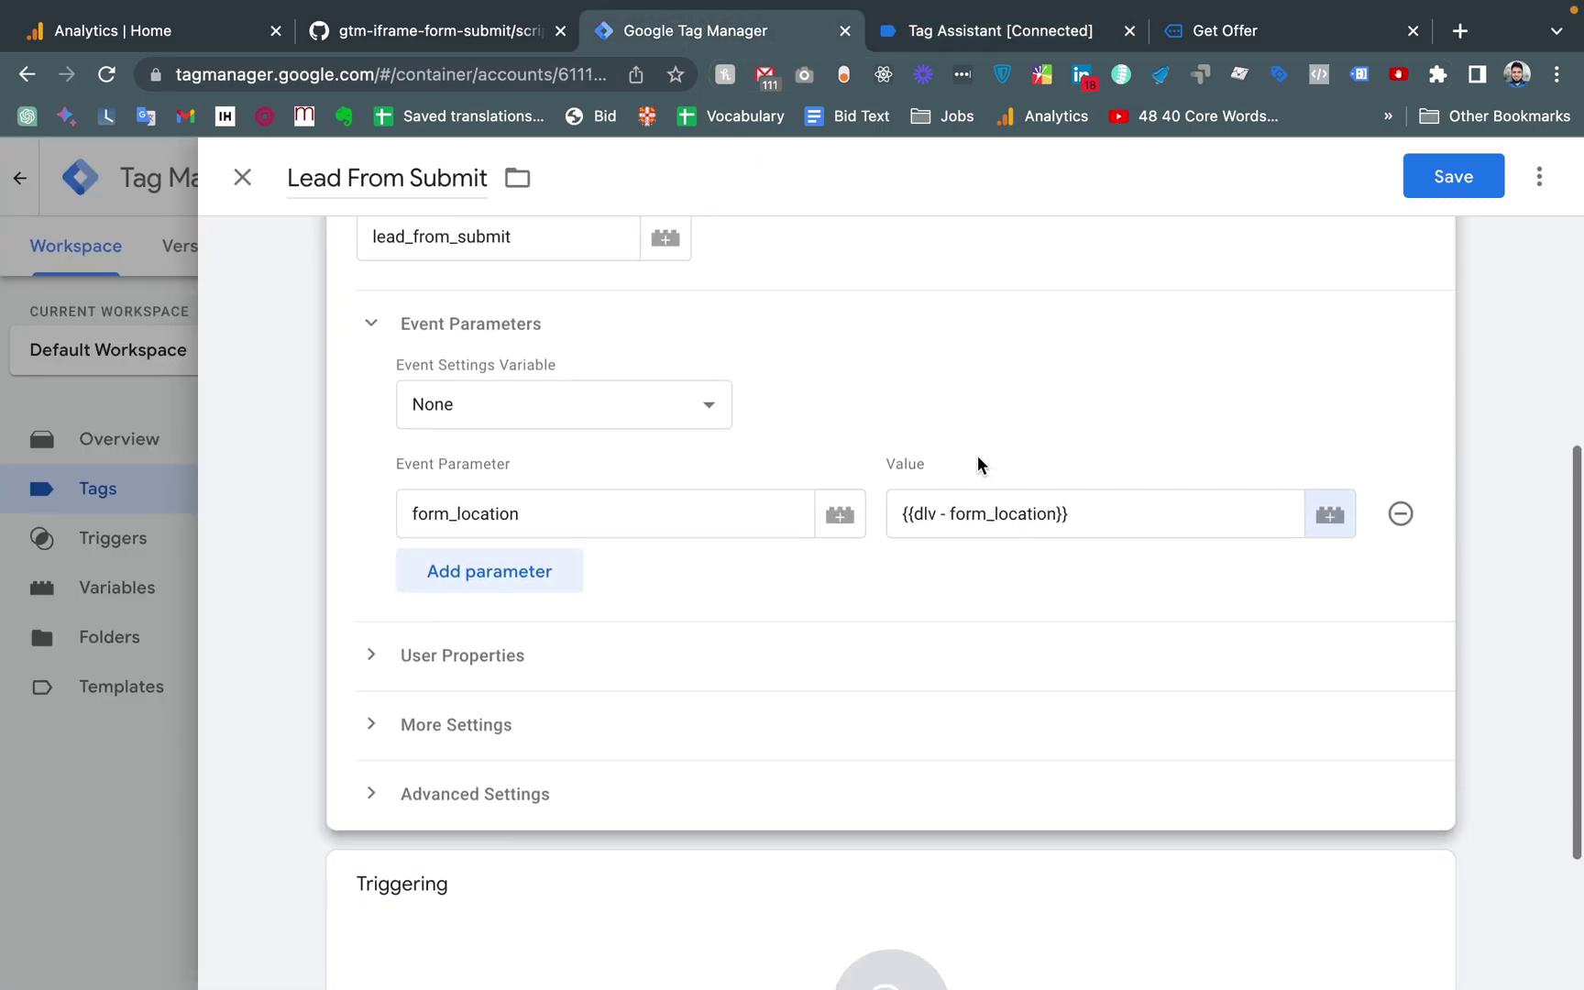
{"action": "left_click", "coordinate": [884, 790]}
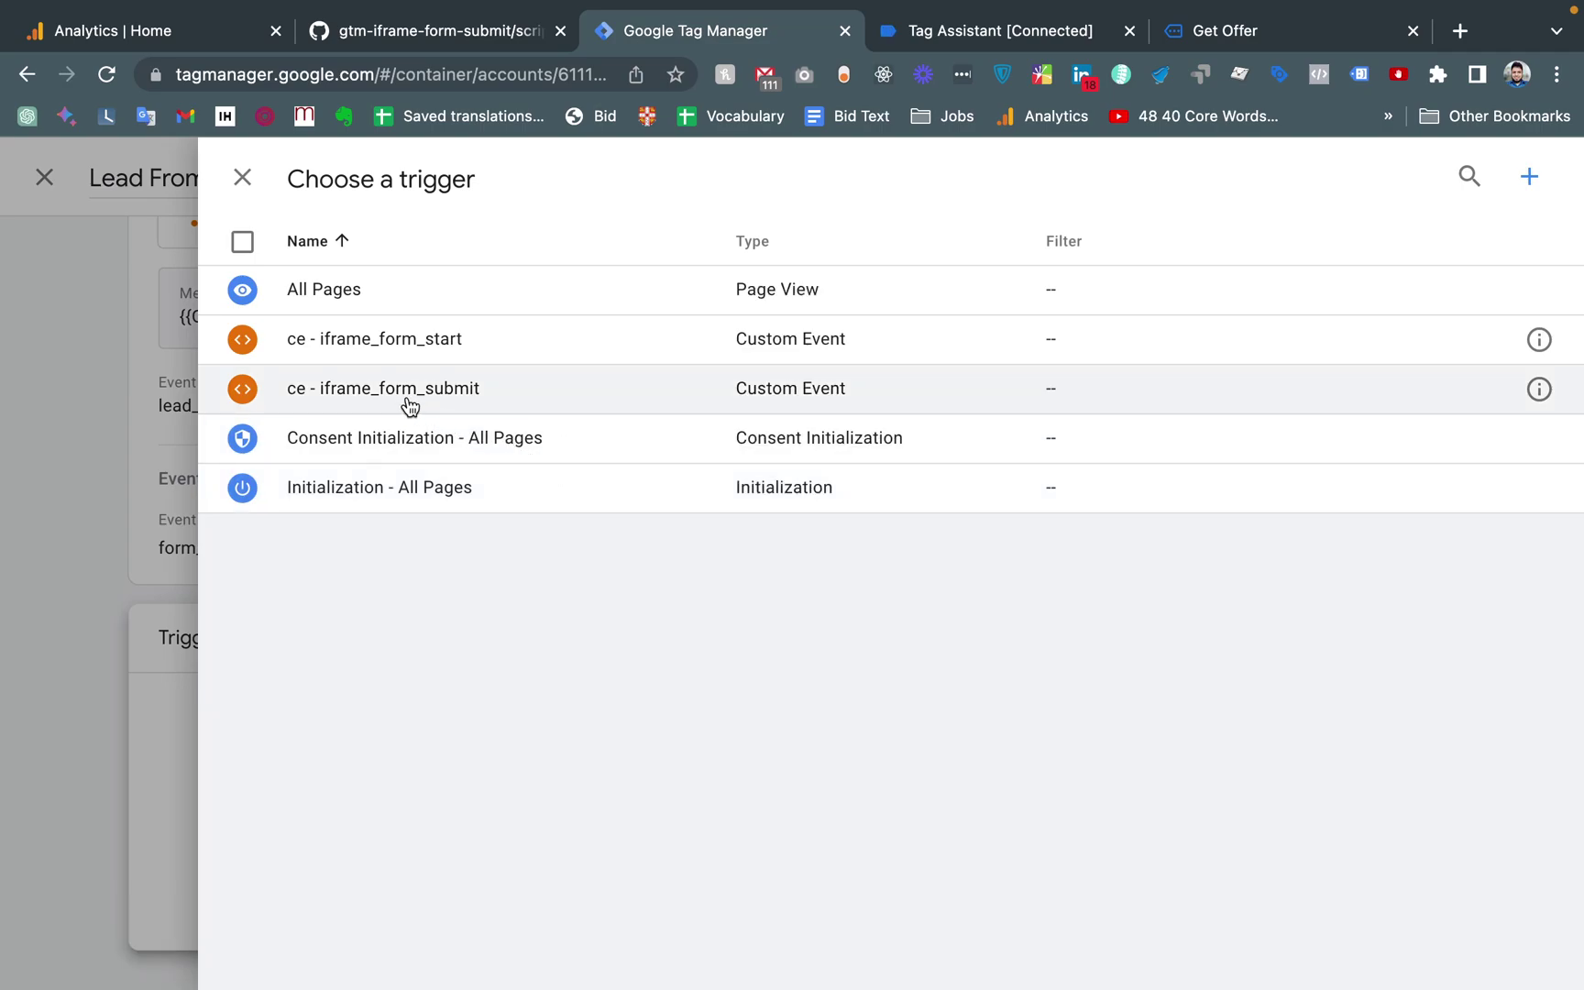
{"action": "left_click", "coordinate": [409, 406]}
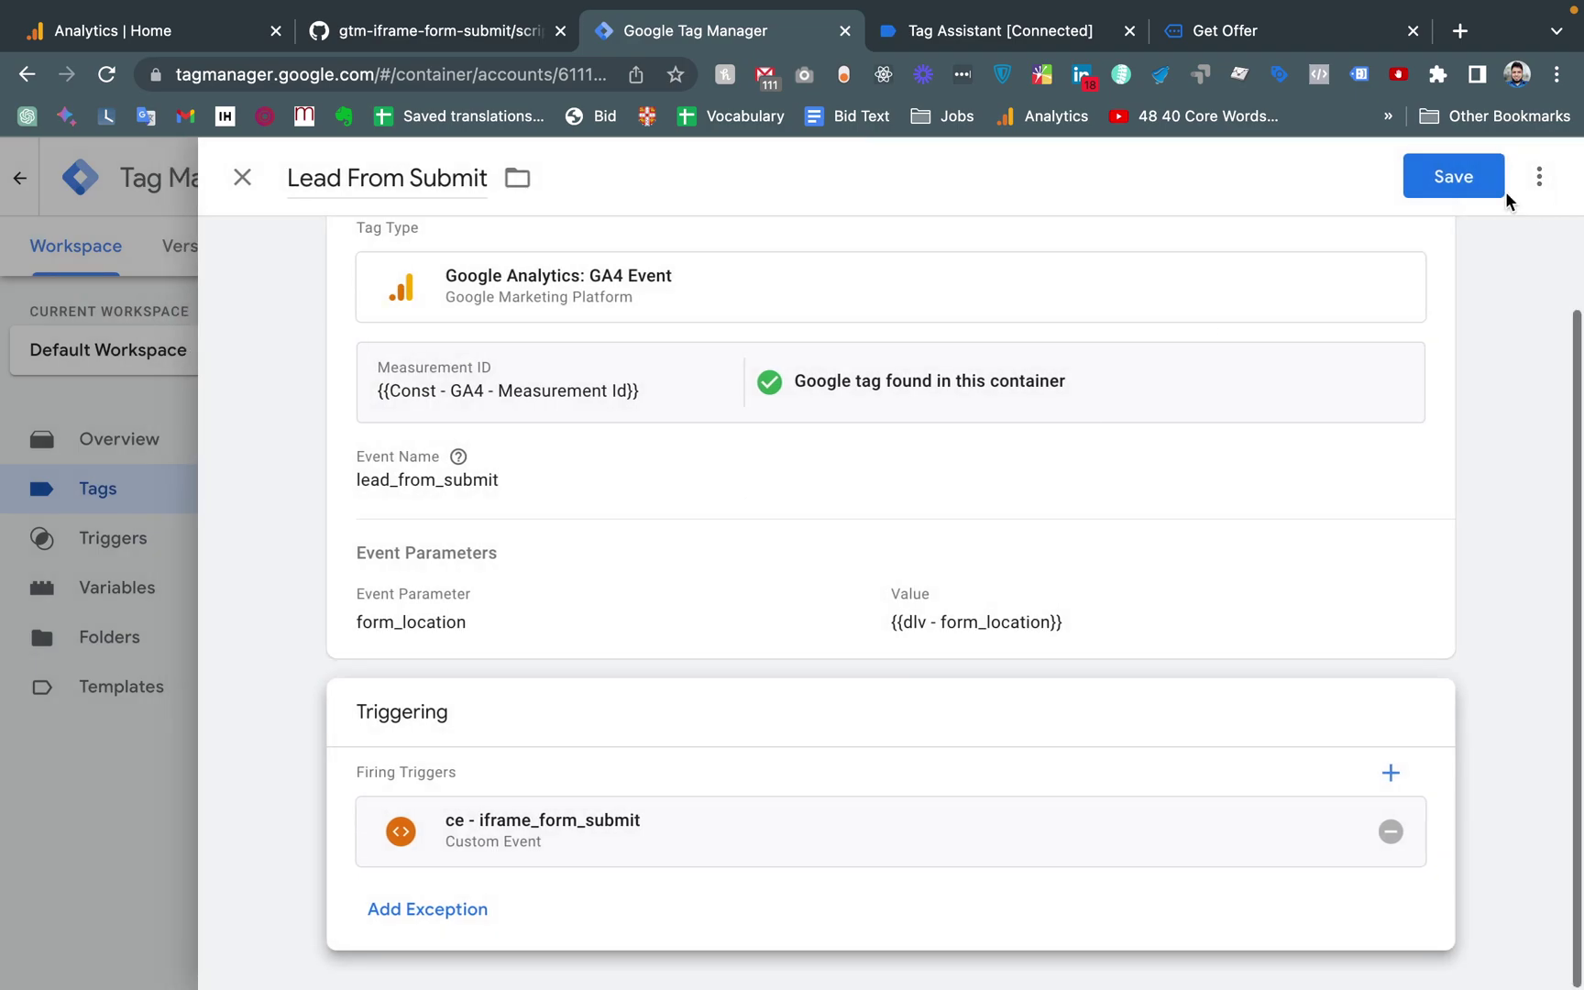
{"action": "left_click", "coordinate": [1448, 178]}
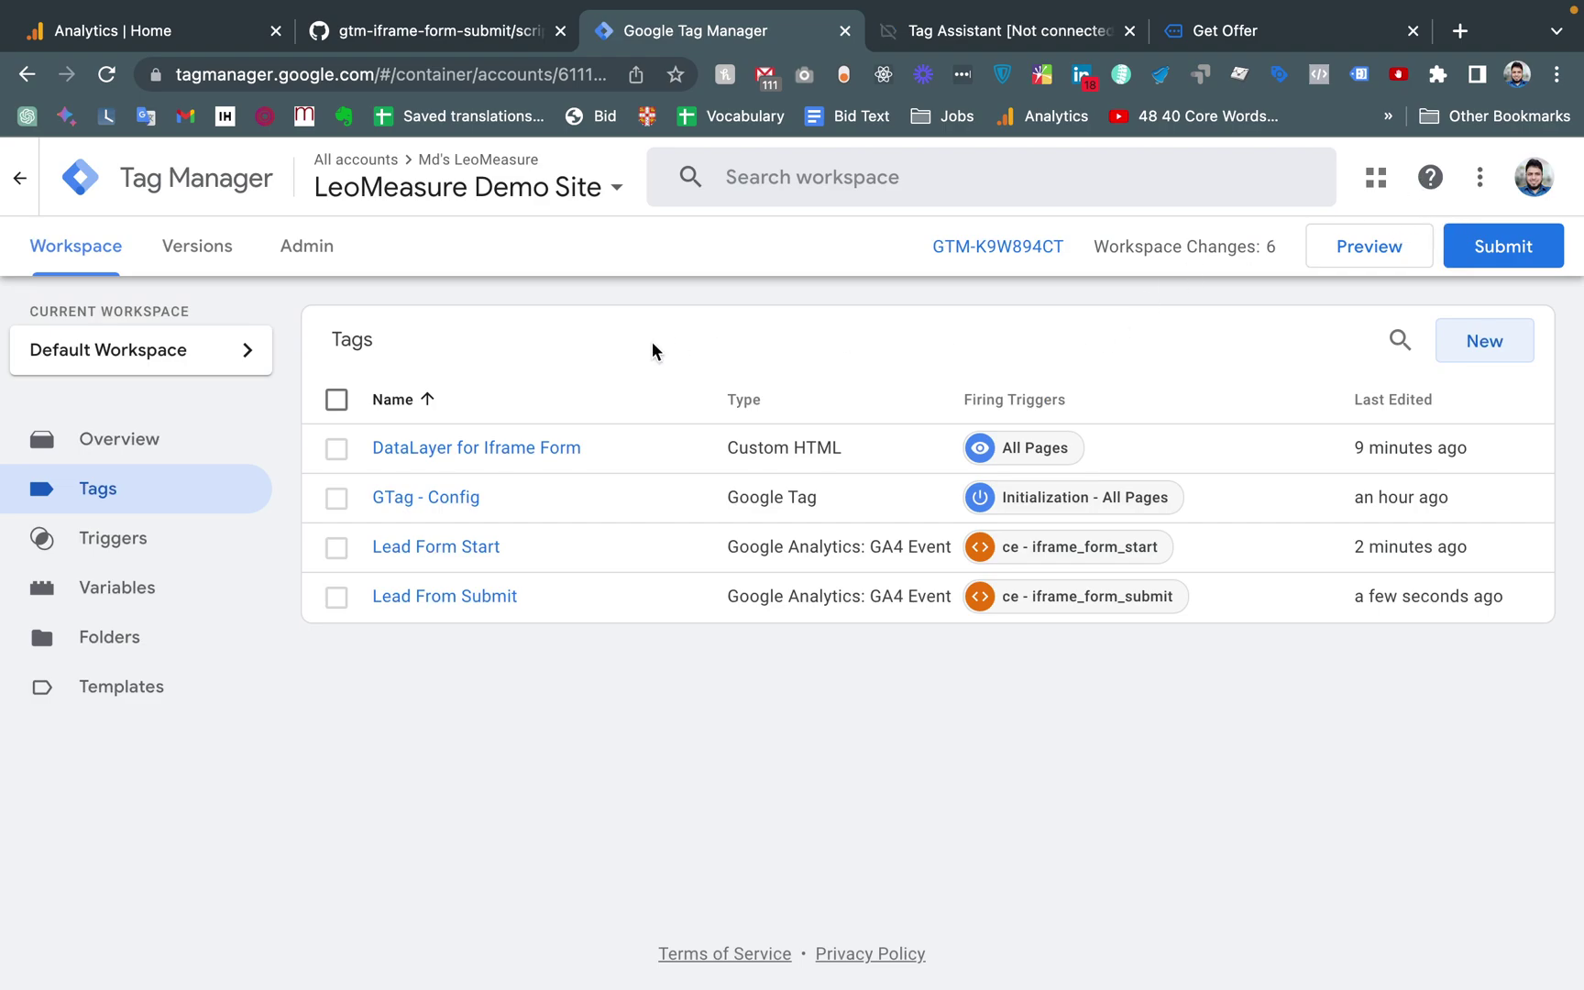
Close the stale Tag Assistant and Get Offer tabs, reconnect Preview, and load Get Offer
{"action": "left_click", "coordinate": [1129, 31]}
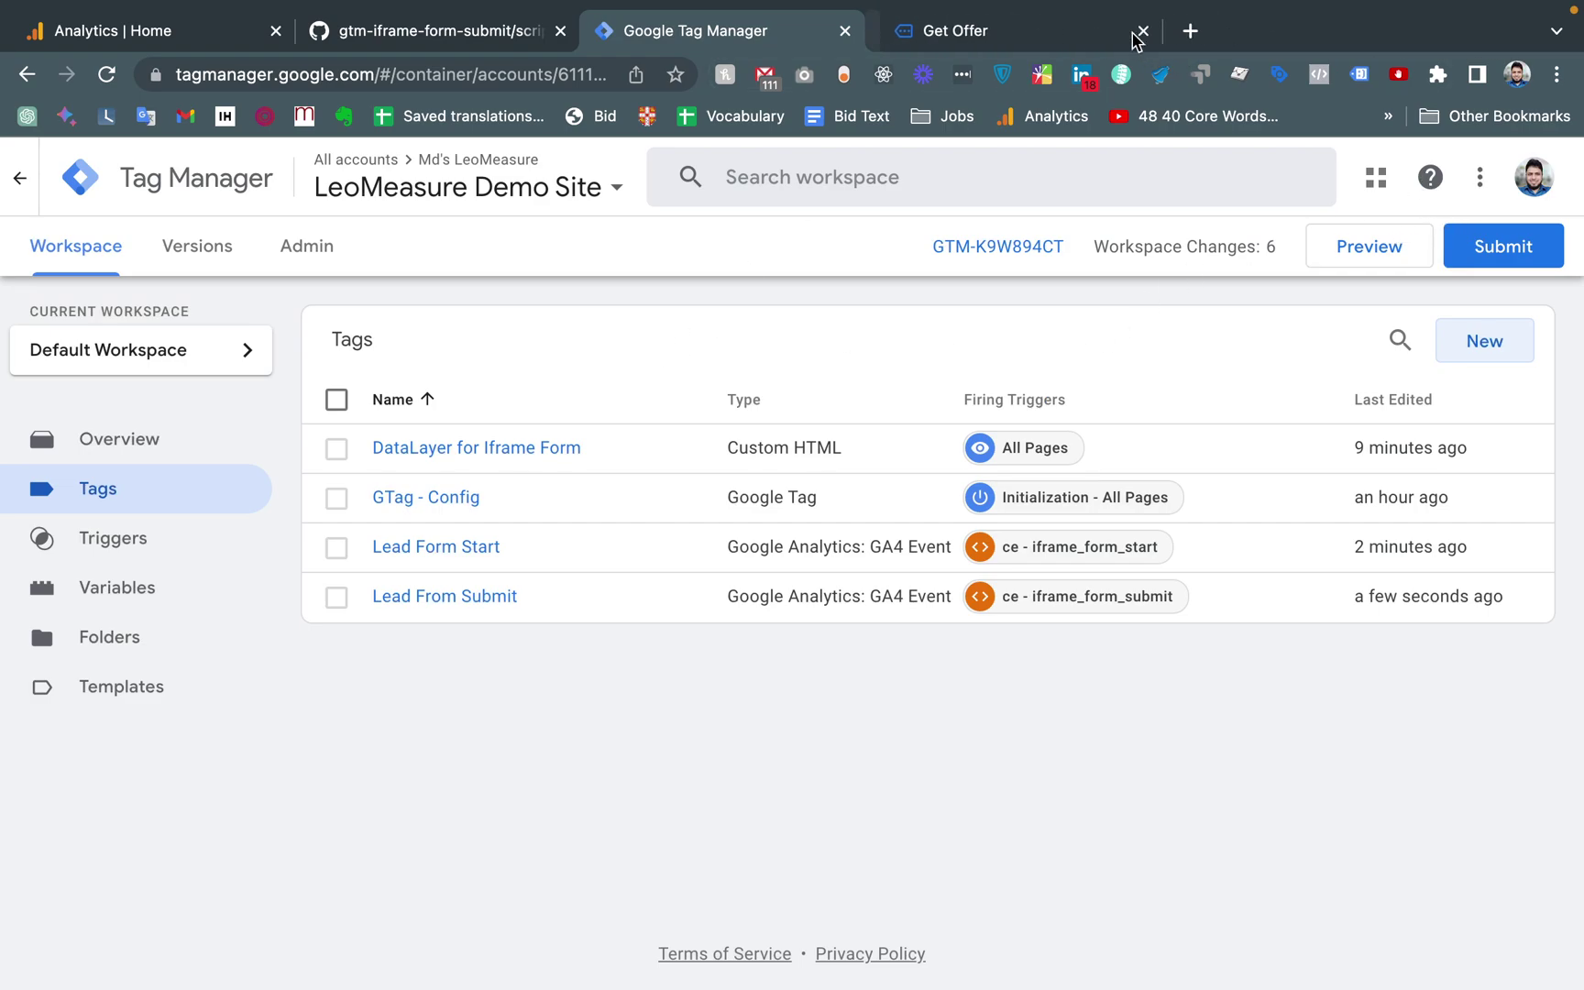
{"action": "left_click", "coordinate": [1129, 31]}
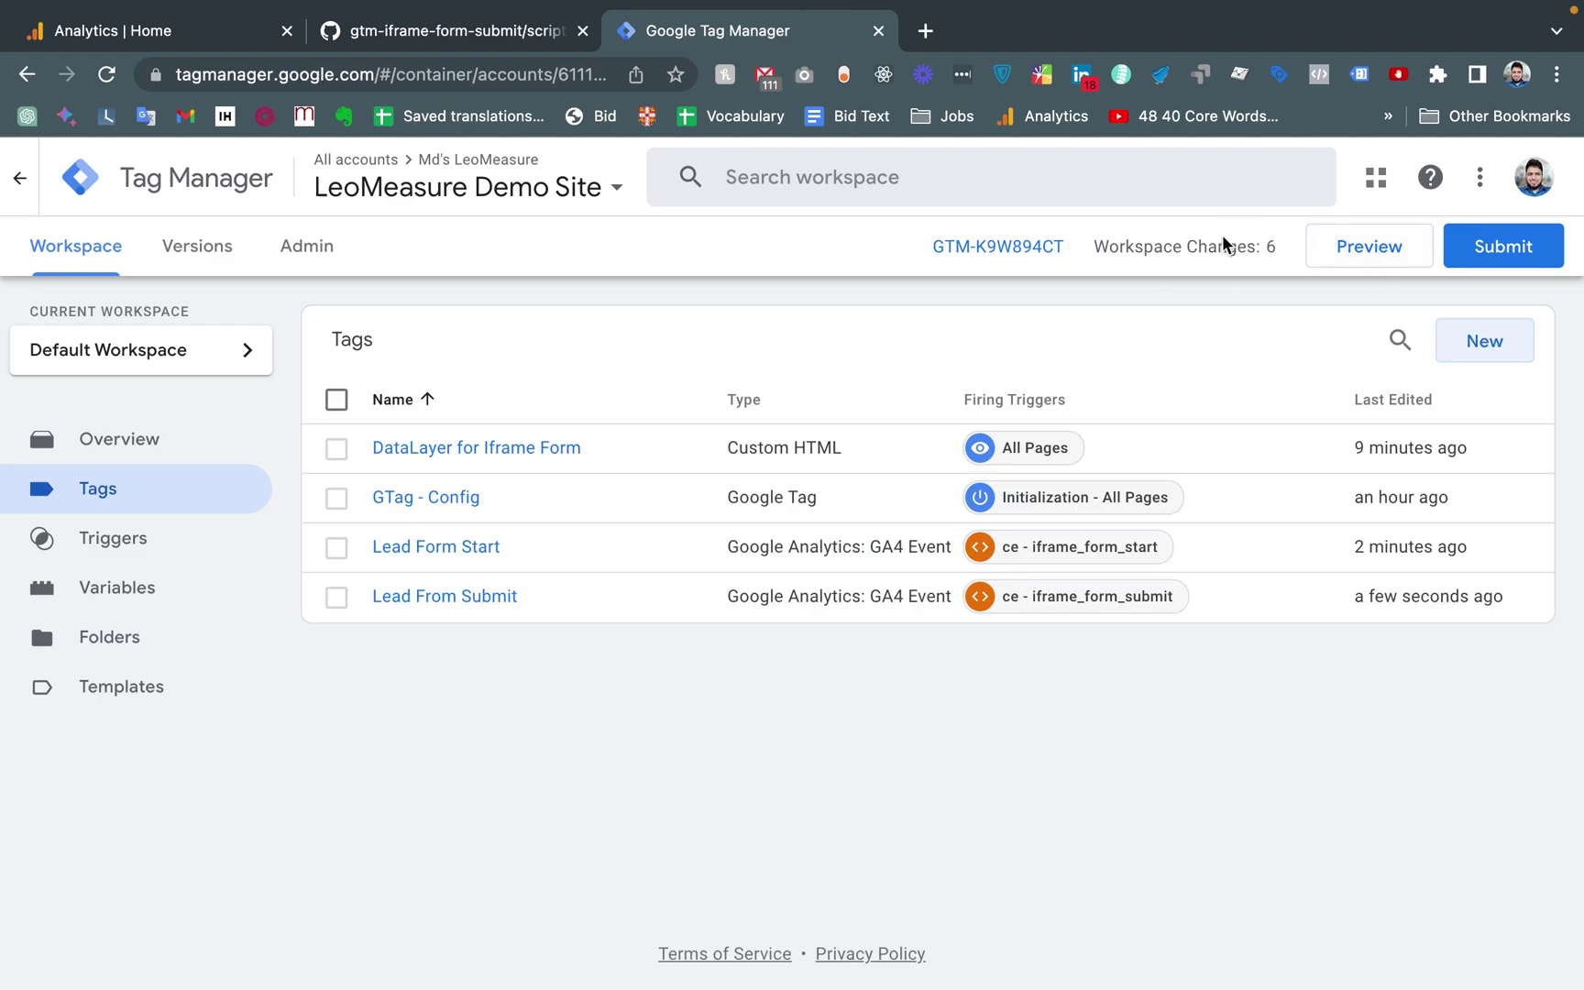
{"action": "left_click", "coordinate": [1357, 259]}
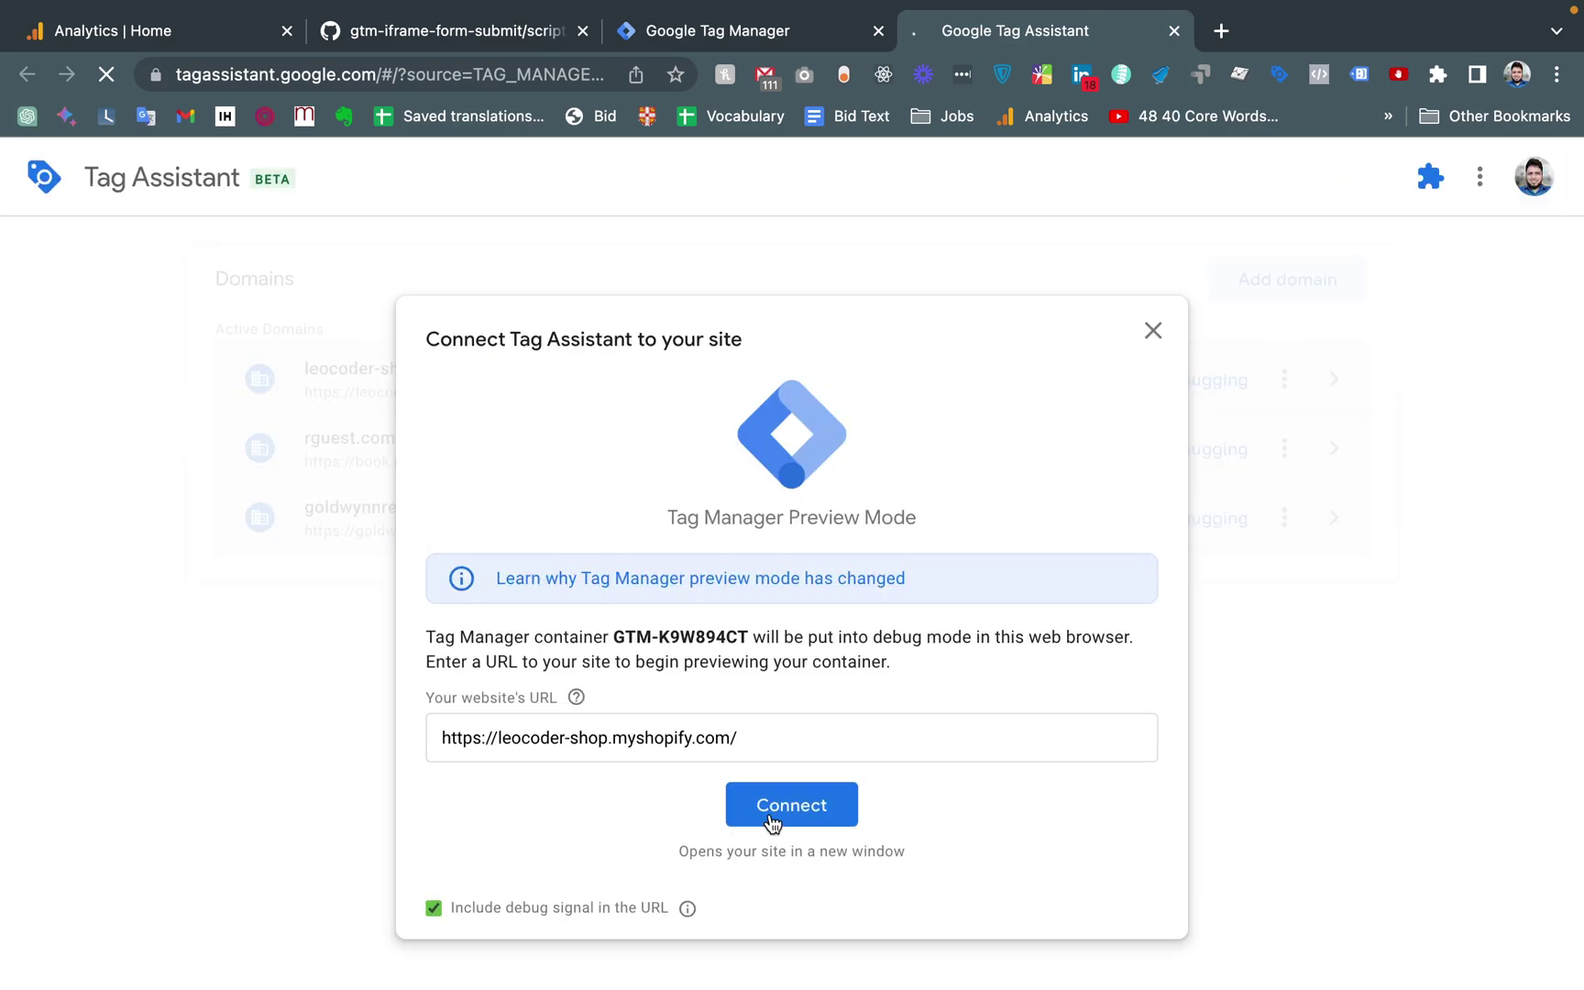
{"action": "left_click", "coordinate": [768, 812]}
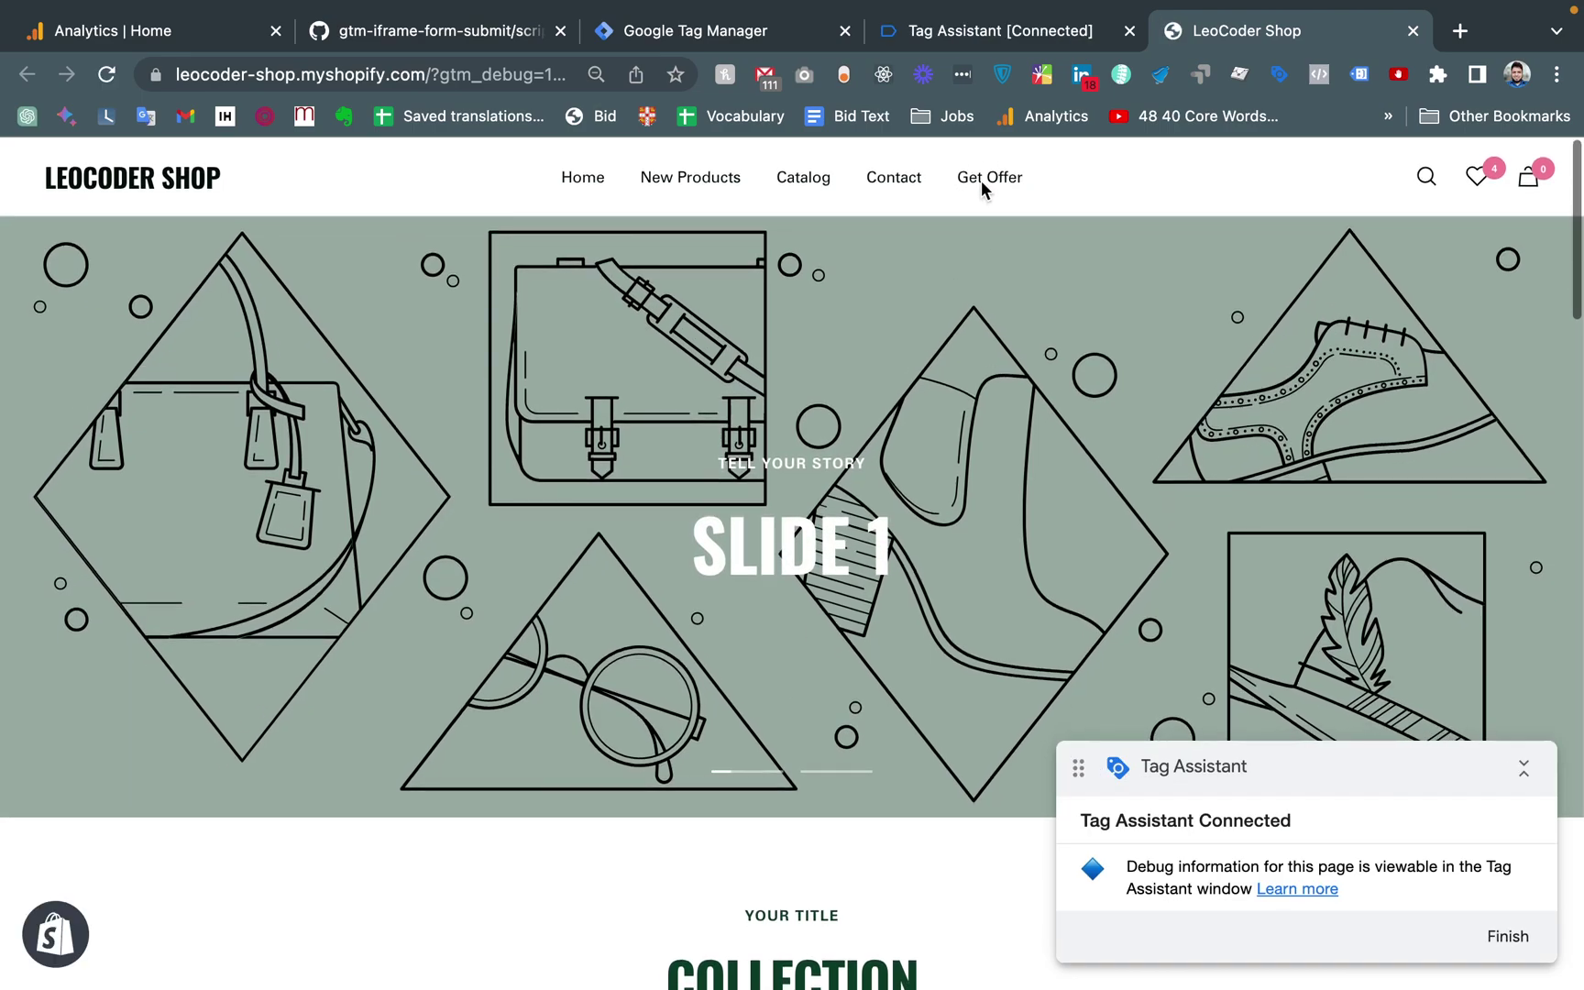
{"action": "left_click", "coordinate": [974, 177]}
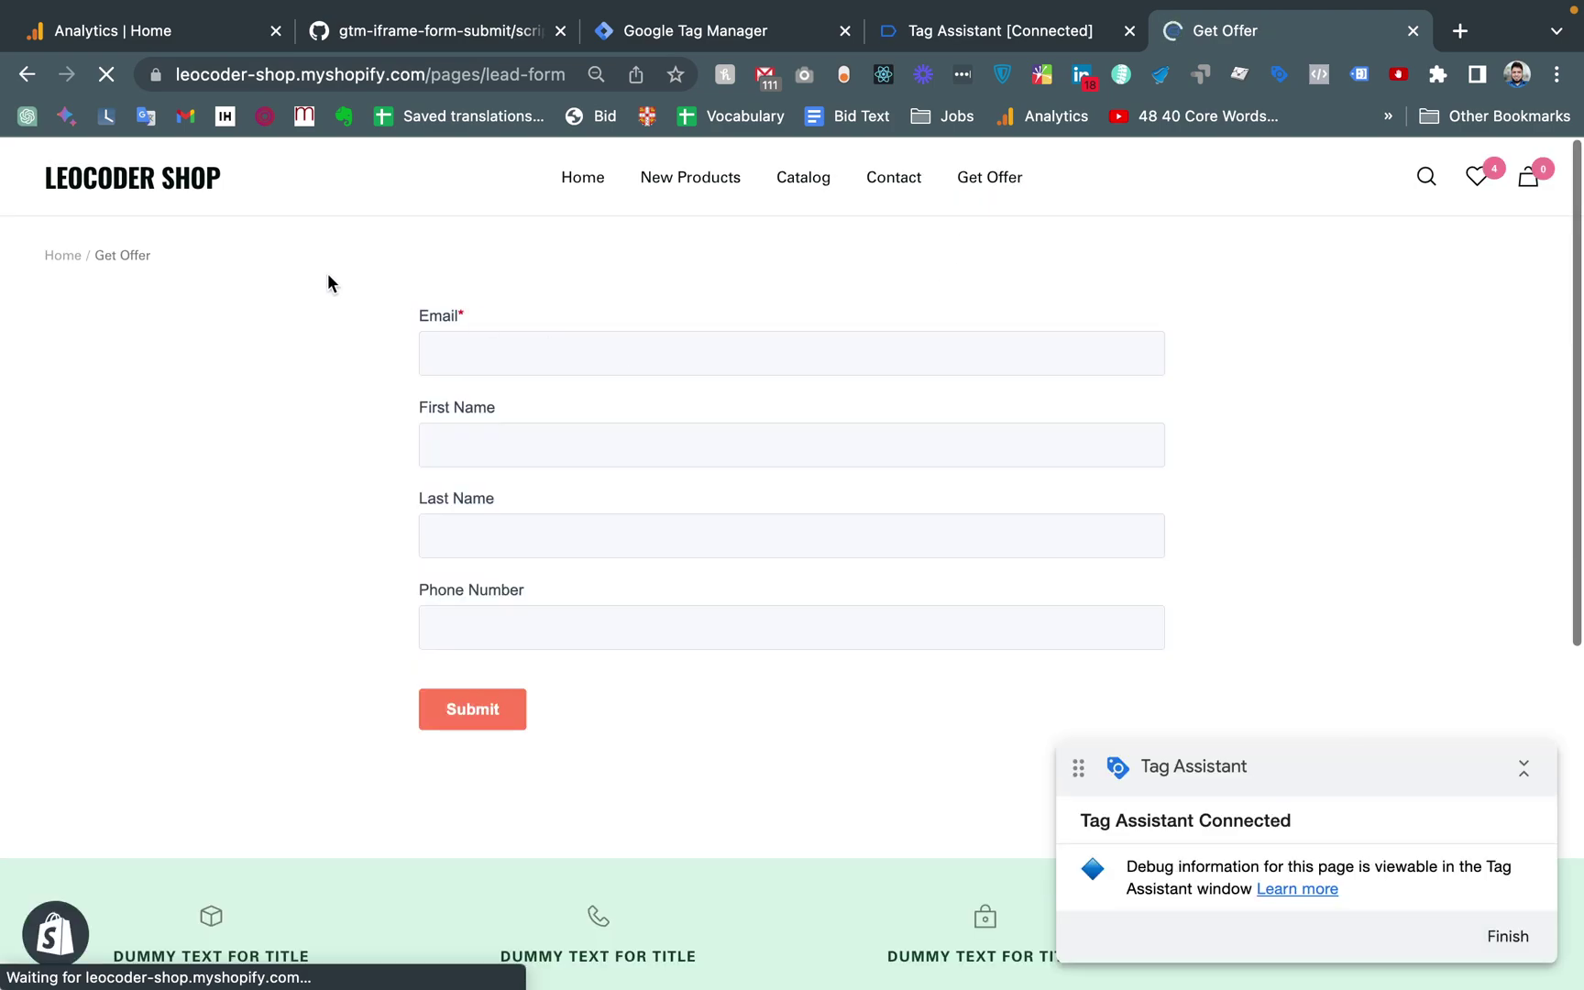
Trigger iframe_form_start from the Email field and confirm Lead Form Start fired in Tag Assistant
{"action": "left_click", "coordinate": [972, 31]}
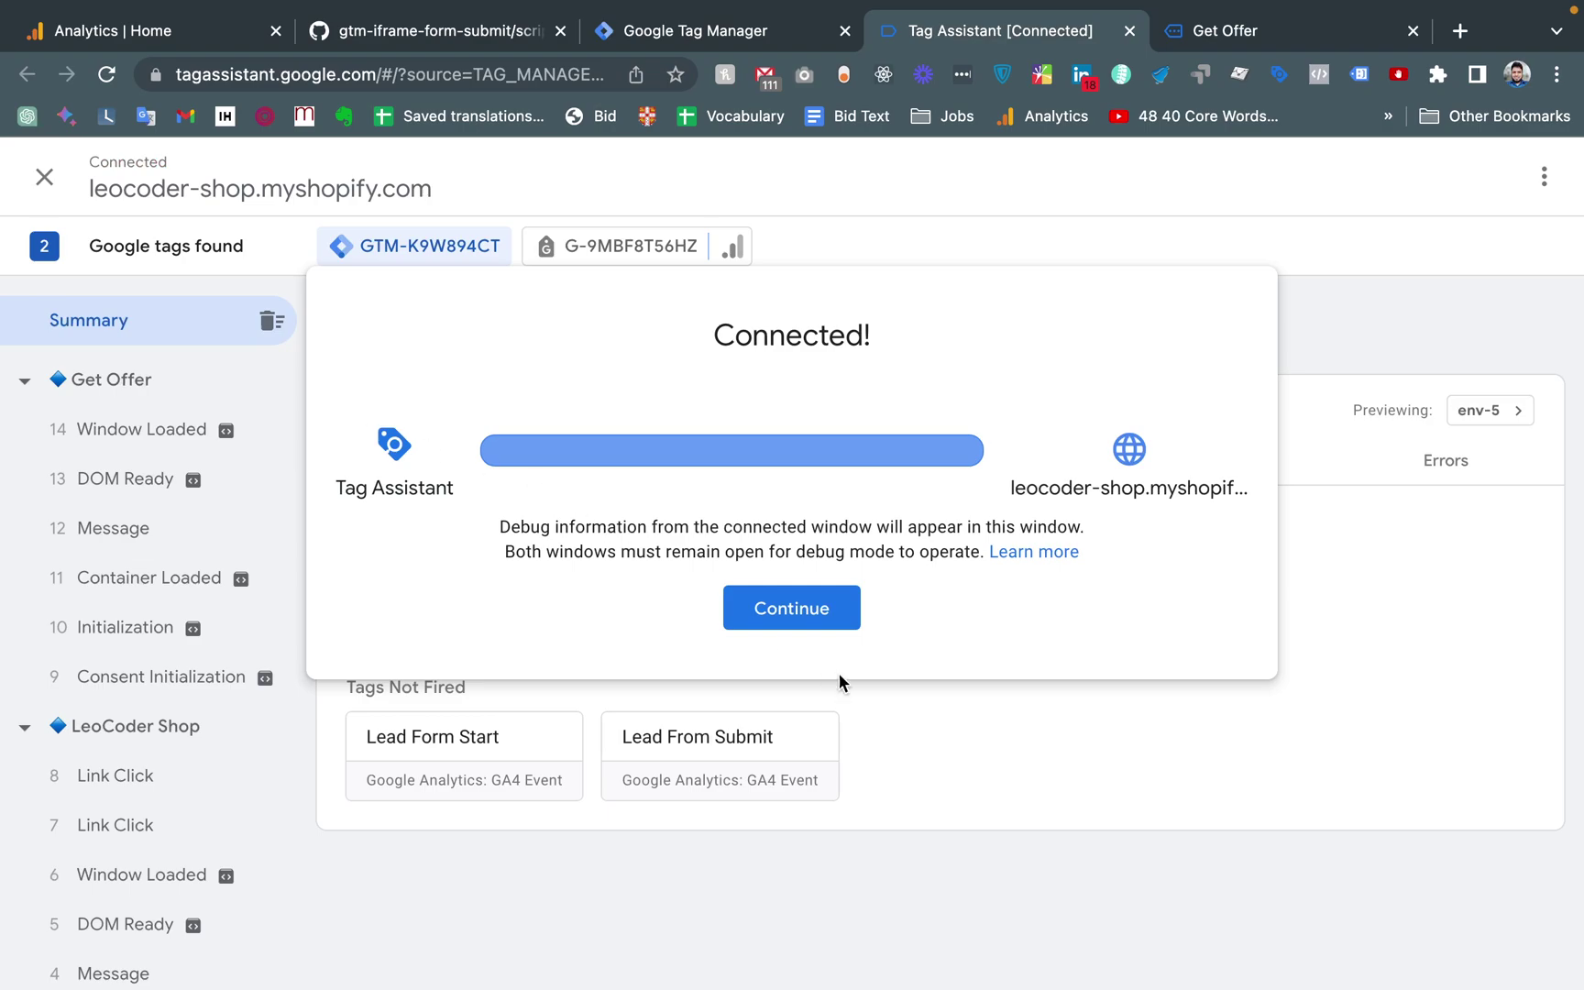
{"action": "left_click", "coordinate": [791, 608]}
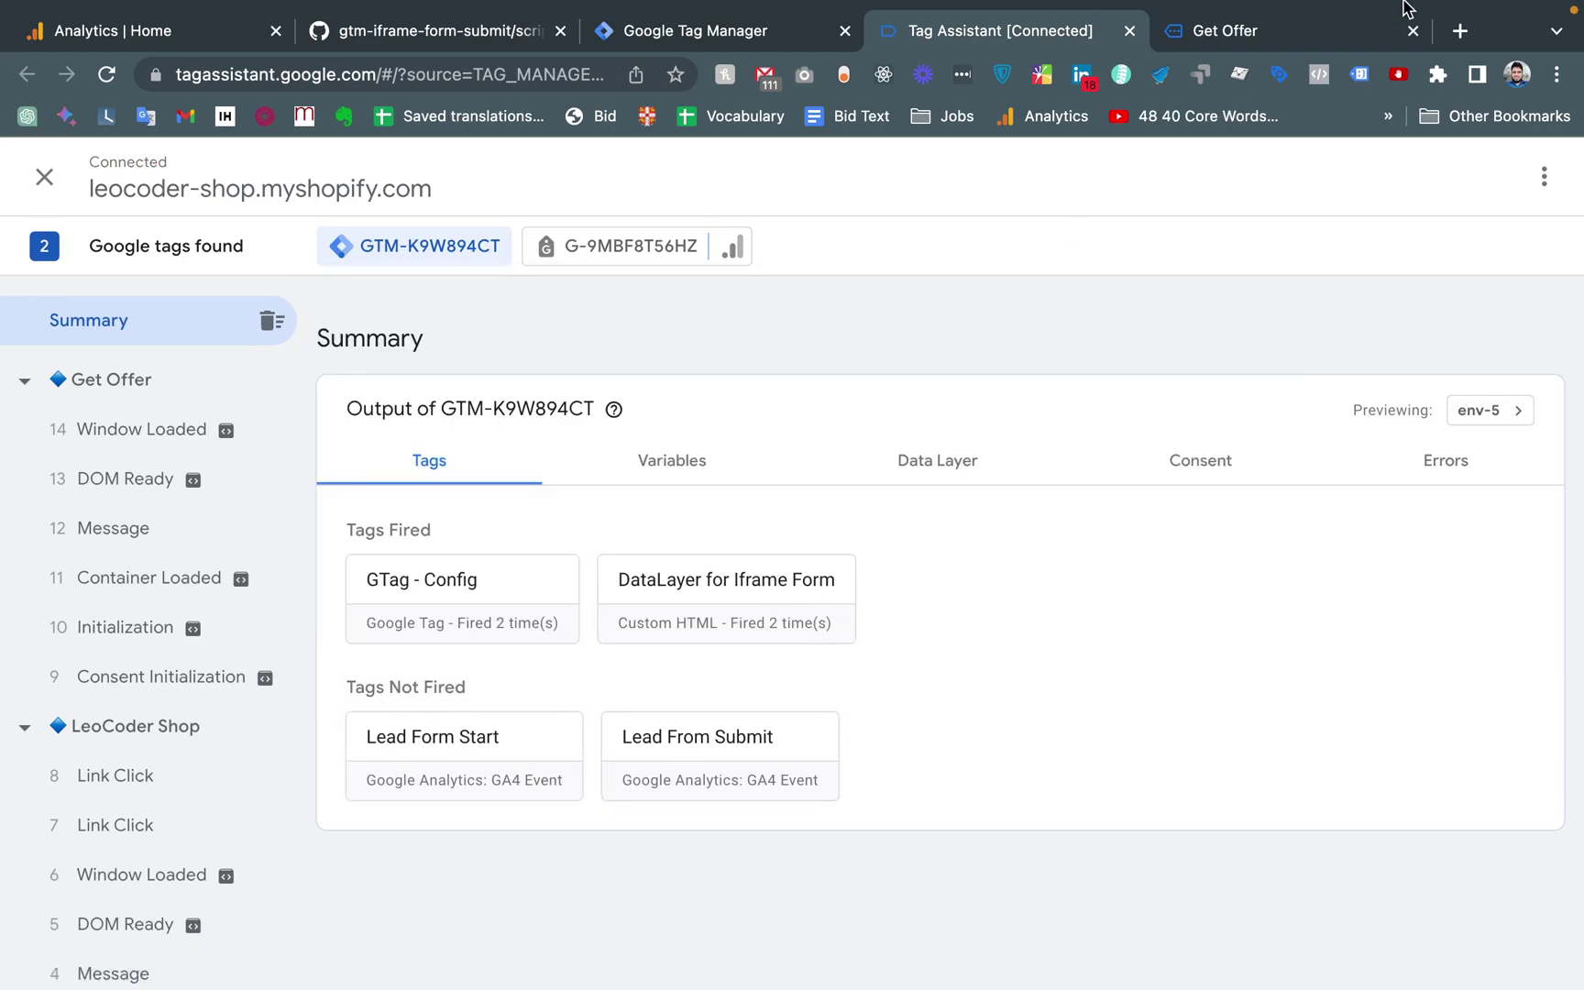
{"action": "left_click", "coordinate": [1256, 33]}
{"action": "left_click", "coordinate": [451, 349]}
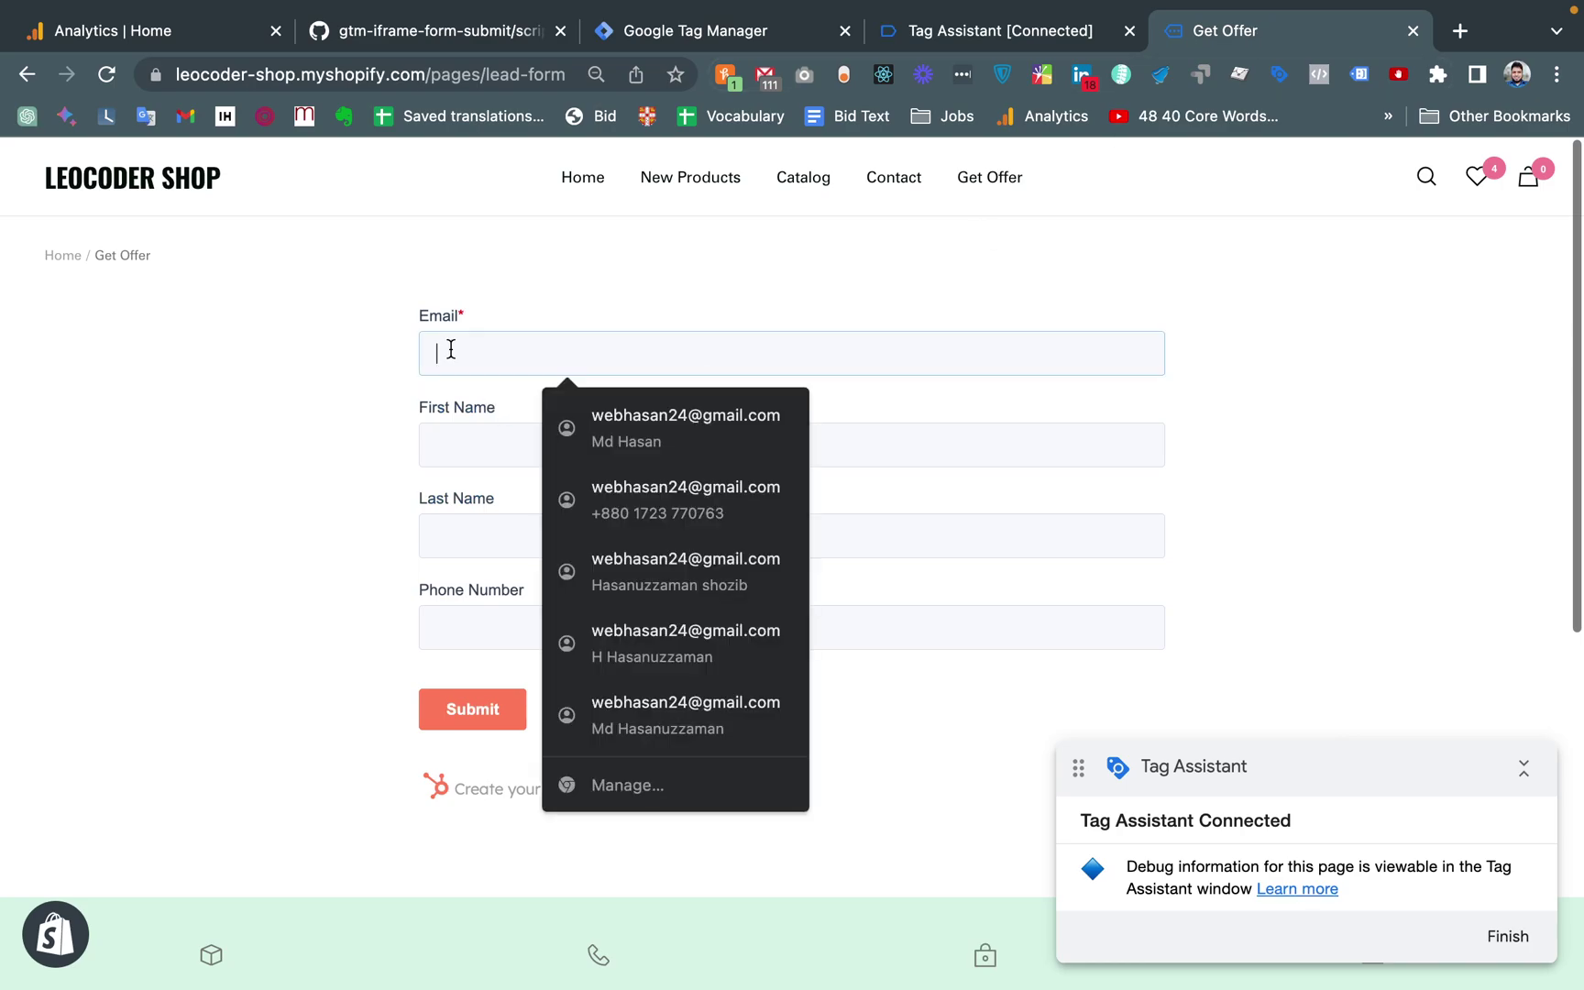
{"action": "left_click", "coordinate": [1000, 30]}
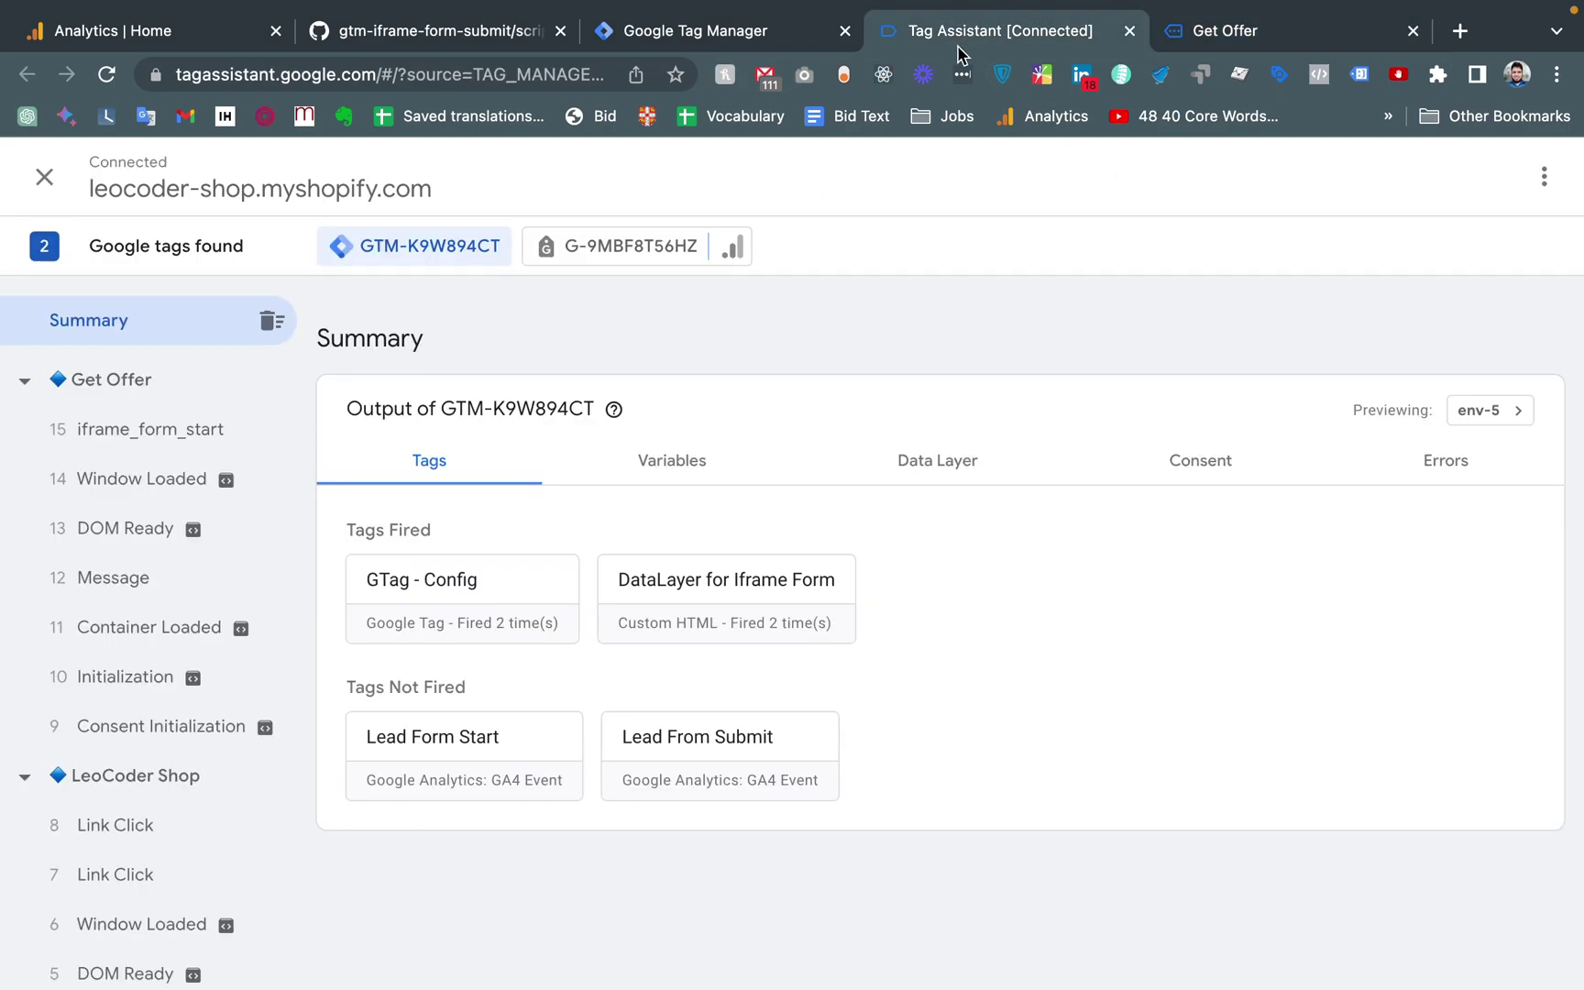
{"action": "left_click", "coordinate": [166, 429]}
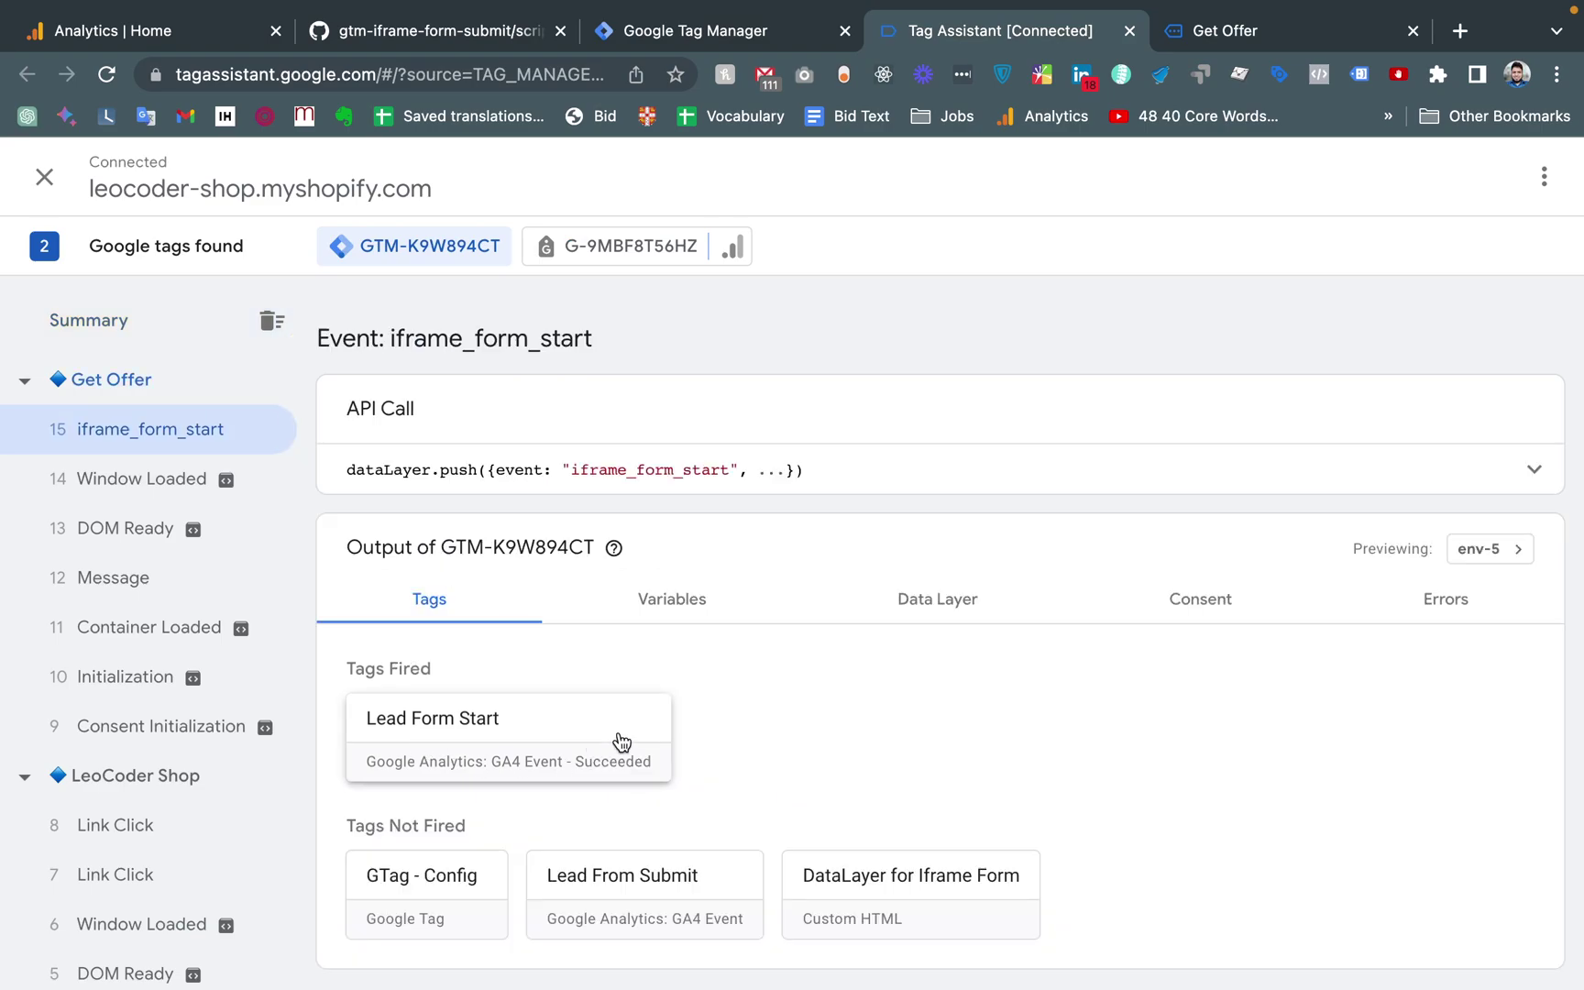
{"action": "left_click", "coordinate": [1225, 30]}
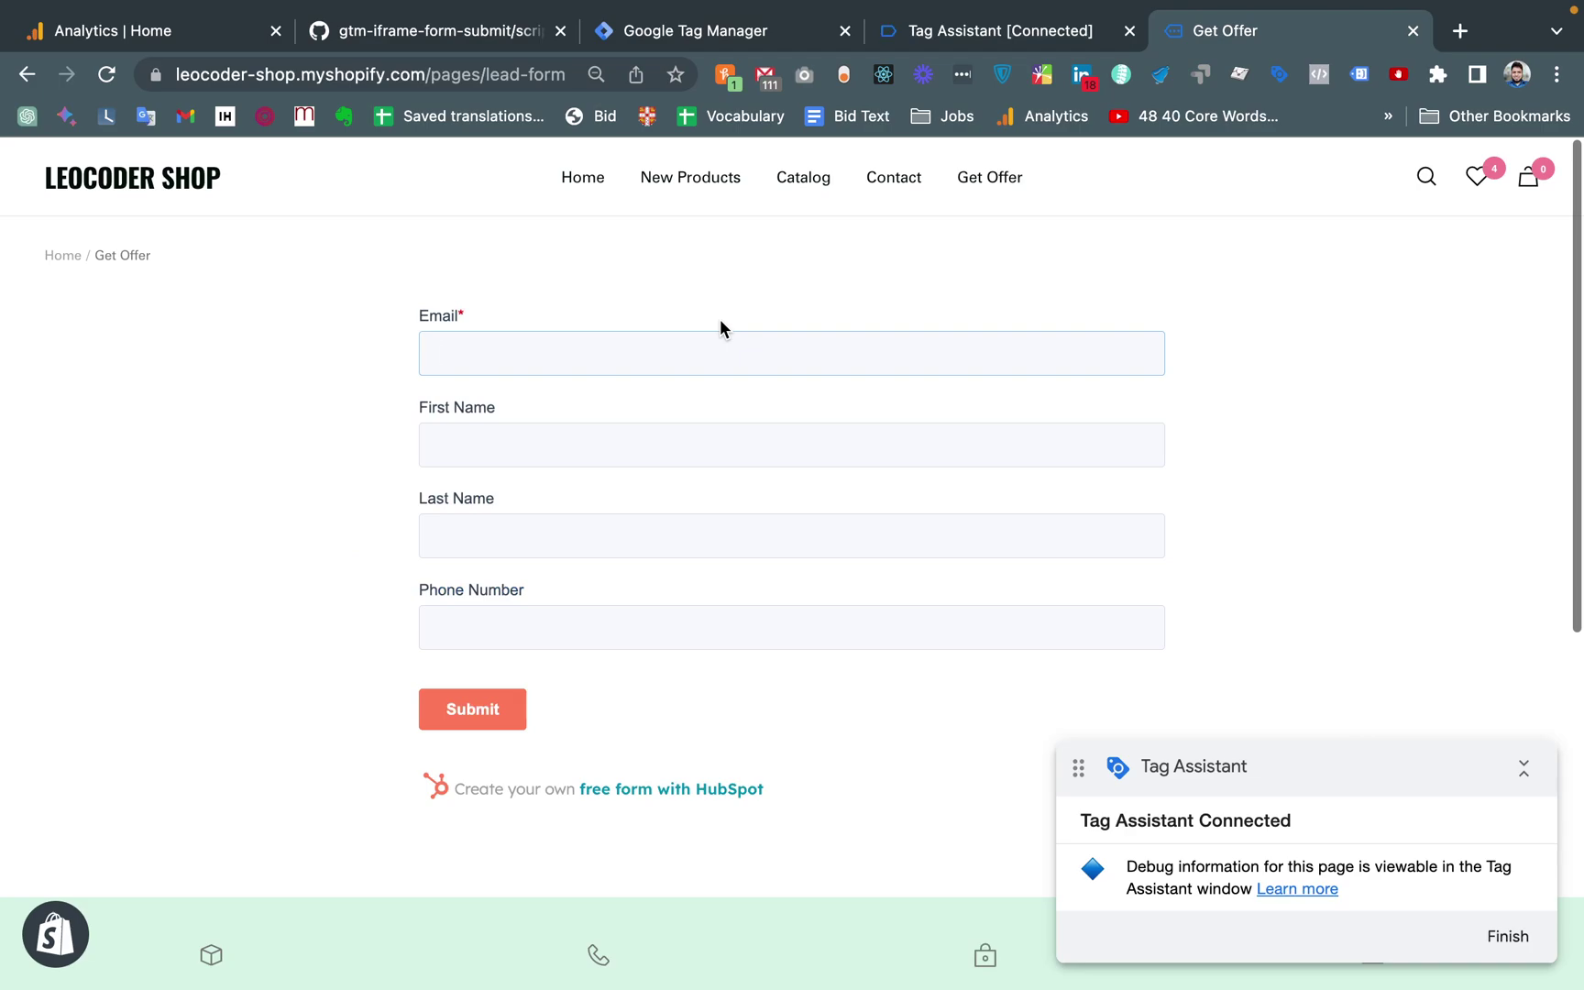
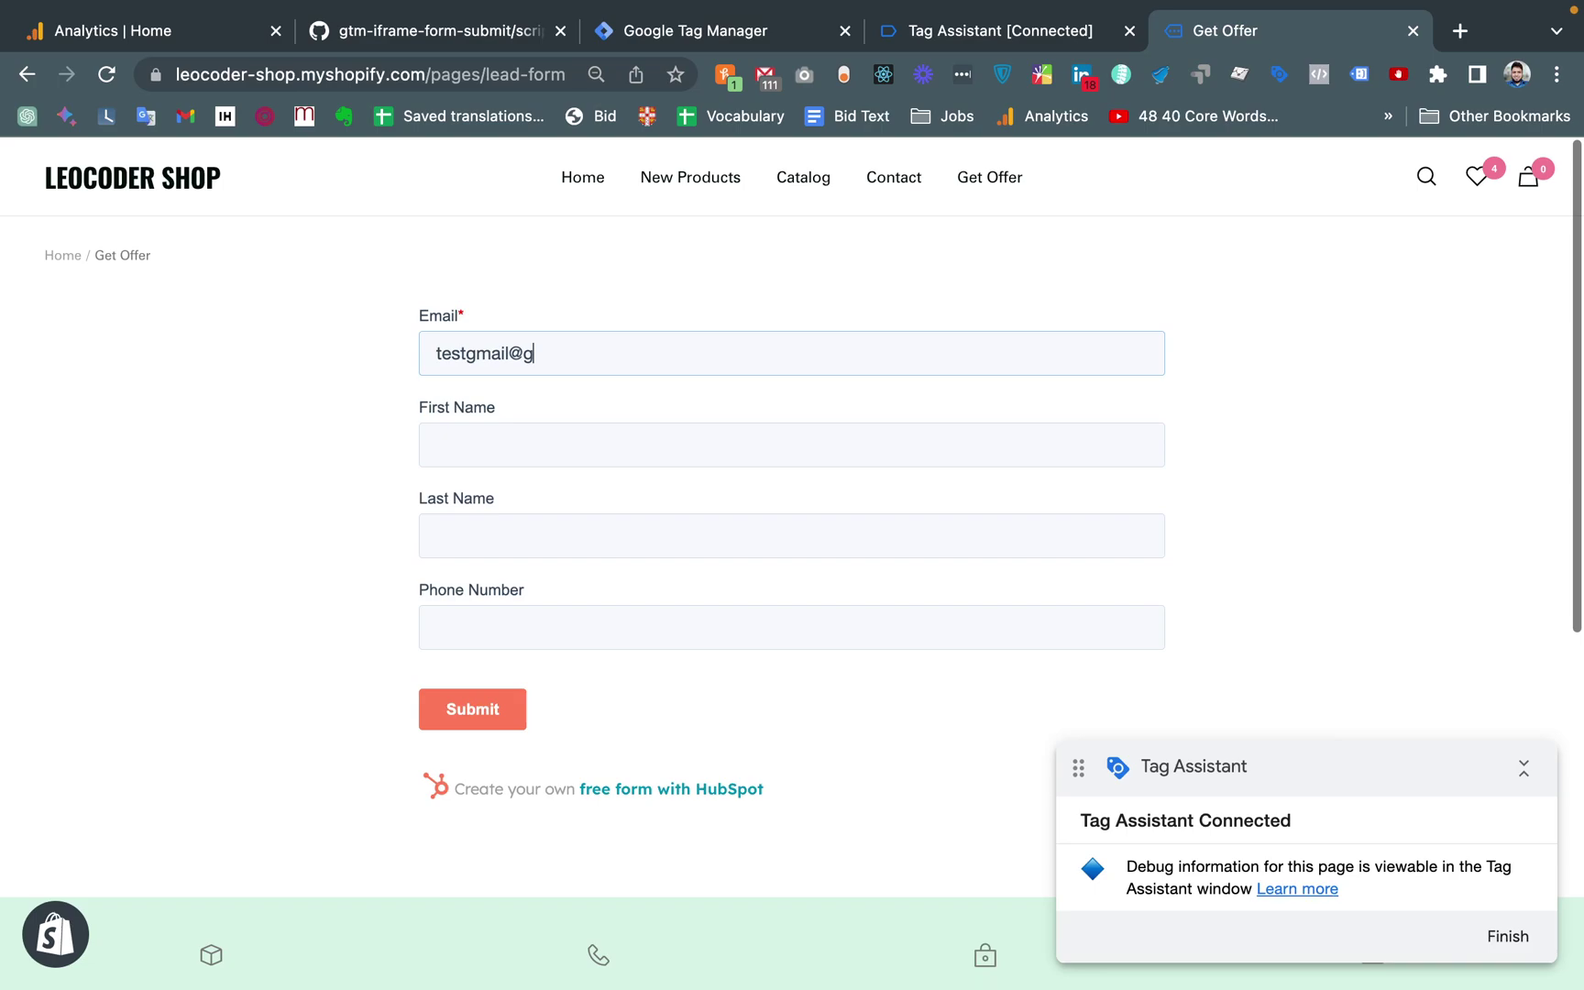
Enter a test email address in the Email field, correcting its typos
{"action": "key", "text": "BackSpace"}
{"action": "key", "text": "BackSpace"}
{"action": "key", "text": "BackSpace"}
{"action": "key", "text": "BackSpace"}
{"action": "left_click_drag", "start_coordinate": [443, 354], "coordinate": [460, 354]}
{"action": "left_click", "coordinate": [512, 350]}
{"action": "key", "text": "BackSpace"}
{"action": "key", "text": "BackSpace"}
{"action": "key", "text": "BackSpace"}
{"action": "key", "text": "BackSpace"}
{"action": "key", "text": "BackSpace"}
{"action": "key", "text": "BackSpace"}
{"action": "key", "text": "BackSpace"}
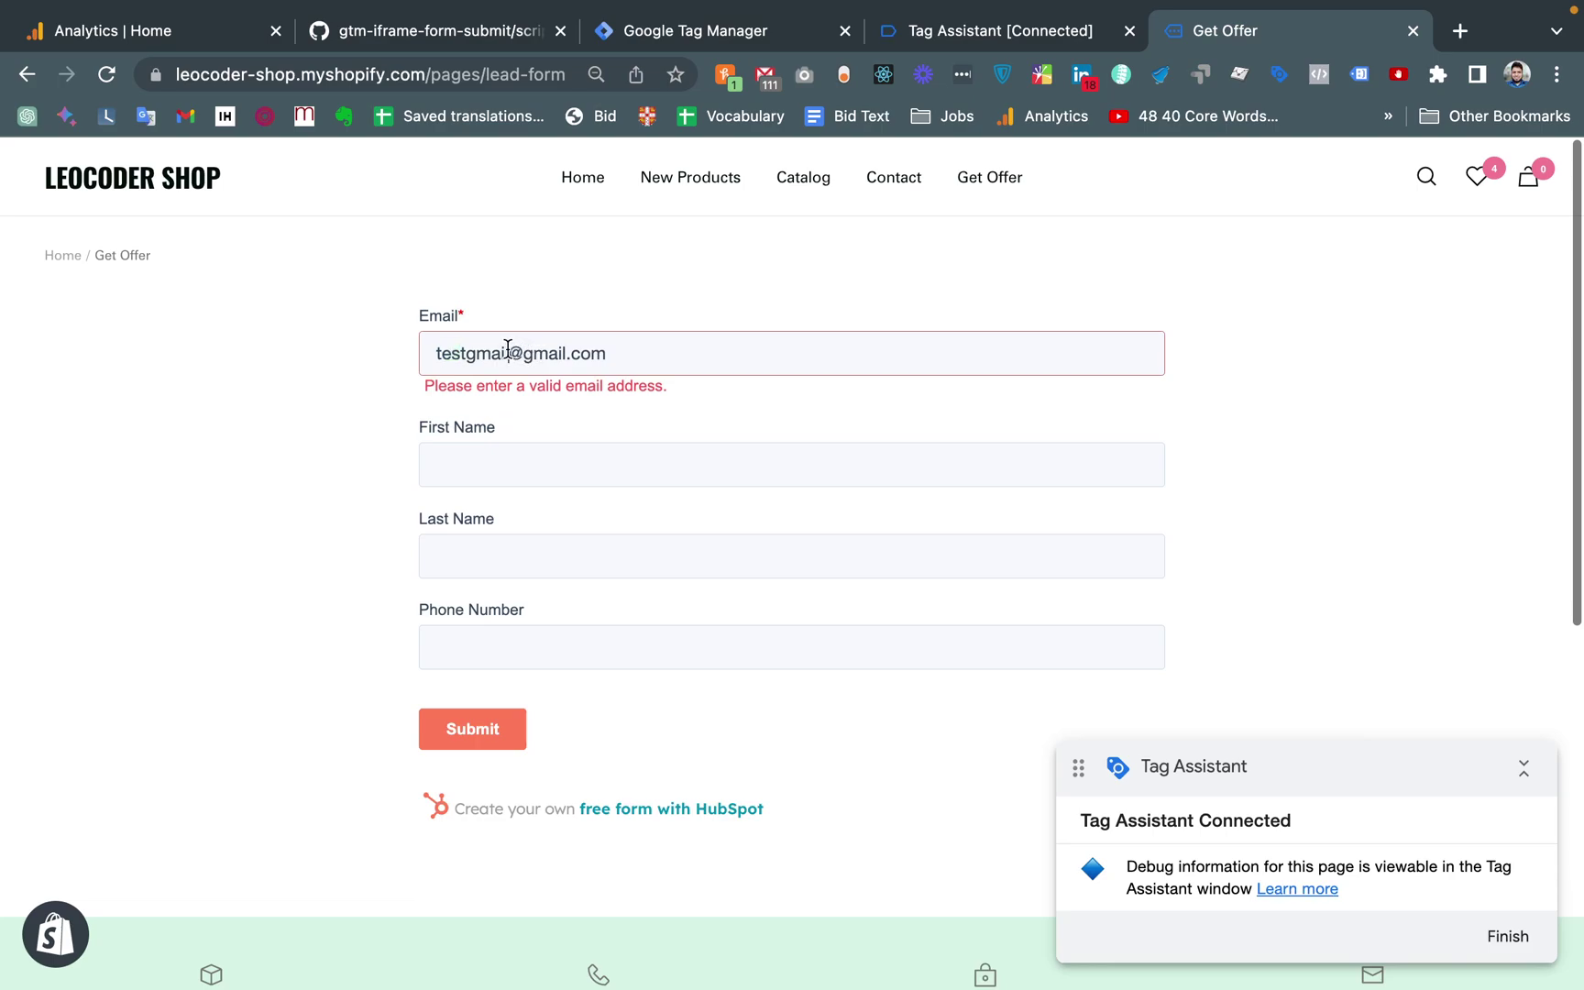
{"action": "type", "text": "wst"}
{"action": "key", "text": "BackSpace"}
{"action": "key", "text": "BackSpace"}
{"action": "key", "text": "BackSpace"}
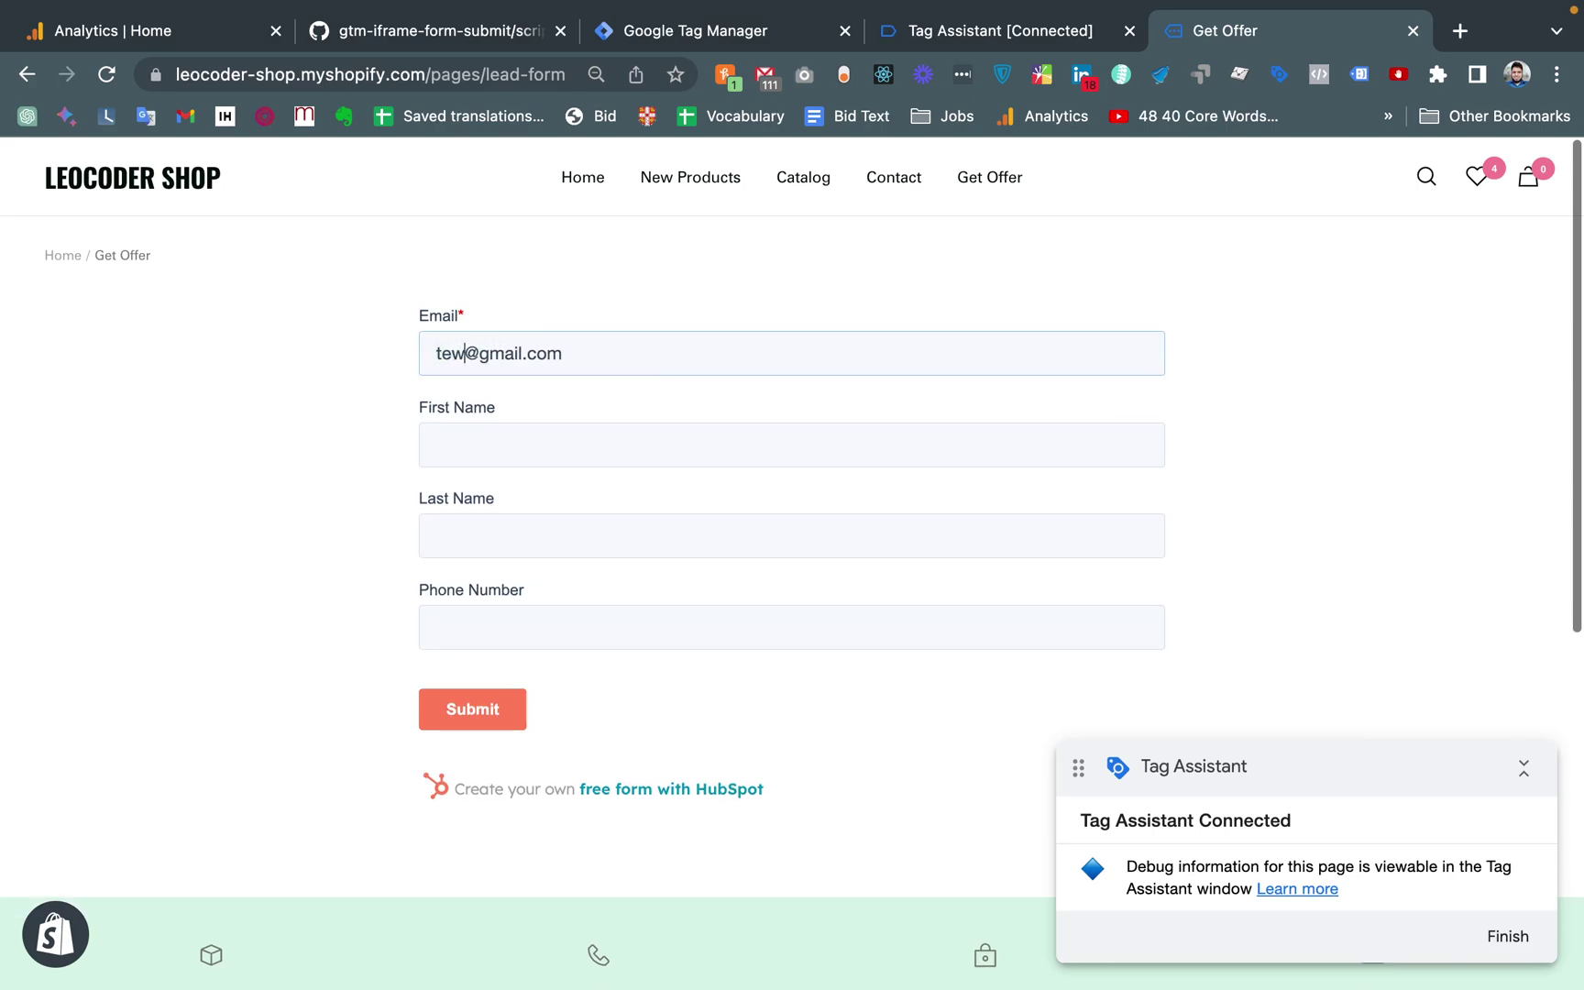
{"action": "type", "text": "stnew"}
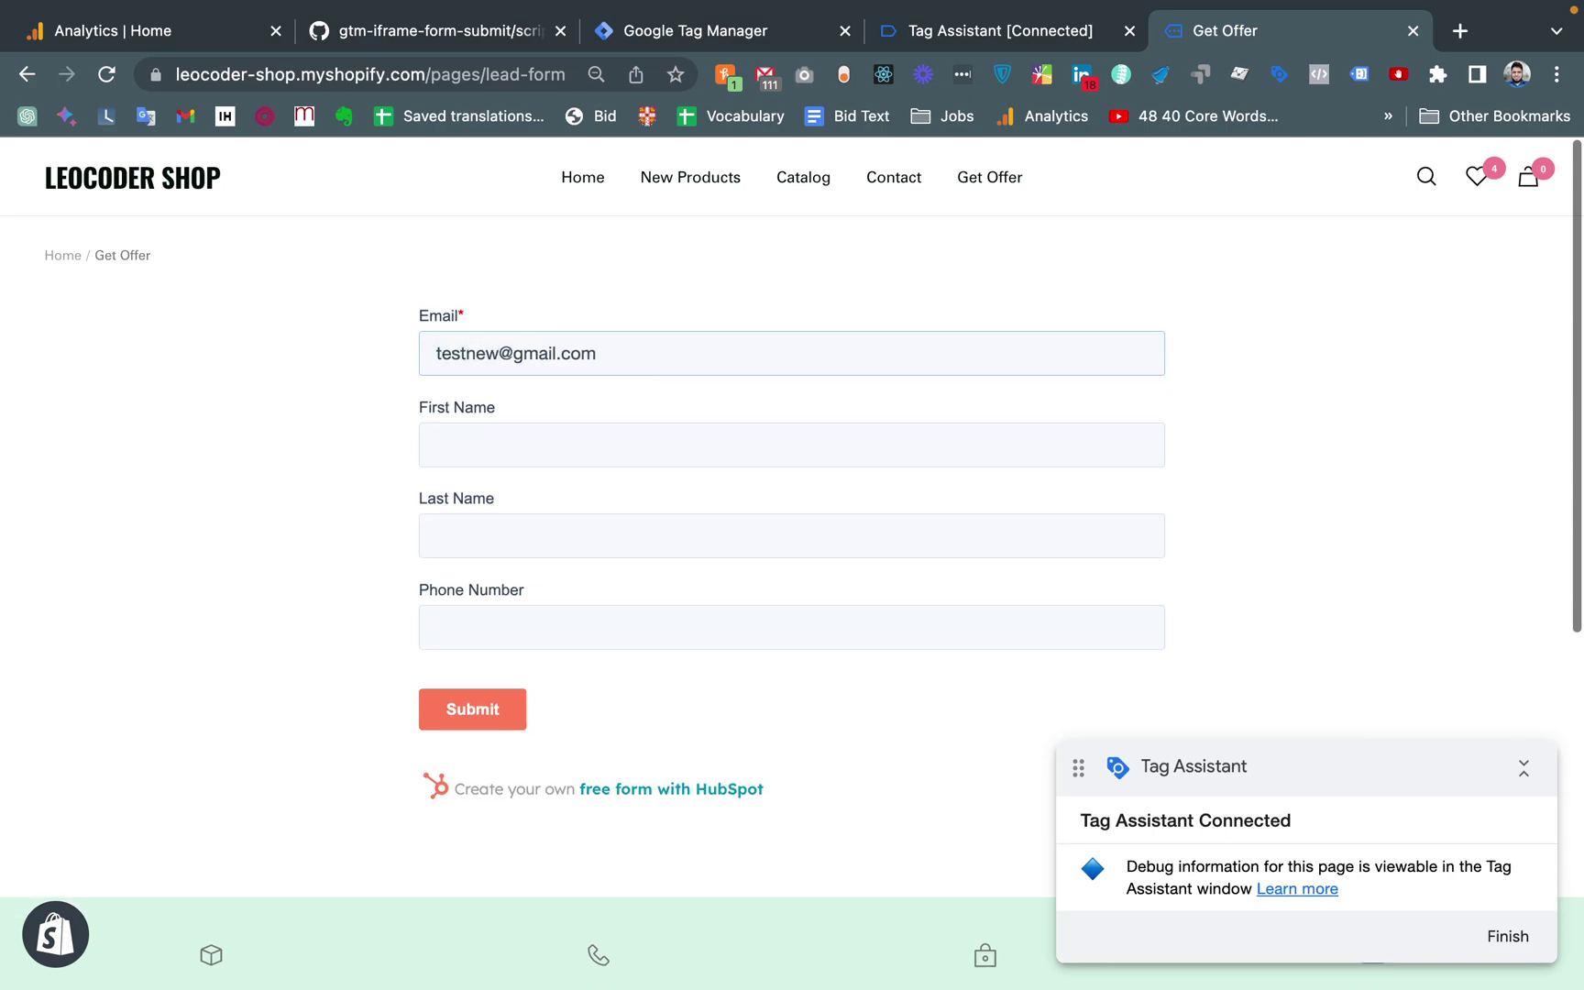
Fill First Name 'Fist Name', Last Name 'Second Name' and a phone number, then submit
{"action": "left_click", "coordinate": [495, 449]}
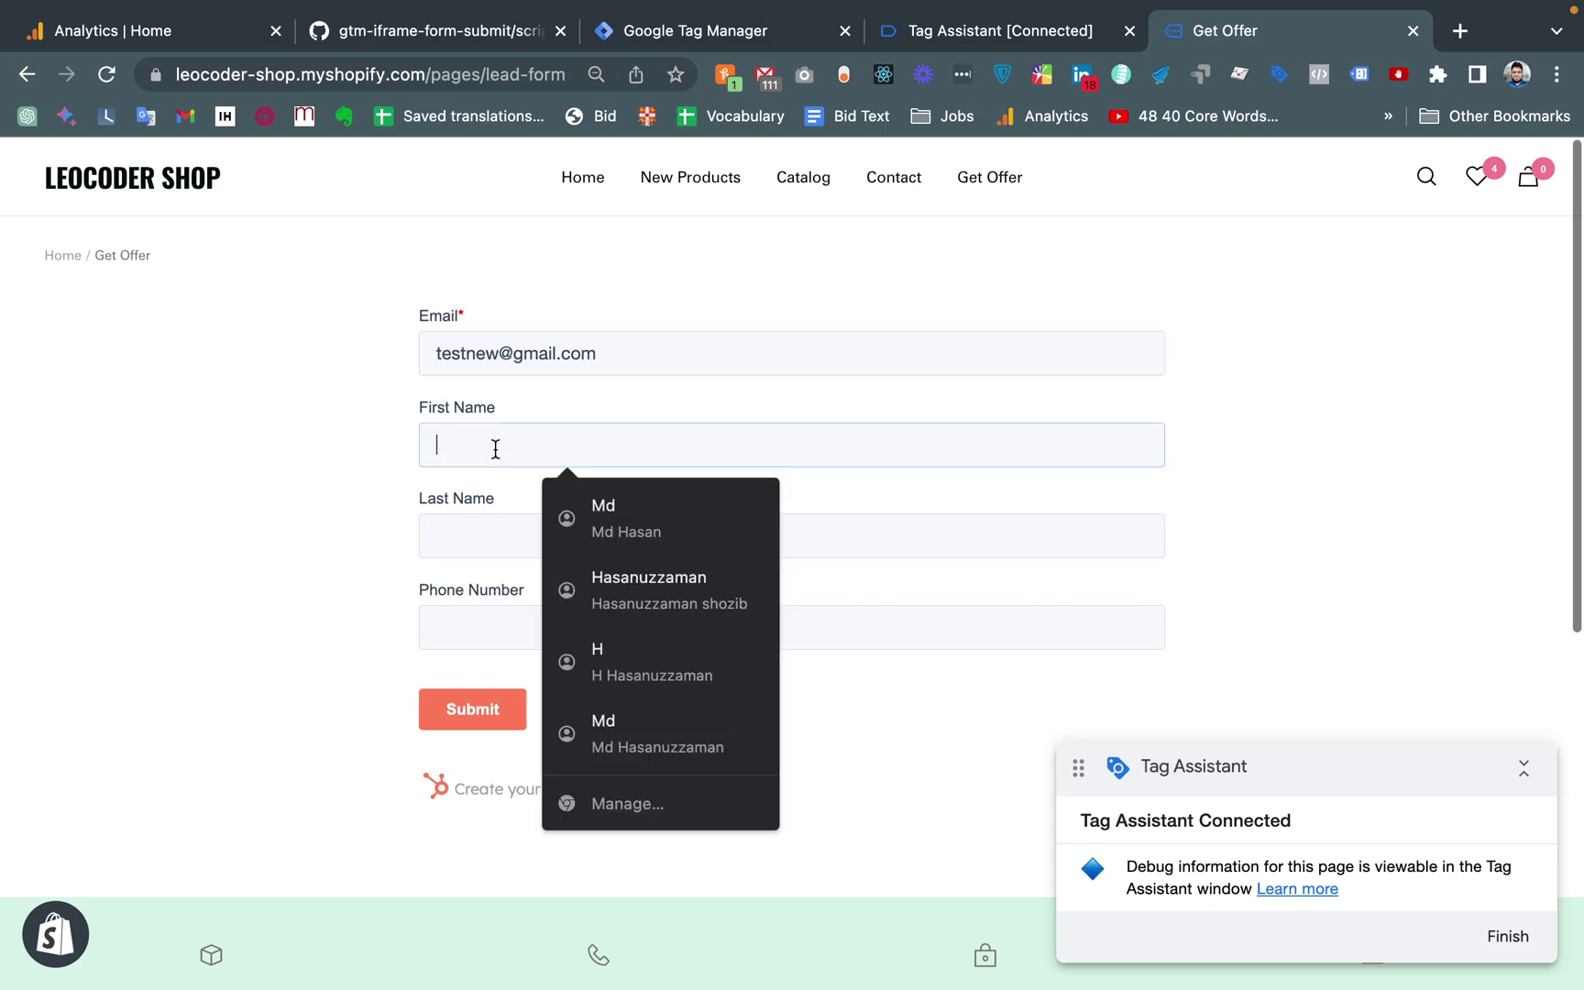
{"action": "type", "text": "Fist Name"}
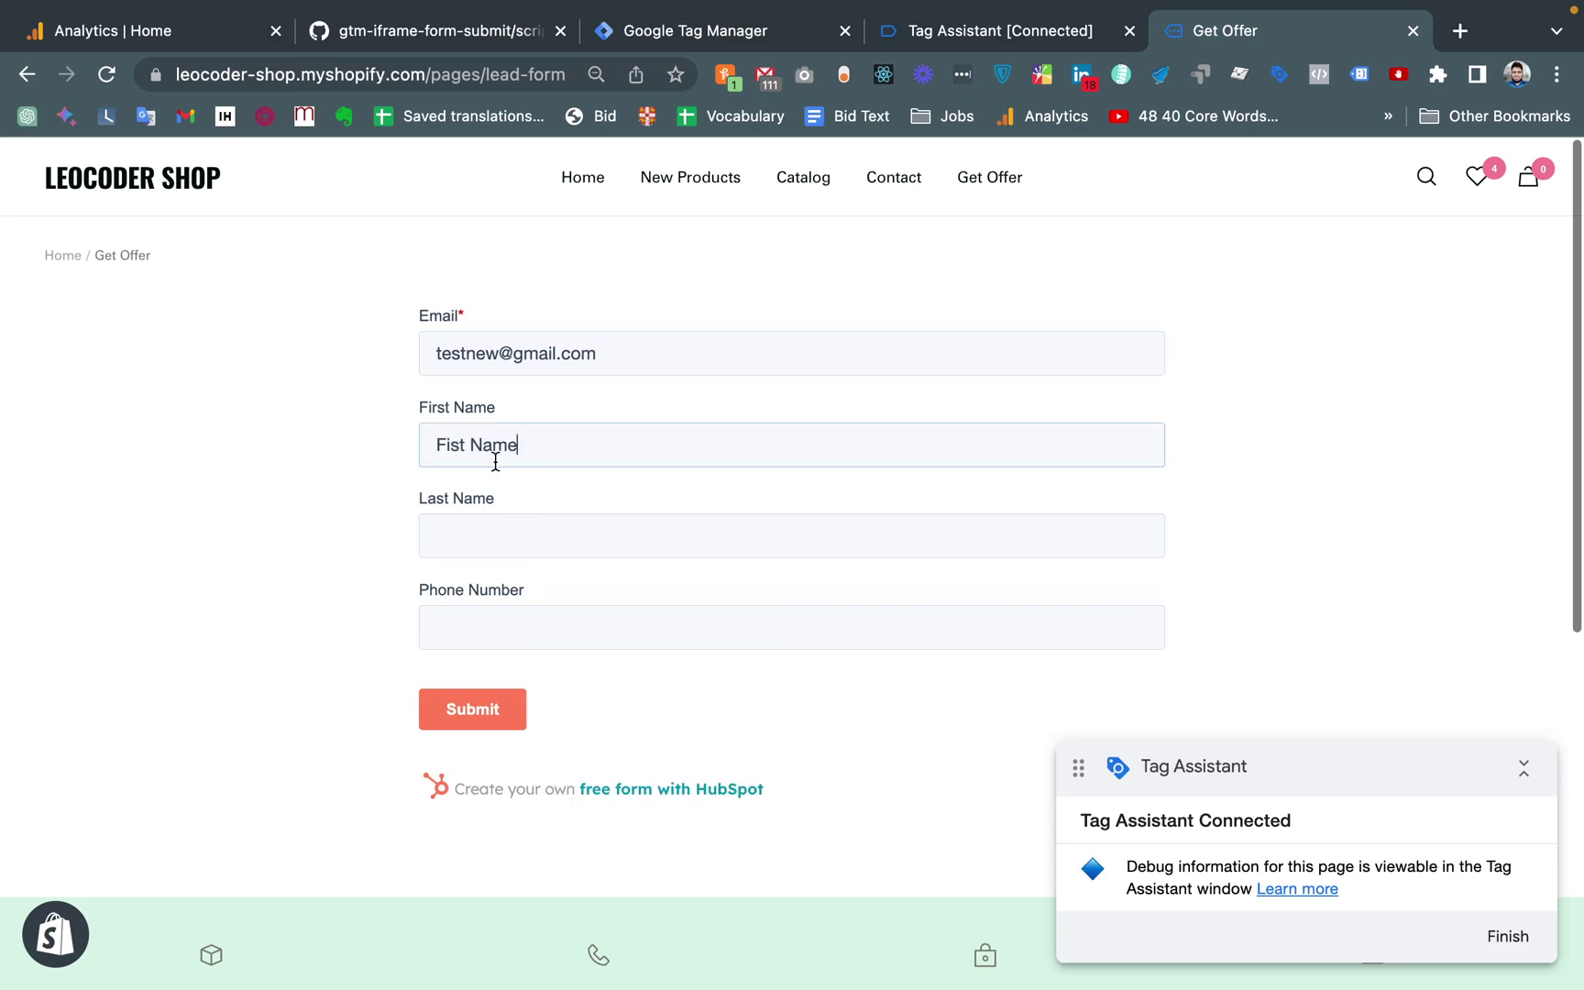
{"action": "left_click", "coordinate": [517, 534]}
{"action": "type", "text": "Seco"}
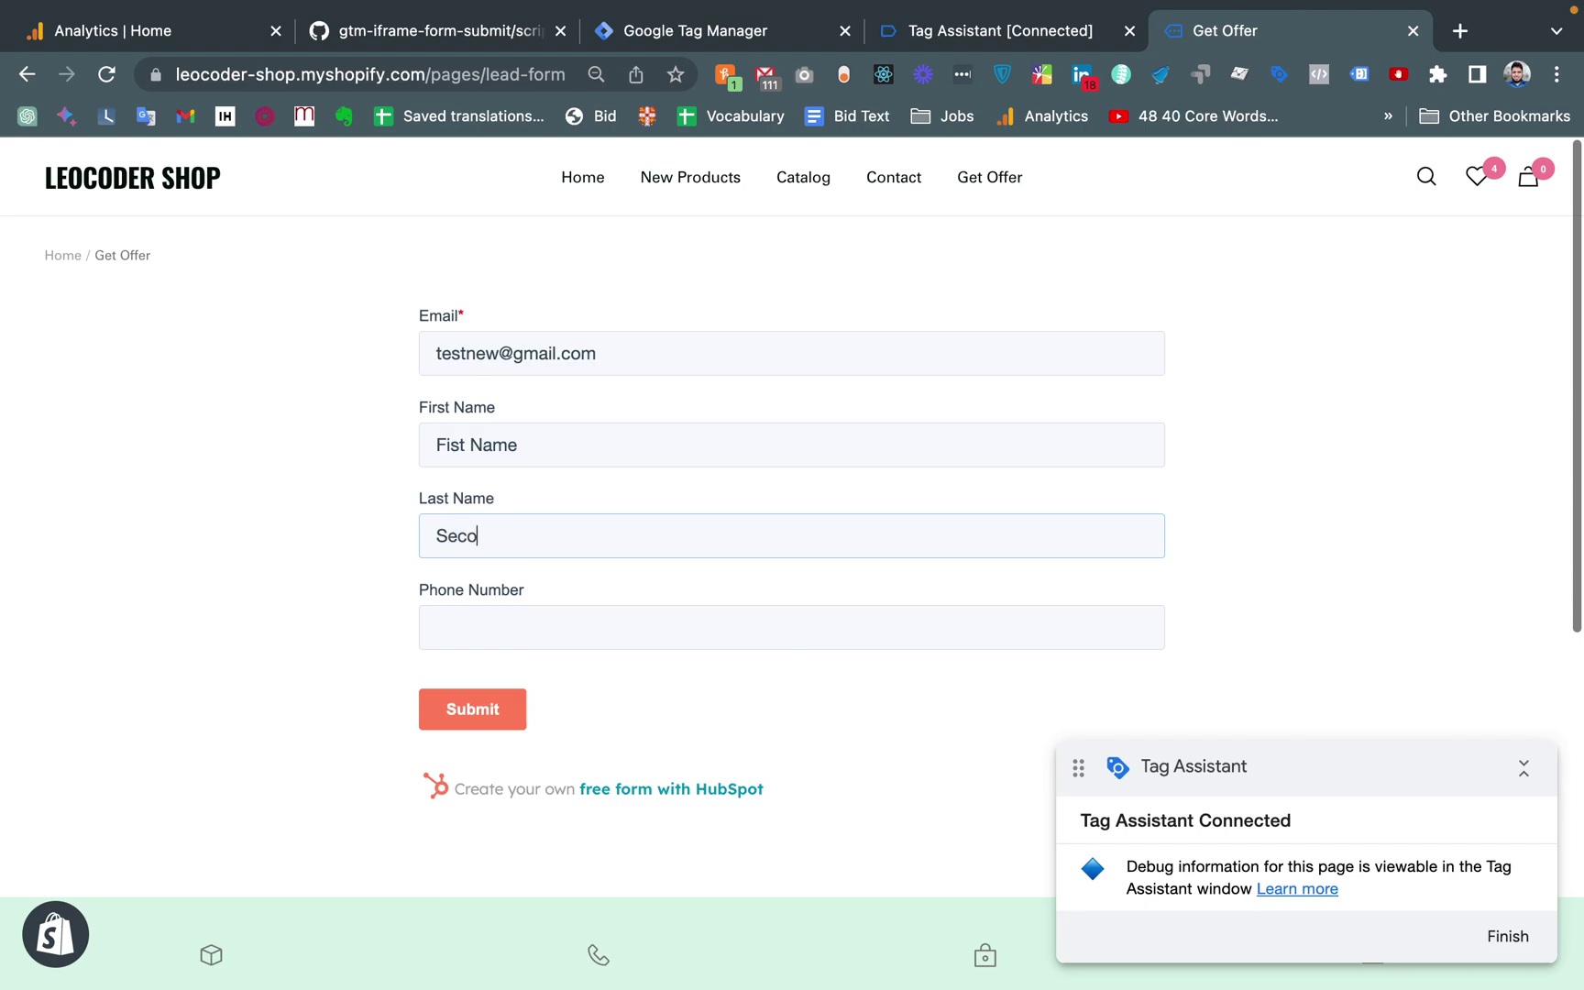
{"action": "type", "text": "nd Name"}
{"action": "left_click", "coordinate": [303, 561]}
{"action": "left_click", "coordinate": [503, 622]}
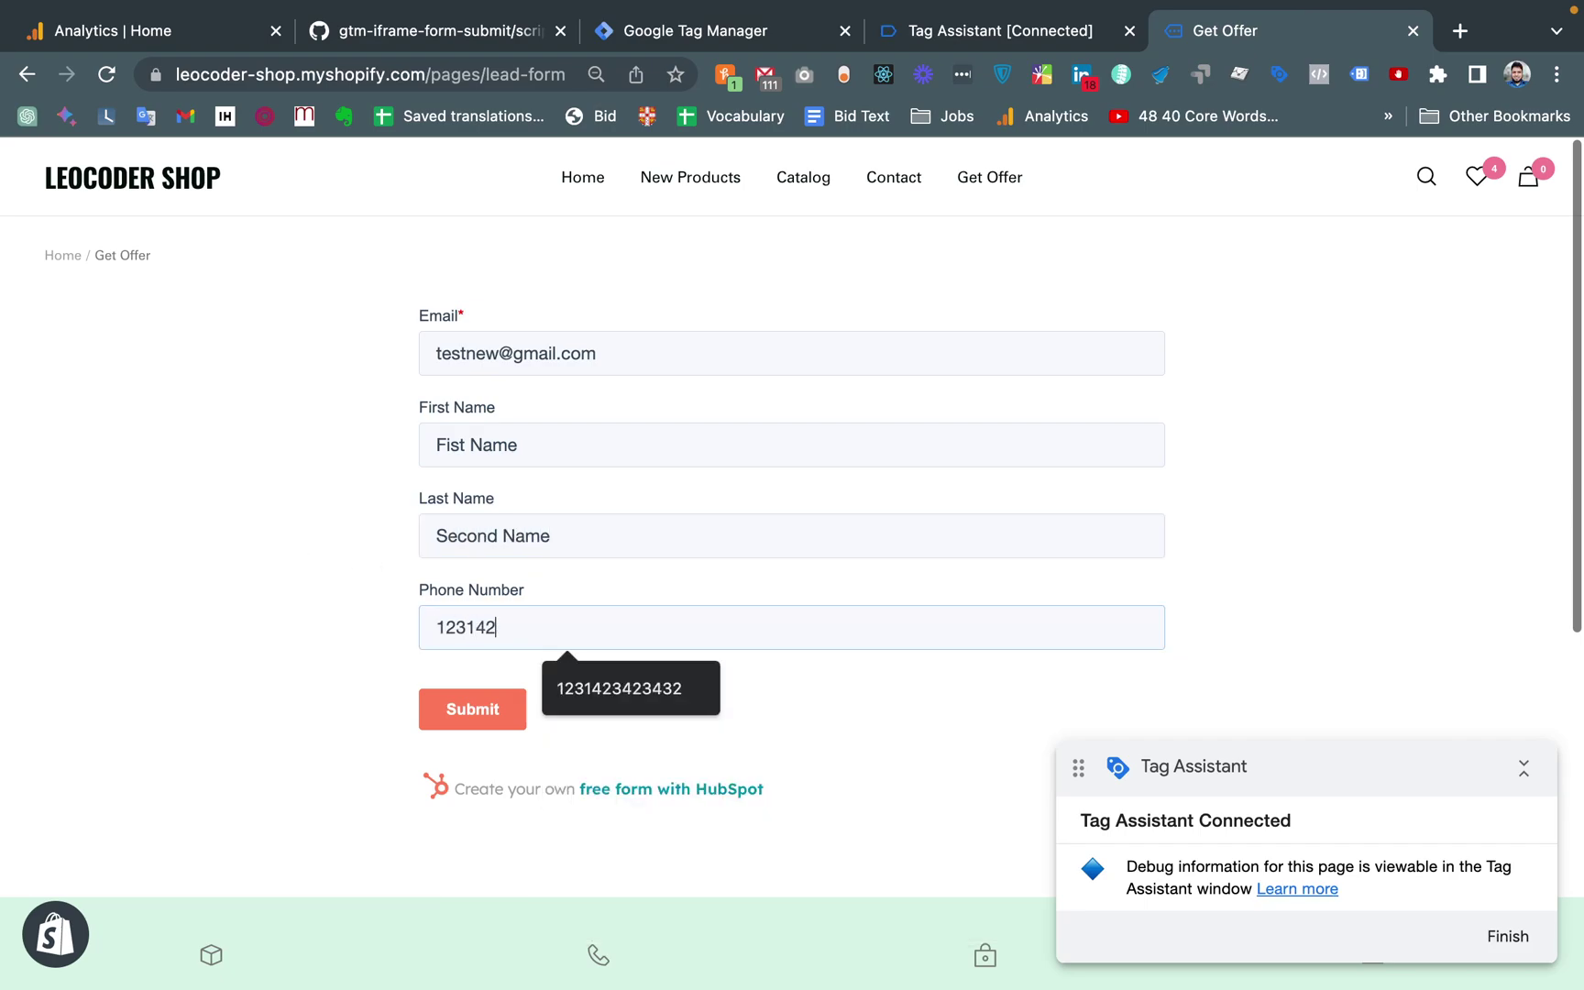
{"action": "left_click", "coordinate": [284, 550]}
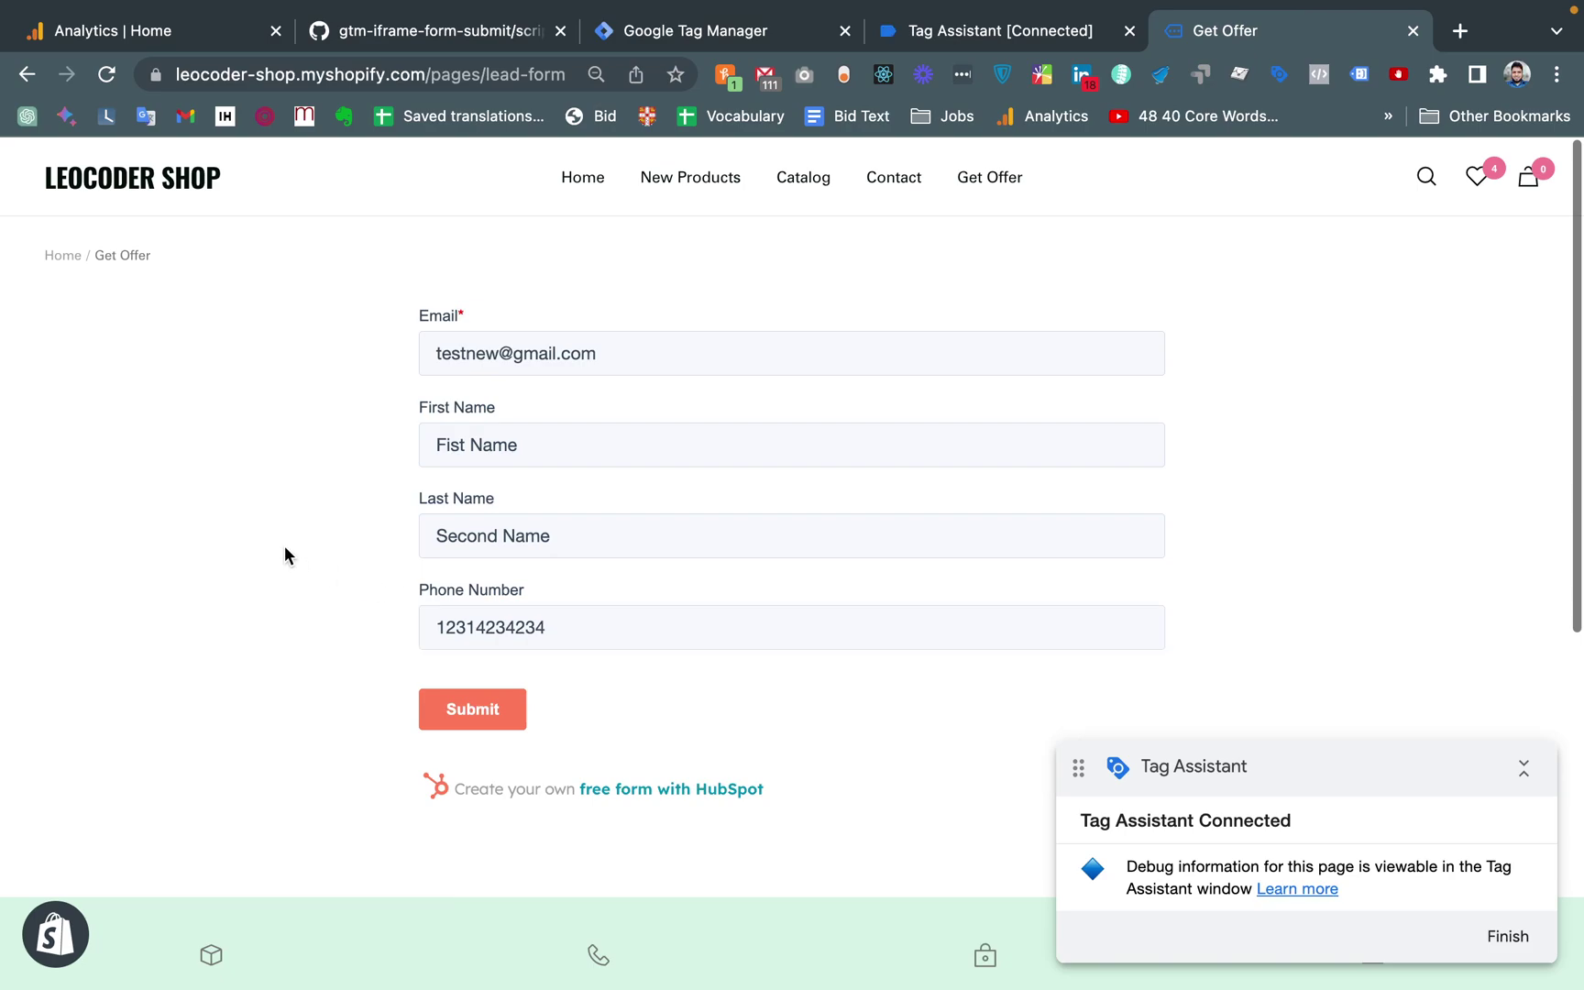
{"action": "left_click", "coordinate": [486, 724]}
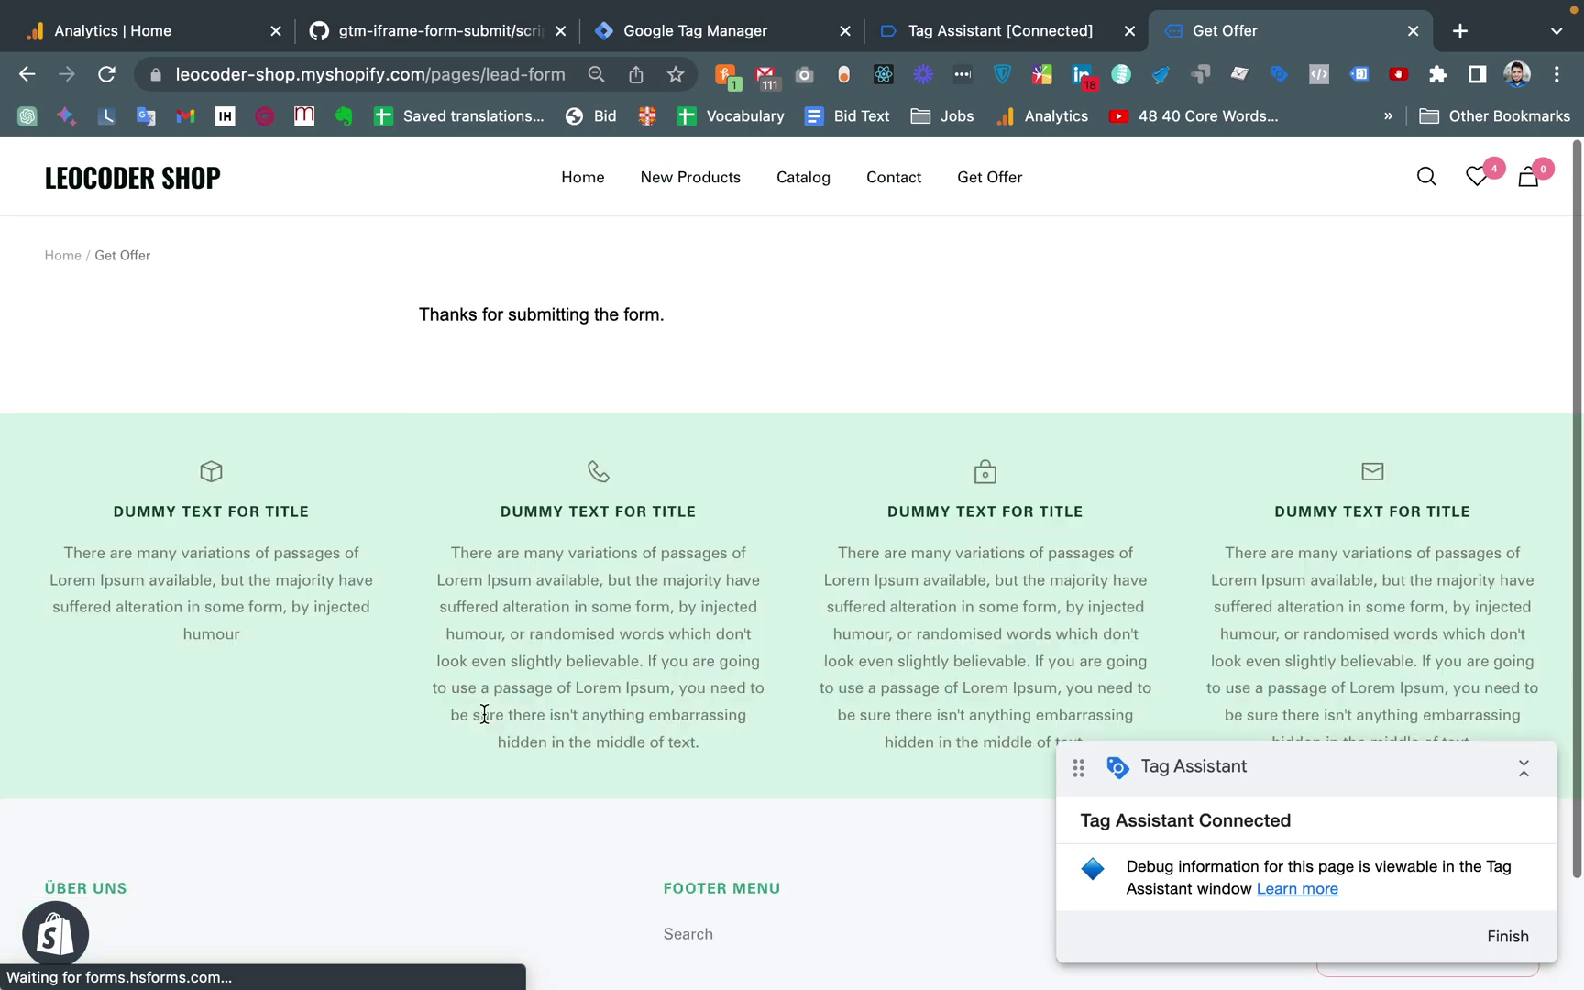
Confirm in Tag Assistant that Lead From Submit fired on iframe_form_submit, then go to Analytics
{"action": "left_click", "coordinate": [1016, 27]}
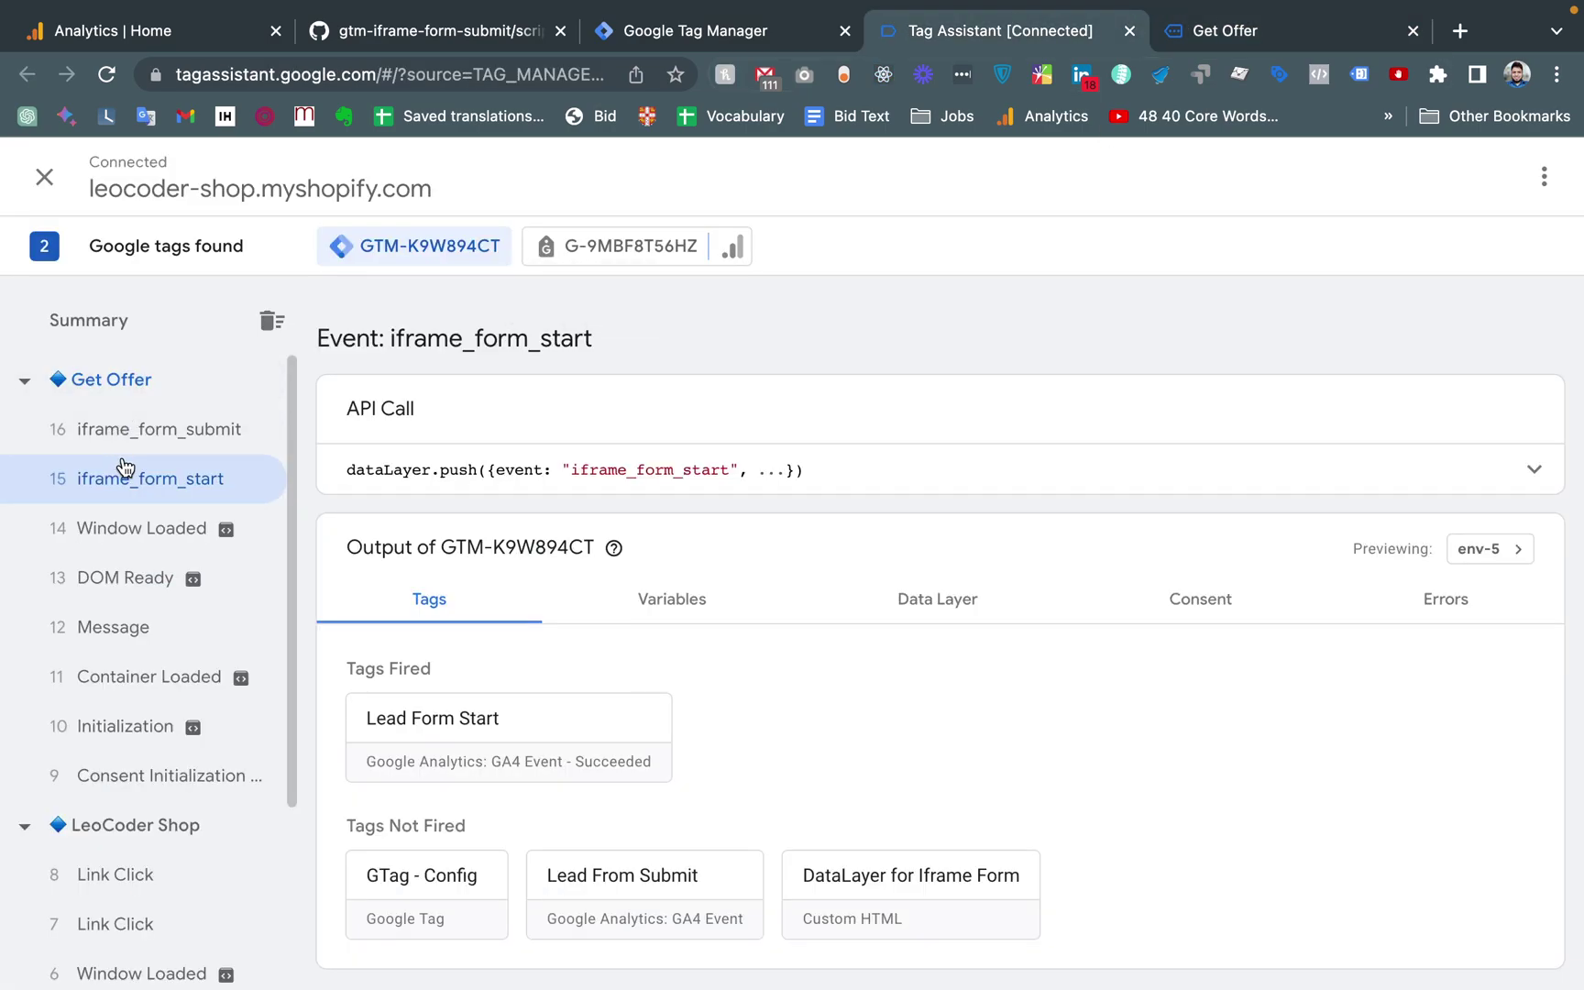
{"action": "left_click", "coordinate": [190, 447]}
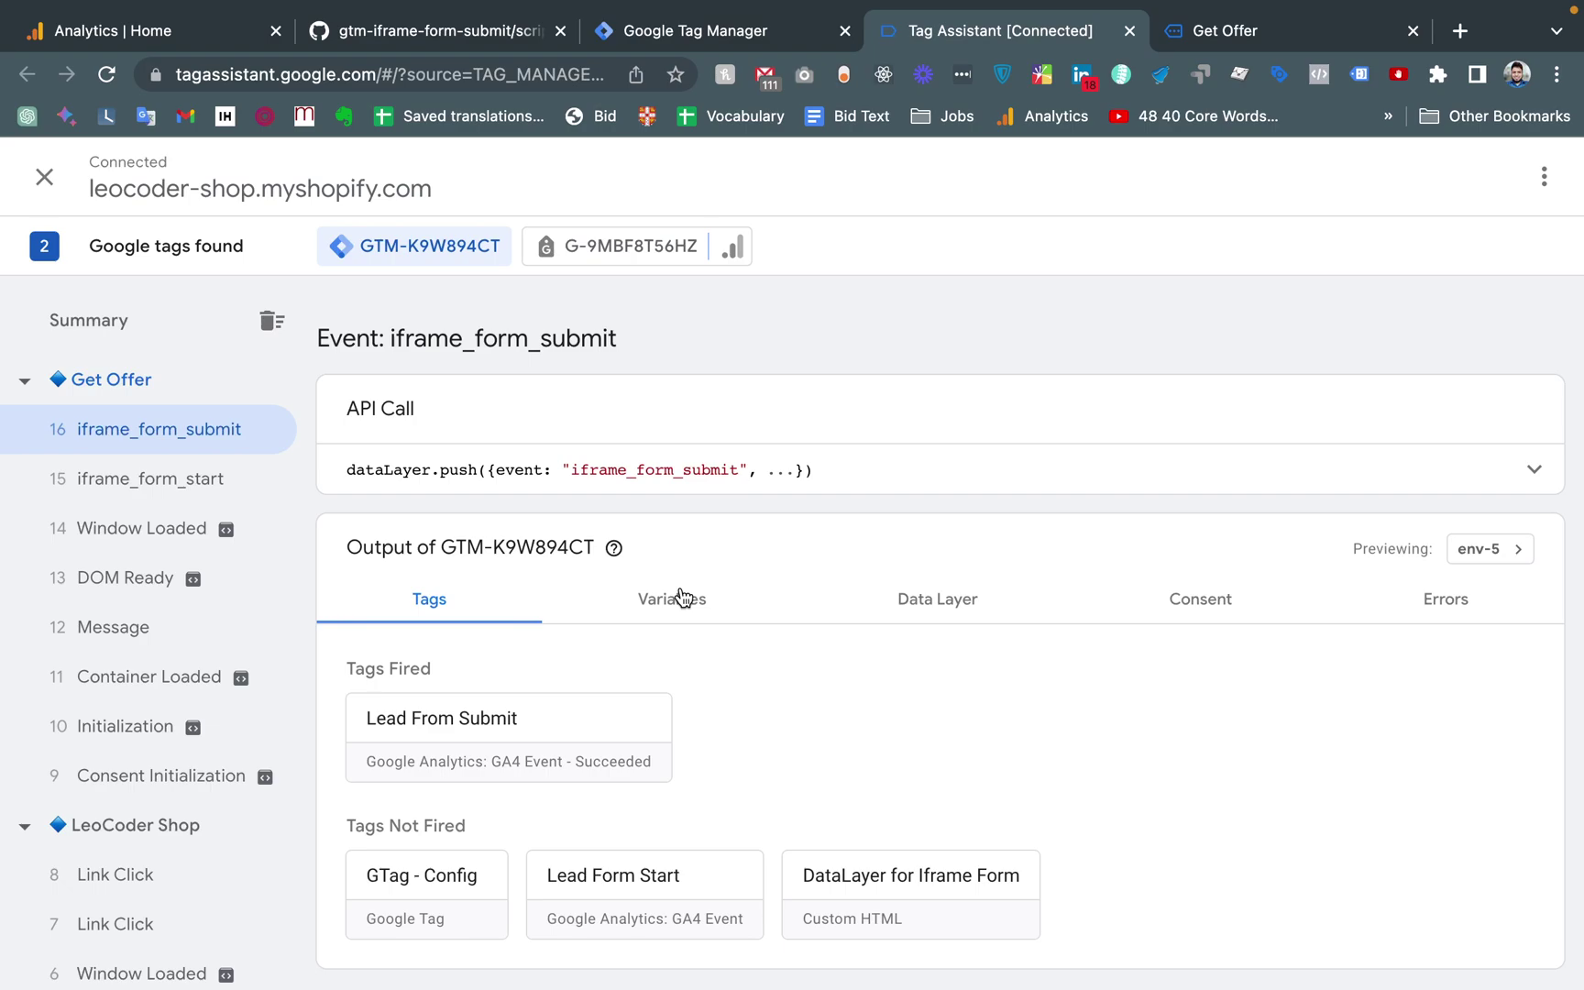
{"action": "left_click", "coordinate": [135, 30]}
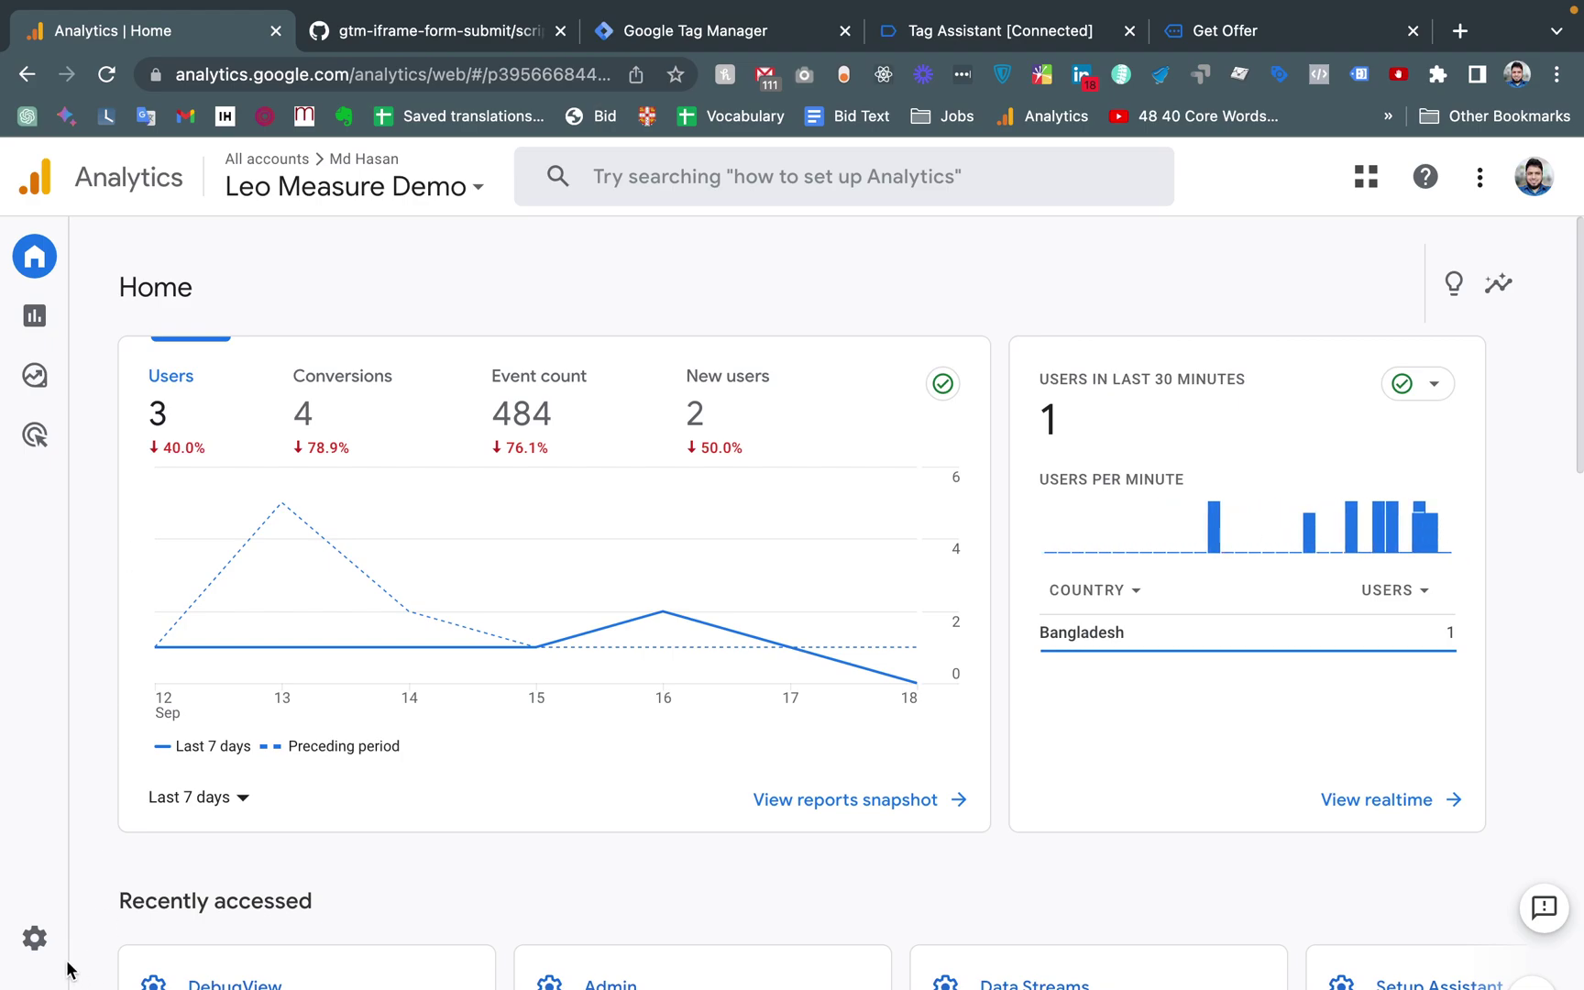
Open DebugView from the Analytics Admin settings
{"action": "left_click", "coordinate": [41, 944]}
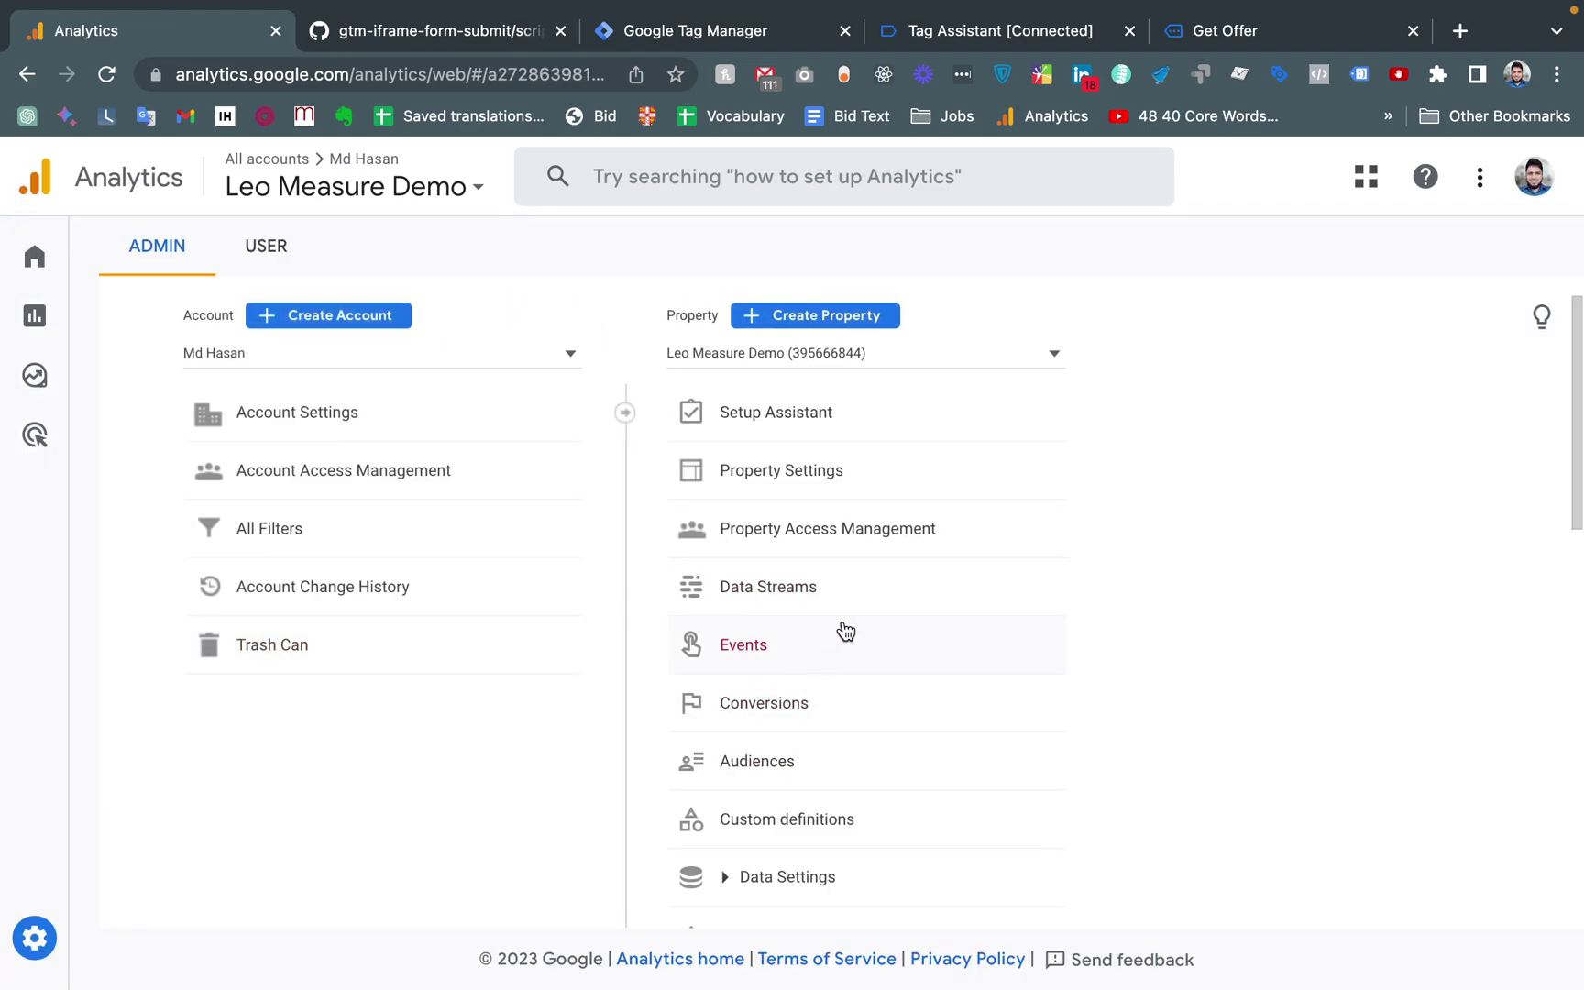
{"action": "scroll", "coordinate": [842, 630], "scroll_direction": "down", "scroll_amount": 3}
{"action": "scroll", "coordinate": [845, 630], "scroll_direction": "down", "scroll_amount": 2}
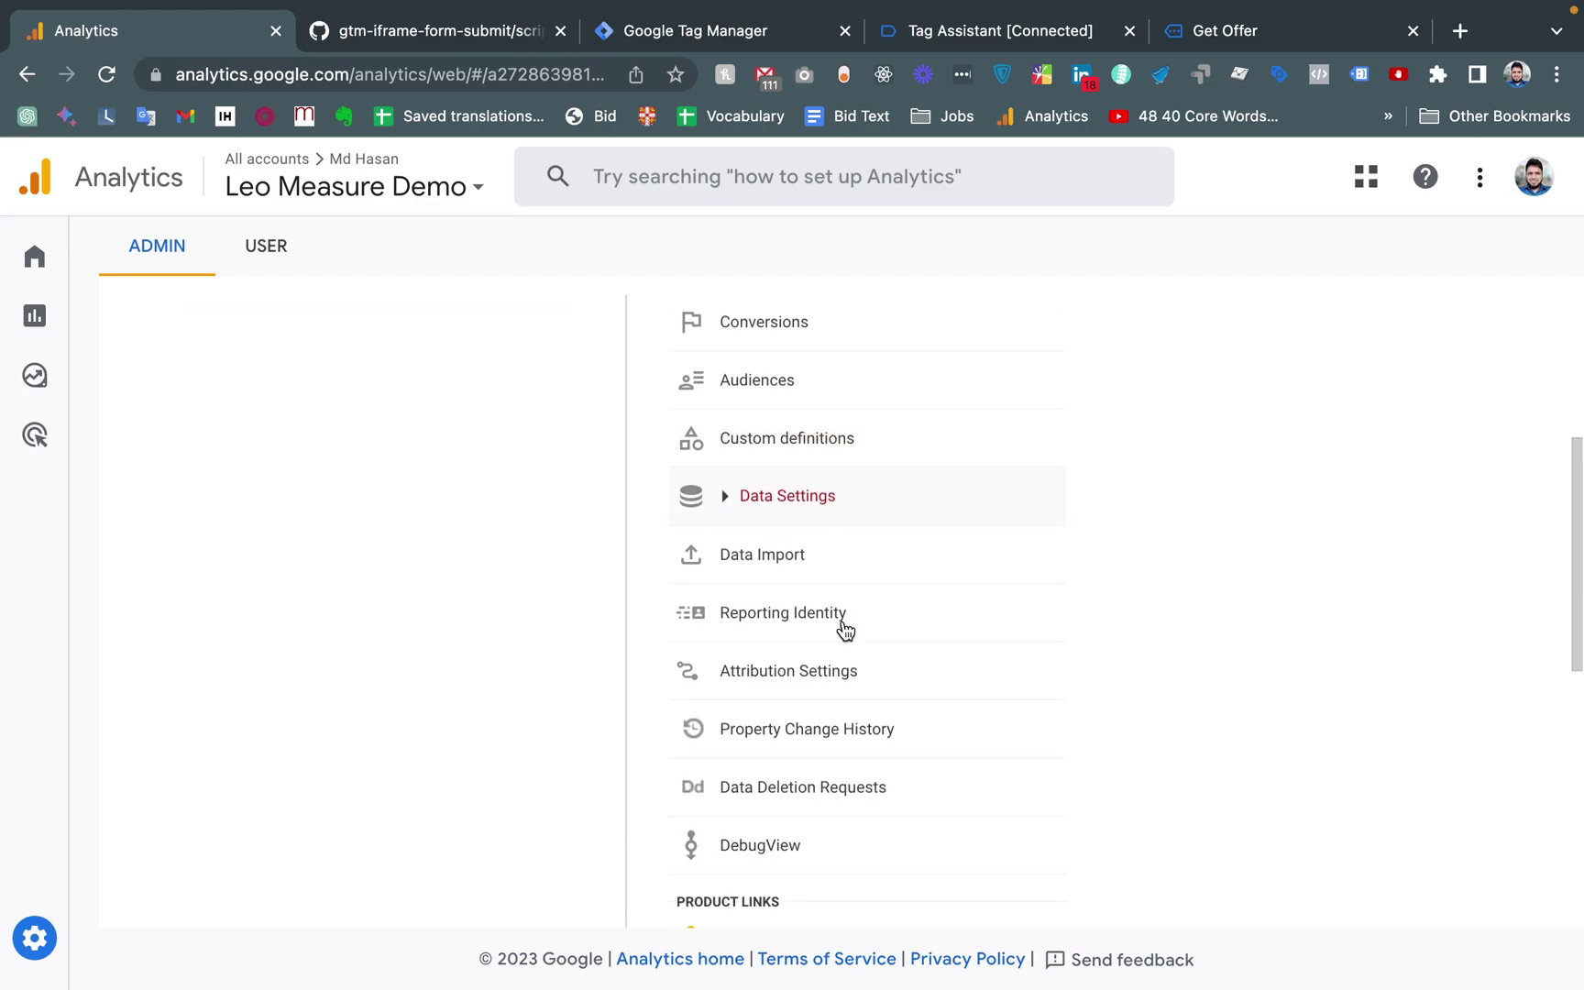
{"action": "left_click", "coordinate": [750, 830]}
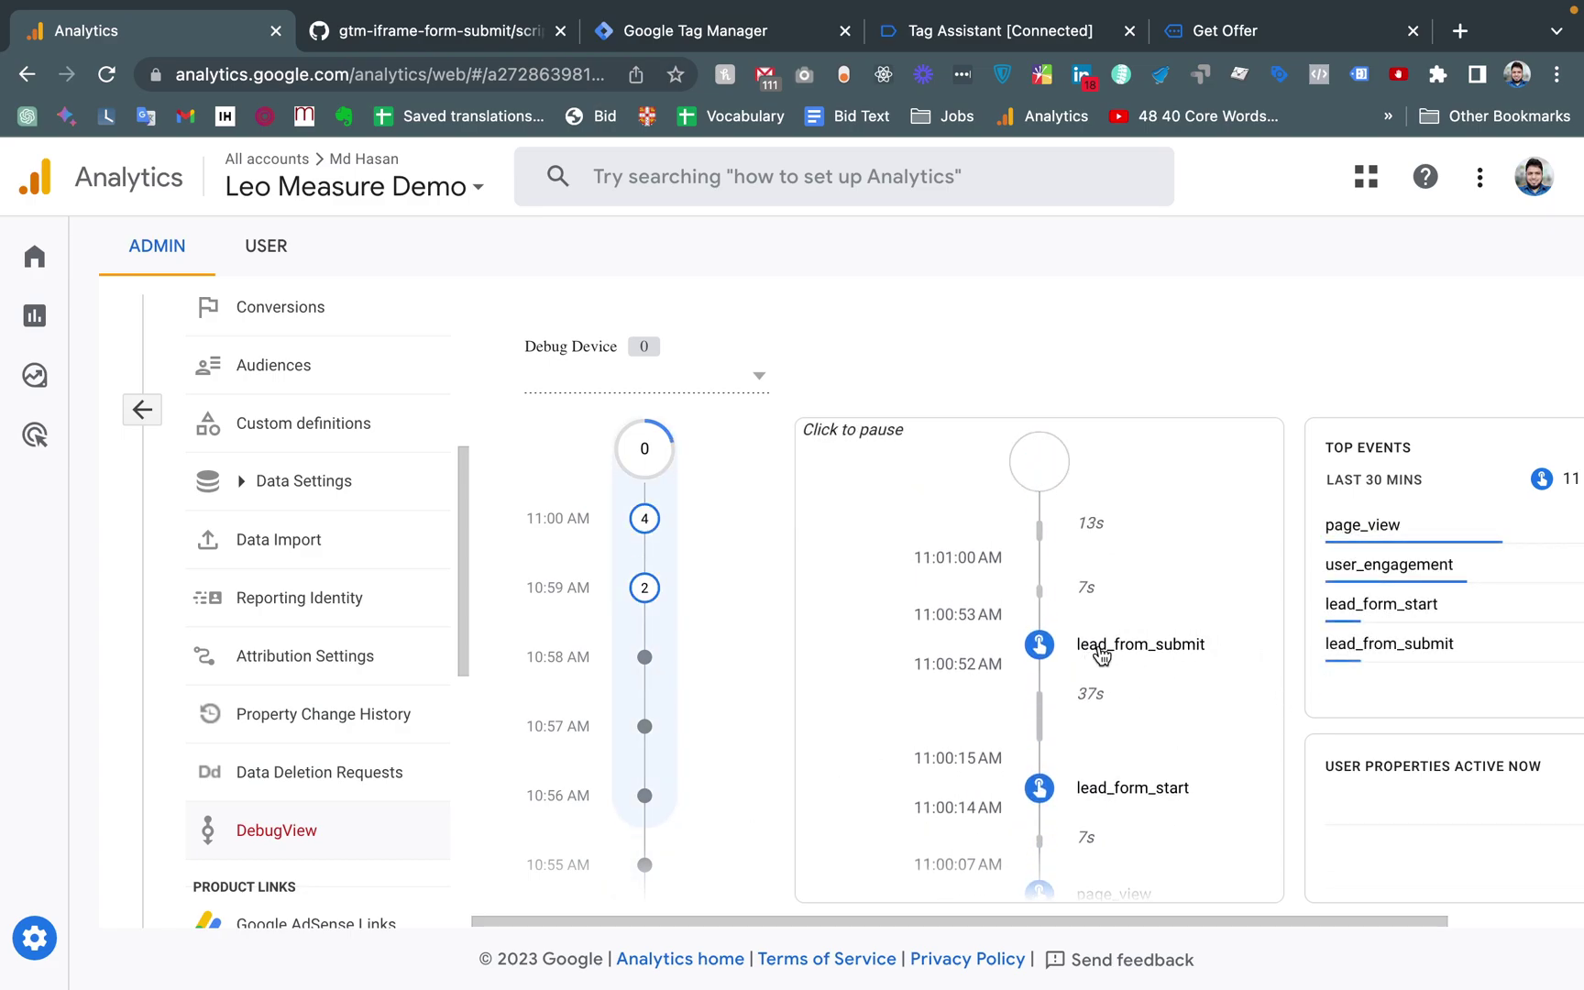
Inspect lead_from_submit's parameters and its form_location URL value
{"action": "left_click", "coordinate": [1099, 647]}
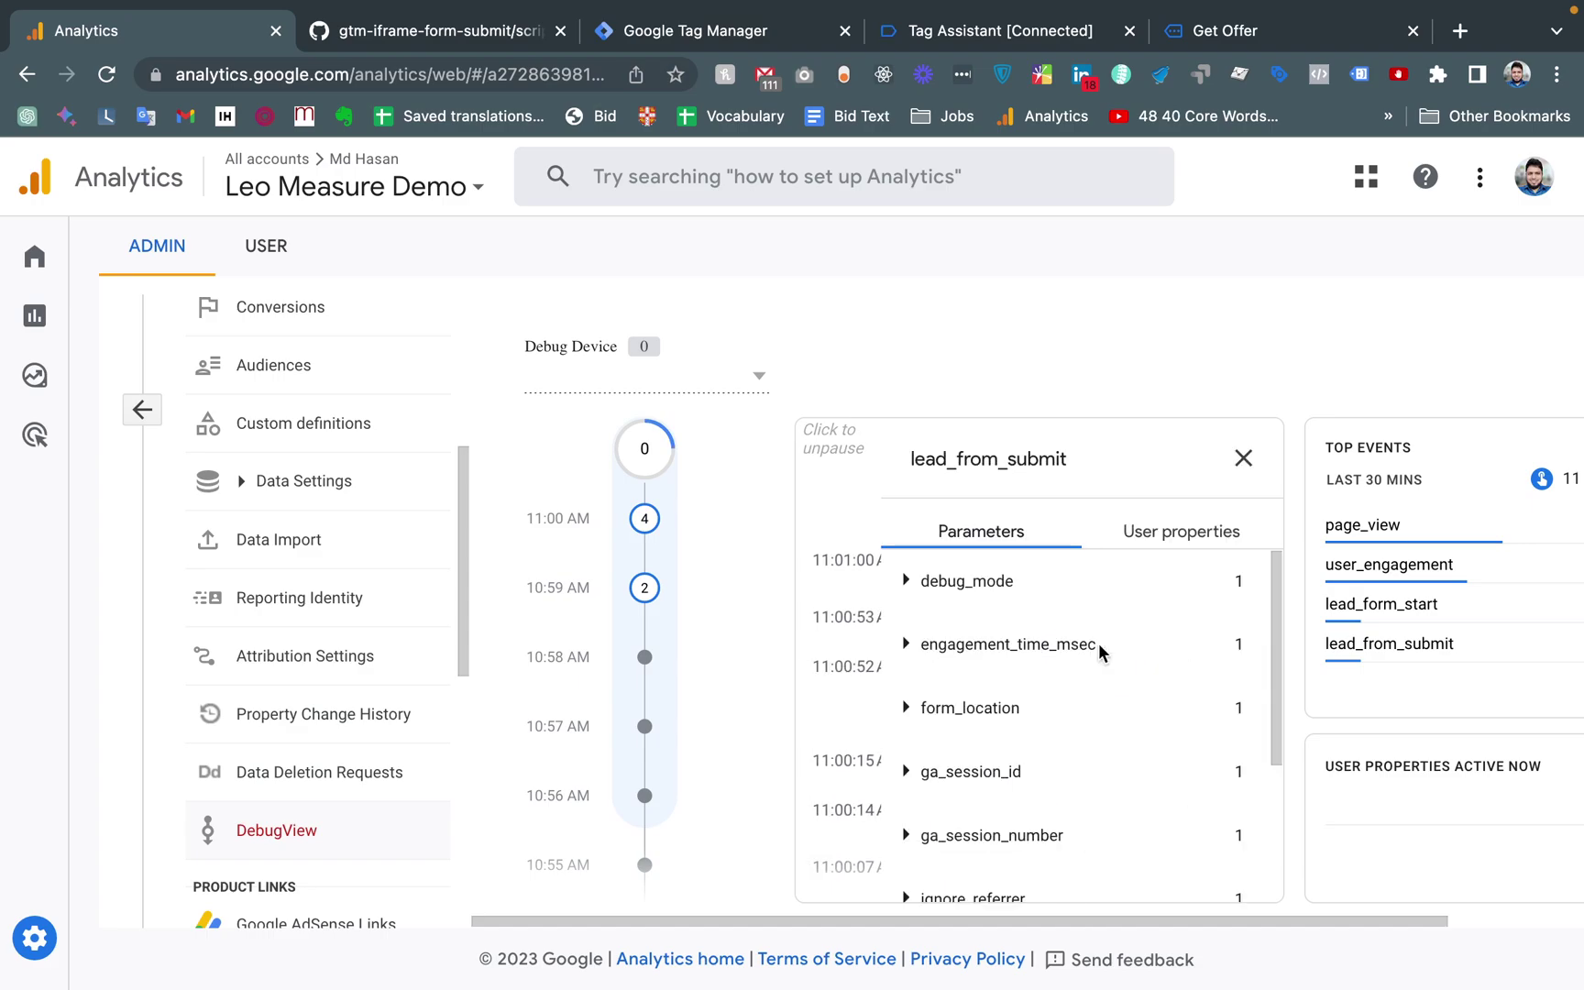
{"action": "scroll", "coordinate": [1105, 587], "scroll_direction": "down", "scroll_amount": 3}
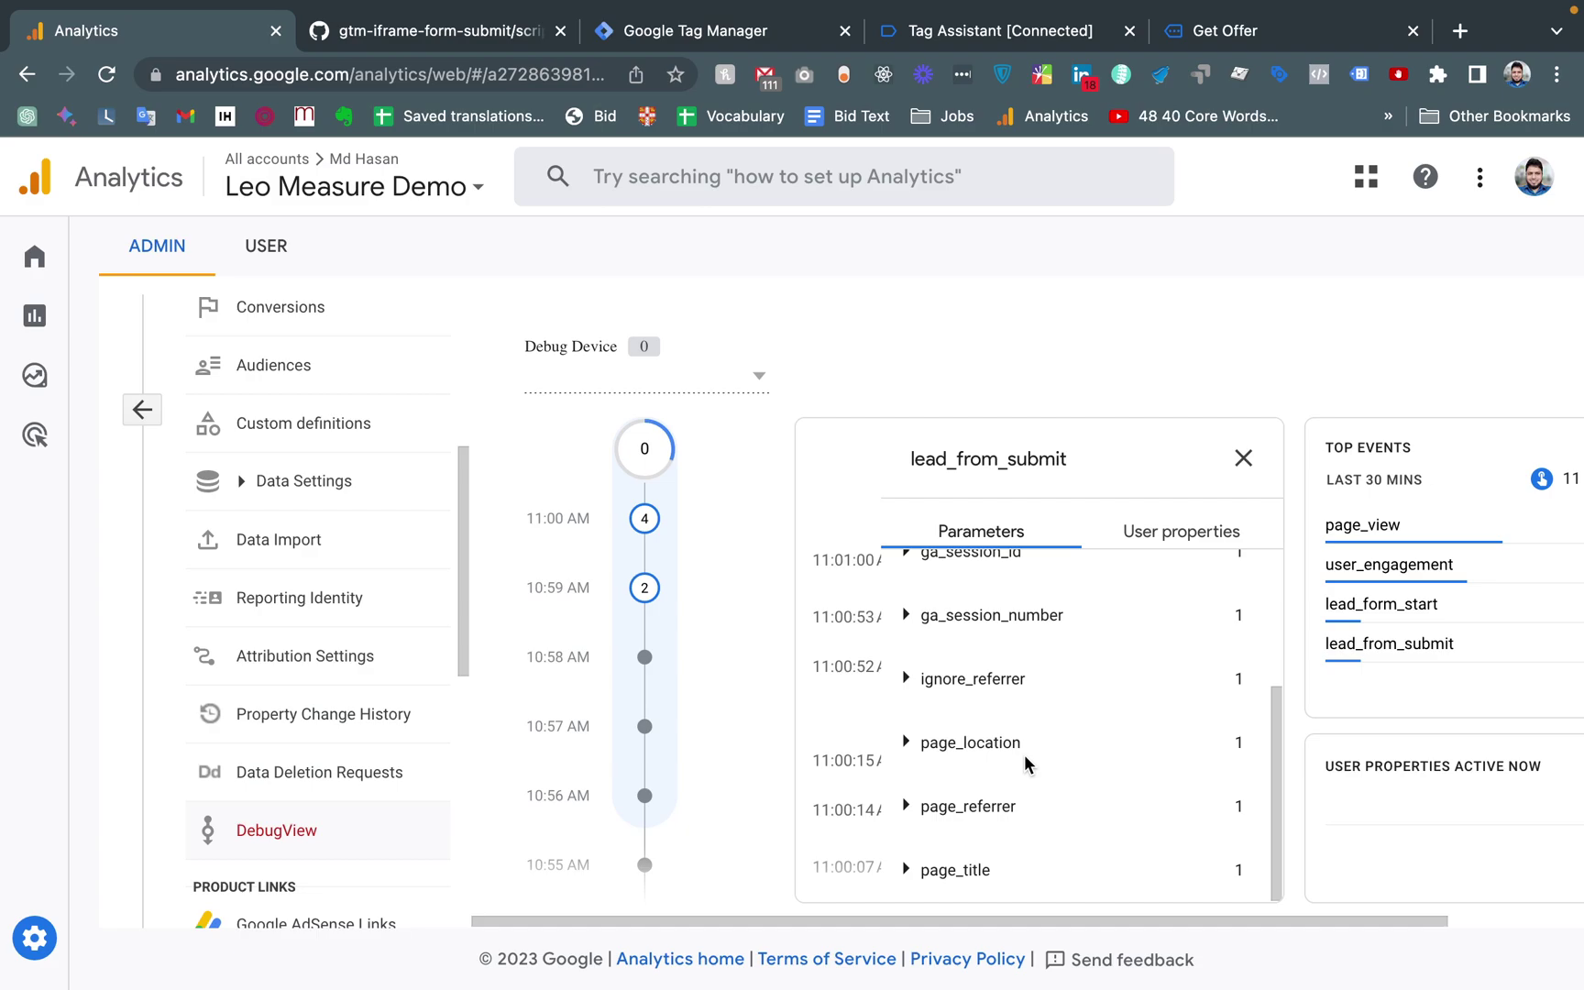
{"action": "scroll", "coordinate": [1025, 761], "scroll_direction": "up", "scroll_amount": 2}
{"action": "scroll", "coordinate": [1025, 761], "scroll_direction": "up", "scroll_amount": 1}
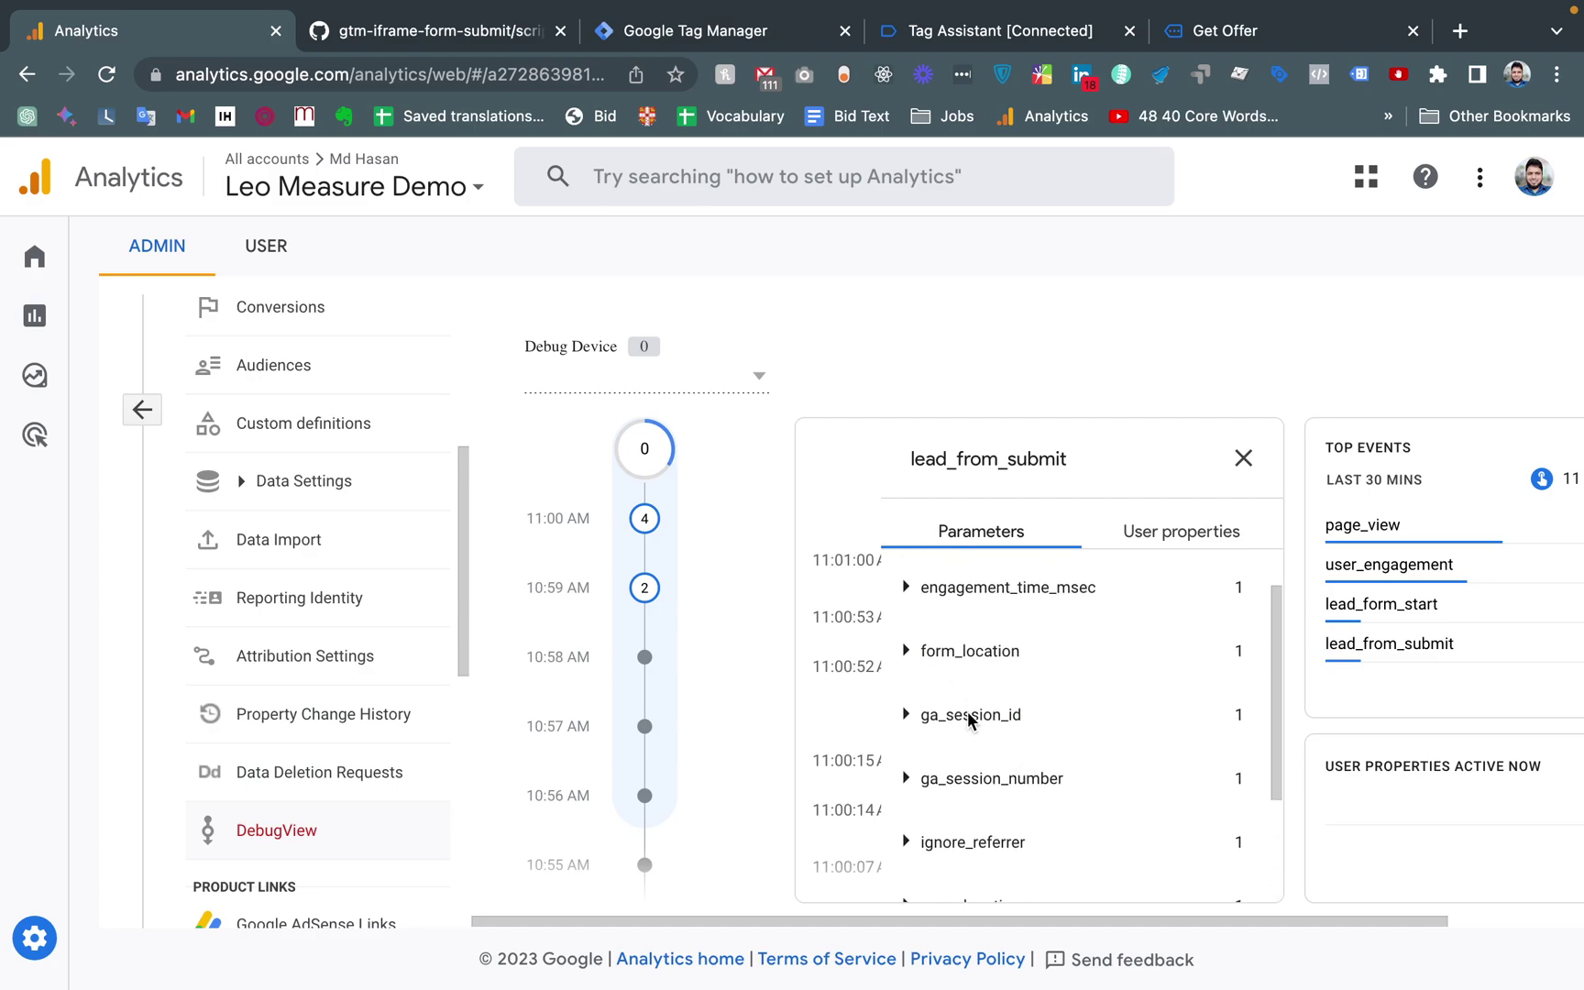
{"action": "left_click", "coordinate": [905, 651]}
{"action": "left_click_drag", "start_coordinate": [1224, 722], "coordinate": [916, 703]}
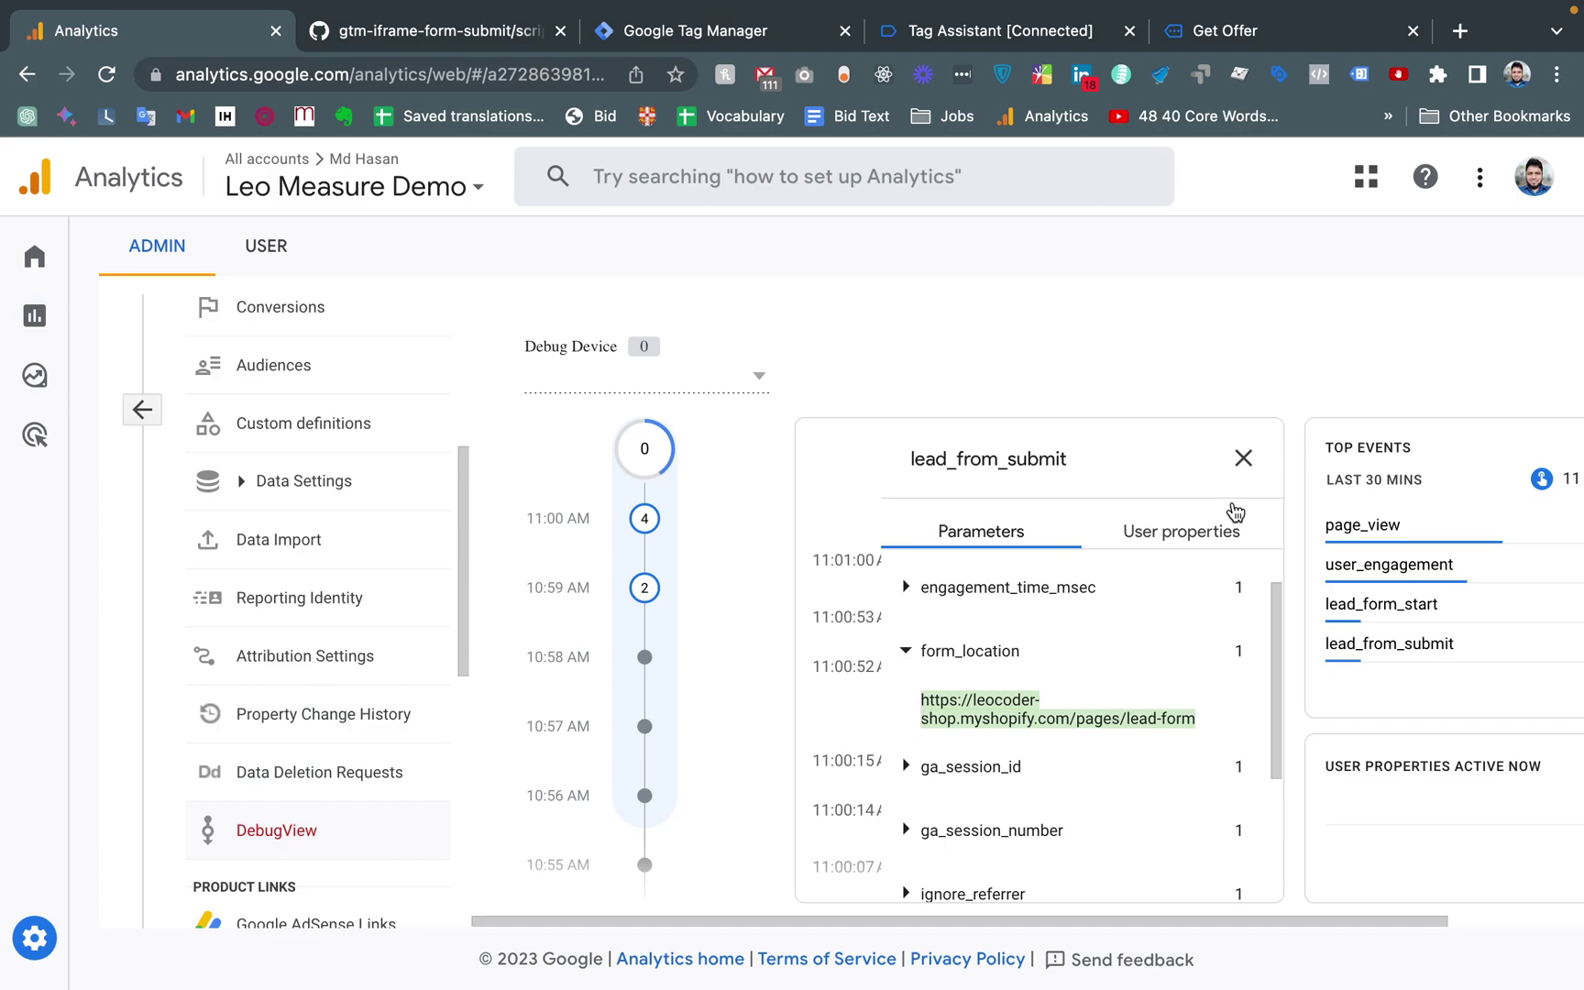
Check the lead_form_start event details, then reopen lead_from_submit's parameters
{"action": "left_click", "coordinate": [1243, 458]}
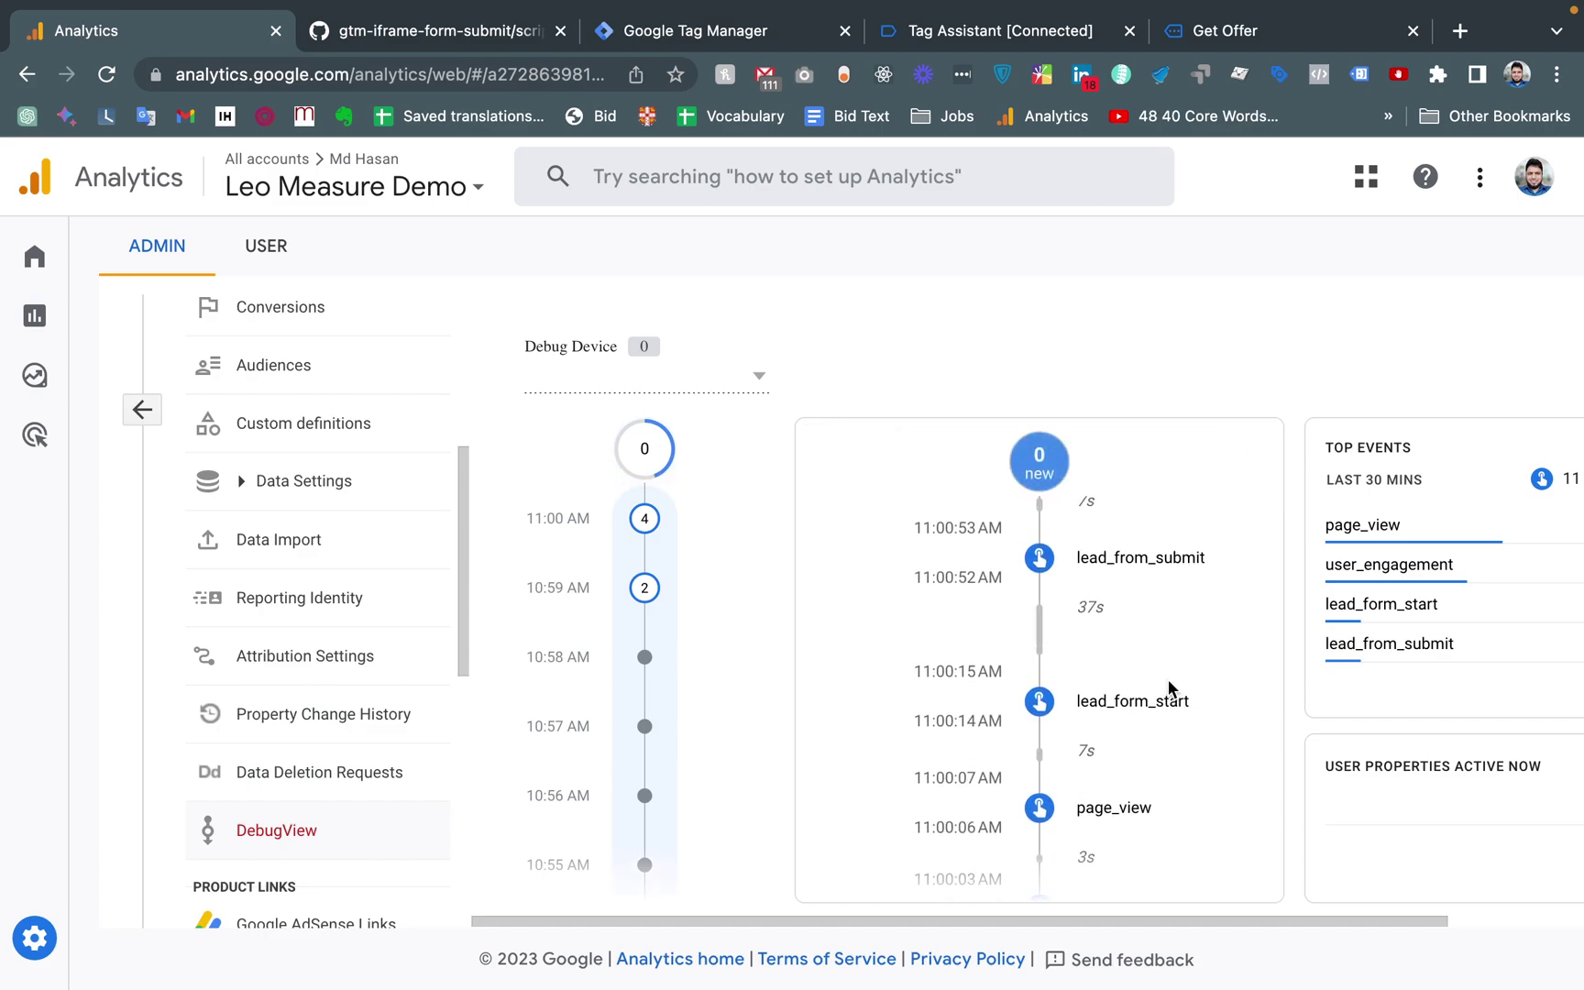
{"action": "left_click", "coordinate": [1137, 704]}
{"action": "left_click", "coordinate": [1243, 458]}
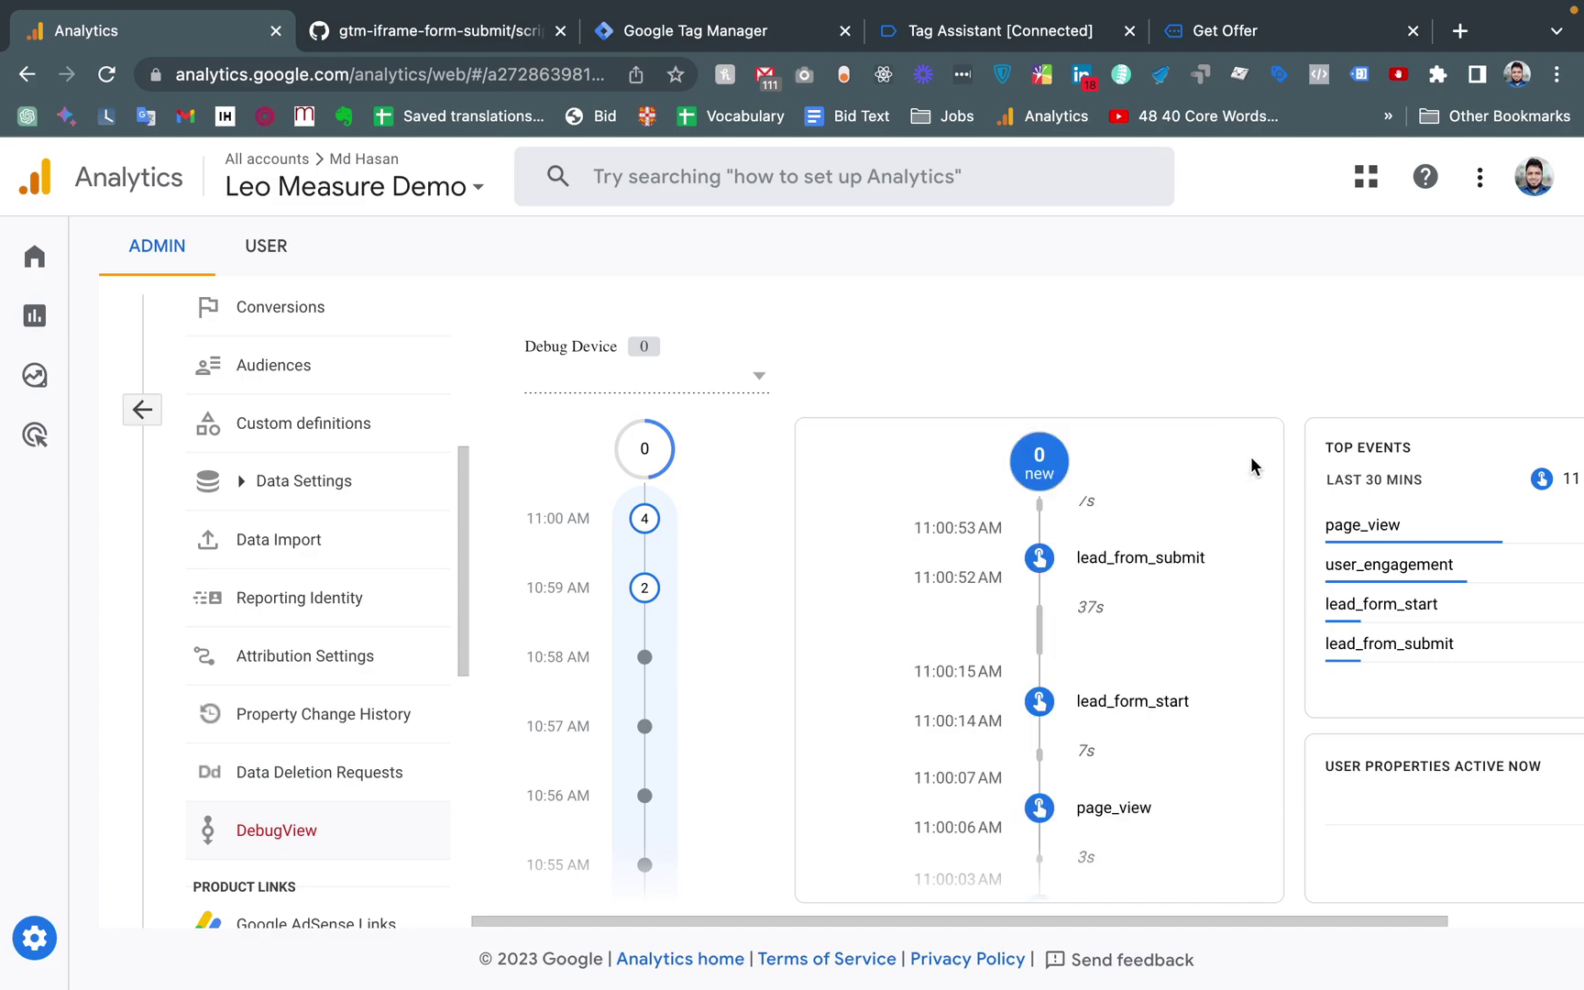
{"action": "left_click", "coordinate": [1137, 561]}
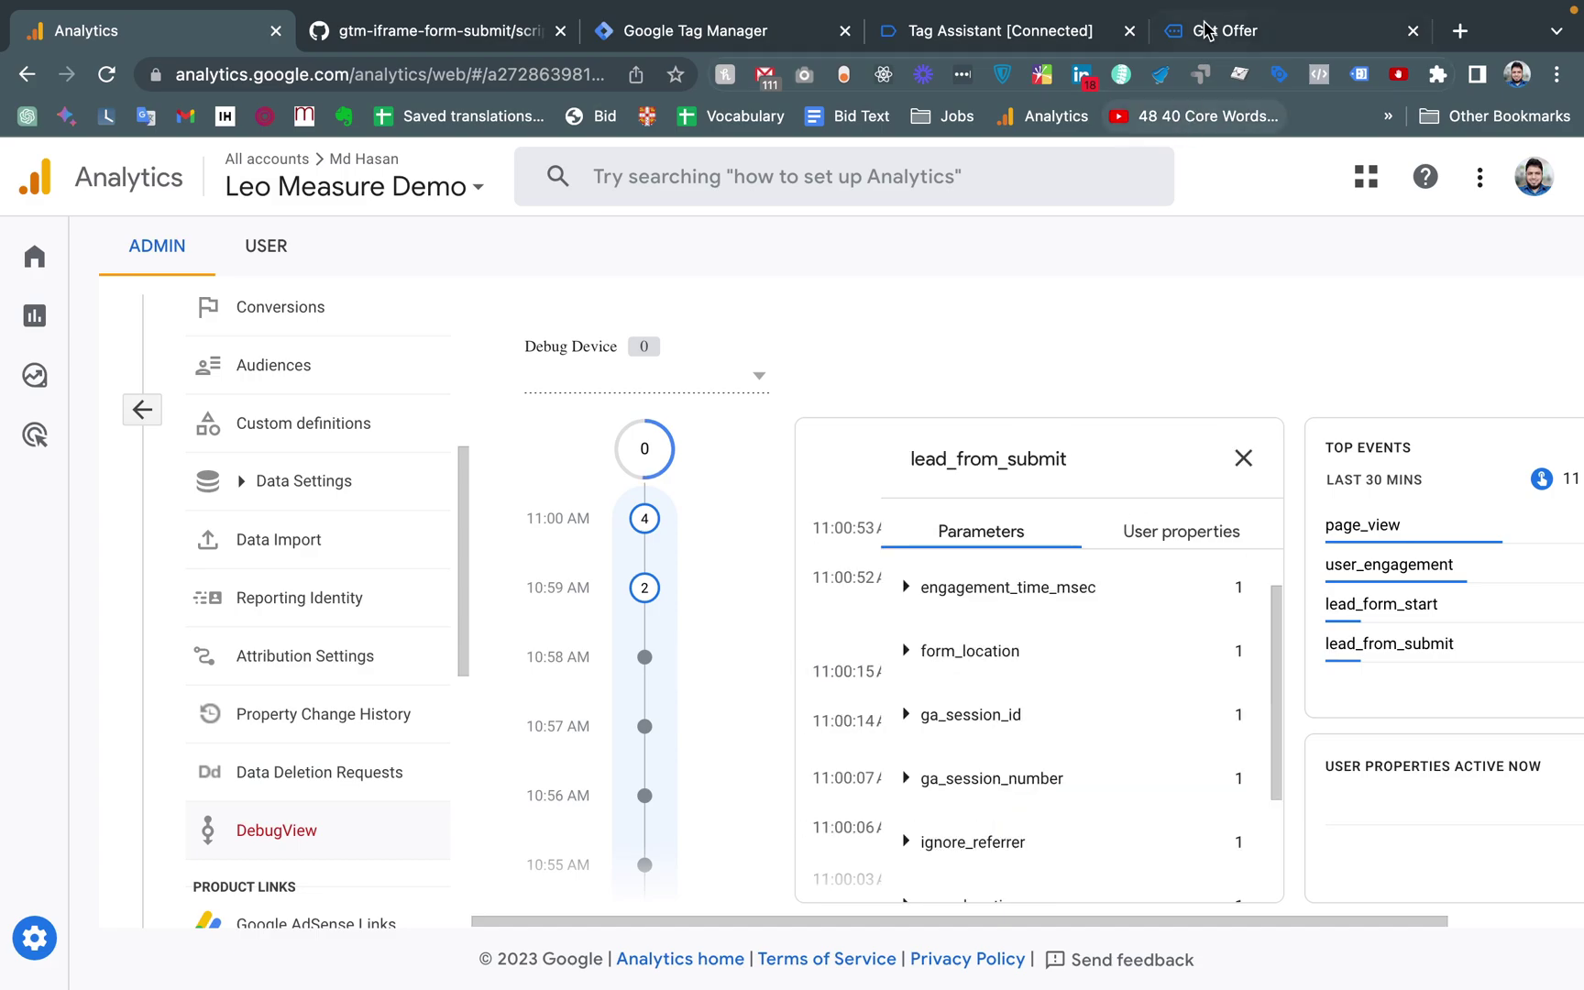
Return to the Get Offer page and highlight its 'Thanks for submitting the form.' message
{"action": "left_click", "coordinate": [1226, 31]}
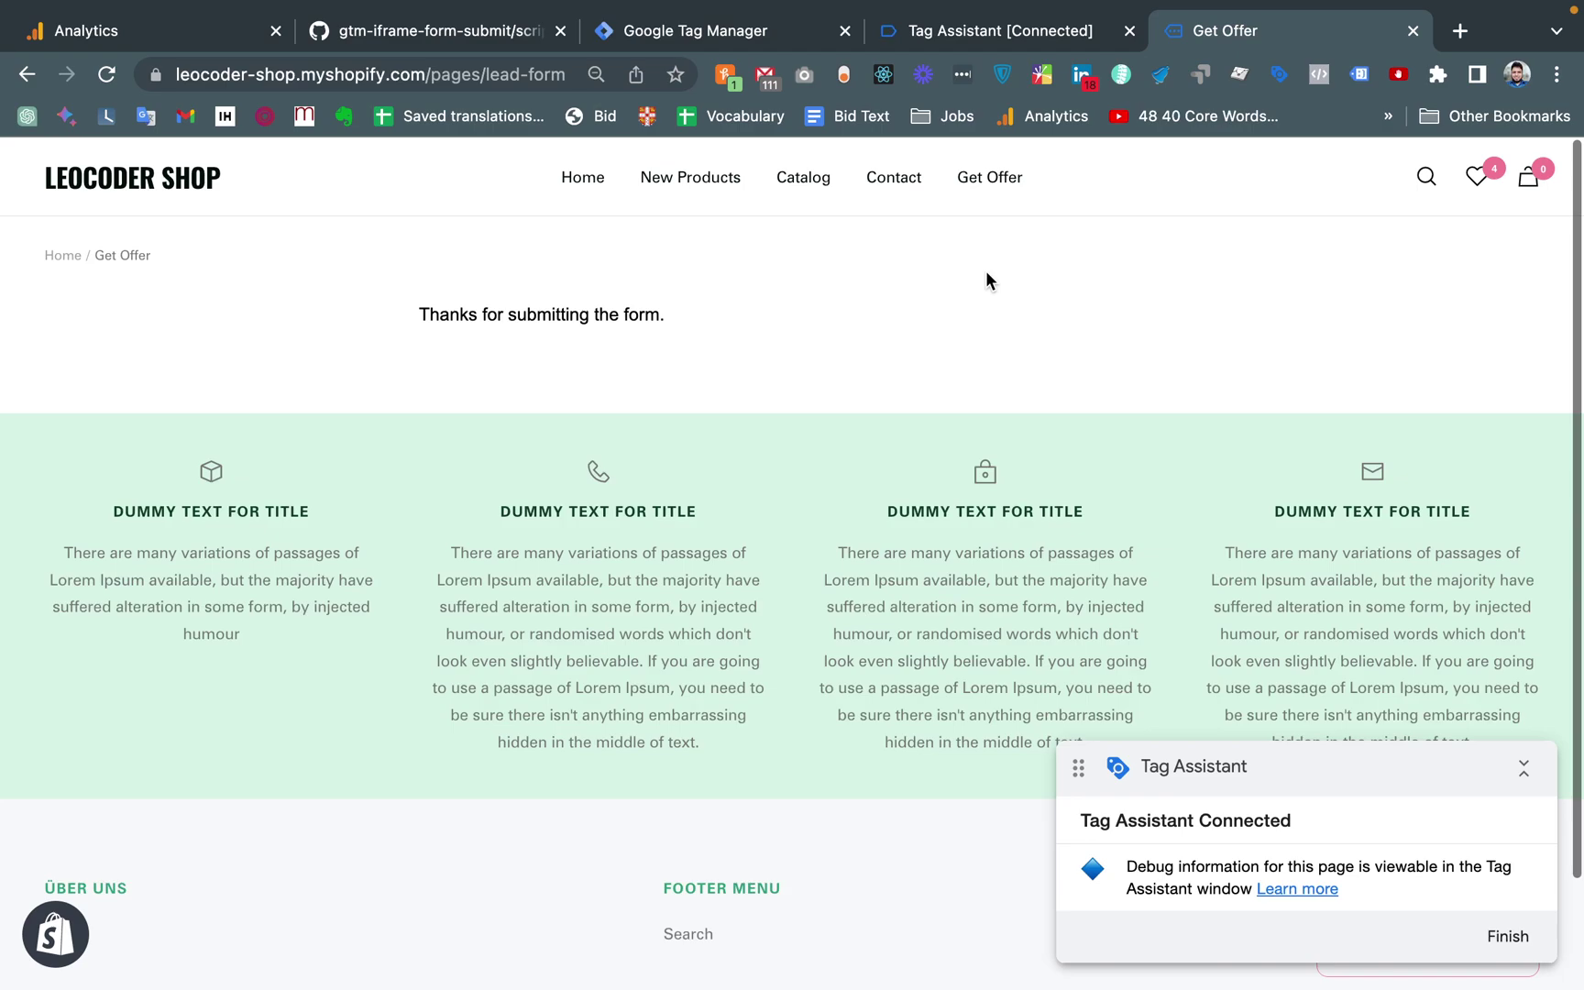
{"action": "scroll", "coordinate": [986, 272], "scroll_direction": "up", "scroll_amount": 1}
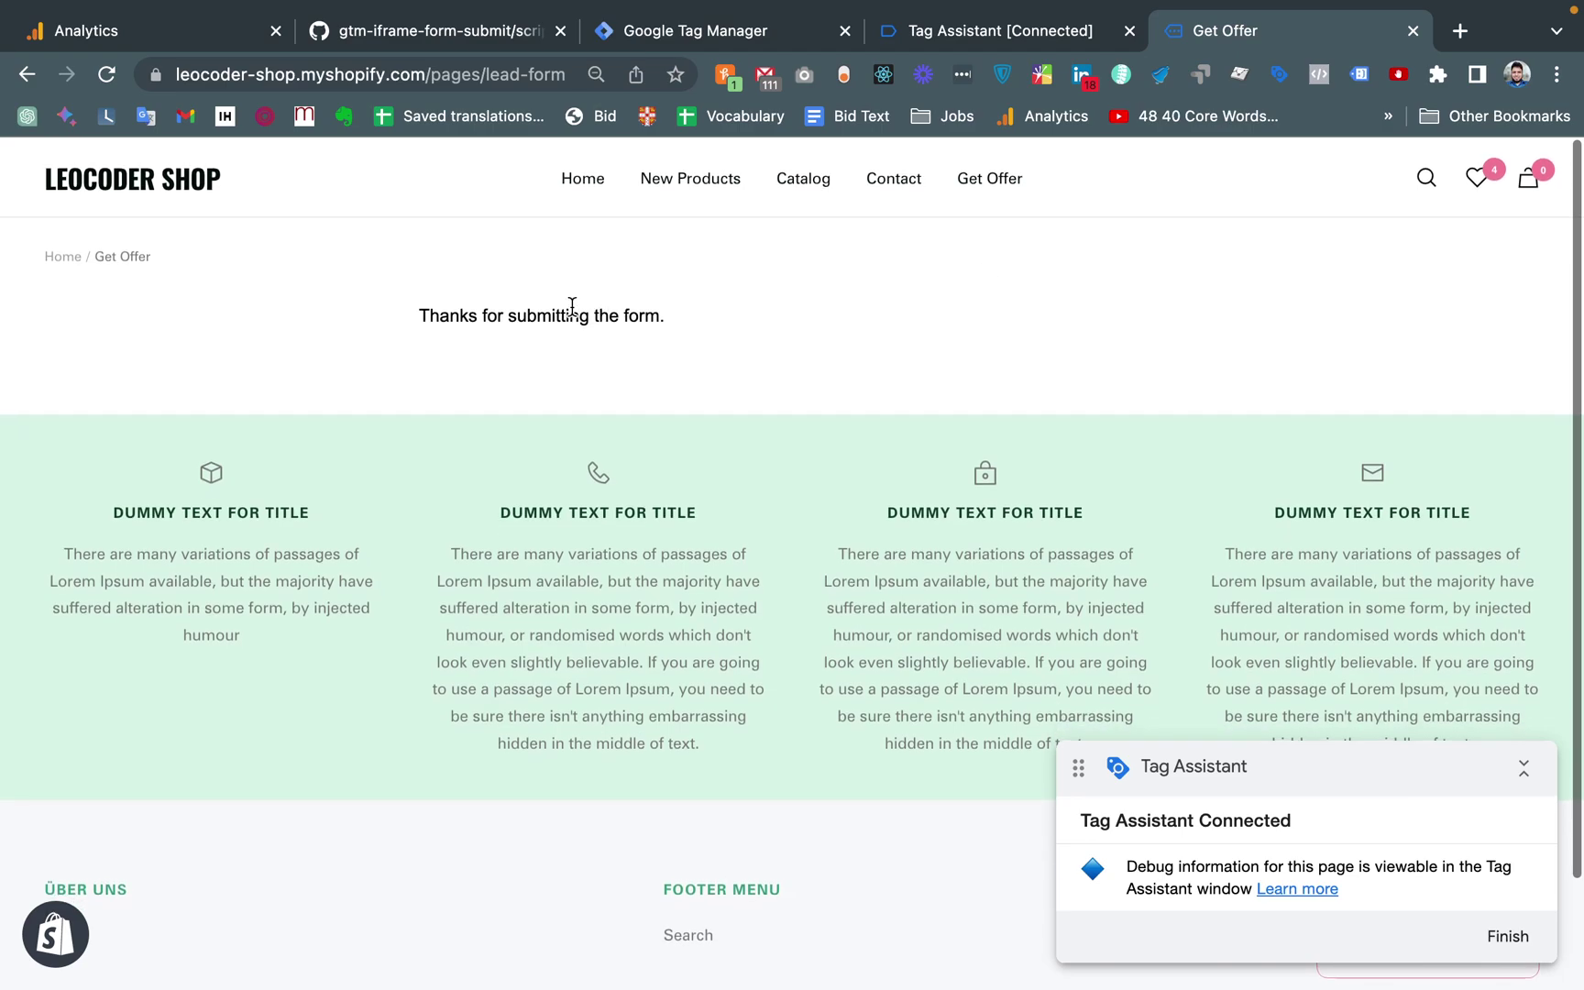
{"action": "left_click_drag", "start_coordinate": [424, 316], "coordinate": [685, 301]}
{"action": "left_click", "coordinate": [706, 300]}
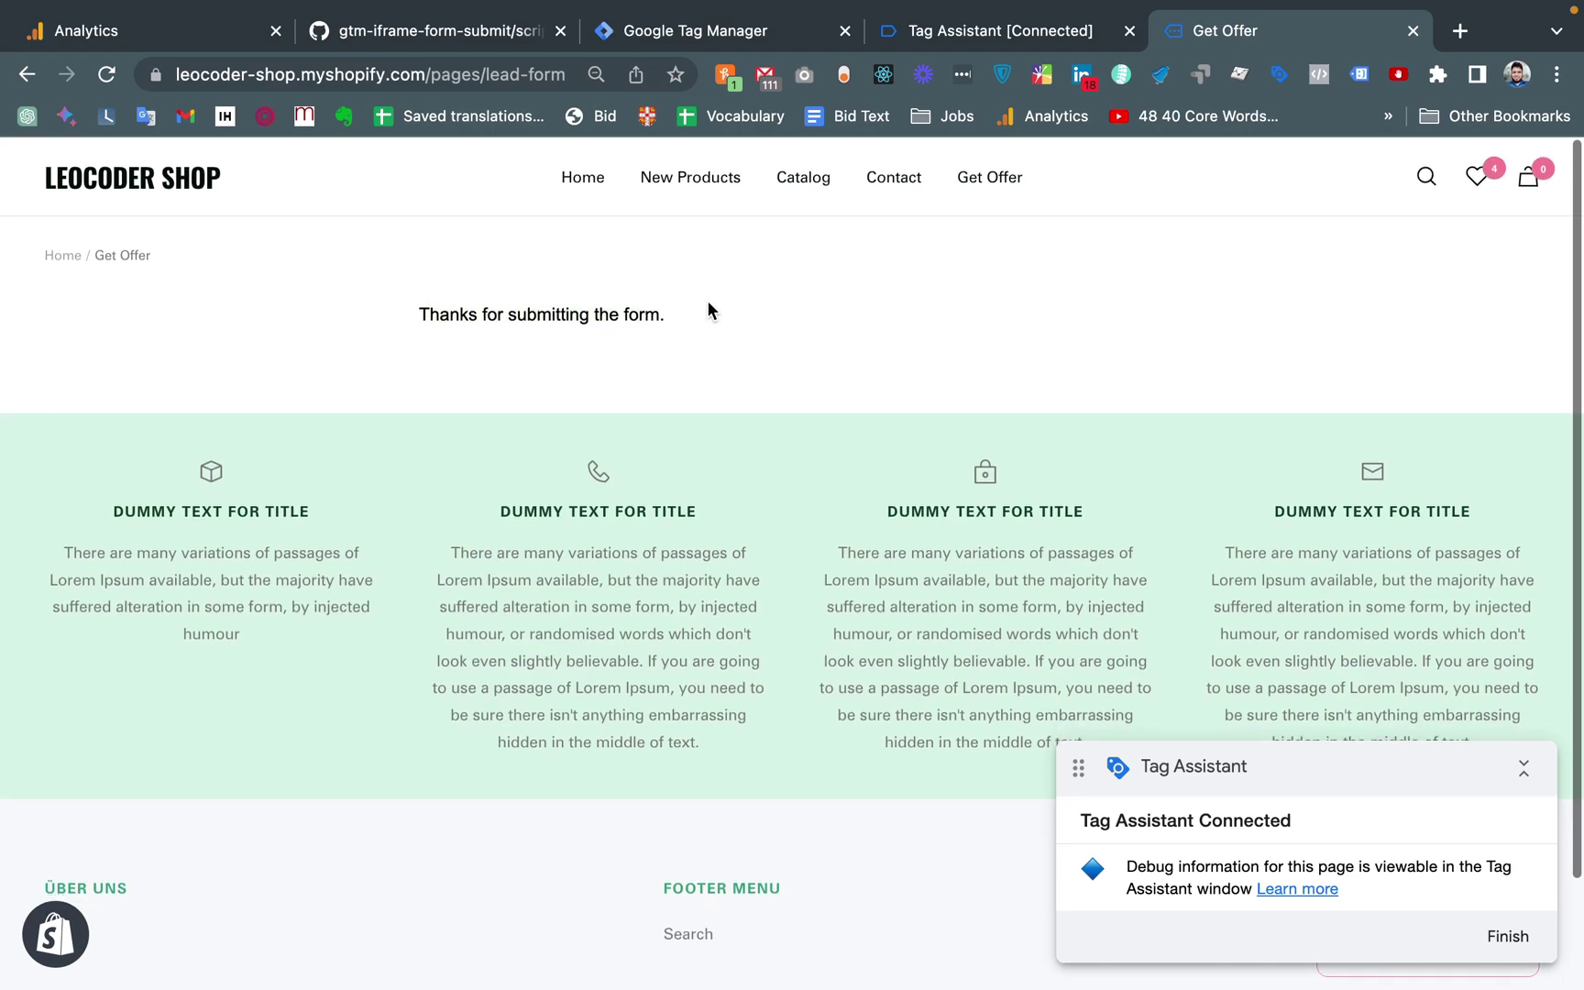